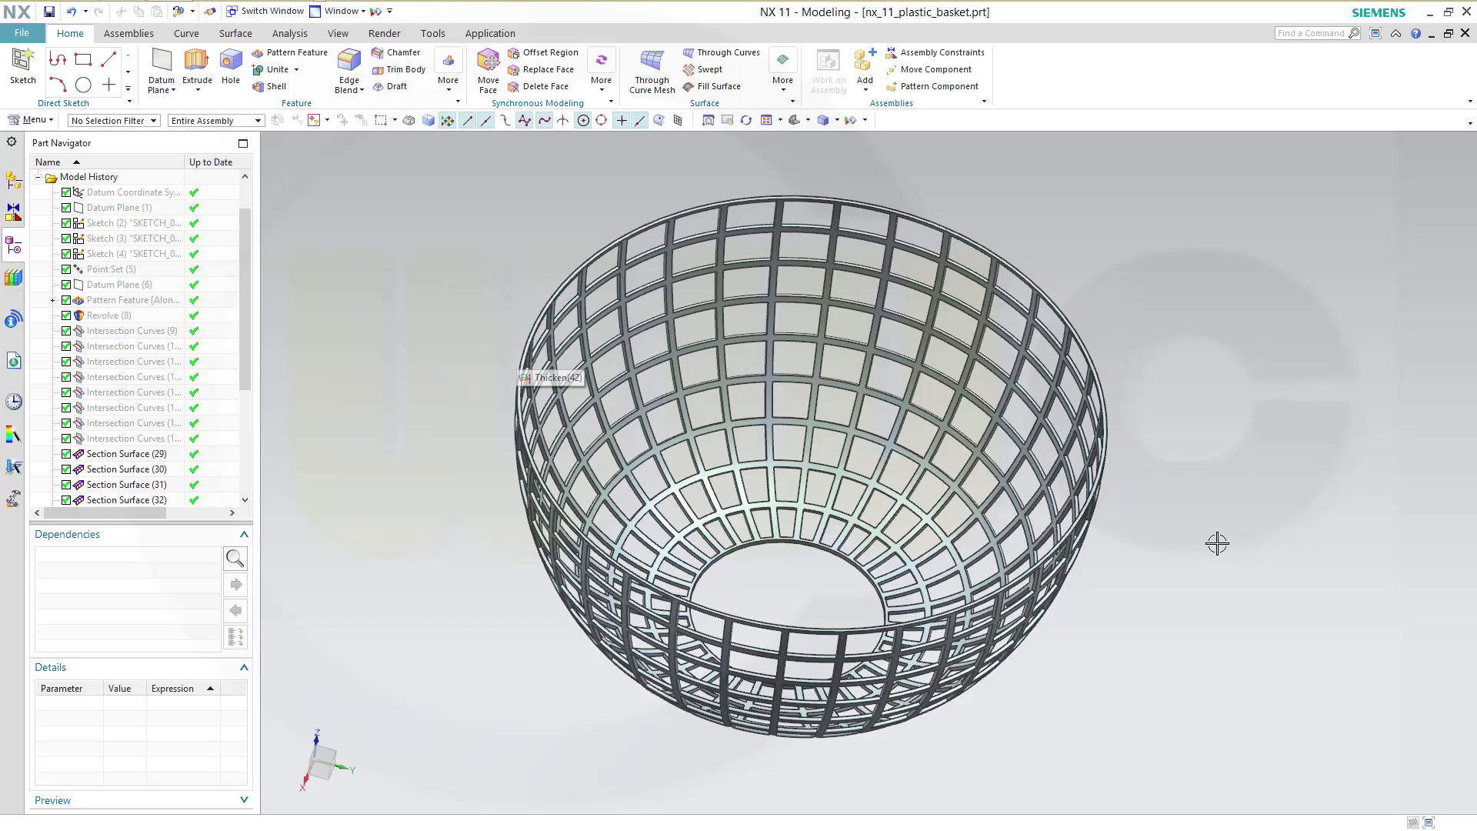
{"action": "middle_click_drag", "start_coordinate": [1217, 543], "coordinate": [1161, 594]}
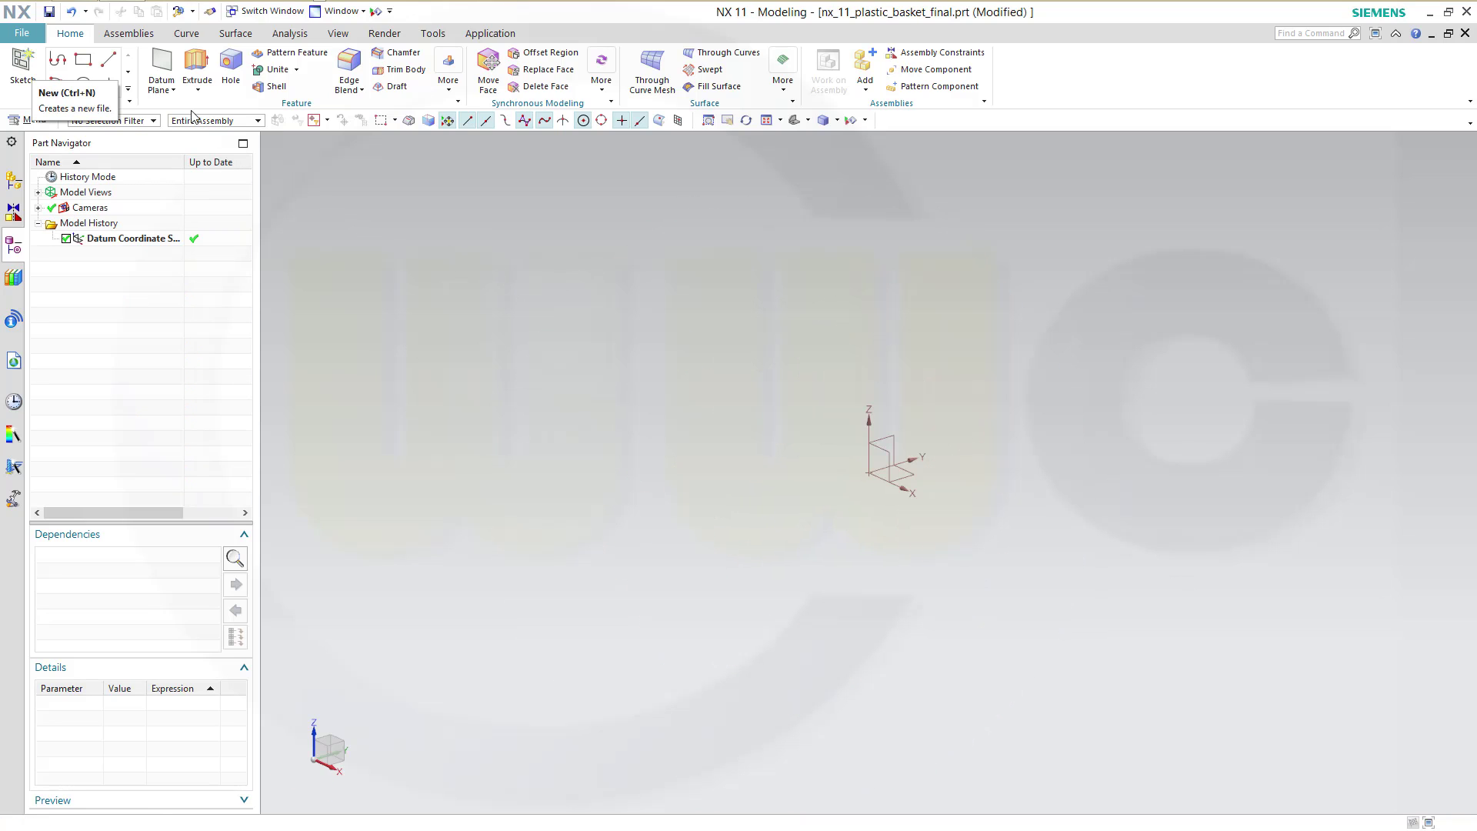
Create a datum plane at a distance of 150 mm from the XY plane of the datum coordinate system.
{"action": "left_click", "coordinate": [174, 90]}
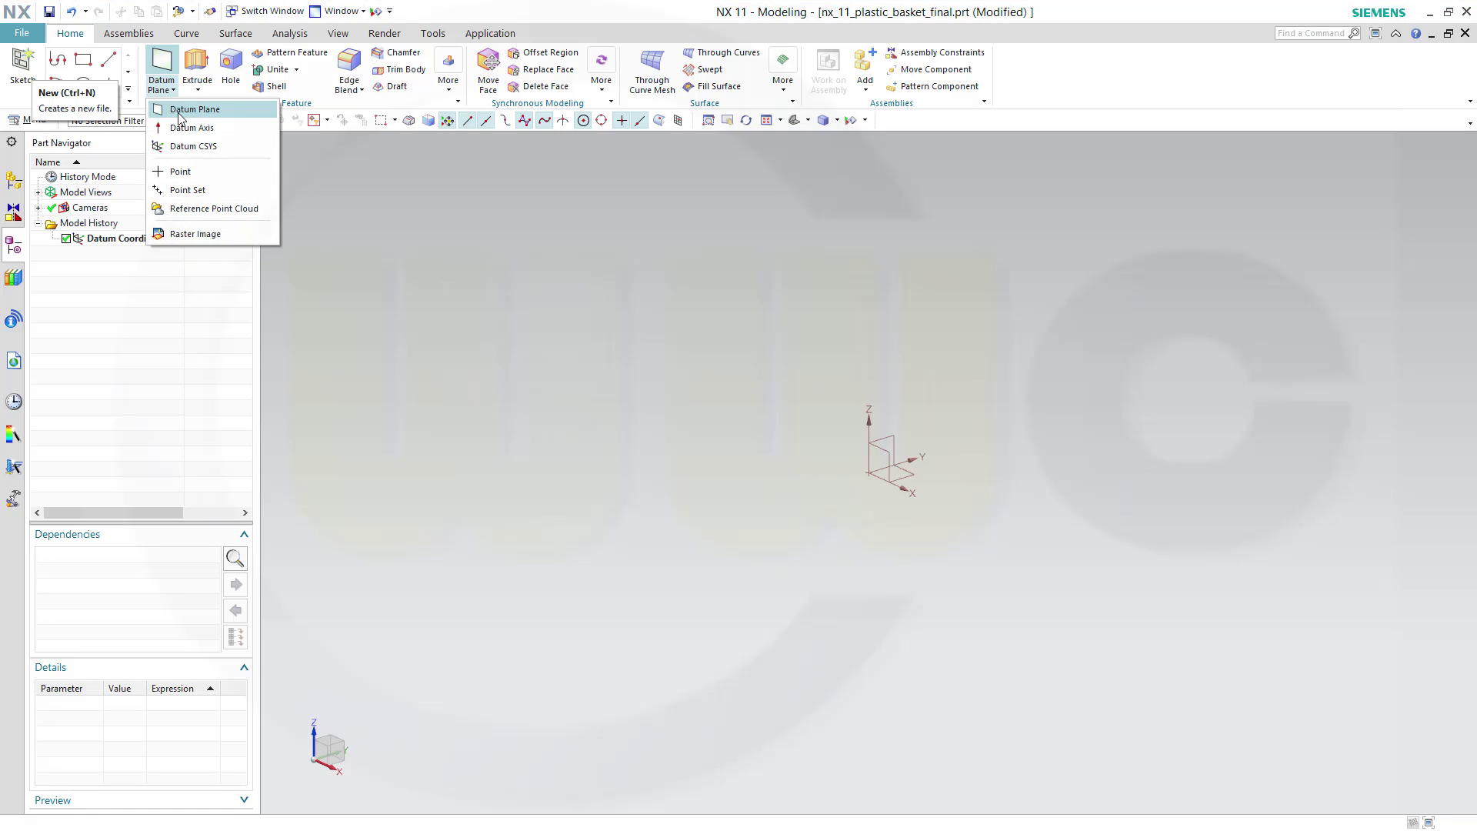
{"action": "left_click", "coordinate": [189, 109]}
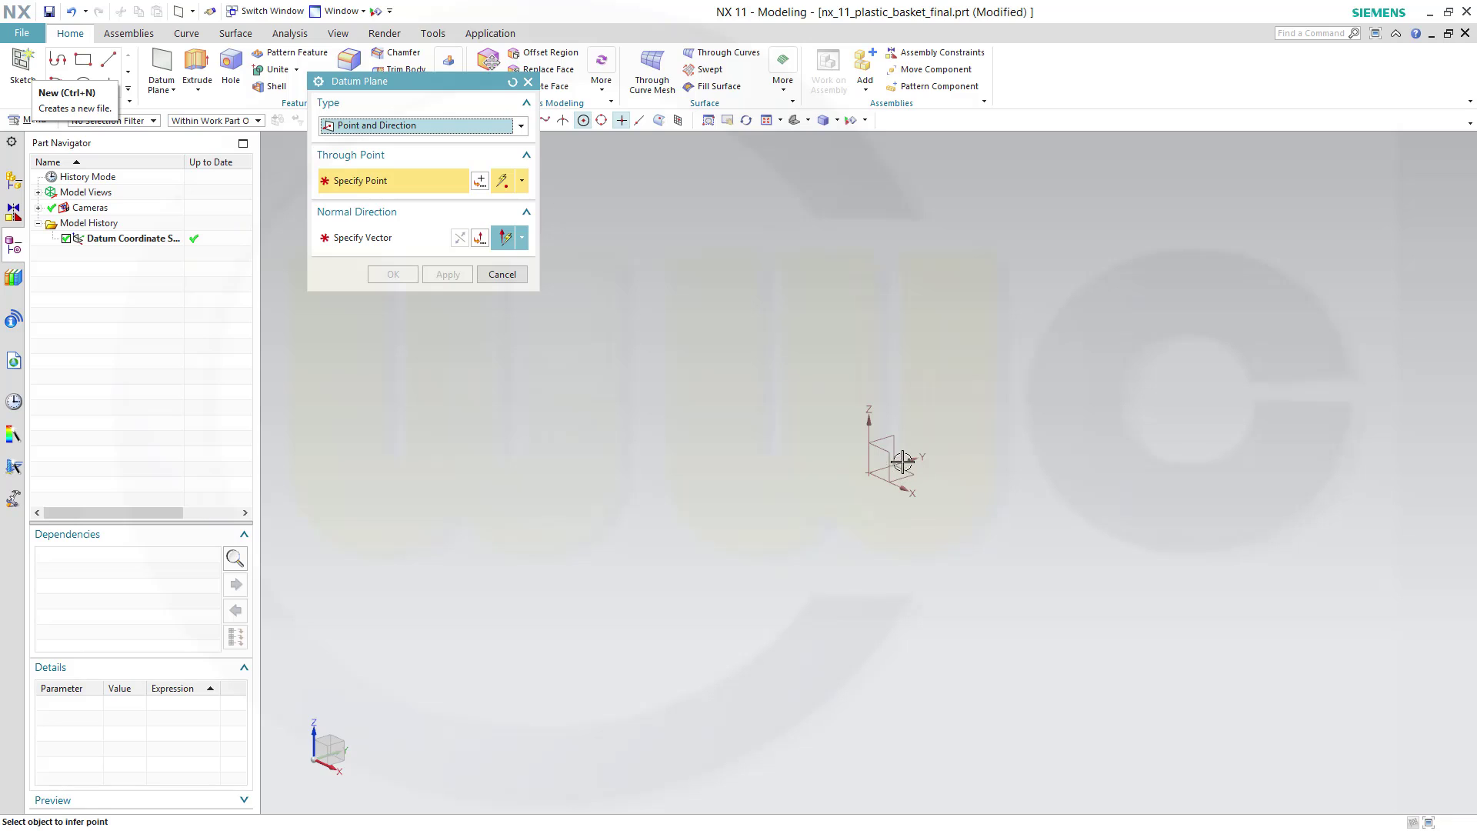
{"action": "left_click", "coordinate": [521, 126]}
{"action": "left_click", "coordinate": [415, 160]}
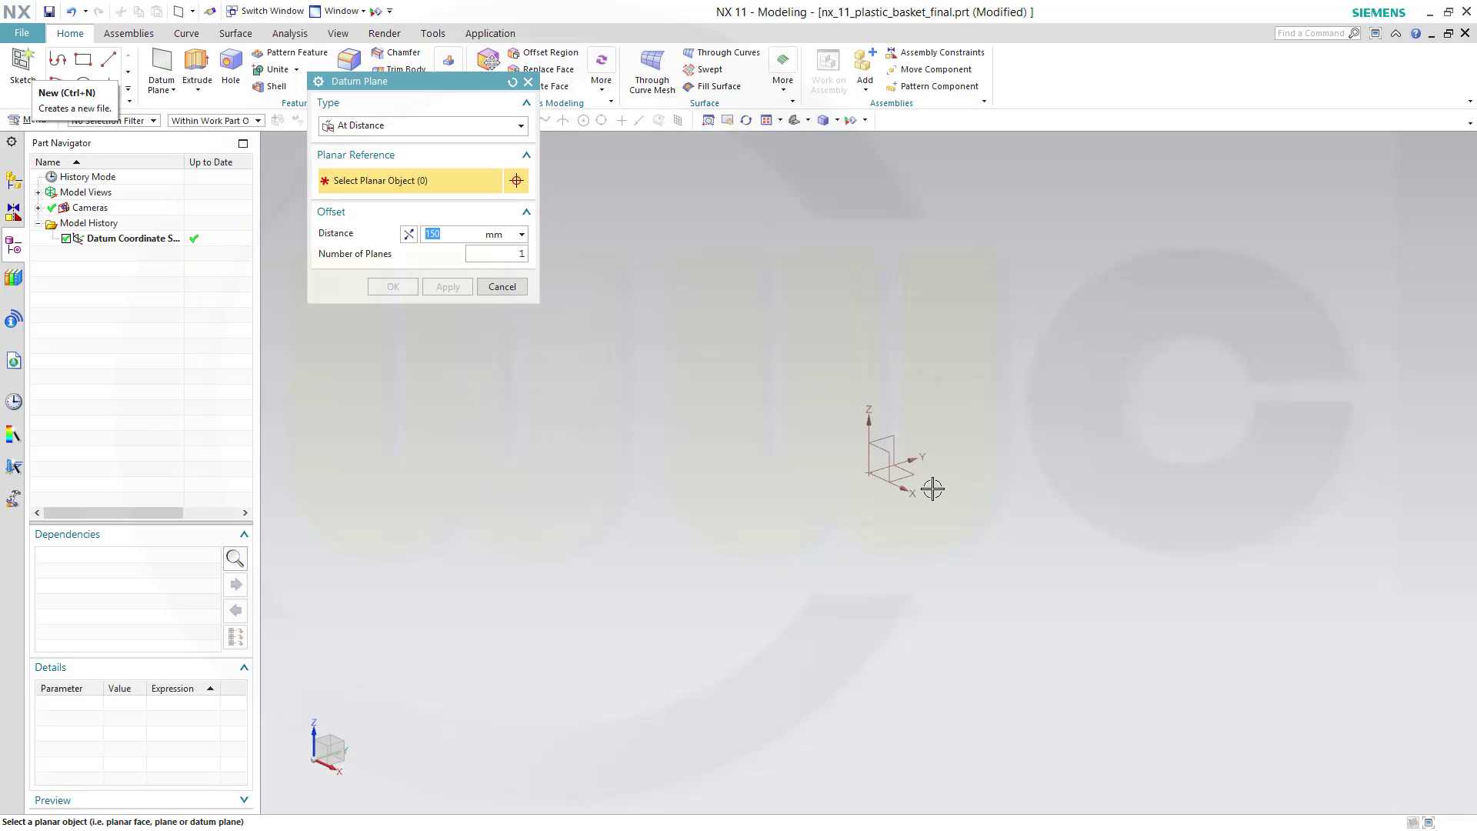
{"action": "left_click", "coordinate": [907, 473]}
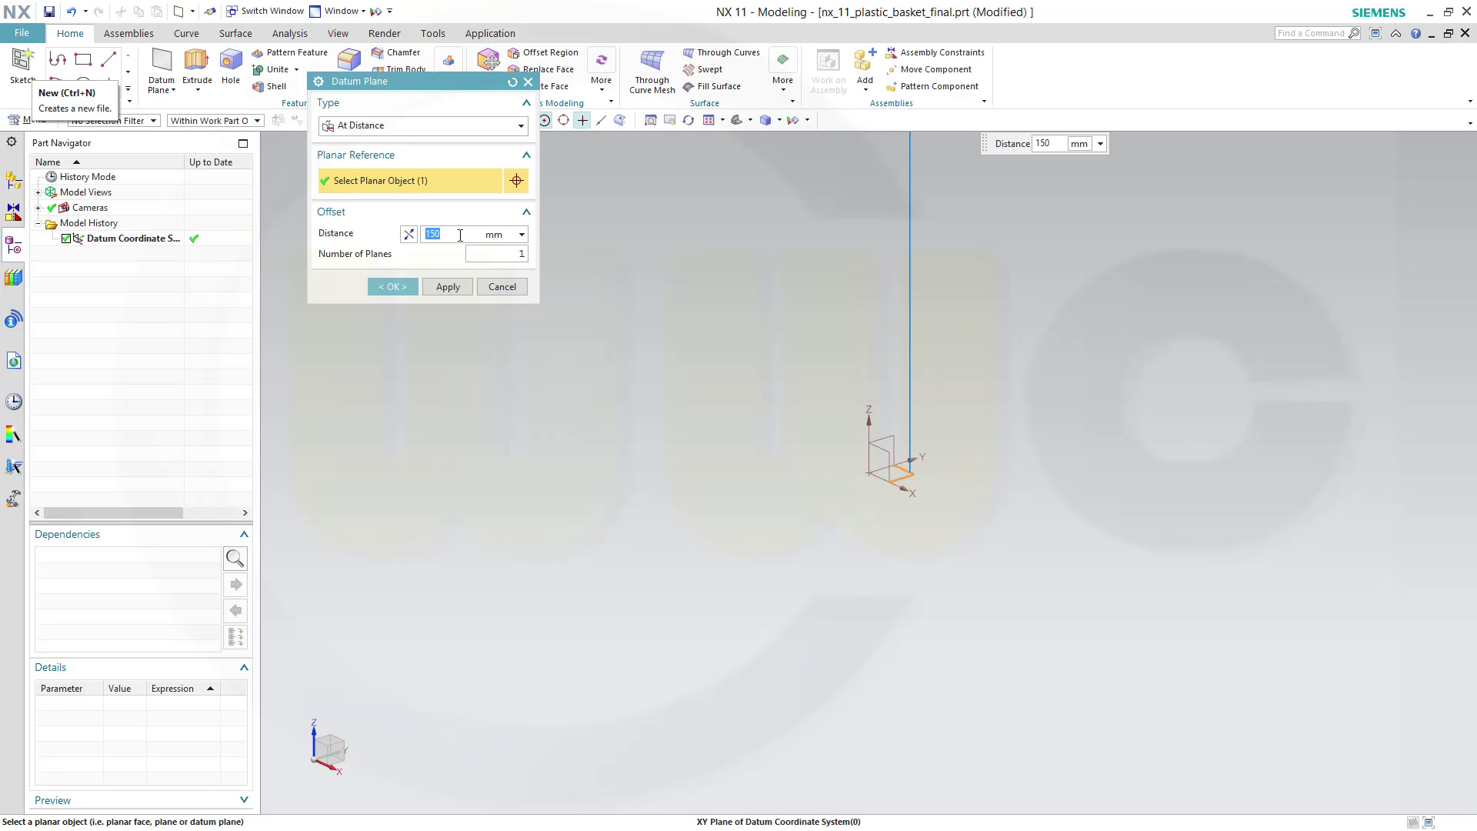
{"action": "left_click", "coordinate": [404, 288]}
{"action": "scroll", "coordinate": [907, 328], "scroll_direction": "down", "scroll_amount": 1}
{"action": "scroll", "coordinate": [909, 327], "scroll_direction": "down", "scroll_amount": 1}
{"action": "scroll", "coordinate": [910, 330], "scroll_direction": "up", "scroll_amount": 1}
{"action": "middle_click_drag", "start_coordinate": [982, 274], "coordinate": [926, 566], "text": "shift"}
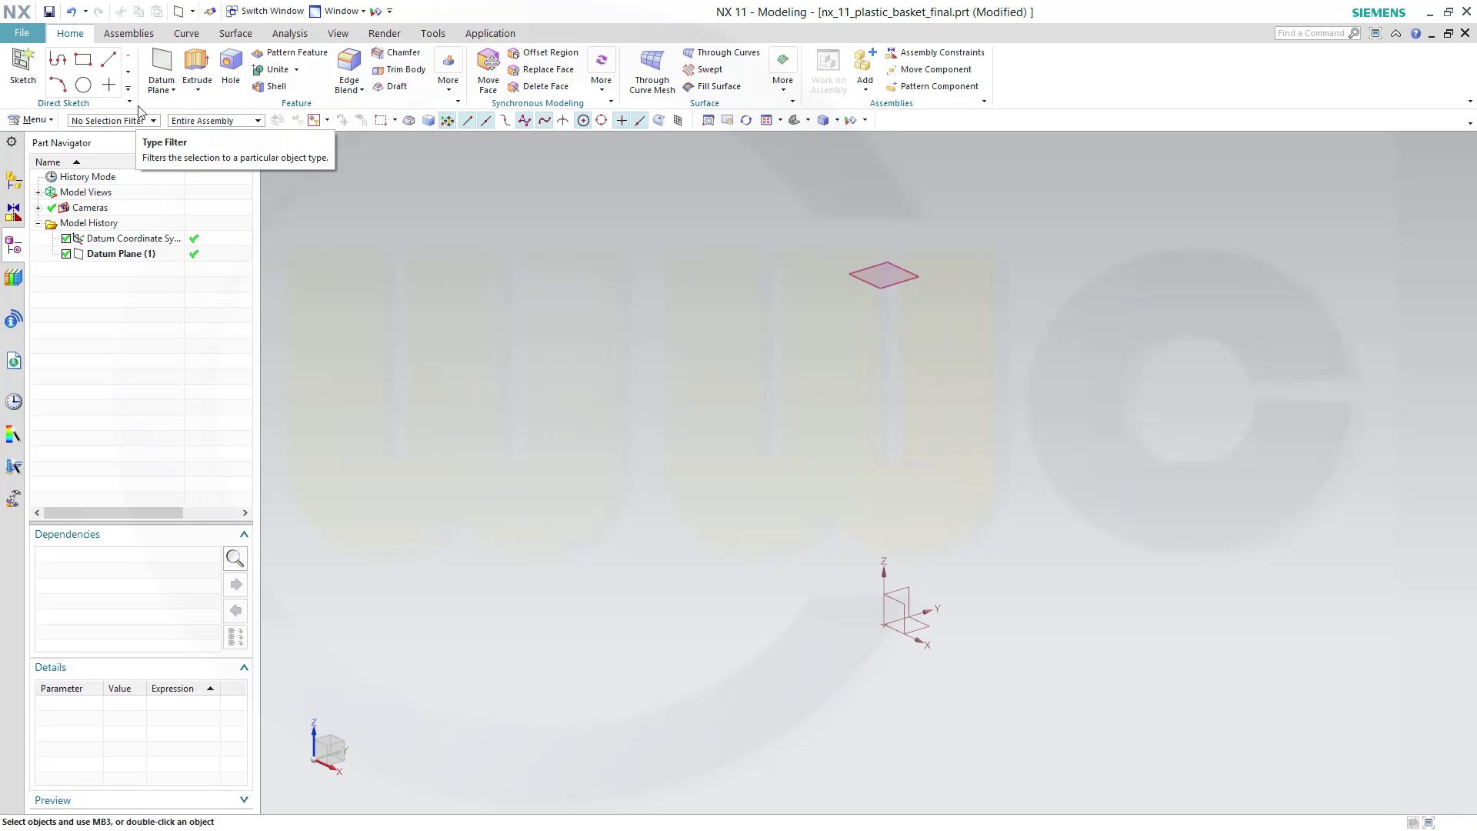
Sketch a circle of diameter 100 mm centred on the origin of the XY plane and finish the sketch.
{"action": "left_click", "coordinate": [21, 63]}
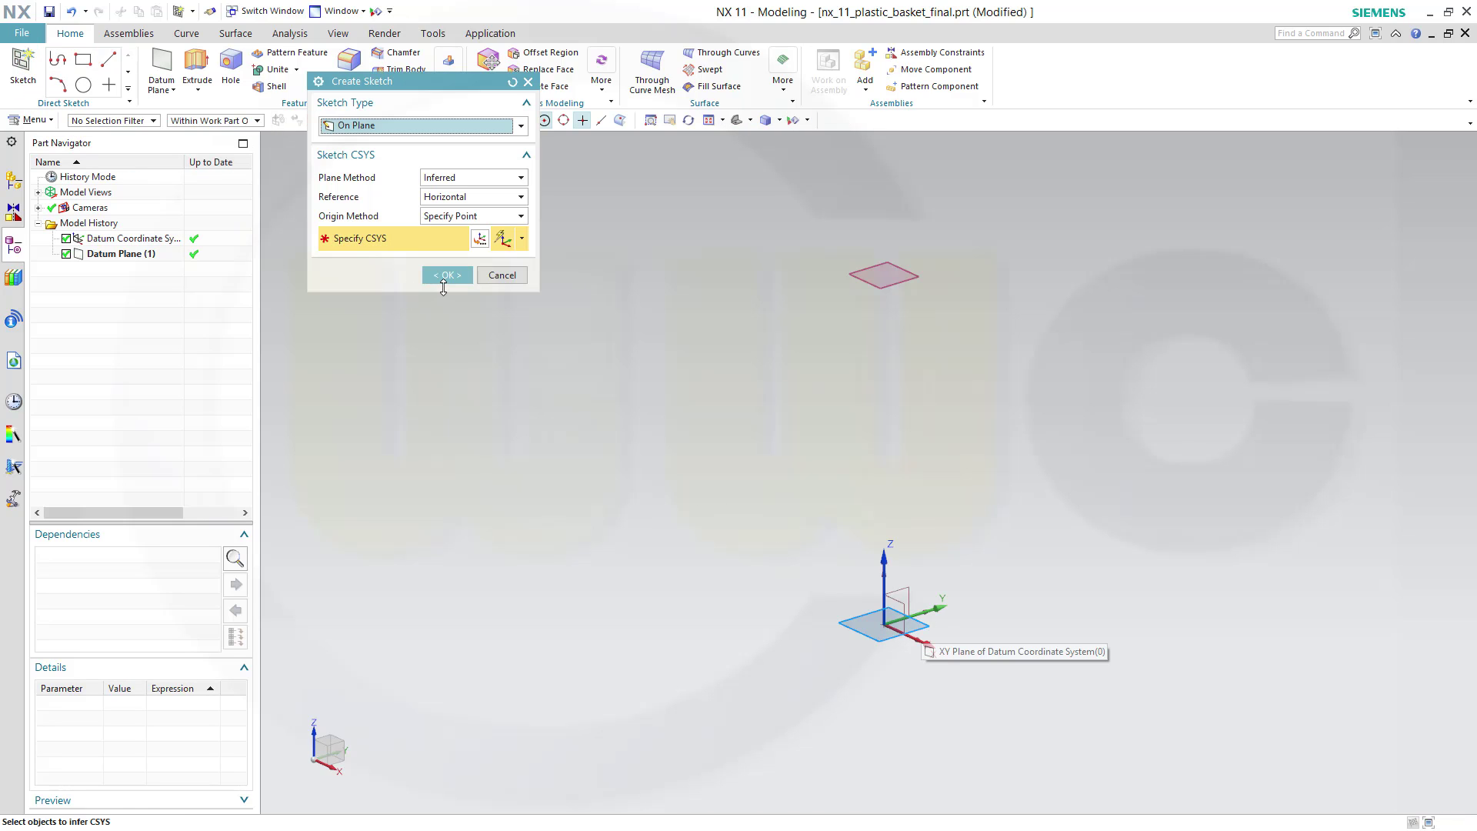
{"action": "left_click", "coordinate": [449, 275]}
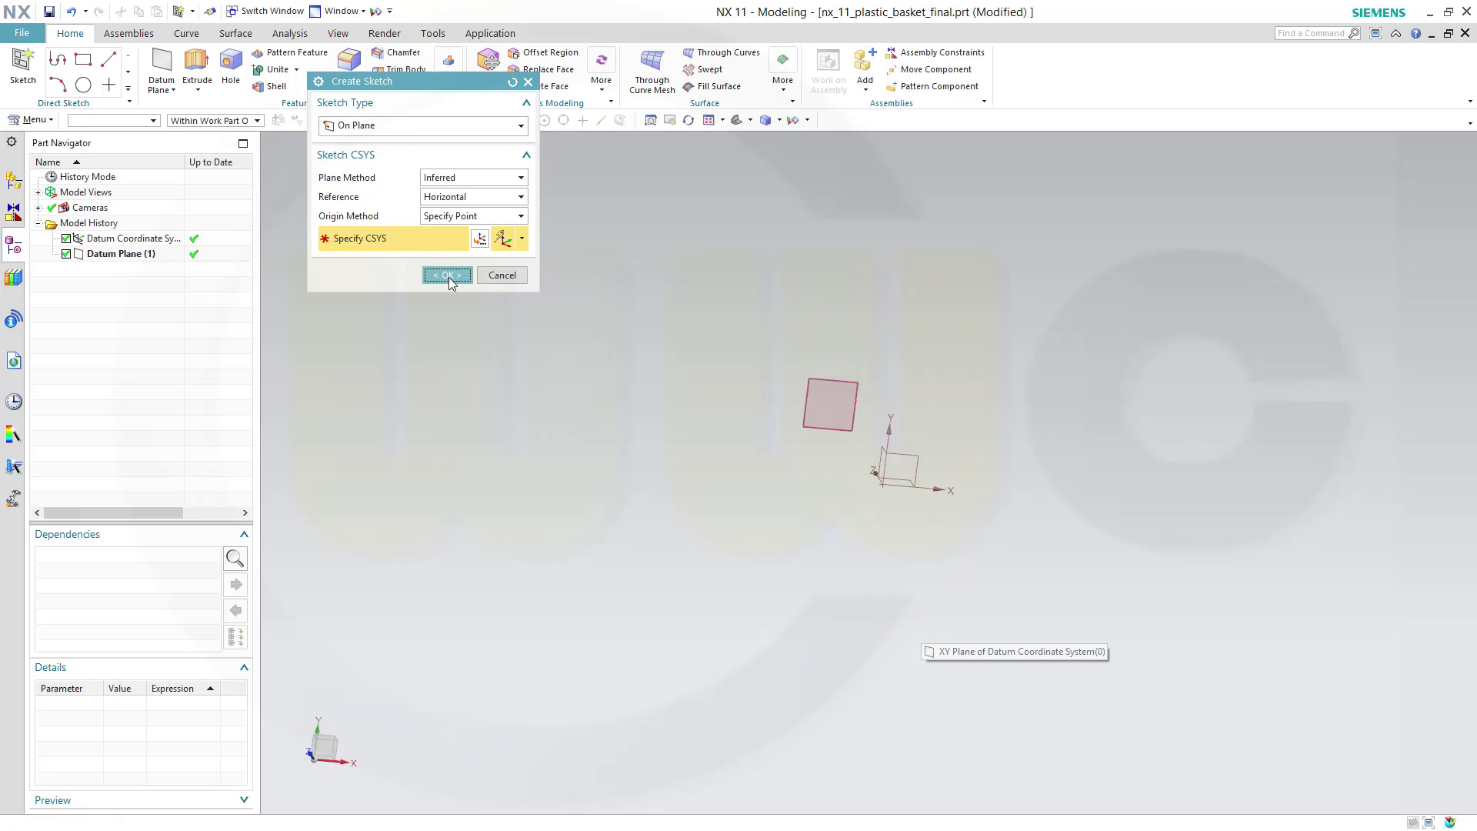
{"action": "left_click", "coordinate": [192, 59]}
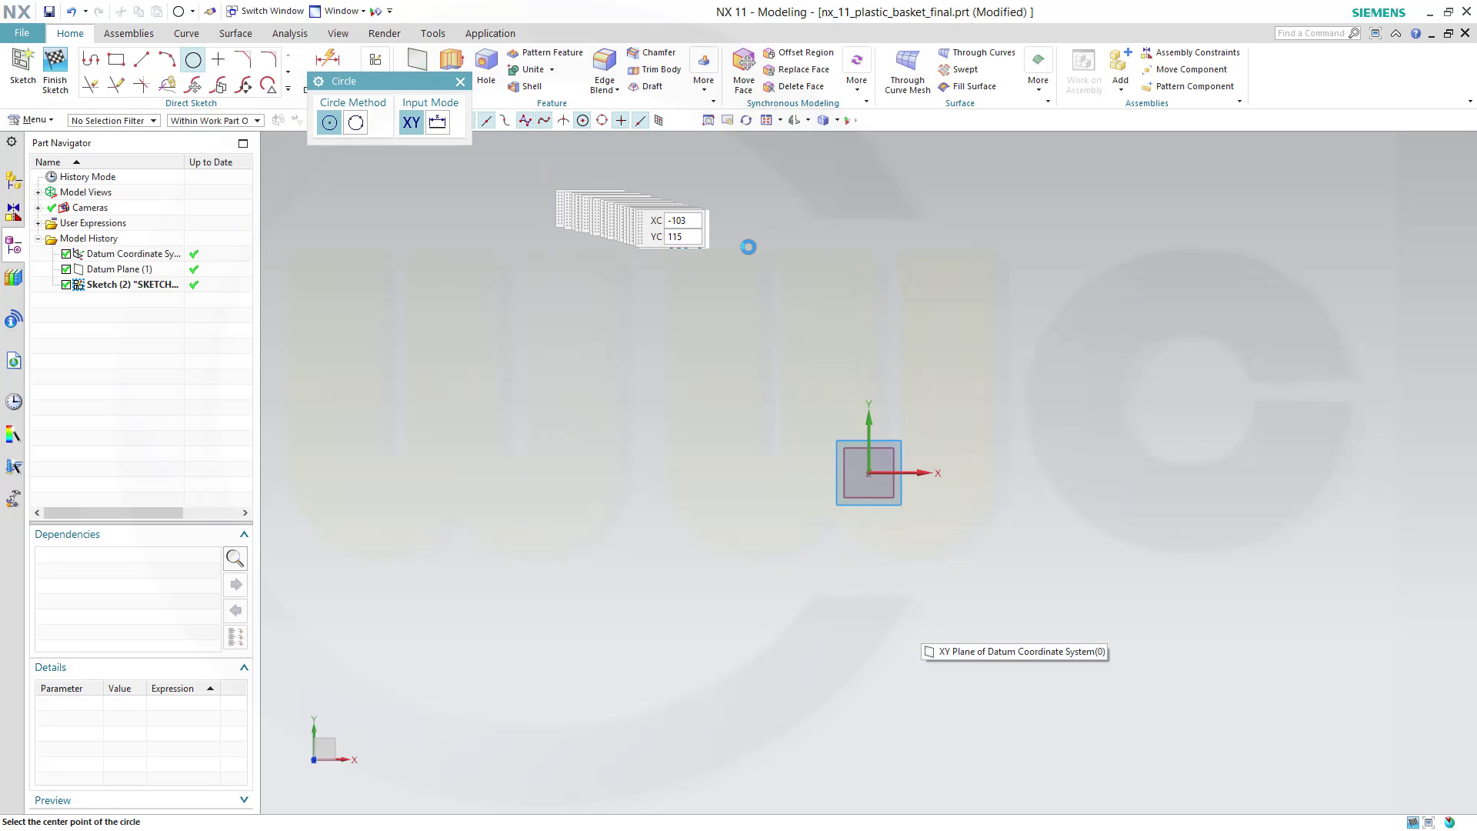
{"action": "left_click", "coordinate": [883, 478]}
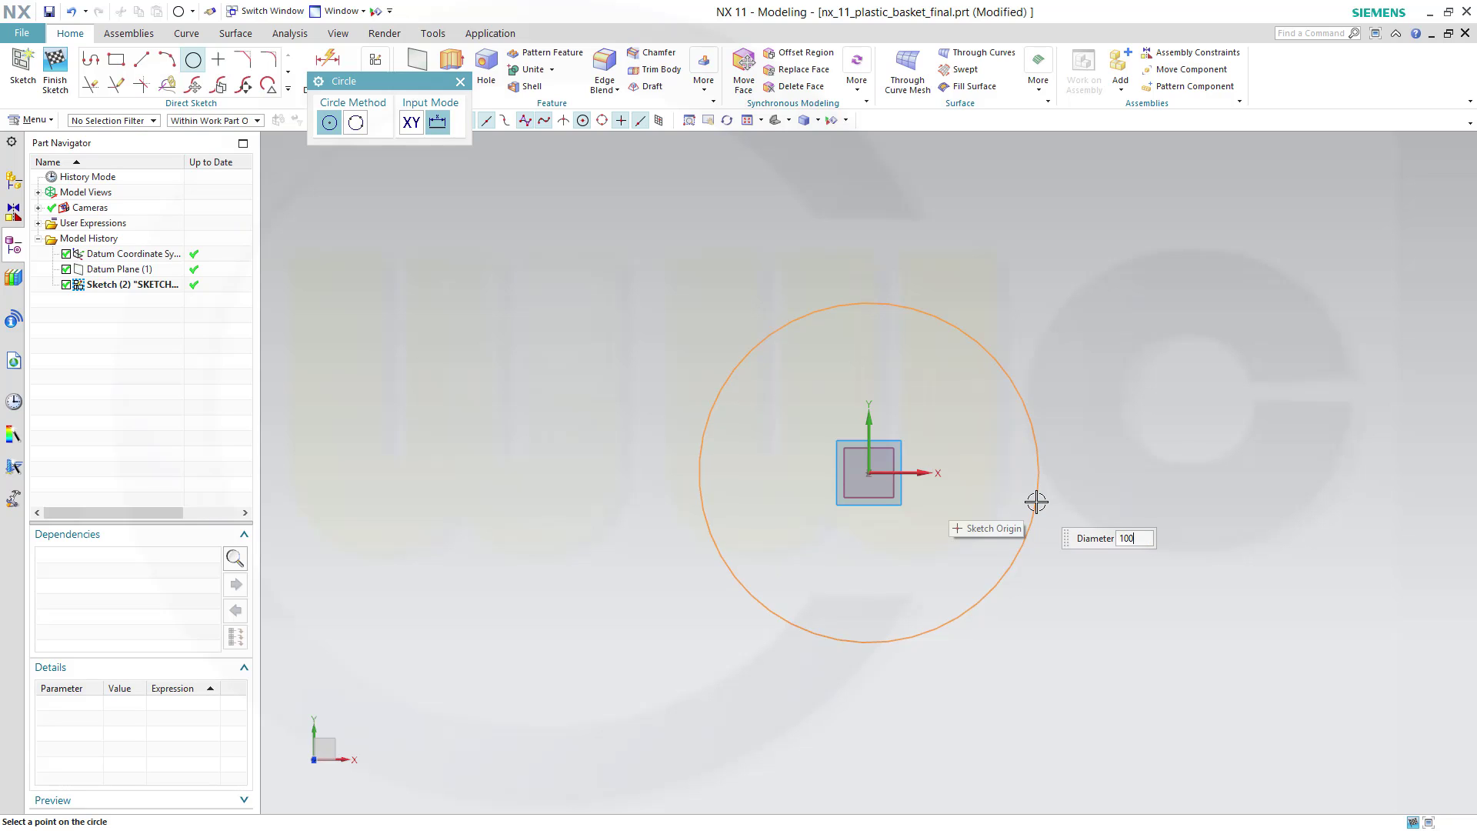
{"action": "left_click", "coordinate": [1036, 502]}
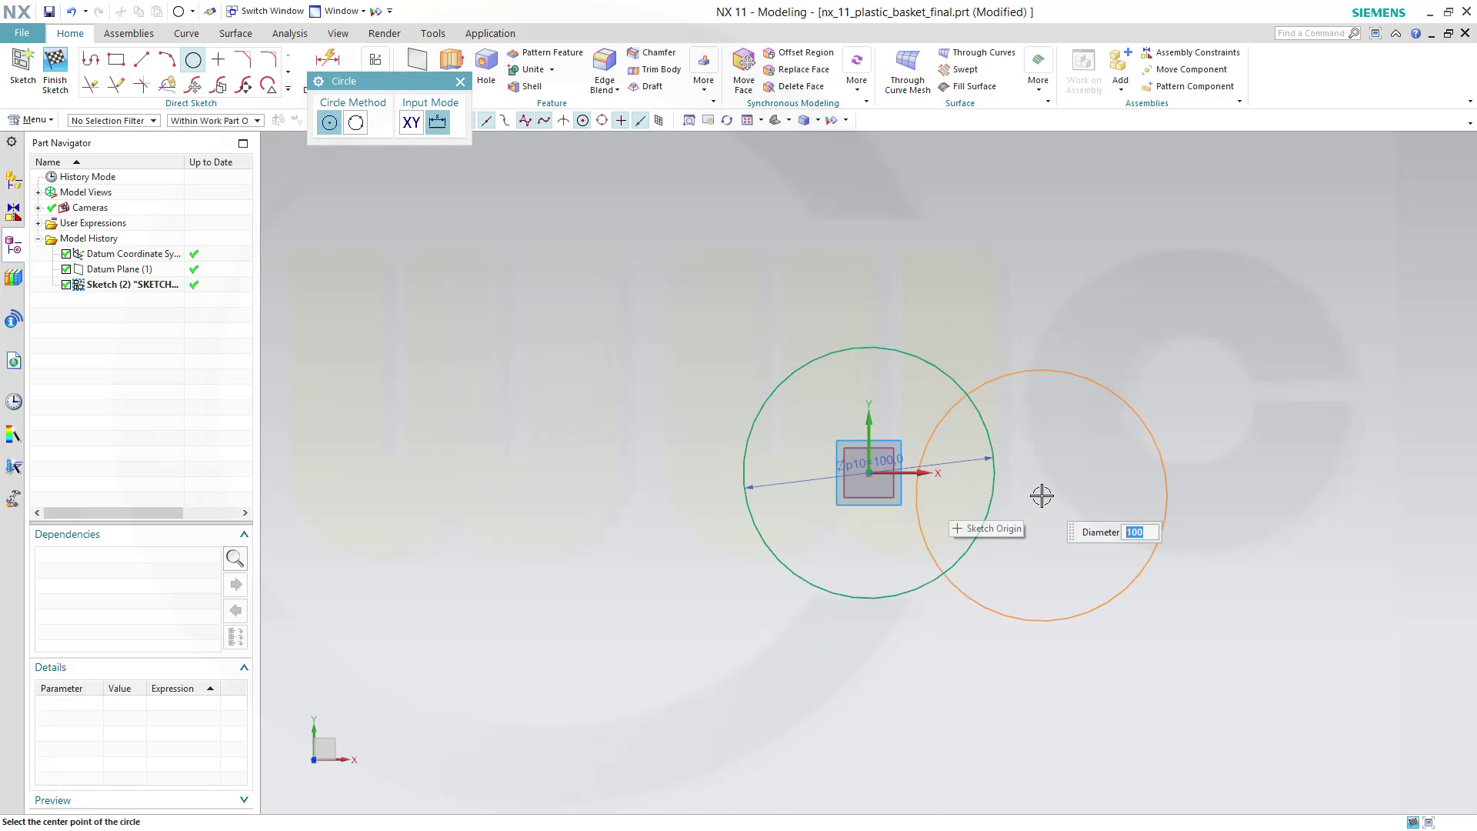
{"action": "key", "text": "Escape"}
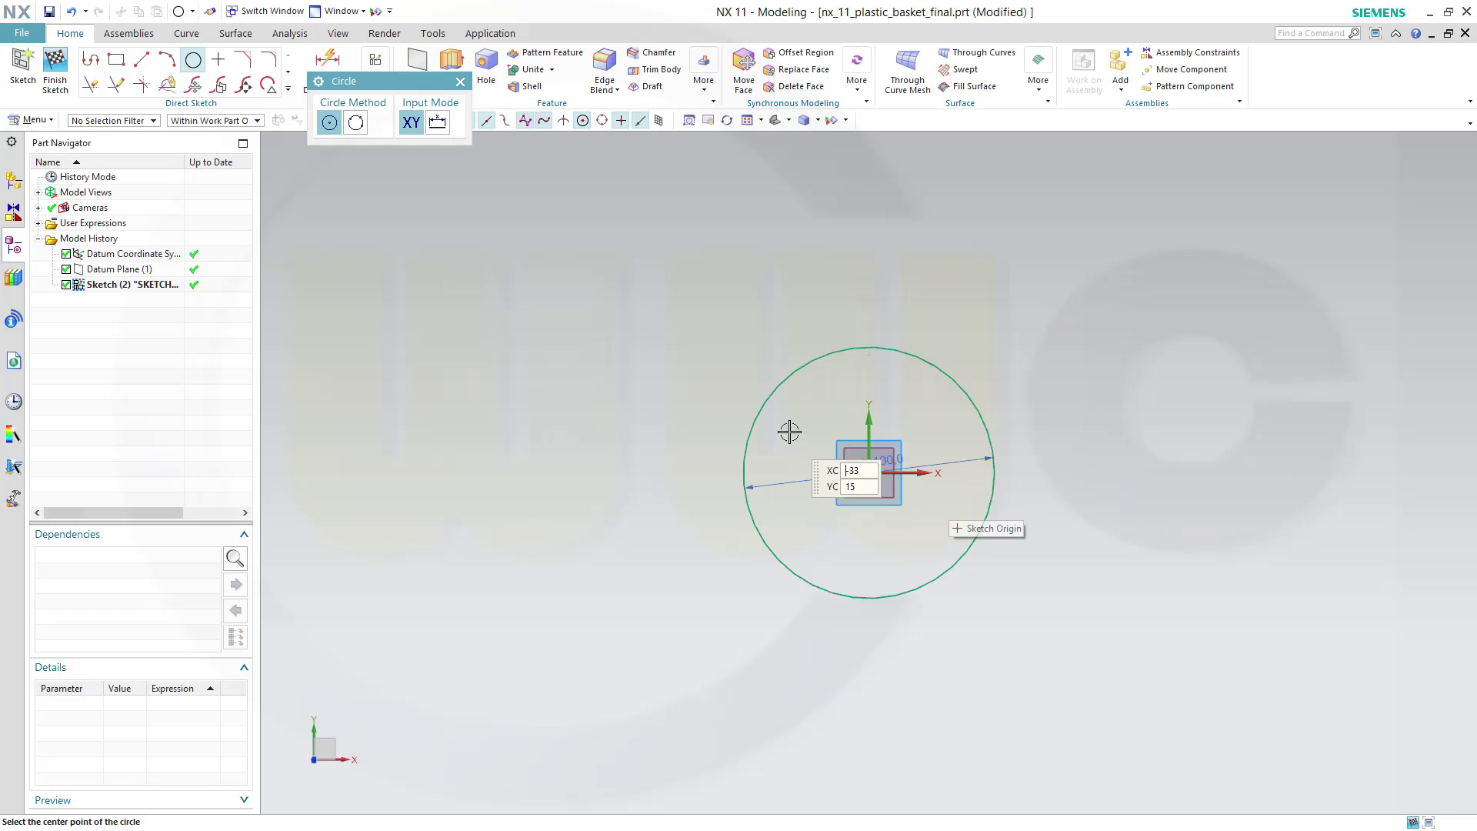
{"action": "key", "text": "Escape"}
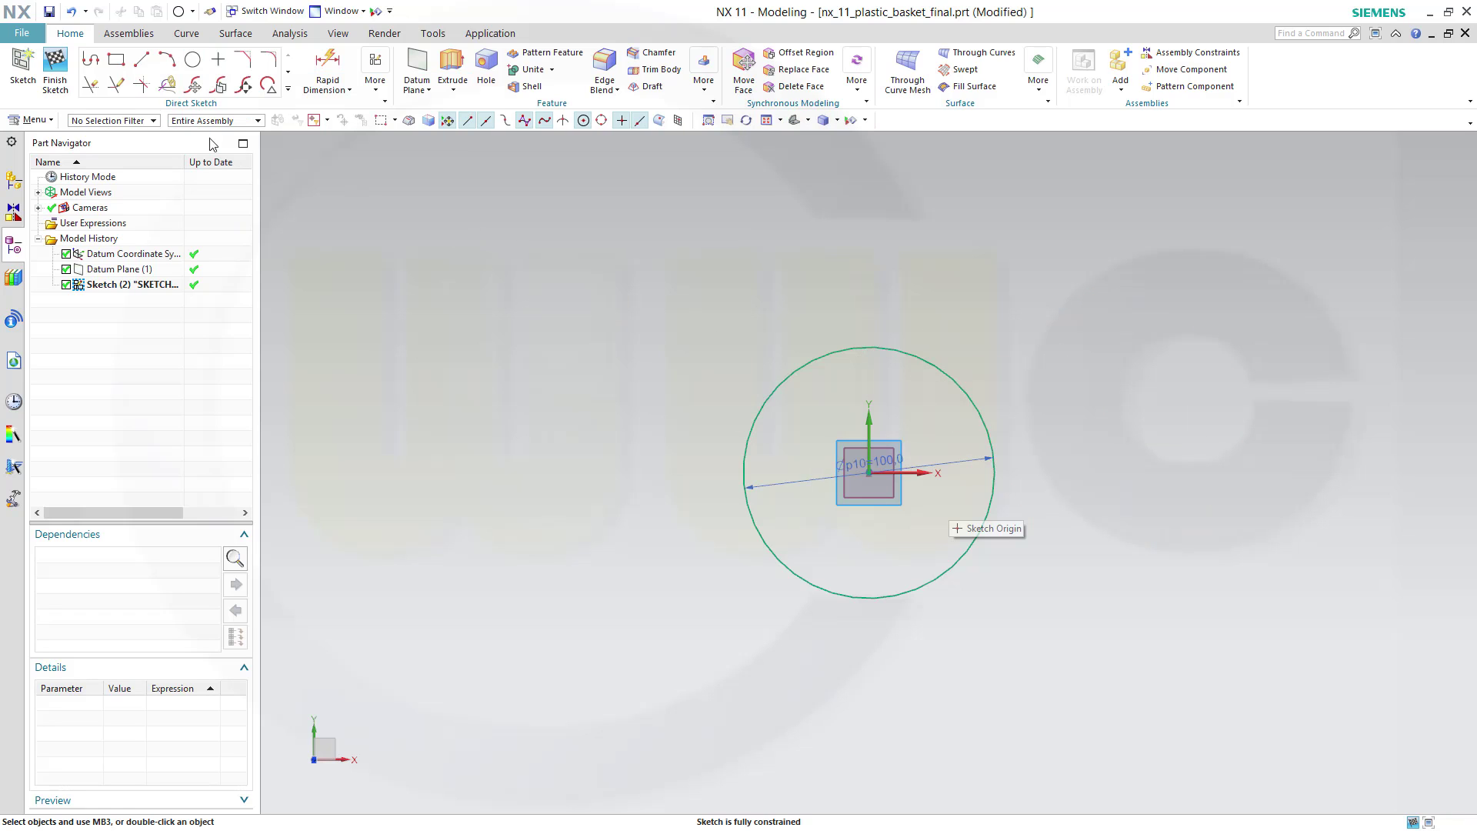
{"action": "left_click", "coordinate": [55, 69]}
Sketch a circle of diameter 300 mm centred on the sketch origin of the offset datum plane and finish the sketch.
{"action": "mouse_move", "coordinate": [705, 446]}
{"action": "middle_mouse_down"}
{"action": "mouse_move", "coordinate": [754, 503]}
{"action": "mouse_move", "coordinate": [748, 488]}
{"action": "middle_mouse_up"}
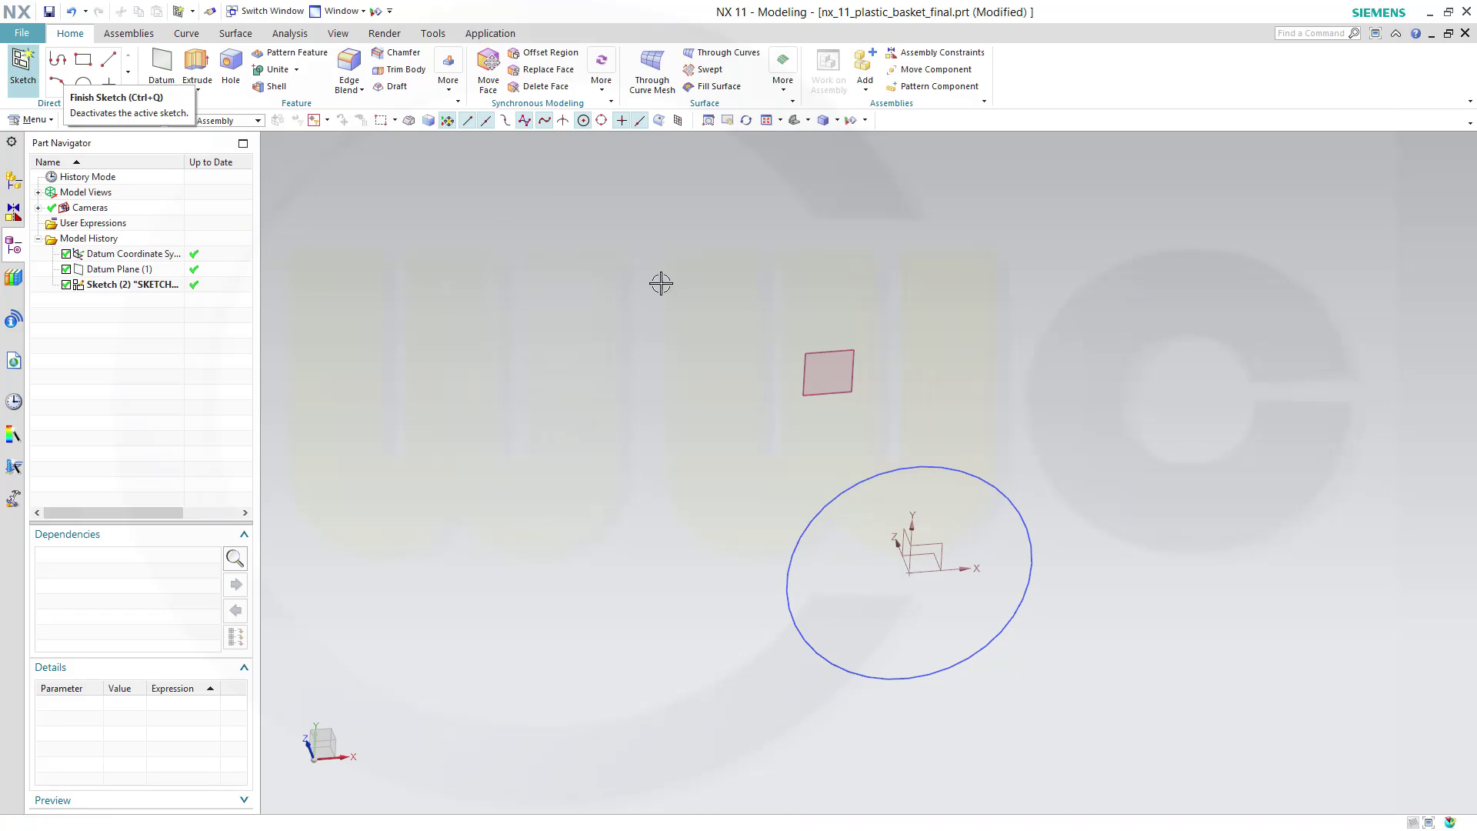
{"action": "left_click", "coordinate": [800, 372]}
{"action": "left_click", "coordinate": [442, 280]}
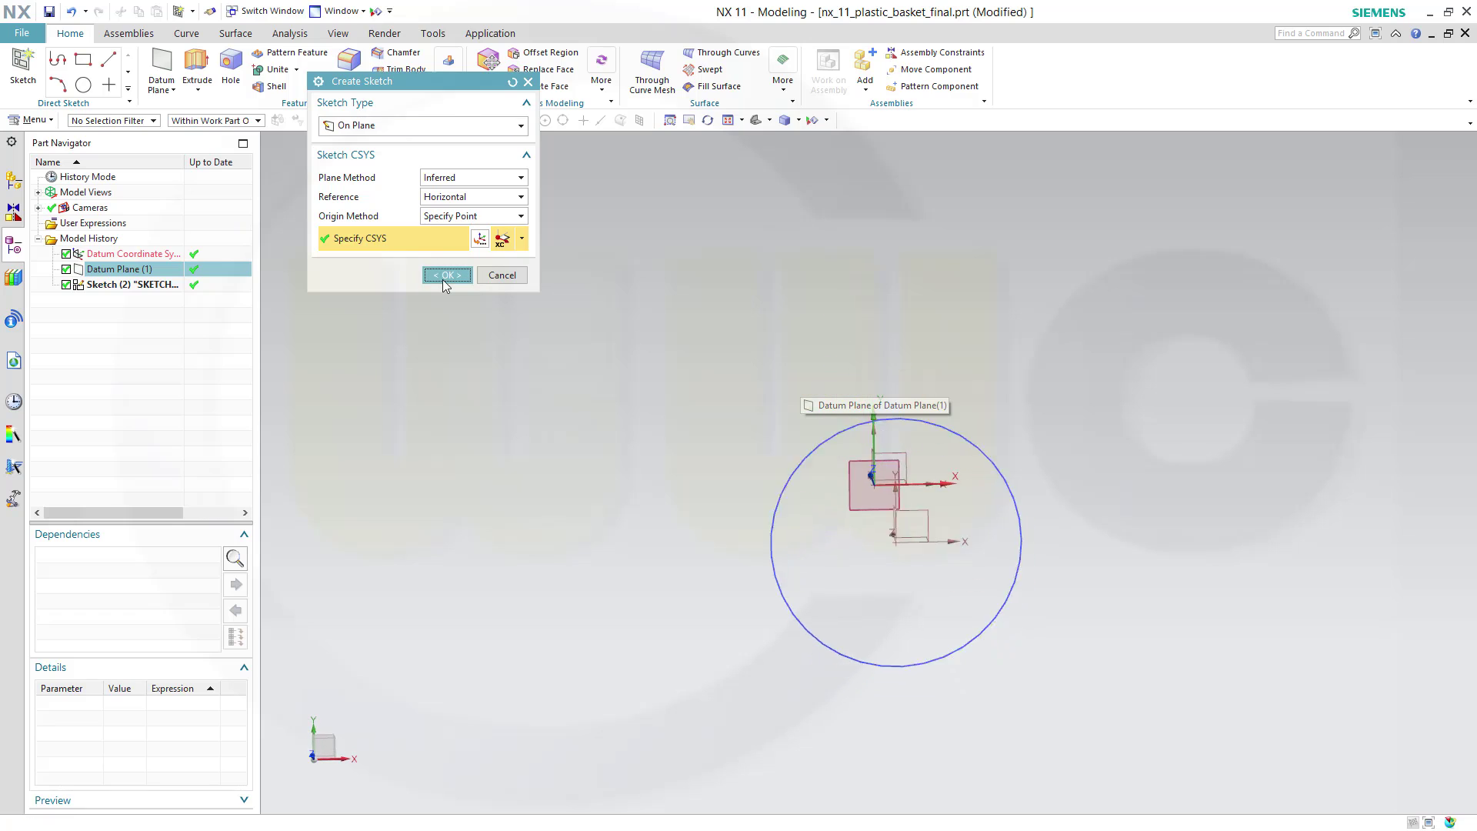
{"action": "left_click", "coordinate": [193, 59]}
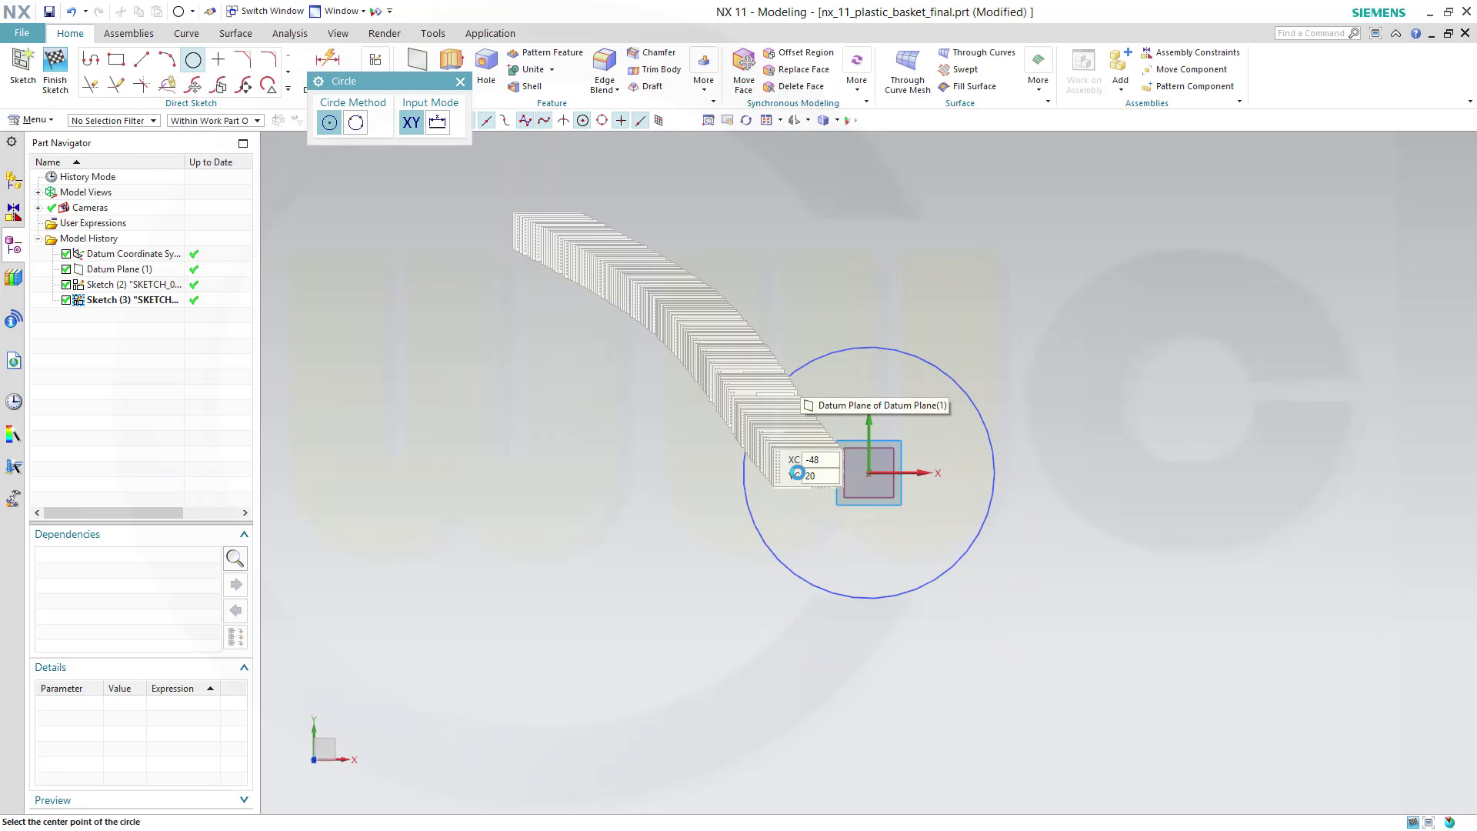
{"action": "left_click", "coordinate": [869, 473]}
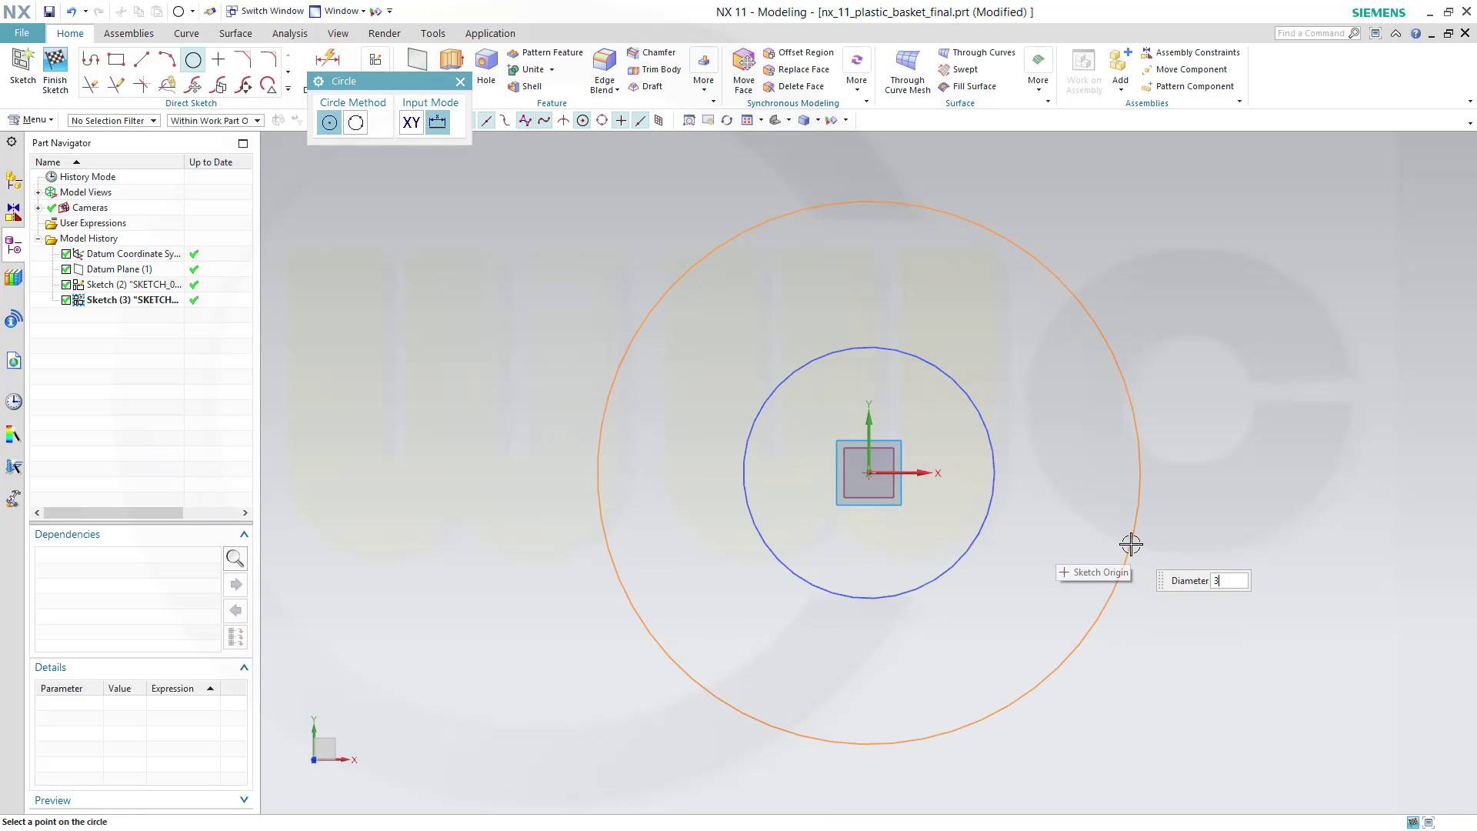
{"action": "key", "text": "Return"}
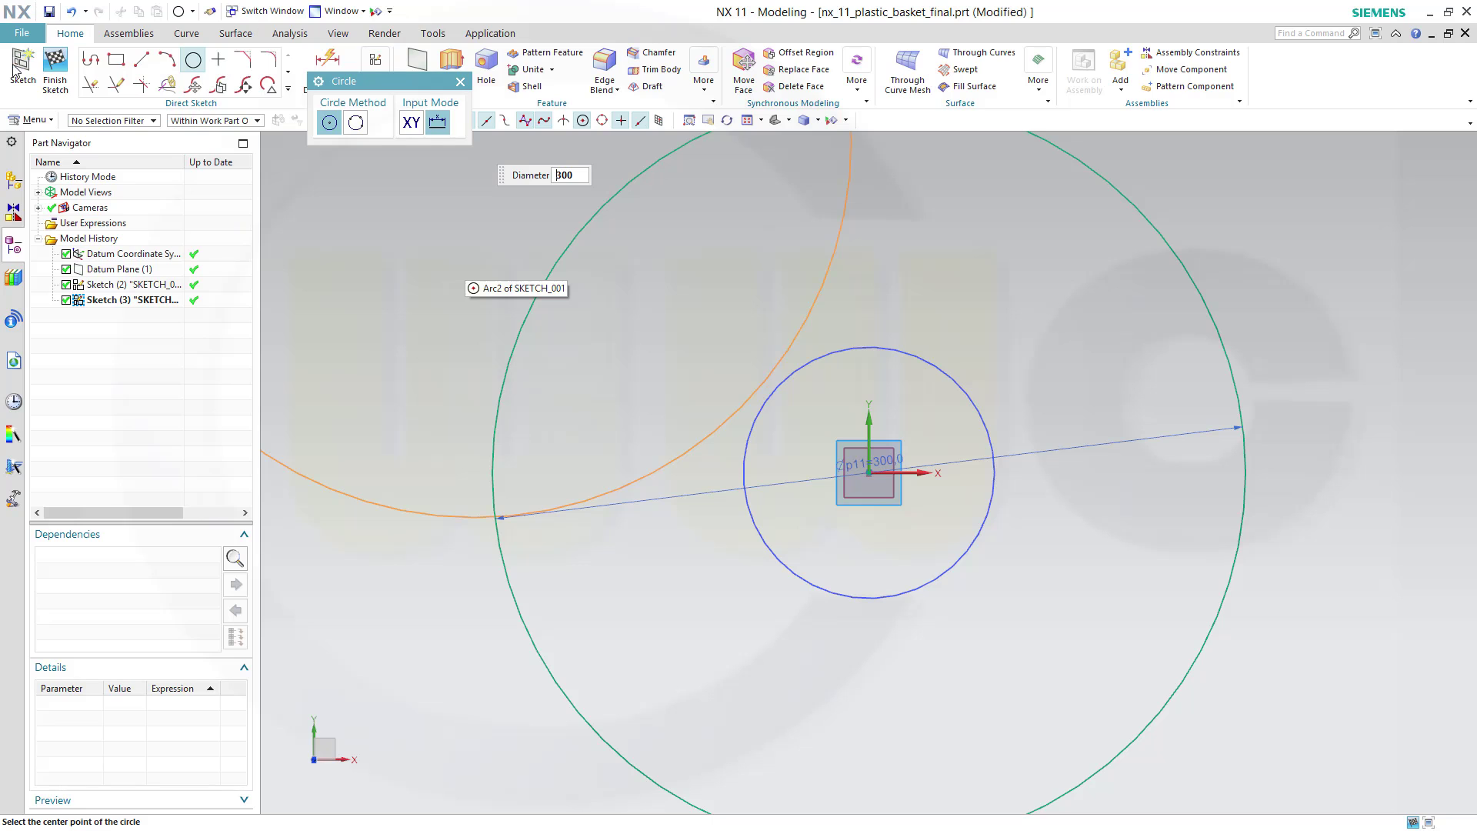
{"action": "left_click", "coordinate": [54, 66]}
Start a new sketch on the YZ plane of the datum coordinate system.
{"action": "mouse_move", "coordinate": [897, 644]}
{"action": "middle_mouse_down"}
{"action": "mouse_move", "coordinate": [861, 553]}
{"action": "mouse_move", "coordinate": [880, 320]}
{"action": "mouse_move", "coordinate": [969, 402]}
{"action": "mouse_move", "coordinate": [1008, 381]}
{"action": "mouse_move", "coordinate": [992, 400]}
{"action": "mouse_move", "coordinate": [685, 234]}
{"action": "mouse_move", "coordinate": [730, 285]}
{"action": "mouse_move", "coordinate": [1068, 537]}
{"action": "mouse_move", "coordinate": [1115, 567]}
{"action": "mouse_move", "coordinate": [1118, 554]}
{"action": "middle_mouse_up"}
{"action": "left_click", "coordinate": [21, 65]}
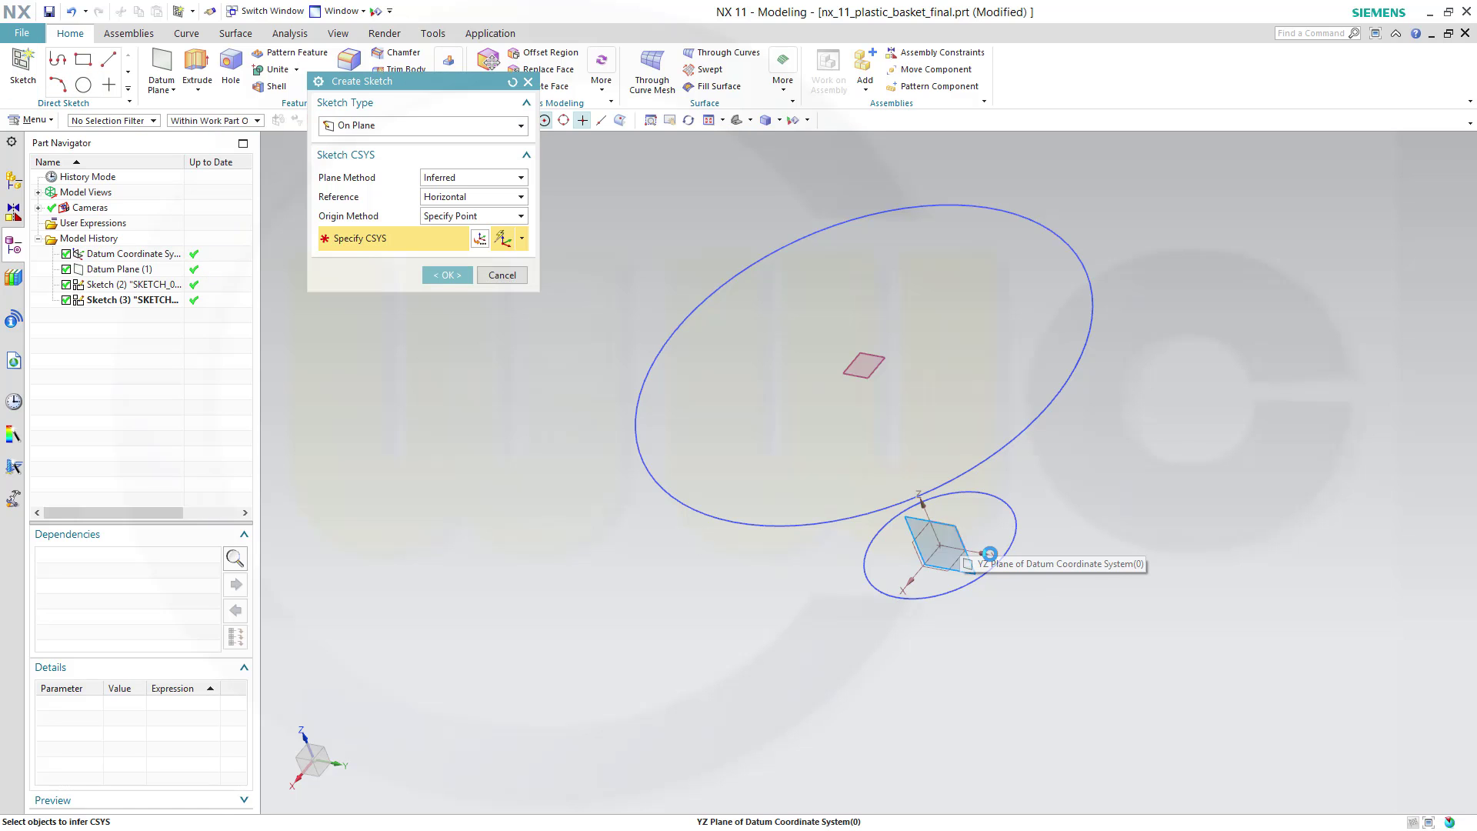
{"action": "left_click", "coordinate": [989, 554]}
{"action": "left_click", "coordinate": [447, 276]}
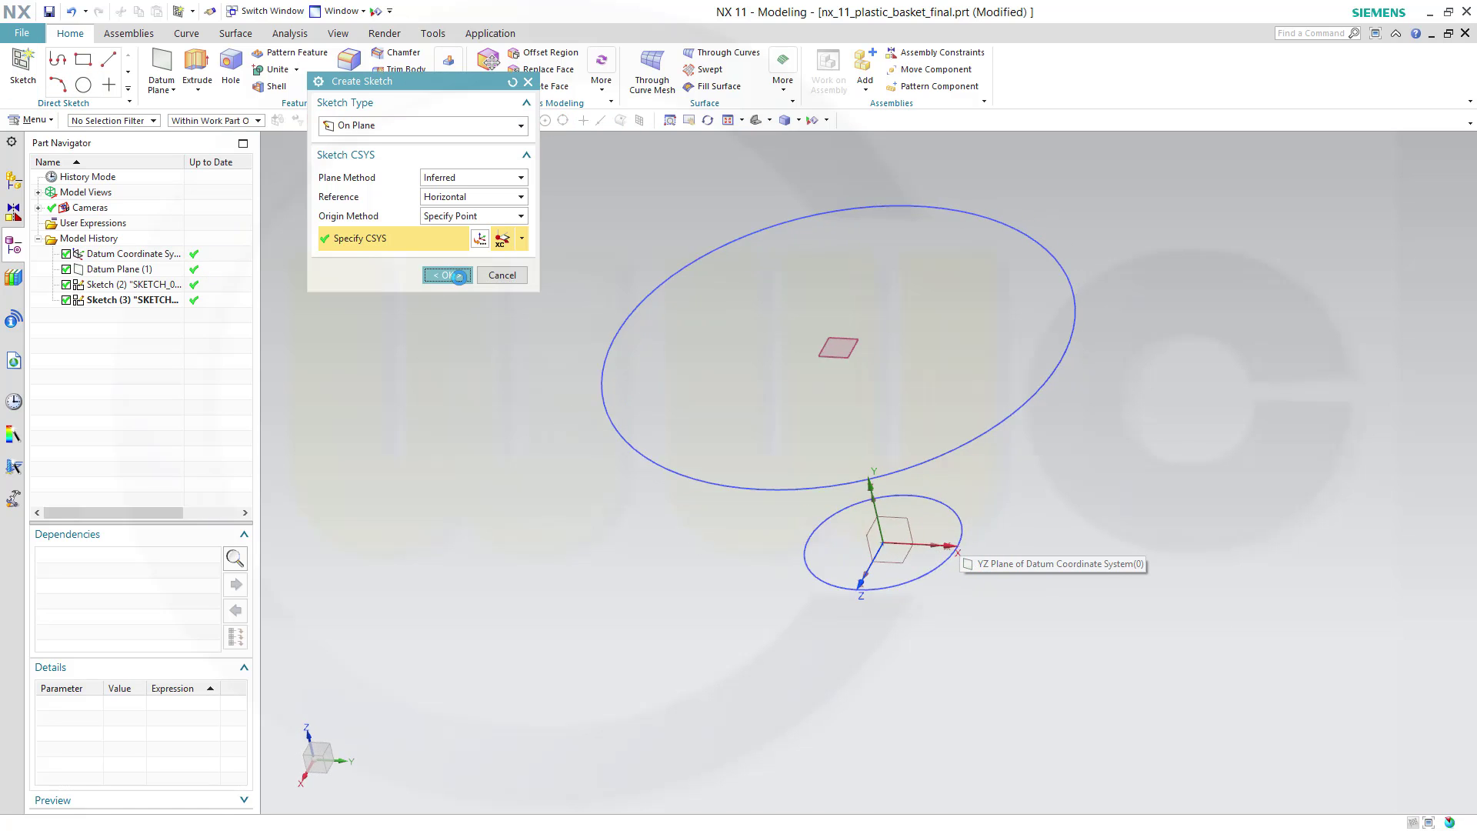
{"action": "mouse_move", "coordinate": [943, 389]}
{"action": "middle_mouse_down"}
{"action": "mouse_move", "coordinate": [797, 438]}
{"action": "mouse_move", "coordinate": [791, 467]}
{"action": "middle_mouse_up"}
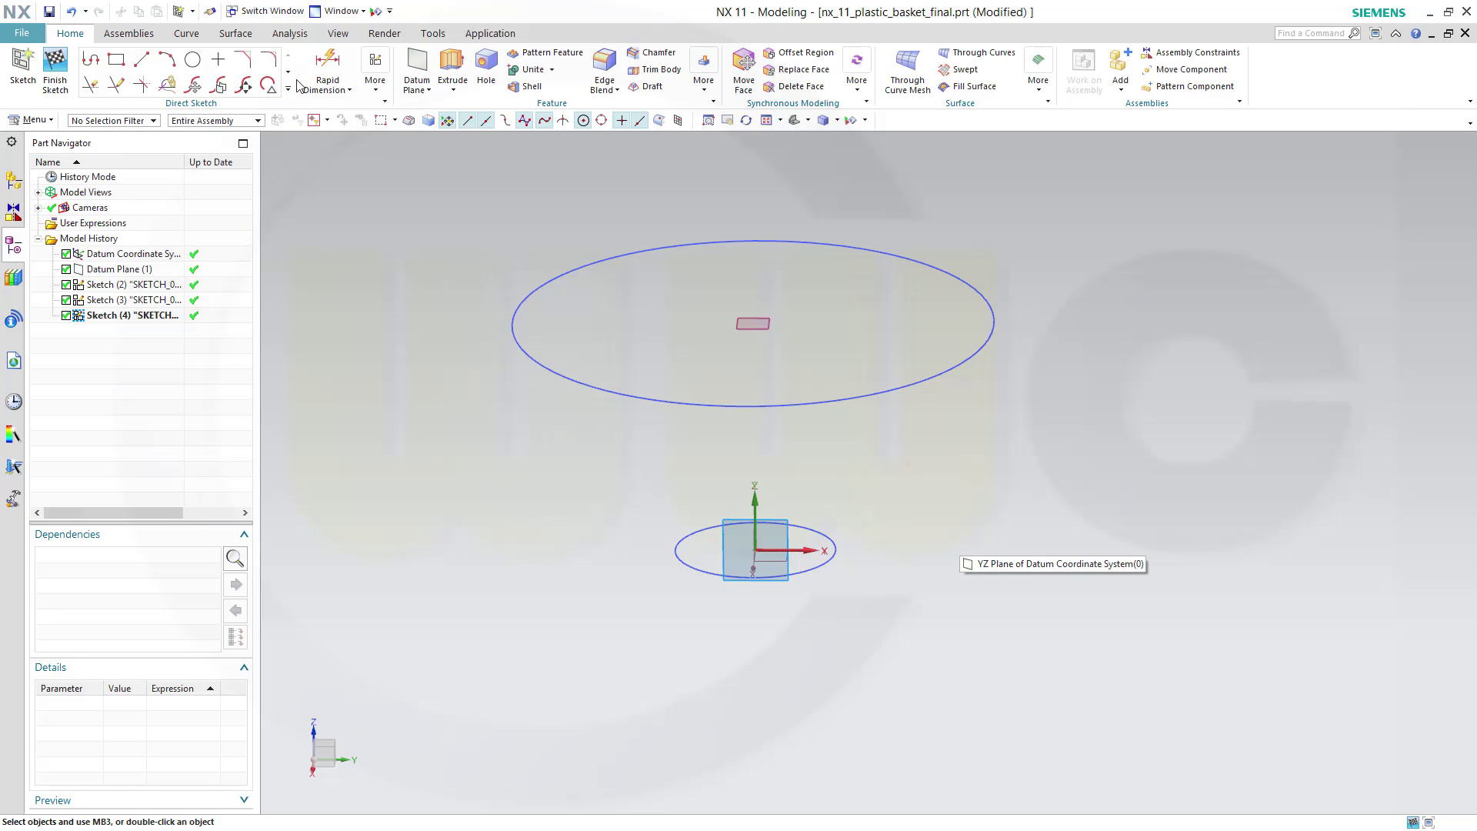
Create intersection points where the large upper circle and the small lower circle cross the sketch plane, on the positive horizontal side.
{"action": "scroll", "coordinate": [271, 84], "scroll_direction": "down", "scroll_amount": 1}
{"action": "left_click", "coordinate": [269, 84]}
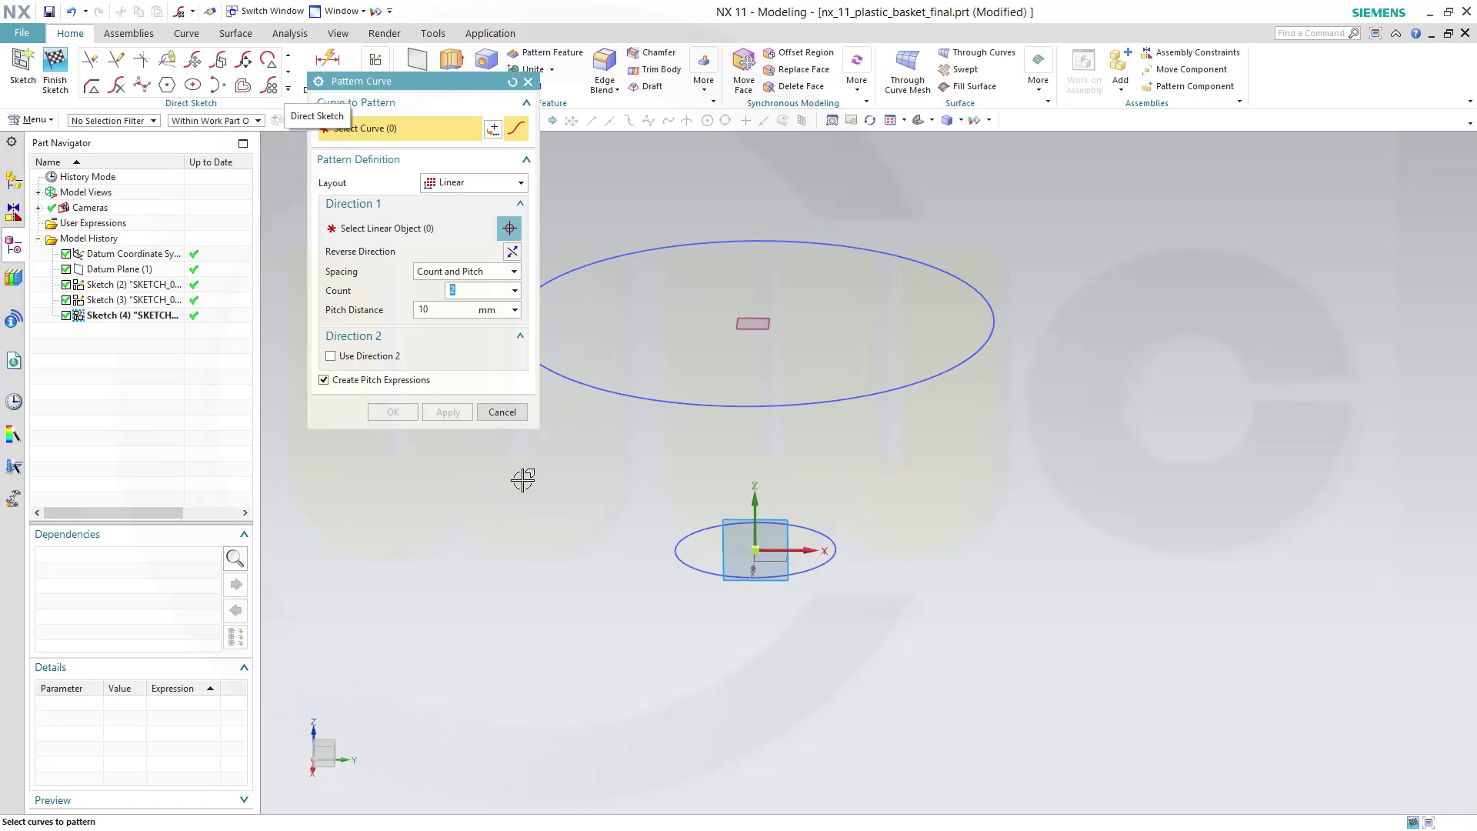
{"action": "left_click", "coordinate": [501, 413]}
{"action": "left_click", "coordinate": [290, 90]}
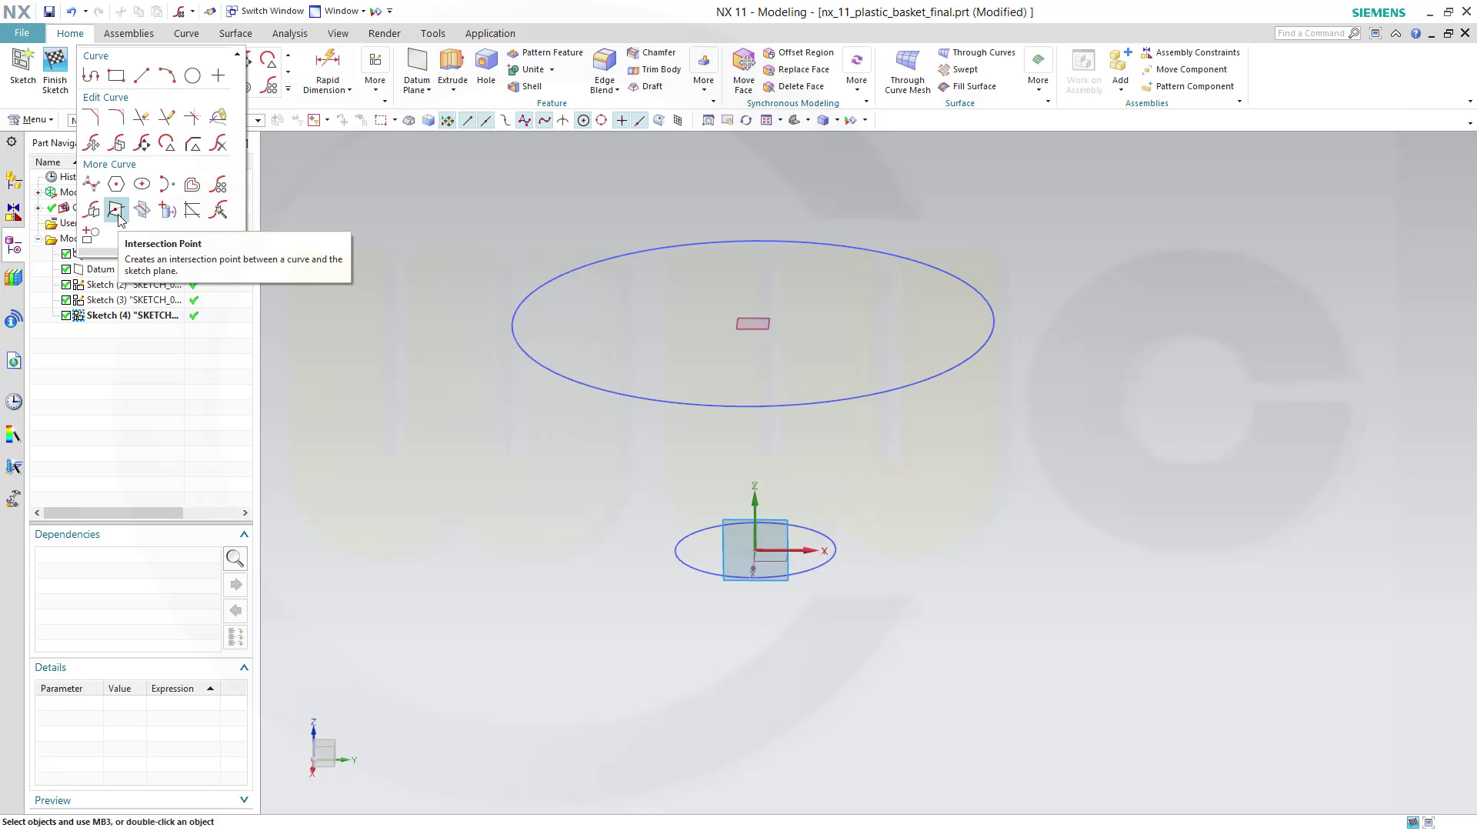
{"action": "left_click", "coordinate": [117, 214]}
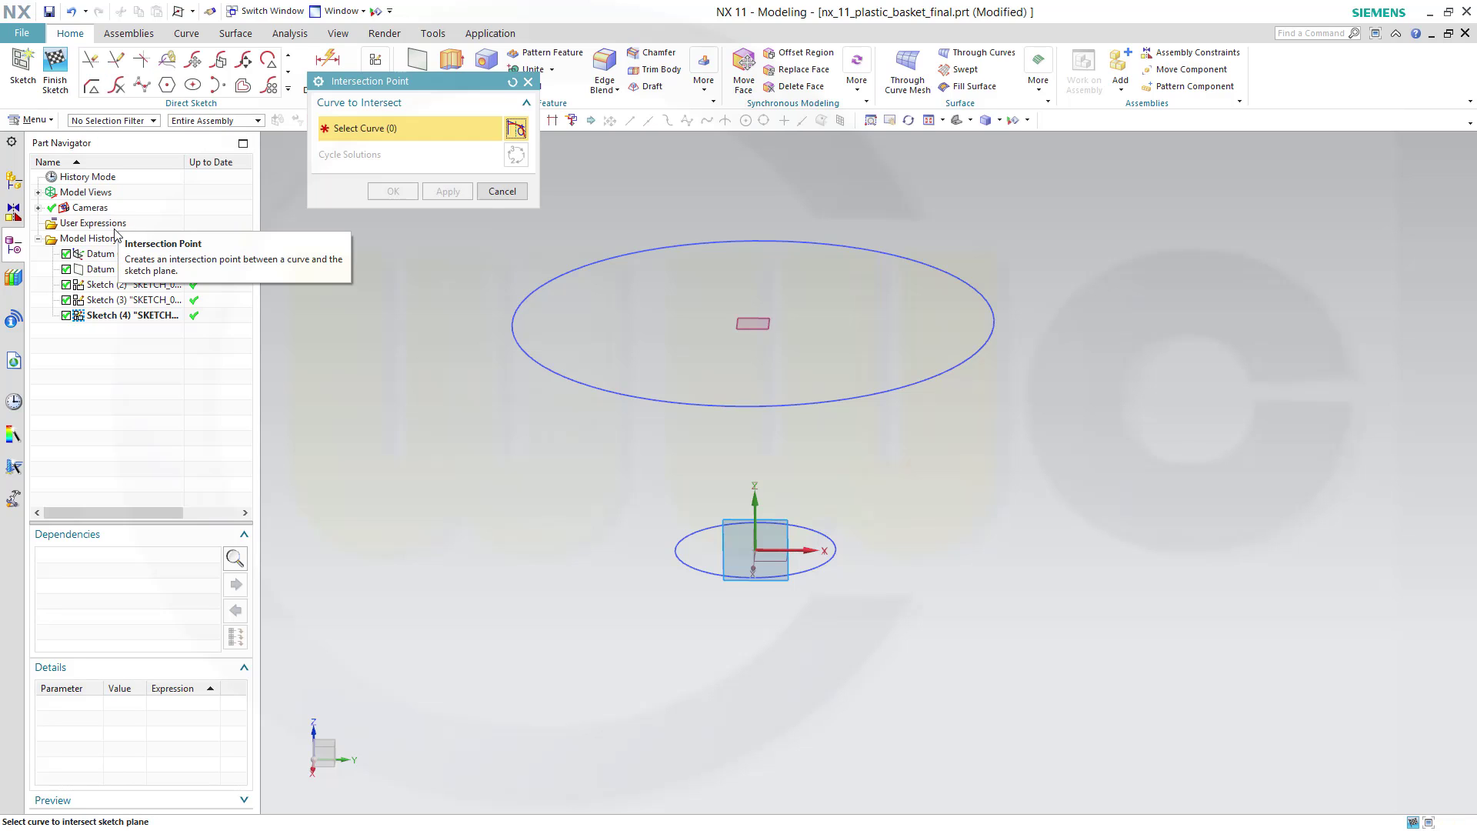
{"action": "left_click", "coordinate": [994, 336]}
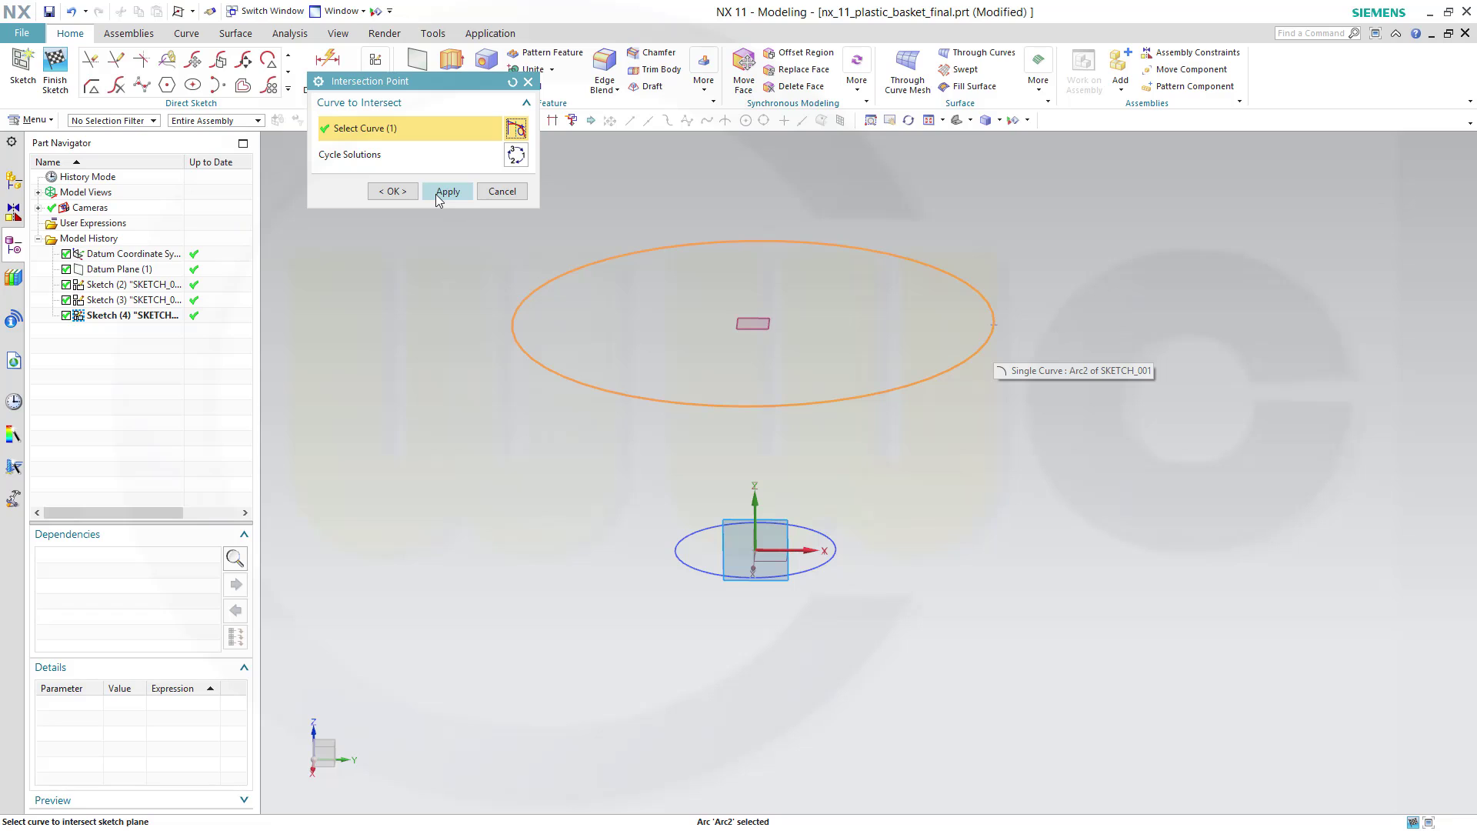
{"action": "left_click", "coordinate": [440, 194]}
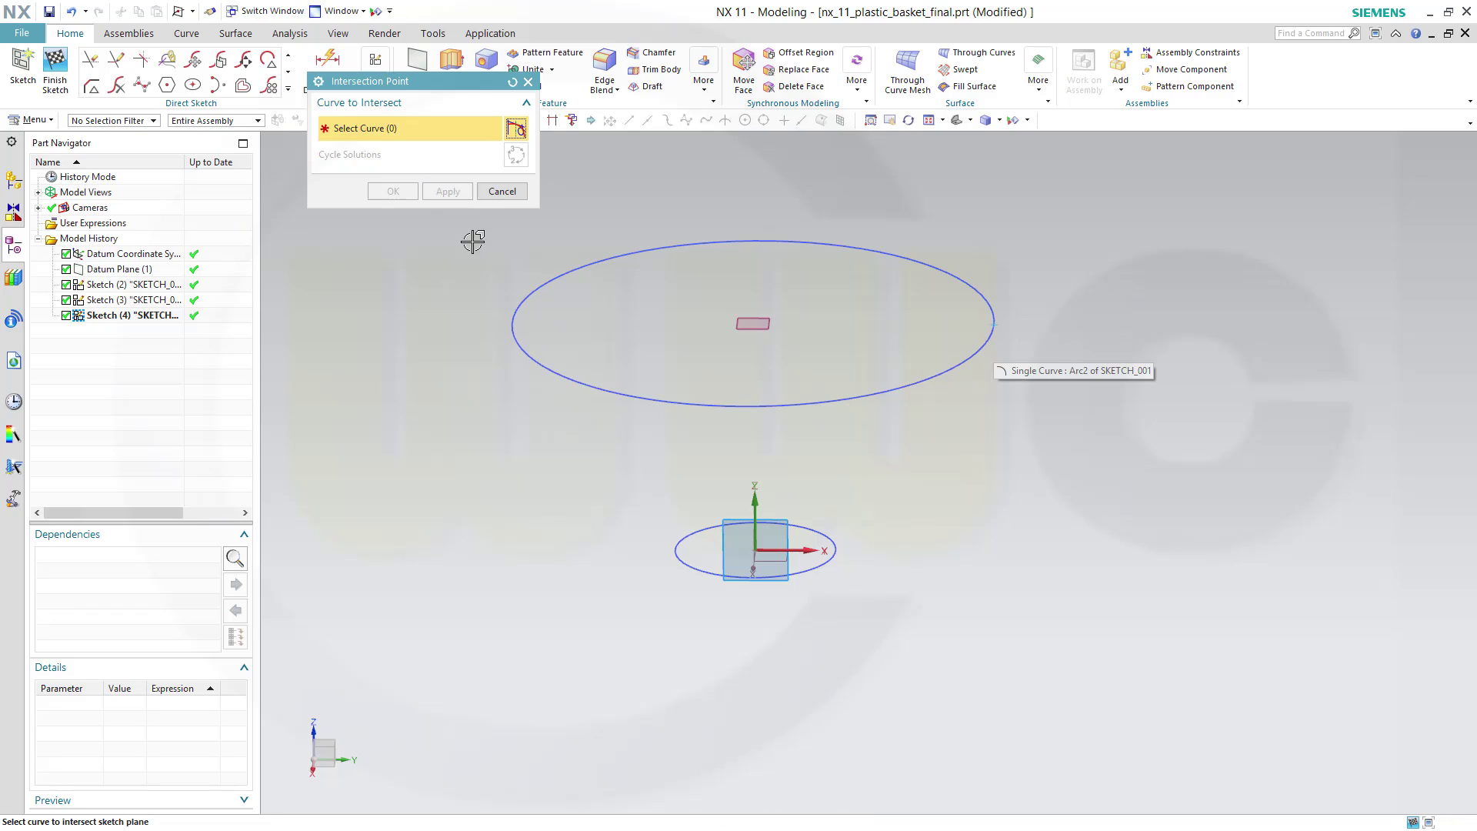
{"action": "left_click", "coordinate": [836, 547]}
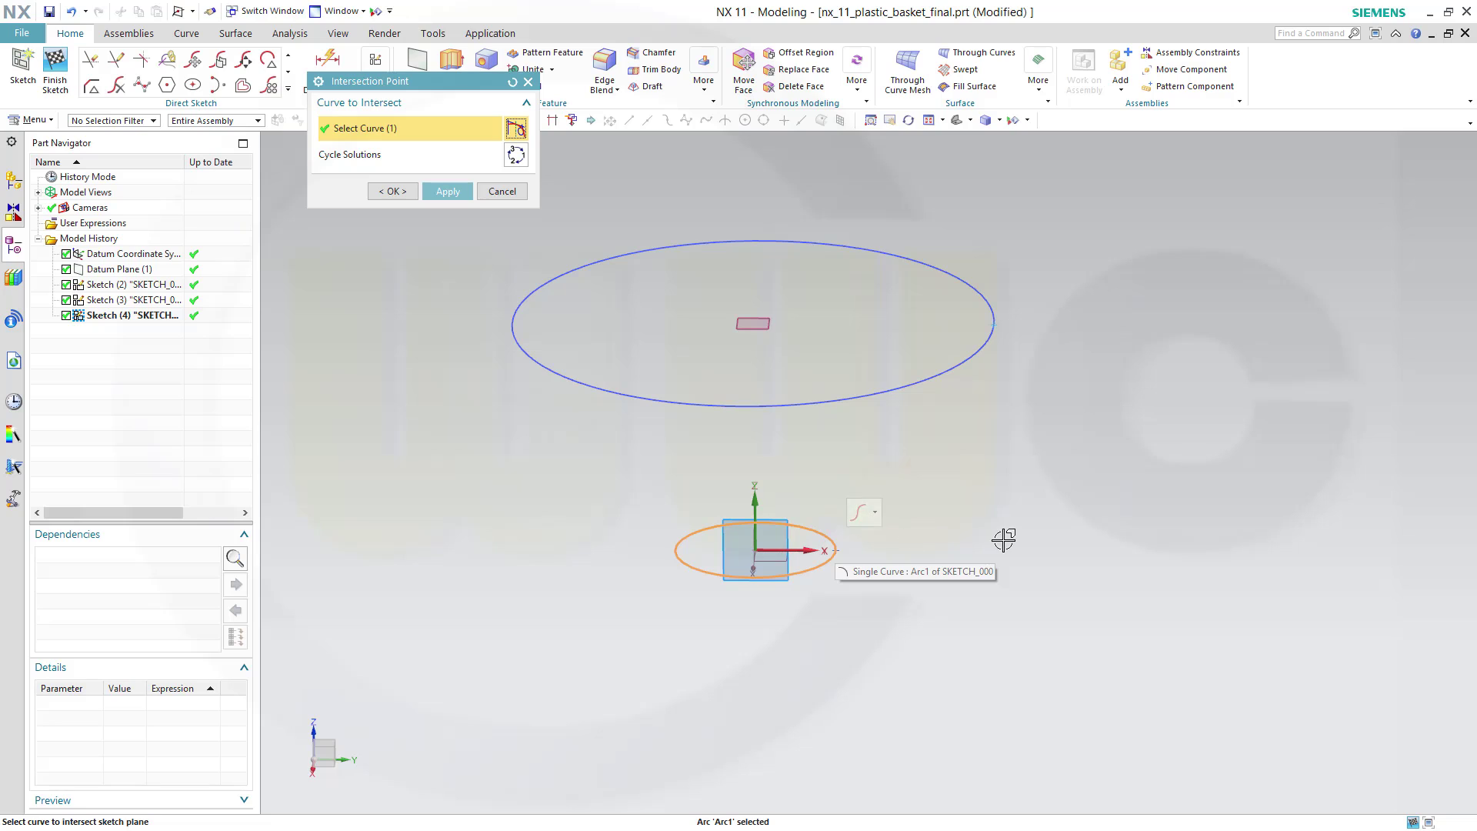
{"action": "left_click", "coordinate": [403, 193]}
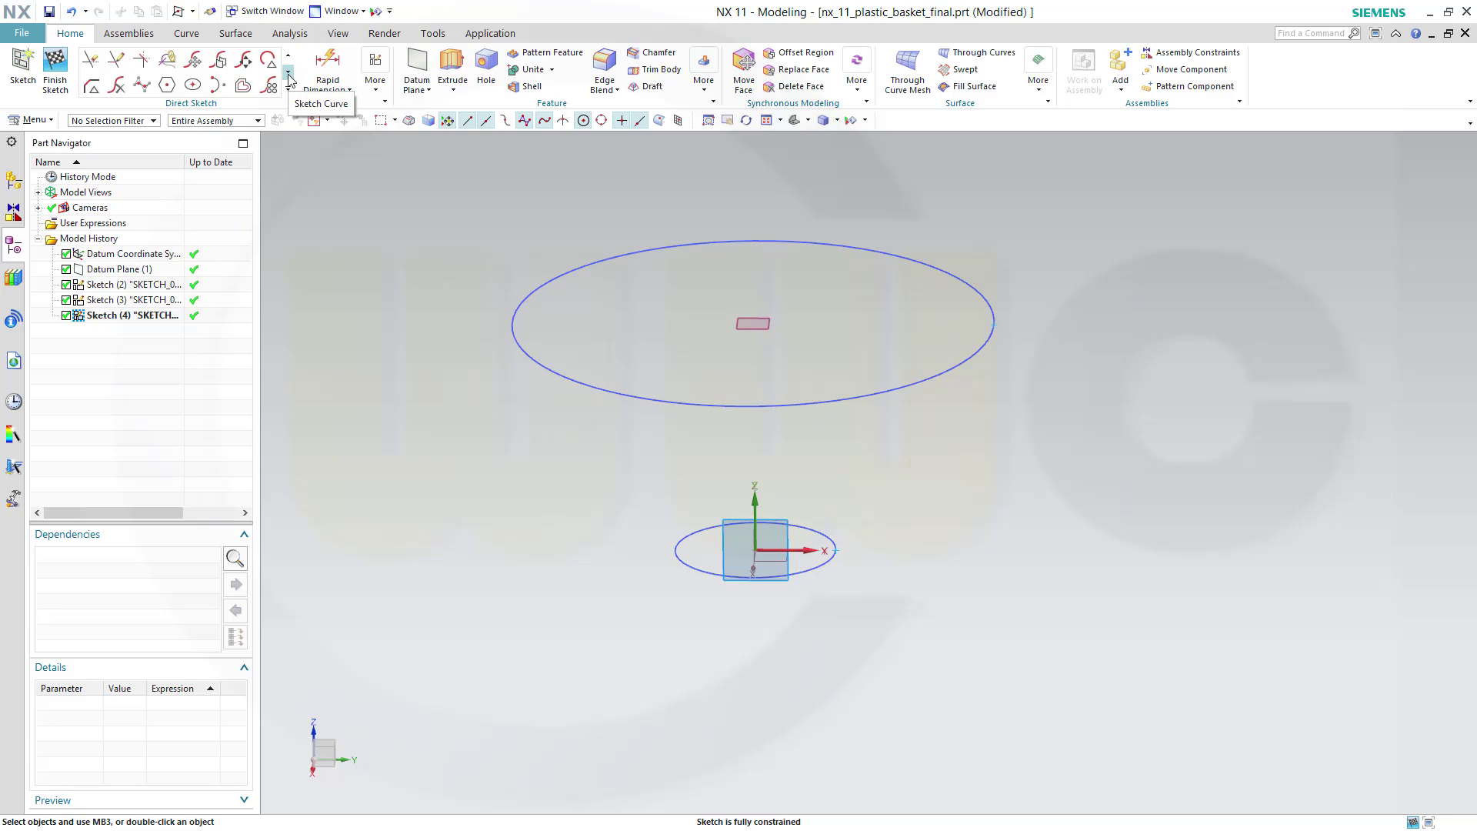
Draw a degree 3 through-points studio spline with four points, curving upward from beside the small circle to just below the large circle's edge.
{"action": "left_click", "coordinate": [143, 86]}
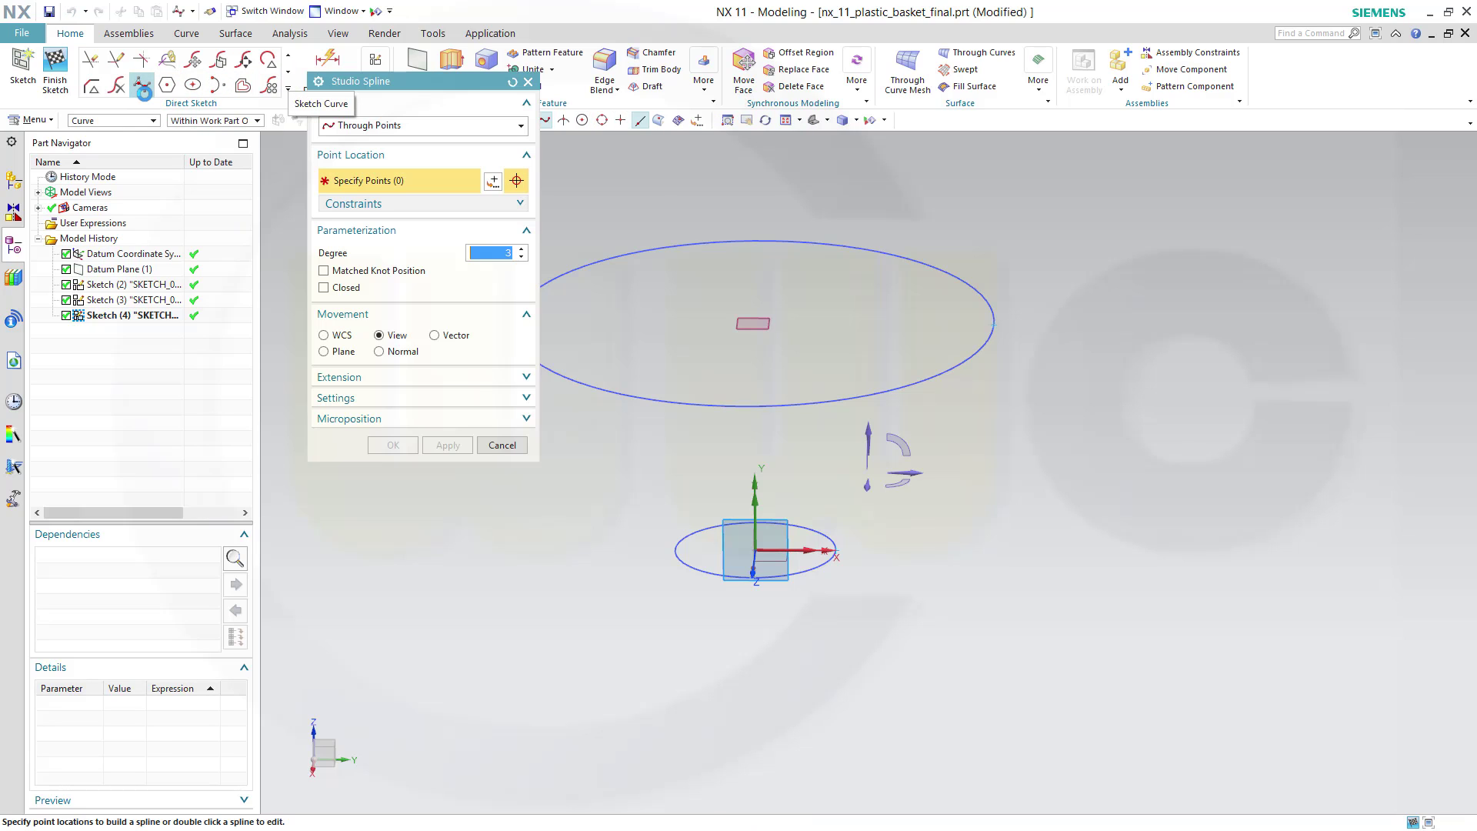
{"action": "left_click", "coordinate": [861, 551]}
{"action": "left_click", "coordinate": [937, 510]}
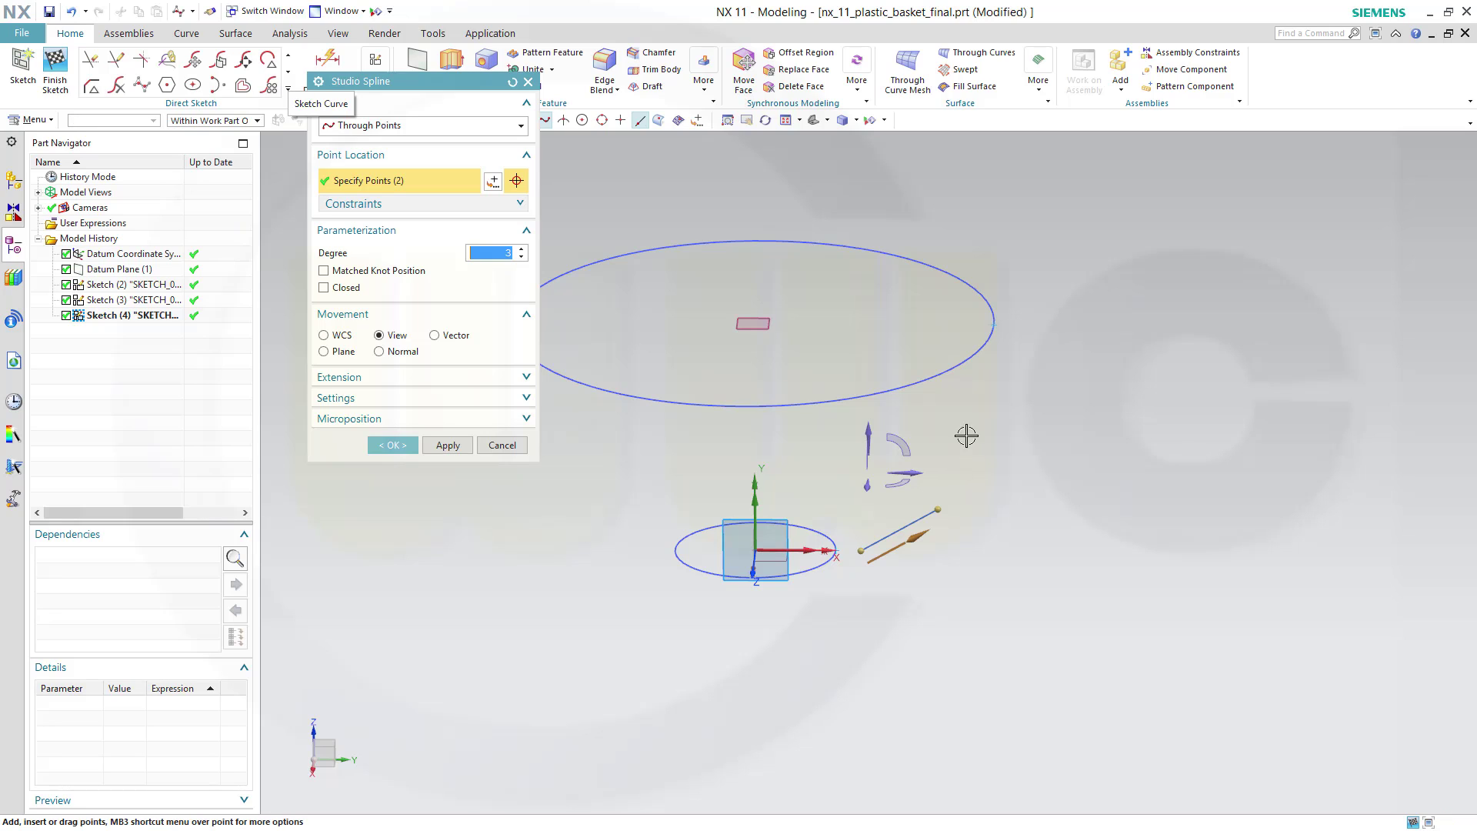
{"action": "left_click", "coordinate": [980, 431]}
{"action": "left_click", "coordinate": [994, 359]}
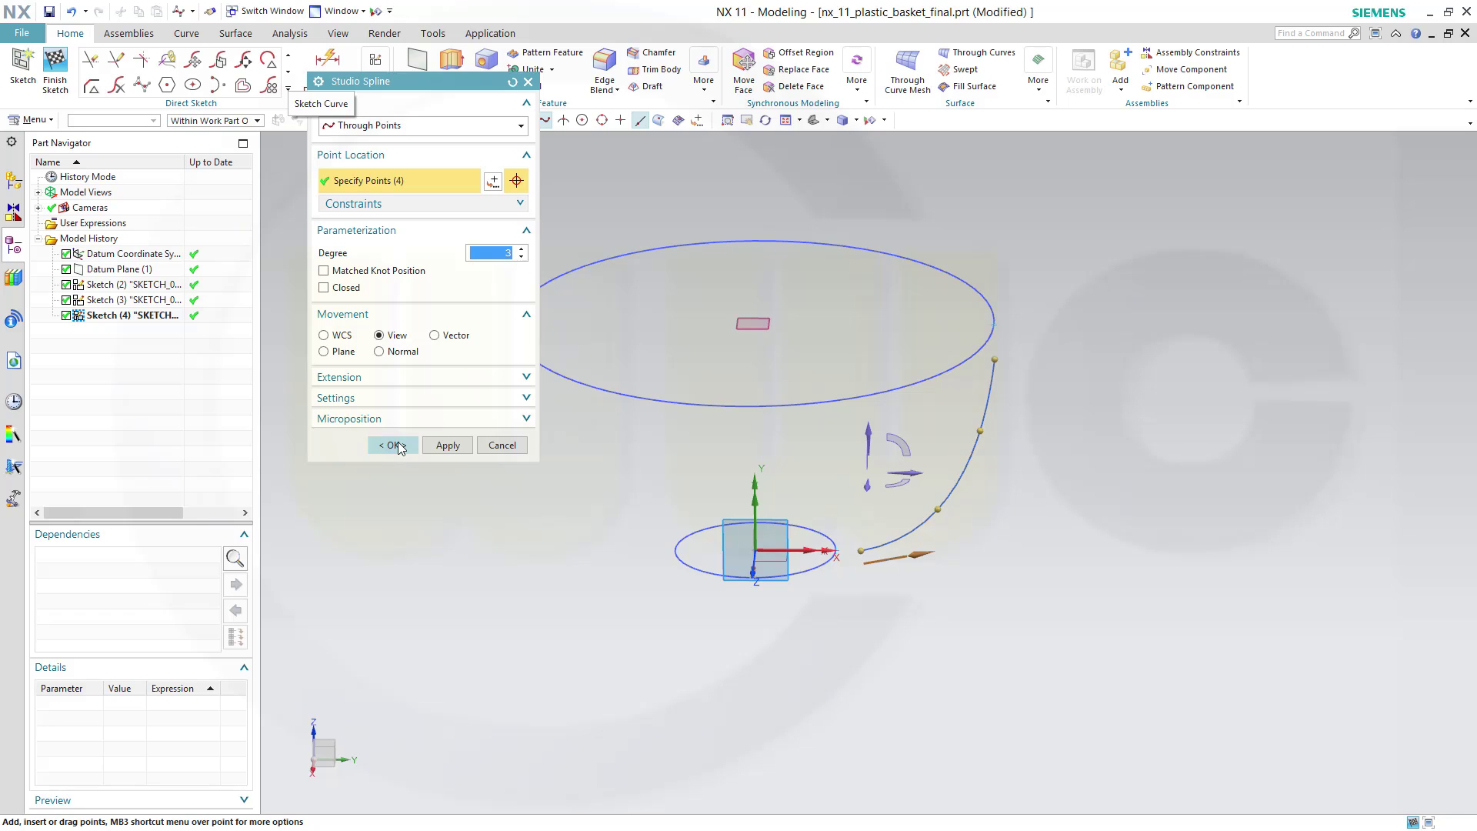
{"action": "left_click", "coordinate": [394, 446]}
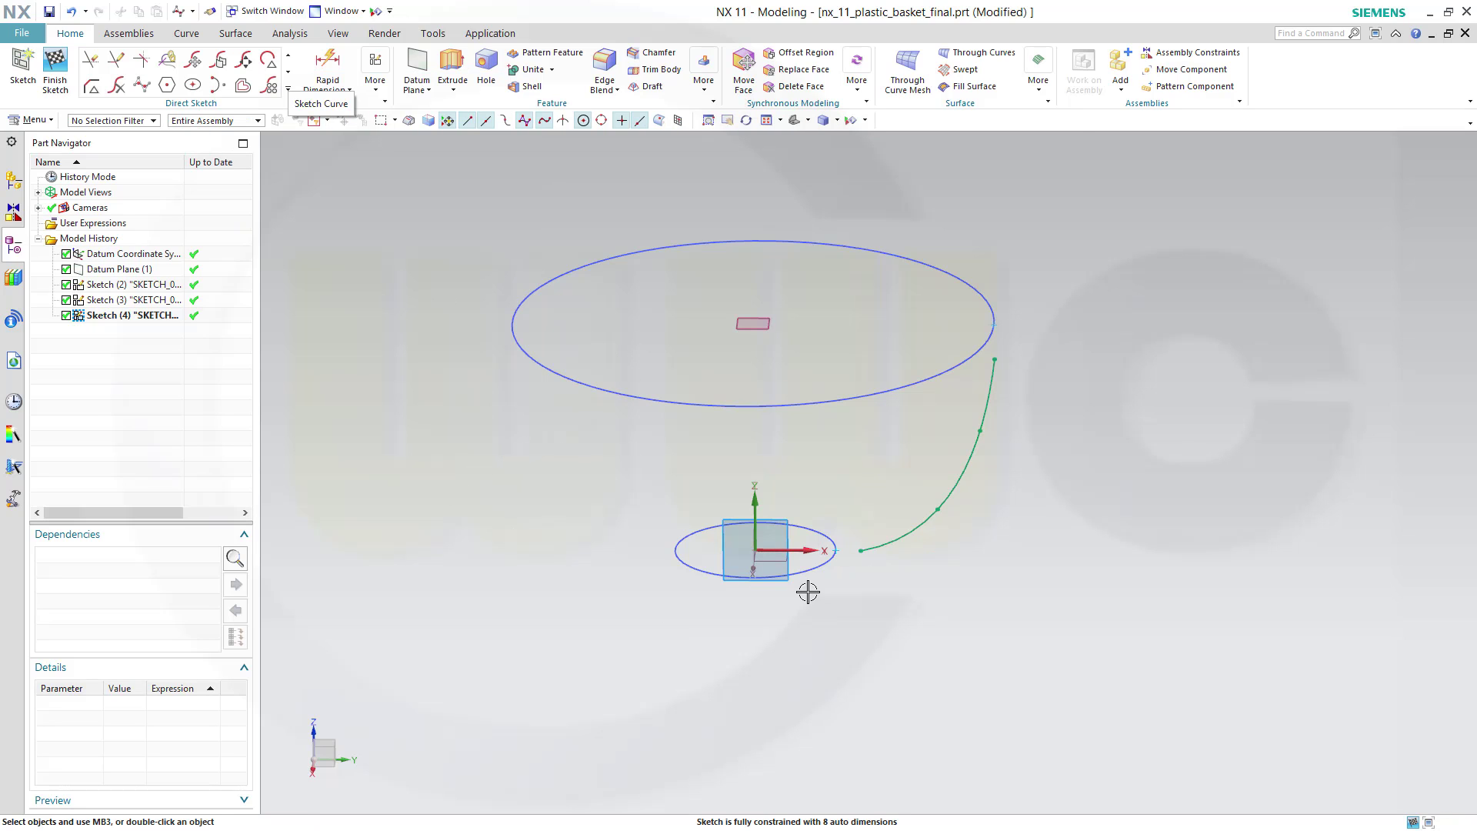
Make the spline's lower endpoint coincident with the intersection point on the small circle.
{"action": "scroll", "coordinate": [808, 591], "scroll_direction": "up", "scroll_amount": 2}
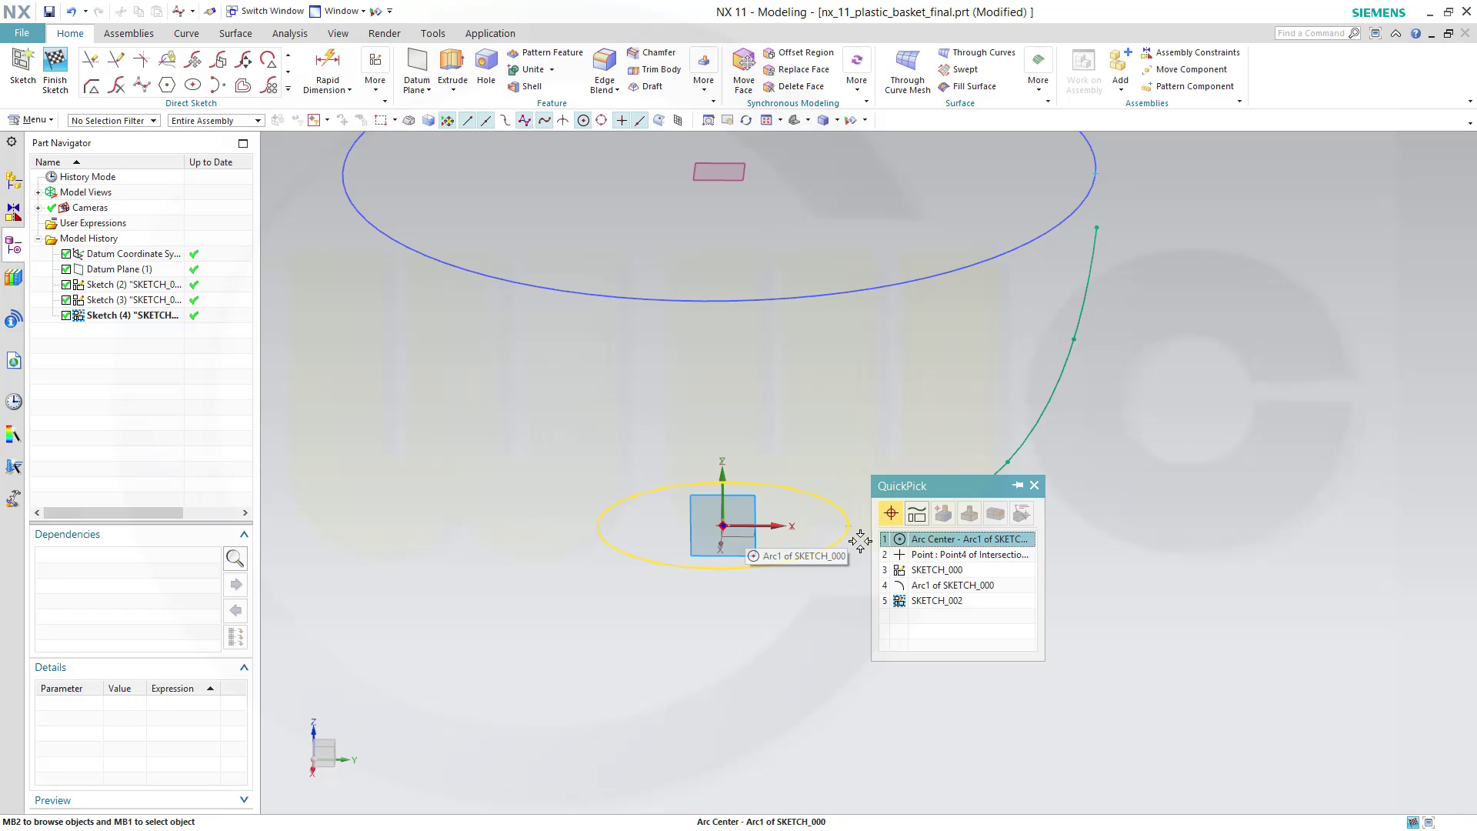
{"action": "left_click", "coordinate": [888, 526]}
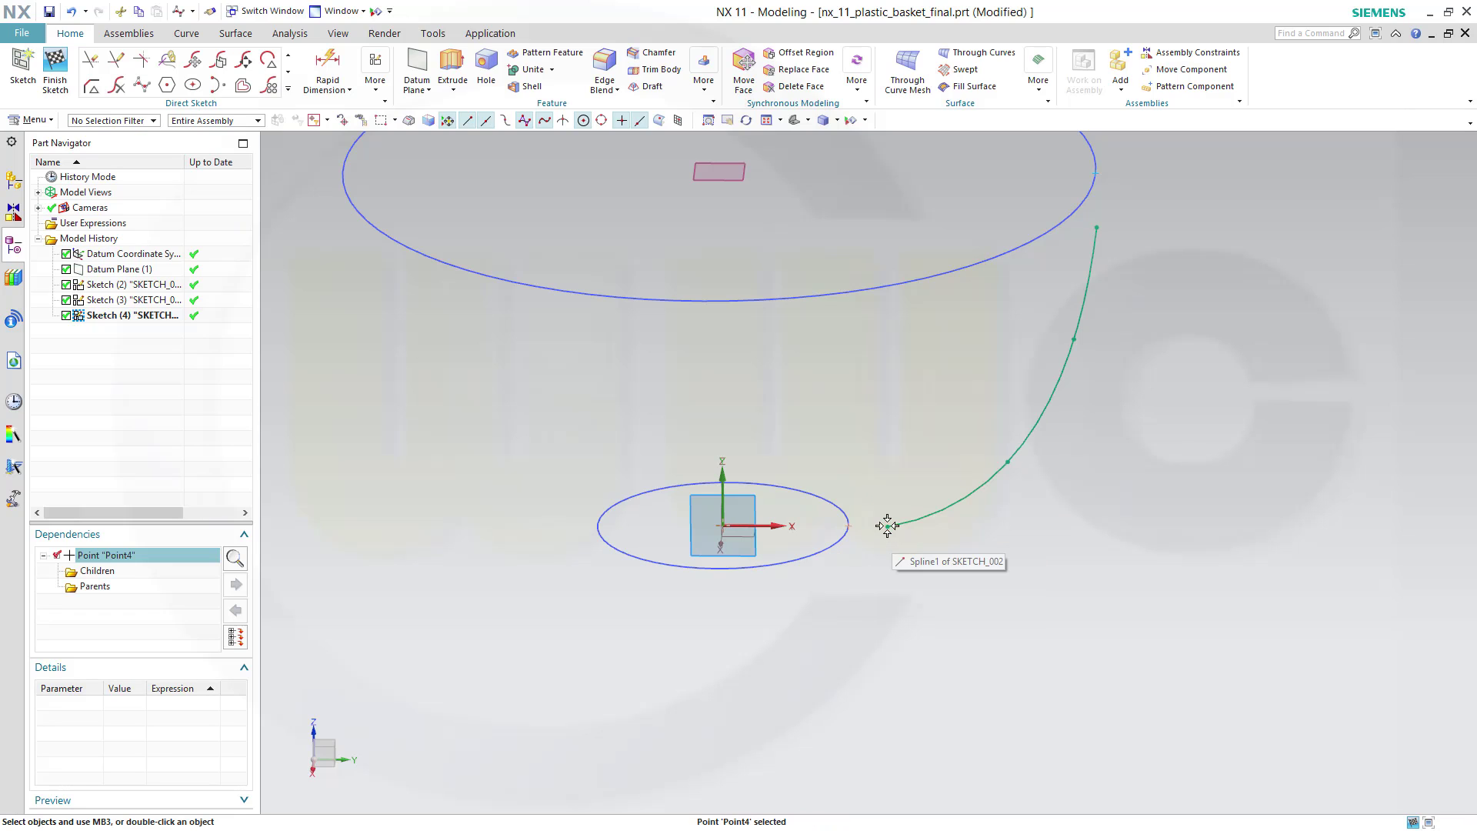
{"action": "left_click", "coordinate": [926, 610]}
{"action": "left_click", "coordinate": [912, 522]}
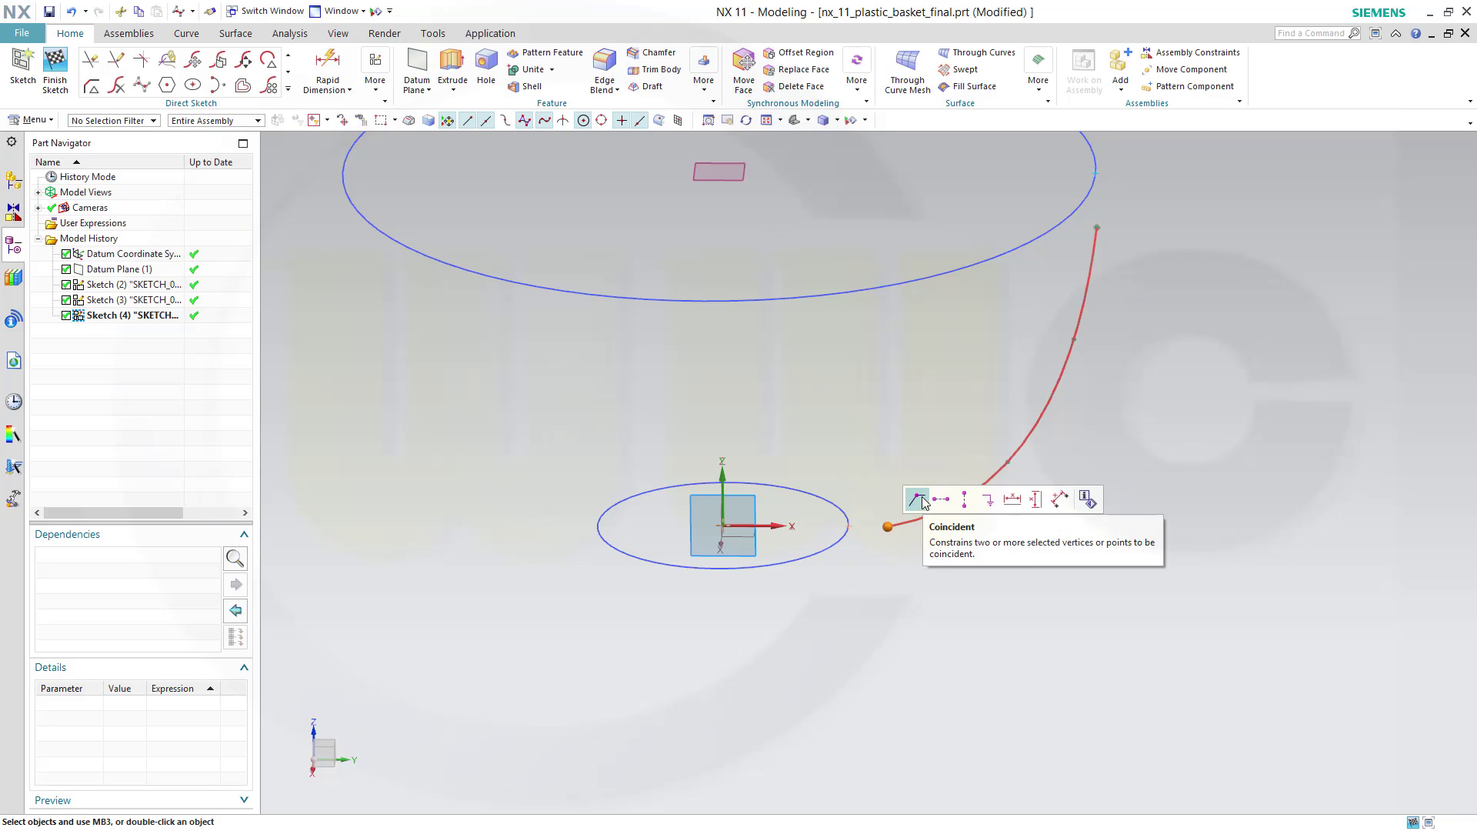
{"action": "left_click", "coordinate": [923, 501]}
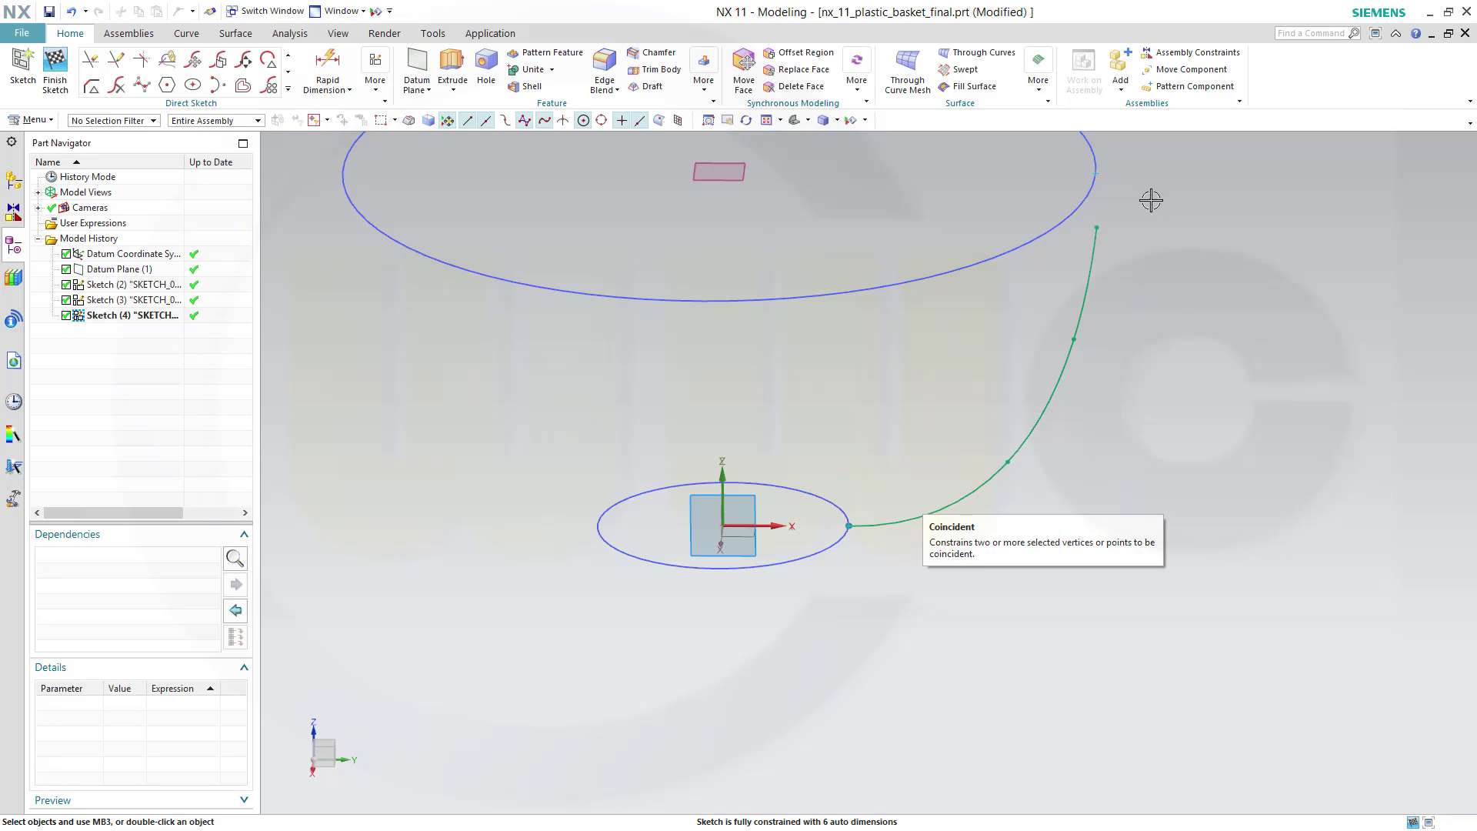
Make the spline's upper endpoint coincident with the intersection point on the large circle.
{"action": "left_click", "coordinate": [1097, 227]}
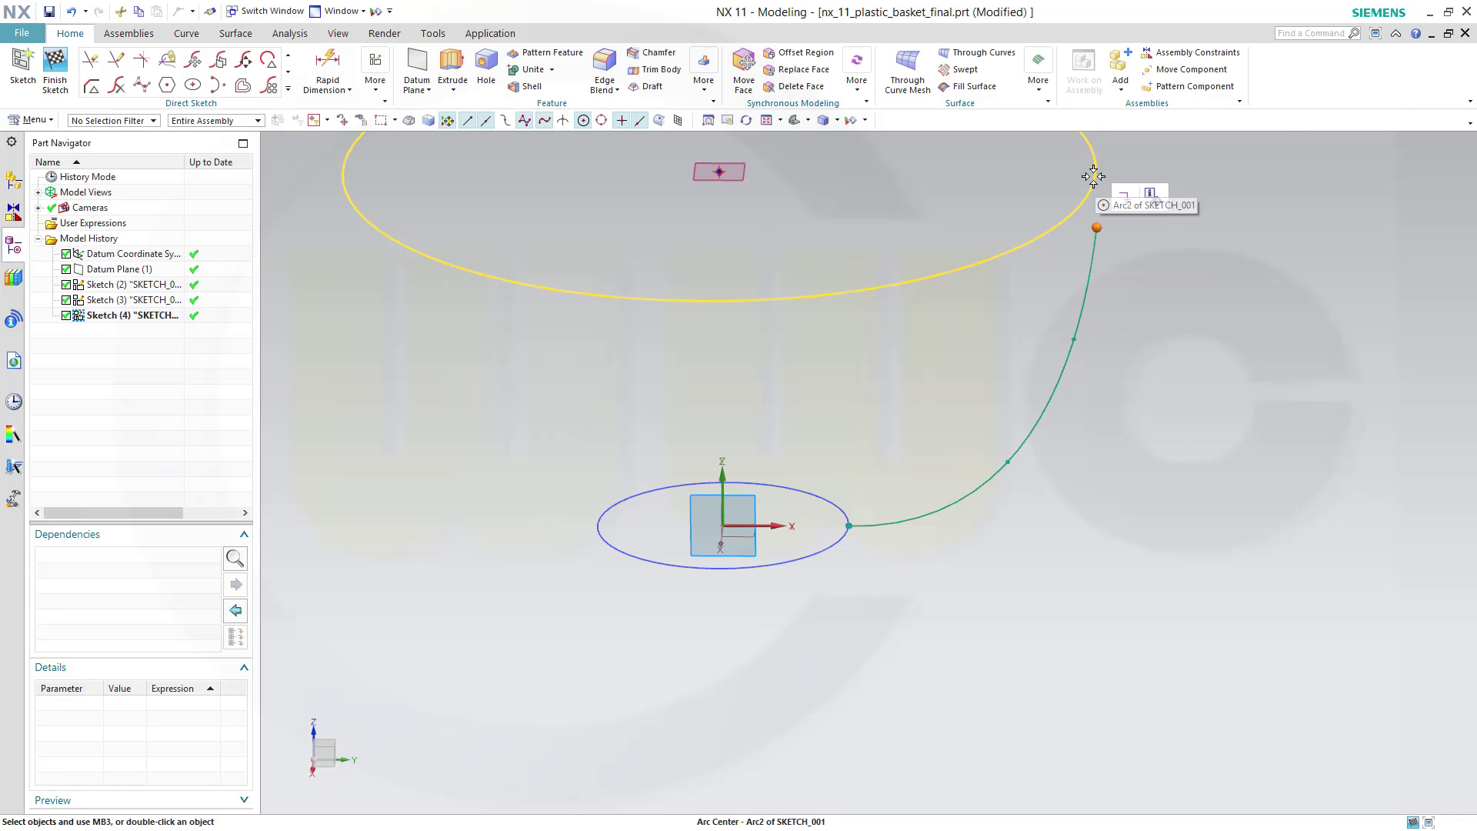
{"action": "left_click", "coordinate": [1093, 176]}
{"action": "left_click", "coordinate": [1146, 237]}
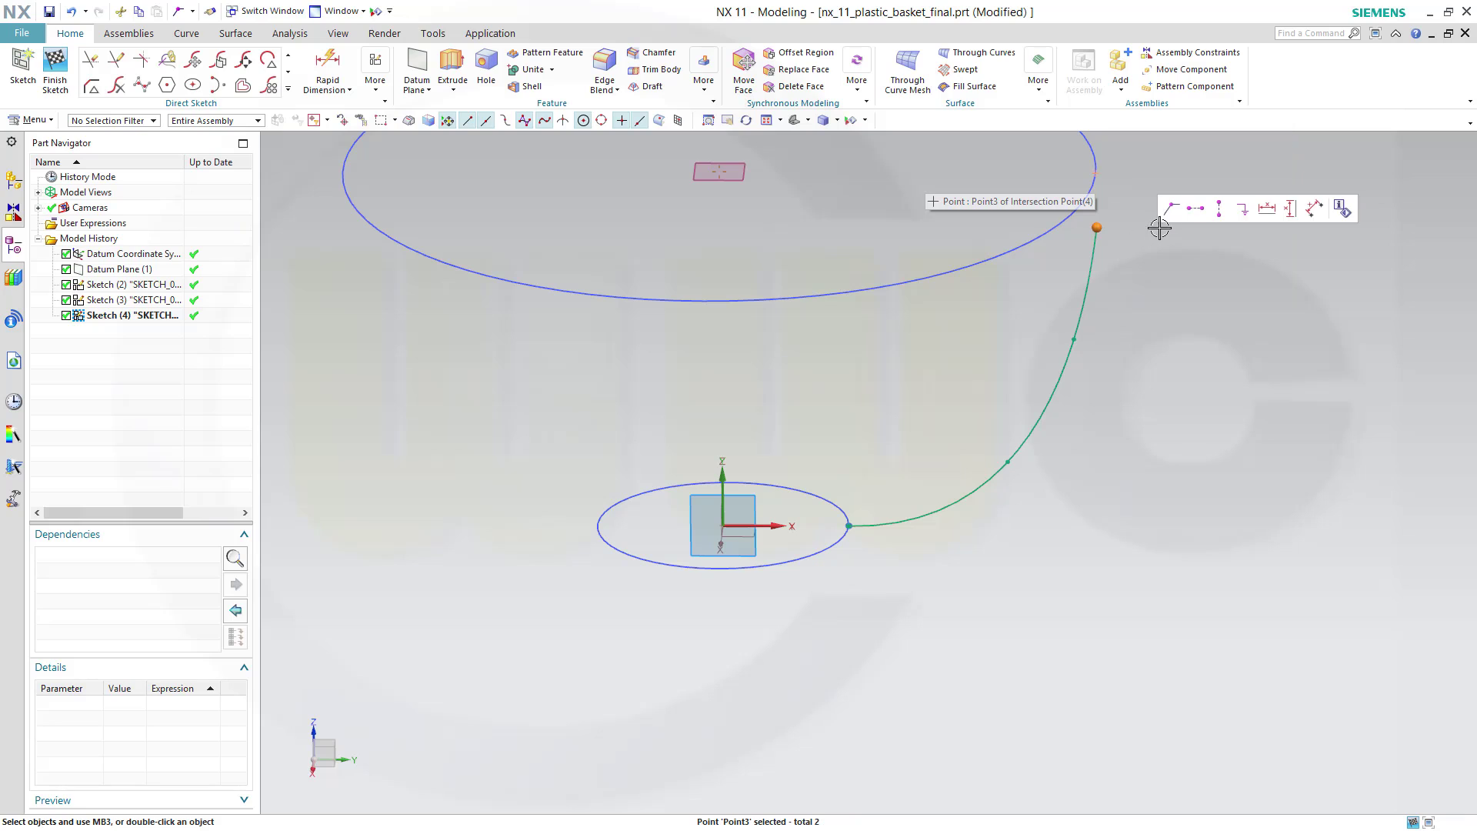
{"action": "left_click", "coordinate": [1170, 207]}
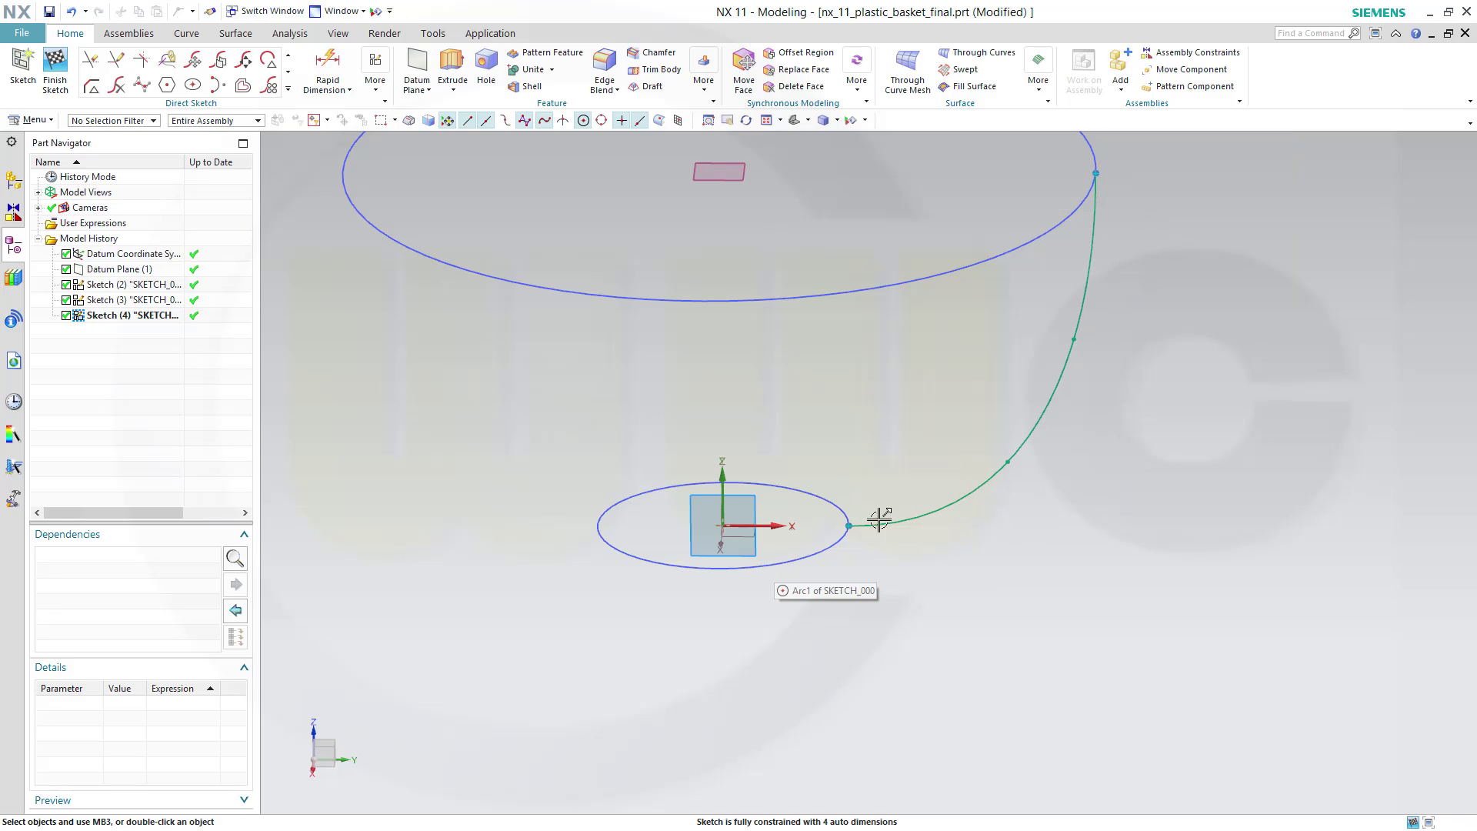
{"action": "left_click", "coordinate": [764, 527]}
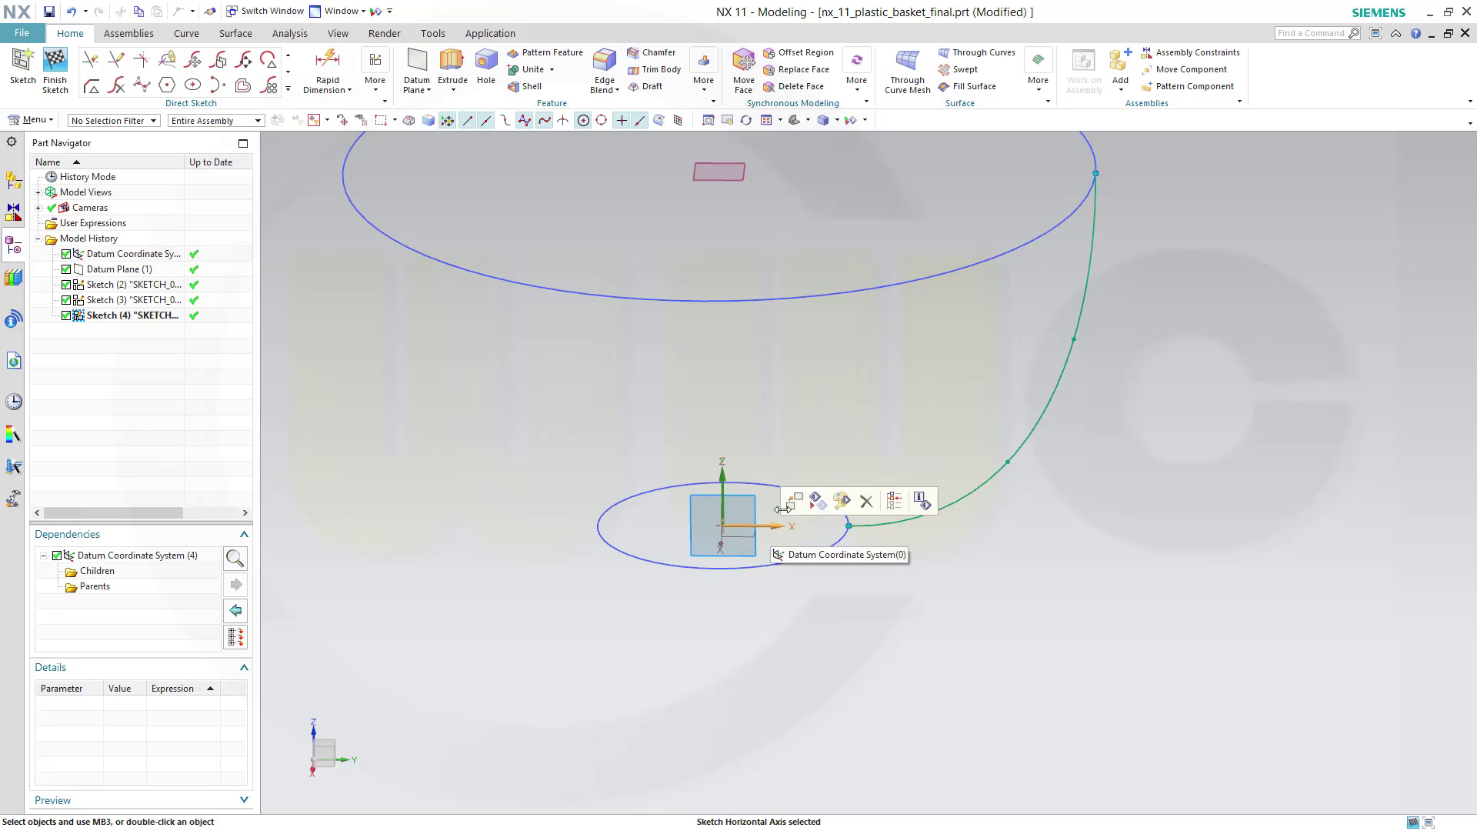
{"action": "left_click", "coordinate": [774, 526]}
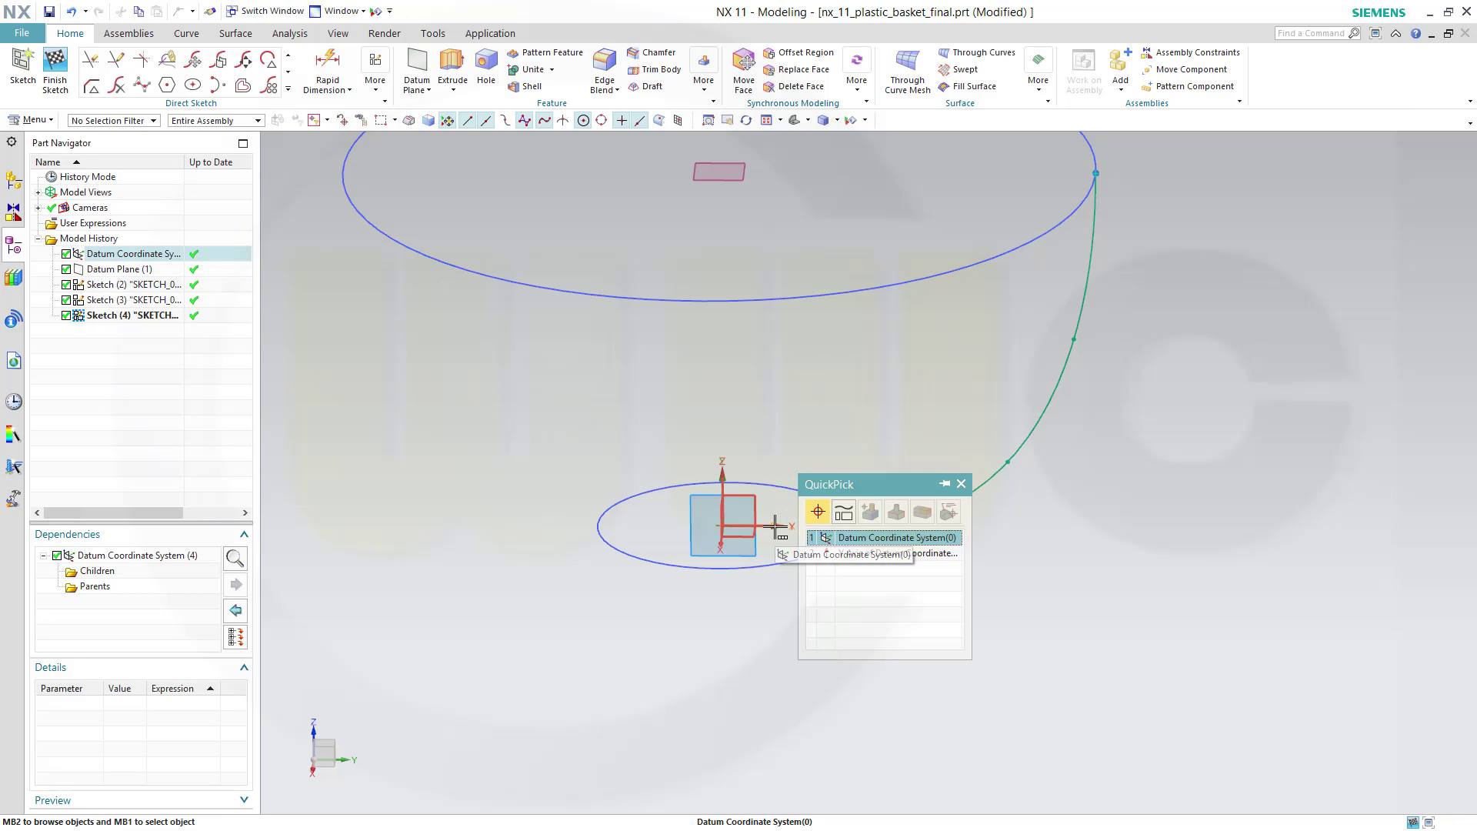
{"action": "left_click", "coordinate": [844, 554]}
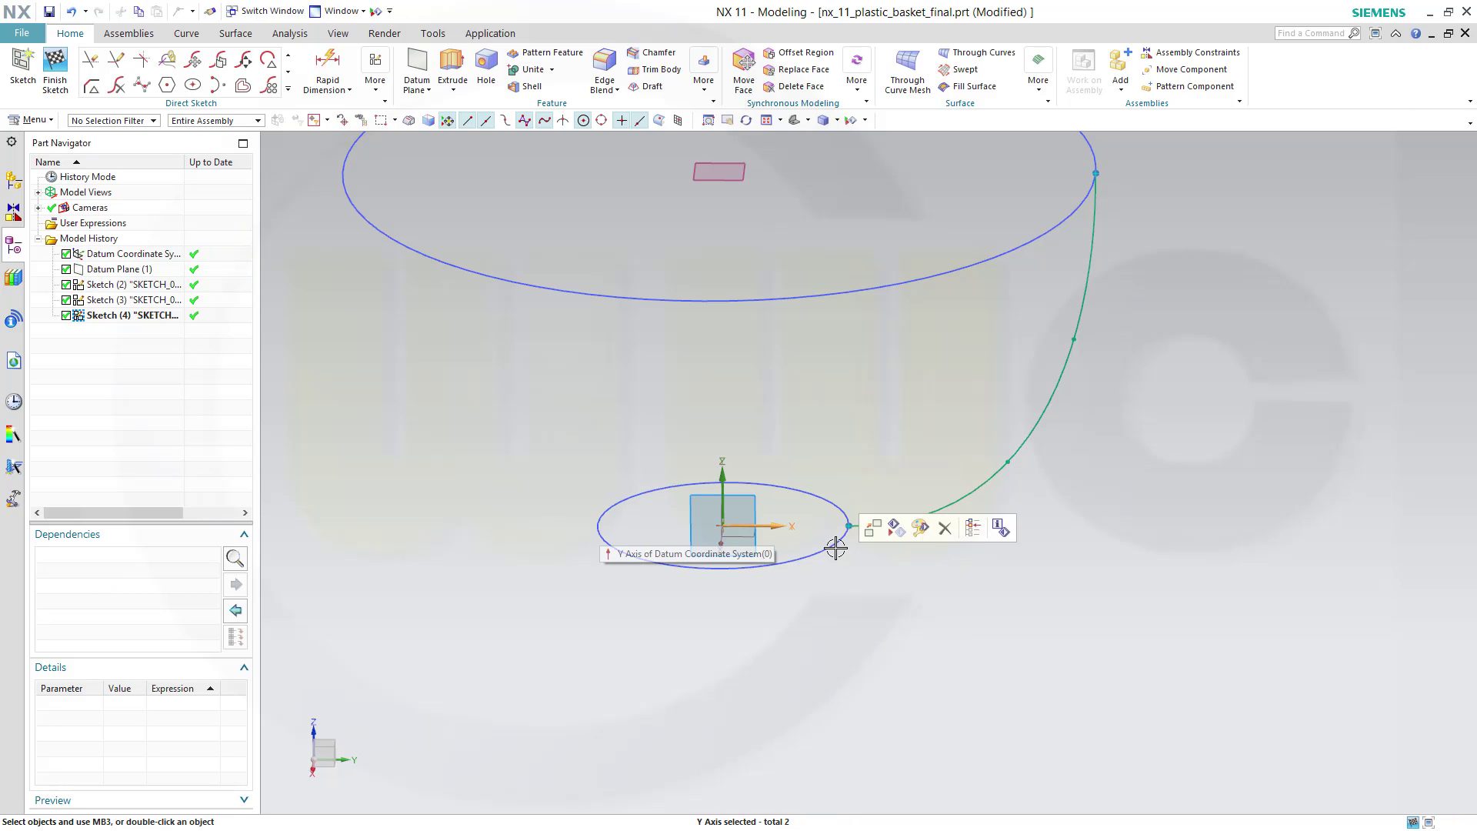
{"action": "key", "text": "Escape"}
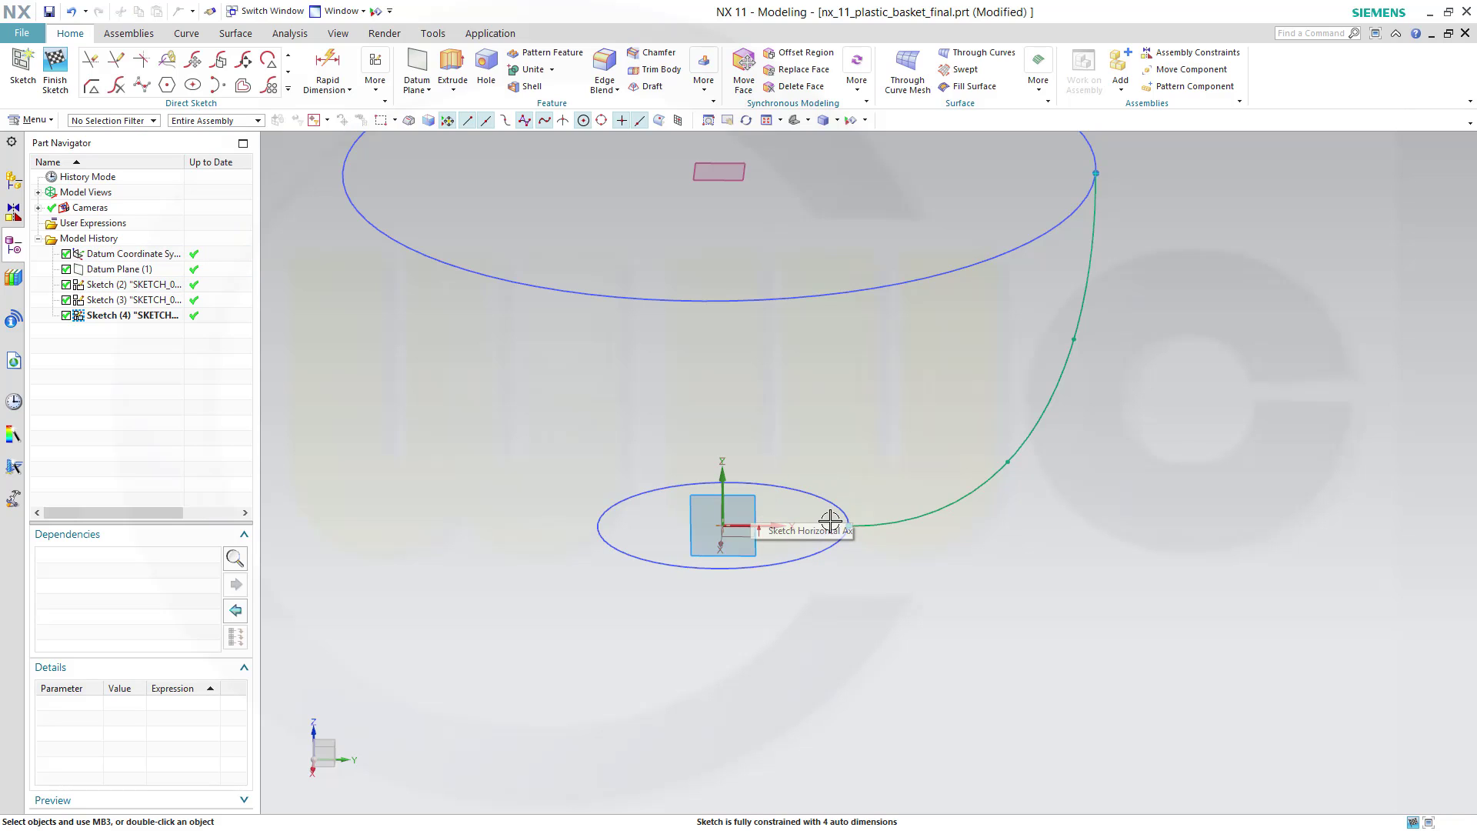
Constrain the spline tangent to the sketch's horizontal axis at the small circle and finish the sketch.
{"action": "middle_click_drag", "start_coordinate": [796, 635], "coordinate": [785, 610]}
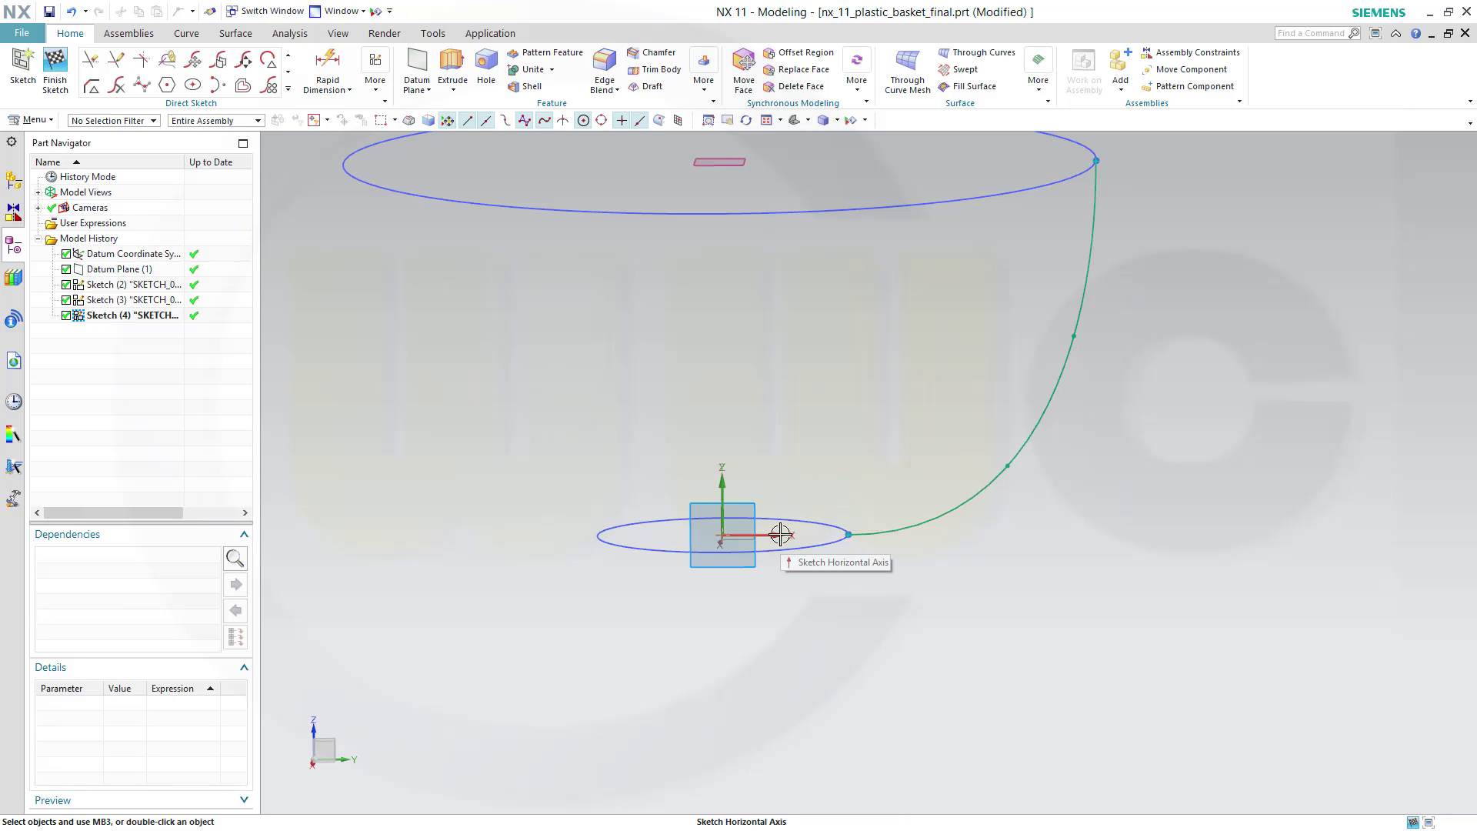
{"action": "left_click", "coordinate": [780, 534]}
{"action": "left_click", "coordinate": [862, 543]}
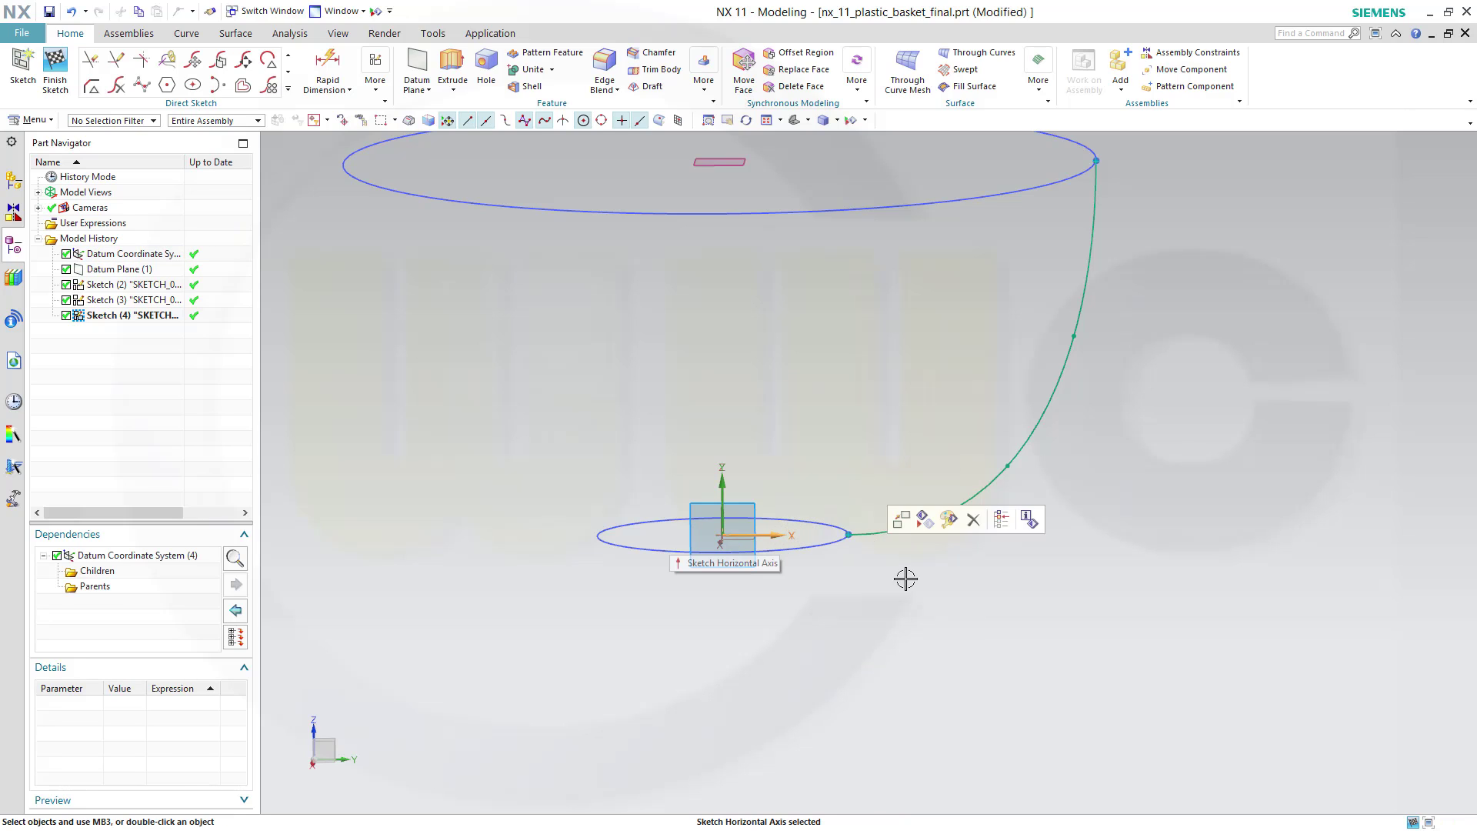
{"action": "left_click", "coordinate": [870, 527]}
{"action": "left_click", "coordinate": [1000, 502]}
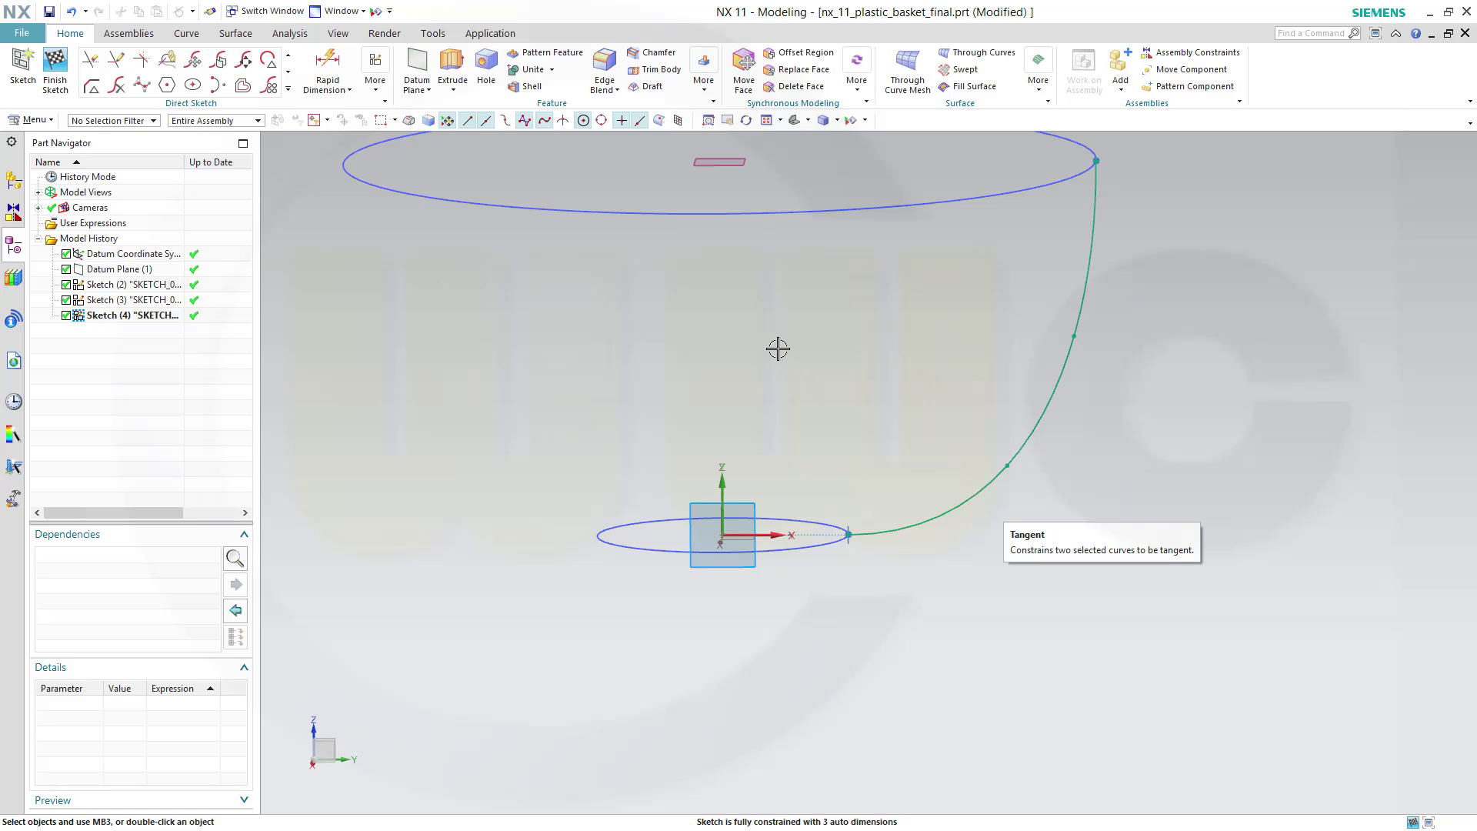
{"action": "mouse_move", "coordinate": [1122, 403]}
{"action": "middle_mouse_down"}
{"action": "mouse_move", "coordinate": [1137, 465]}
{"action": "mouse_move", "coordinate": [1133, 303]}
{"action": "middle_mouse_up"}
{"action": "scroll", "coordinate": [1141, 280], "scroll_direction": "down", "scroll_amount": 3}
{"action": "scroll", "coordinate": [1141, 280], "scroll_direction": "up", "scroll_amount": 3}
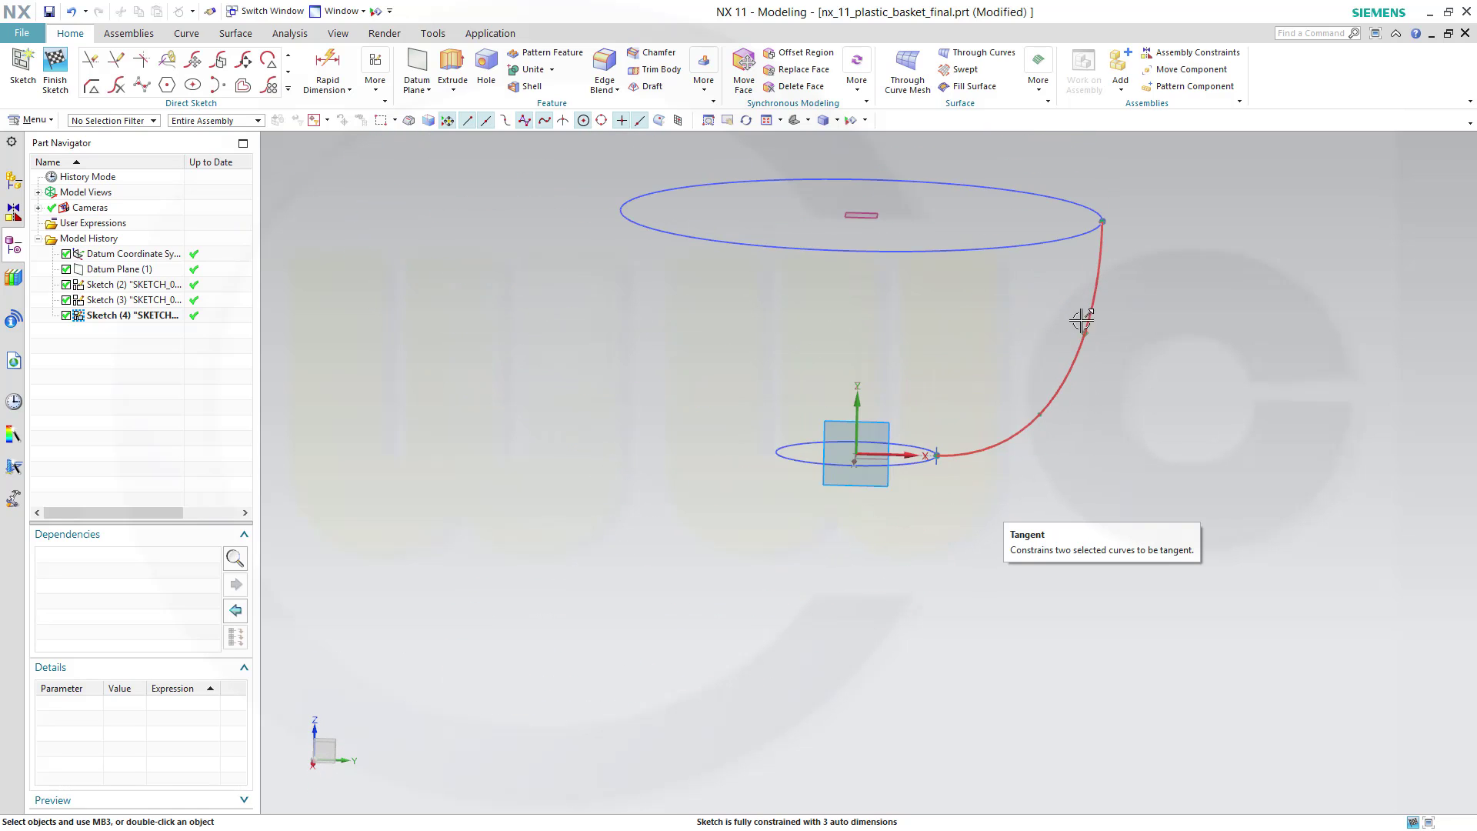
{"action": "middle_click_drag", "start_coordinate": [966, 359], "coordinate": [772, 315]}
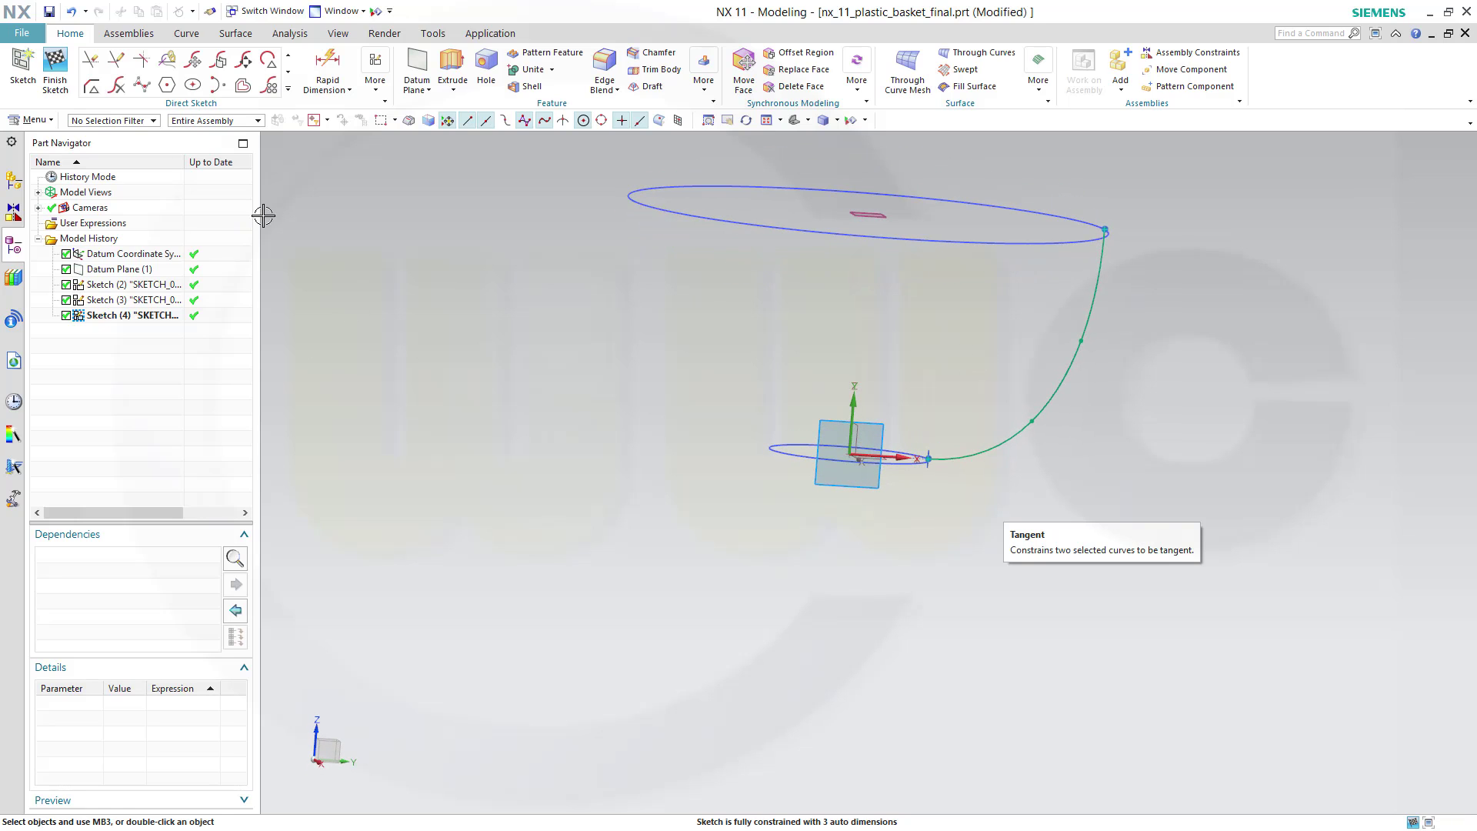
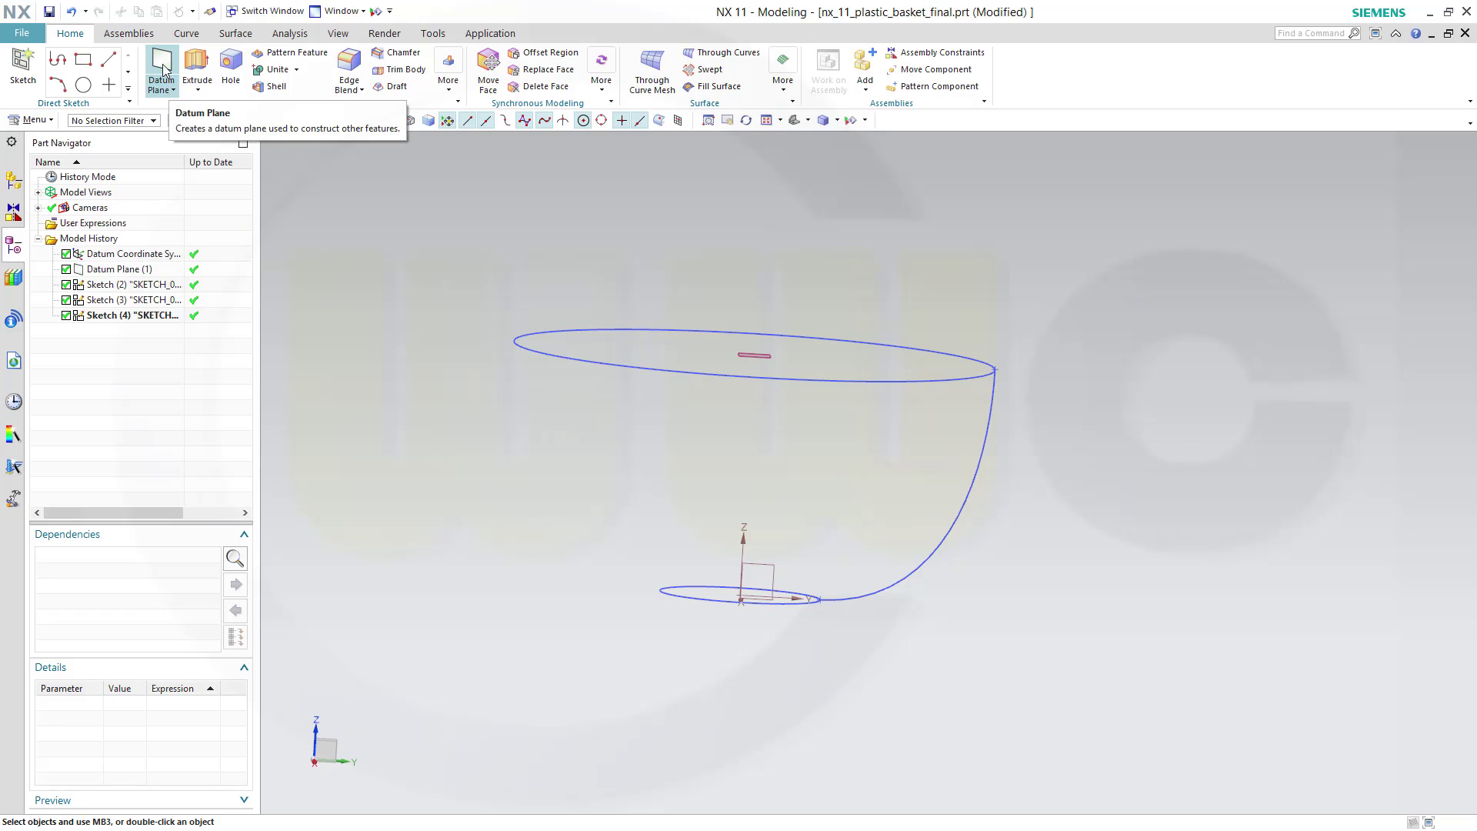
Create a Point and Direction datum plane through the spline's upper endpoint, with its normal along the Z-axis.
{"action": "left_click", "coordinate": [162, 71]}
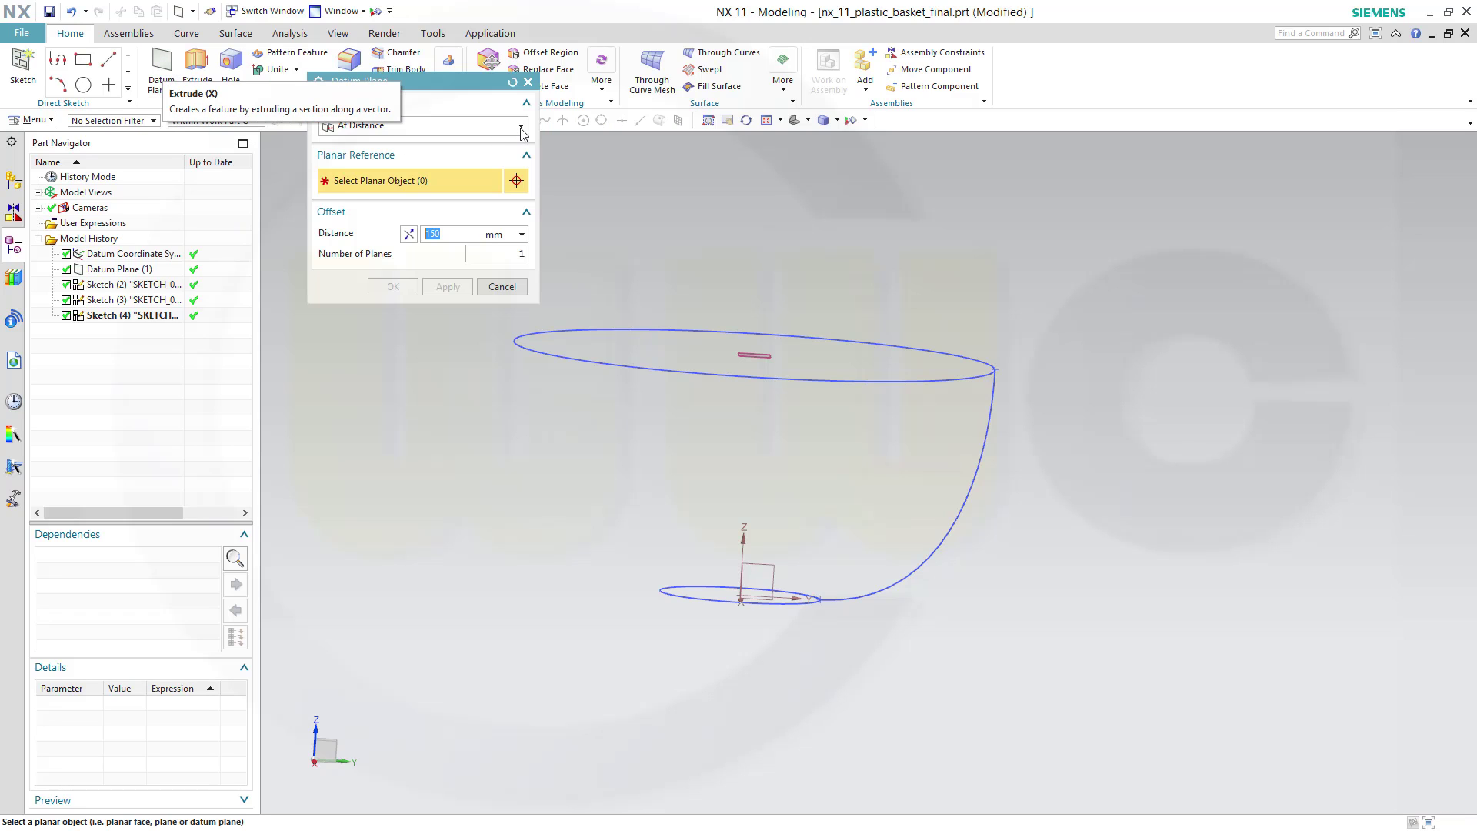
{"action": "left_click", "coordinate": [522, 130]}
{"action": "left_click", "coordinate": [459, 83]}
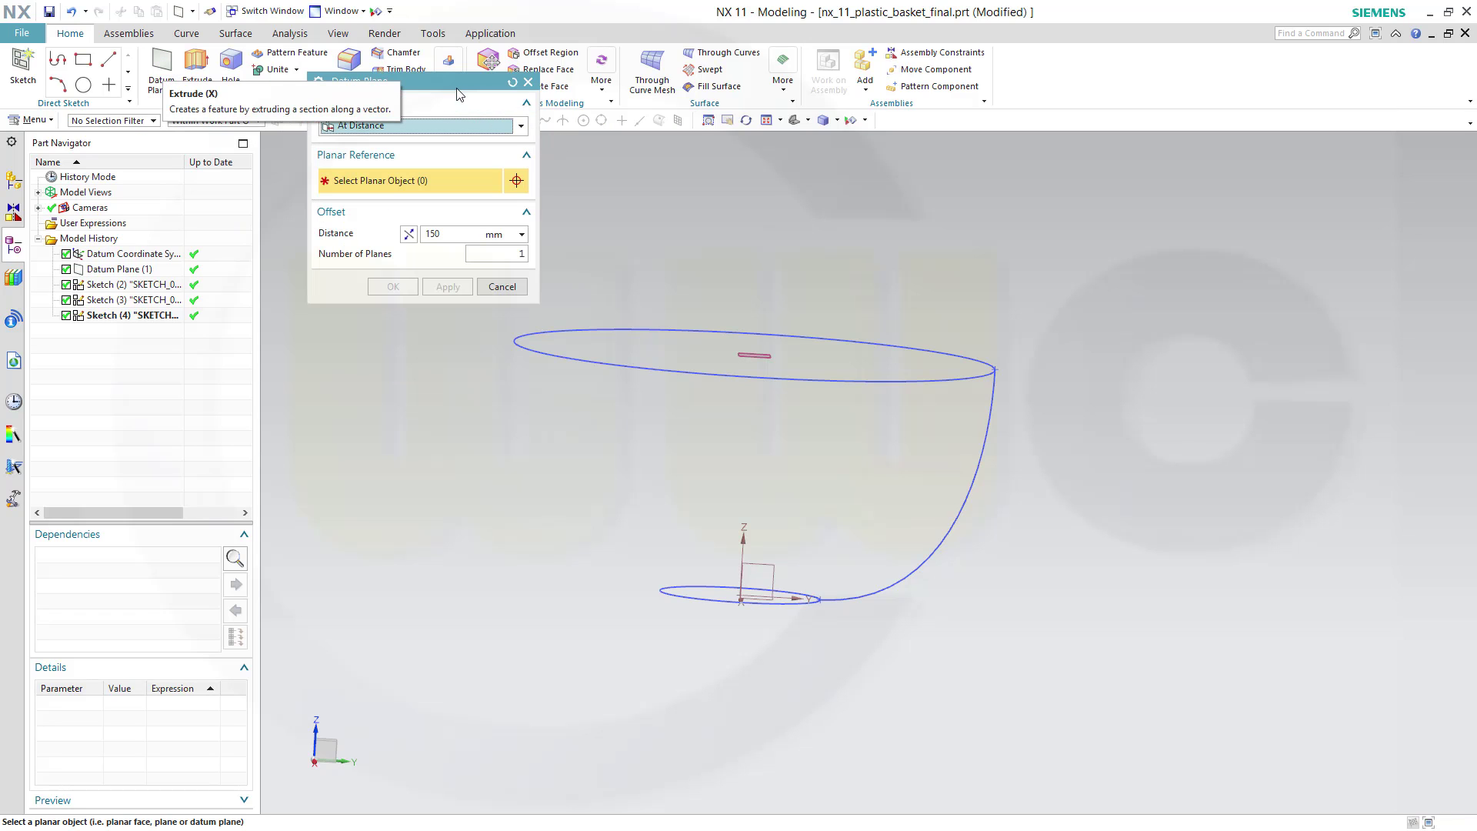
{"action": "left_click_drag", "start_coordinate": [454, 88], "coordinate": [372, 231]}
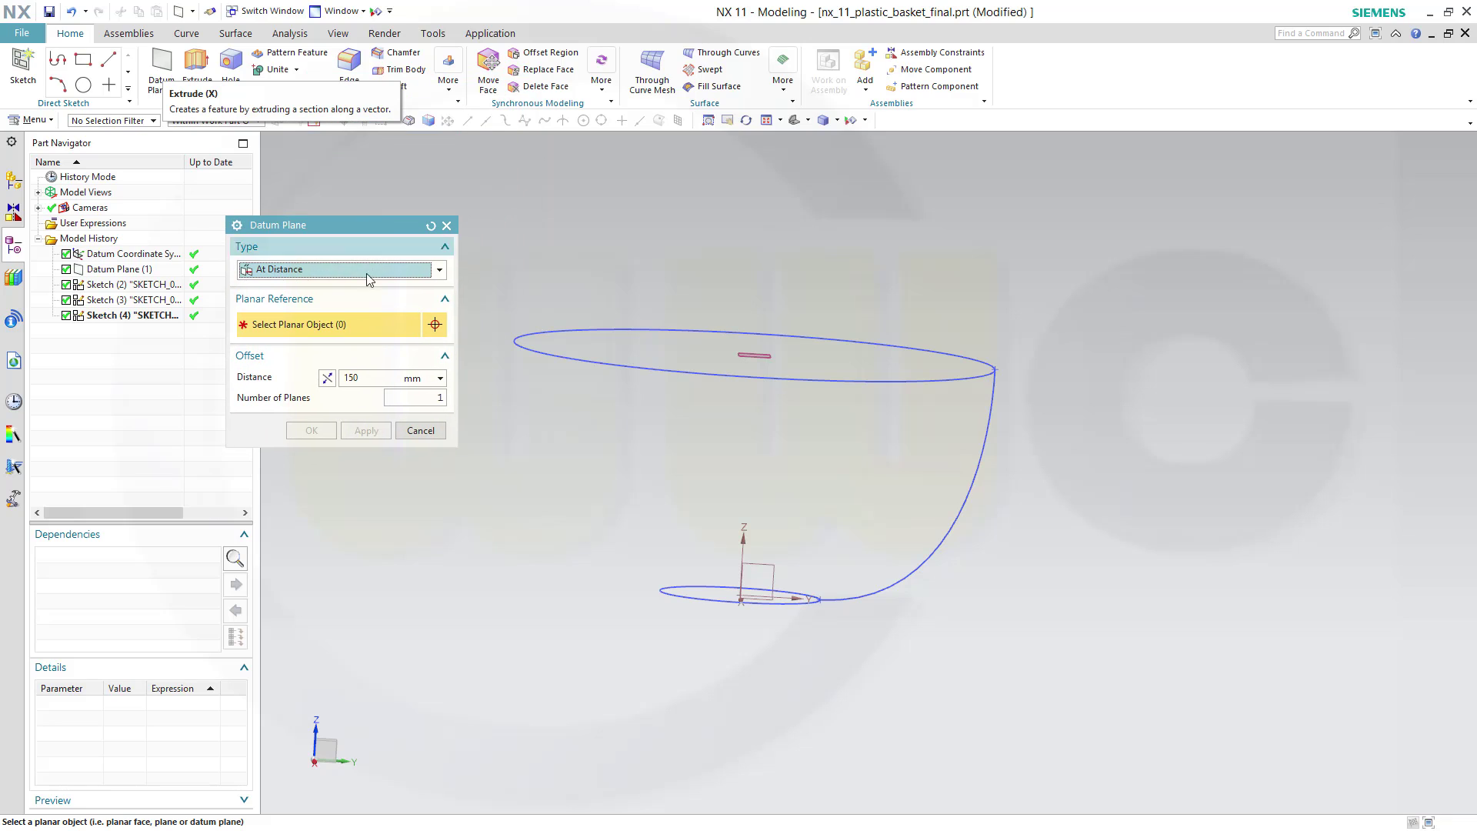
{"action": "left_click", "coordinate": [441, 272]}
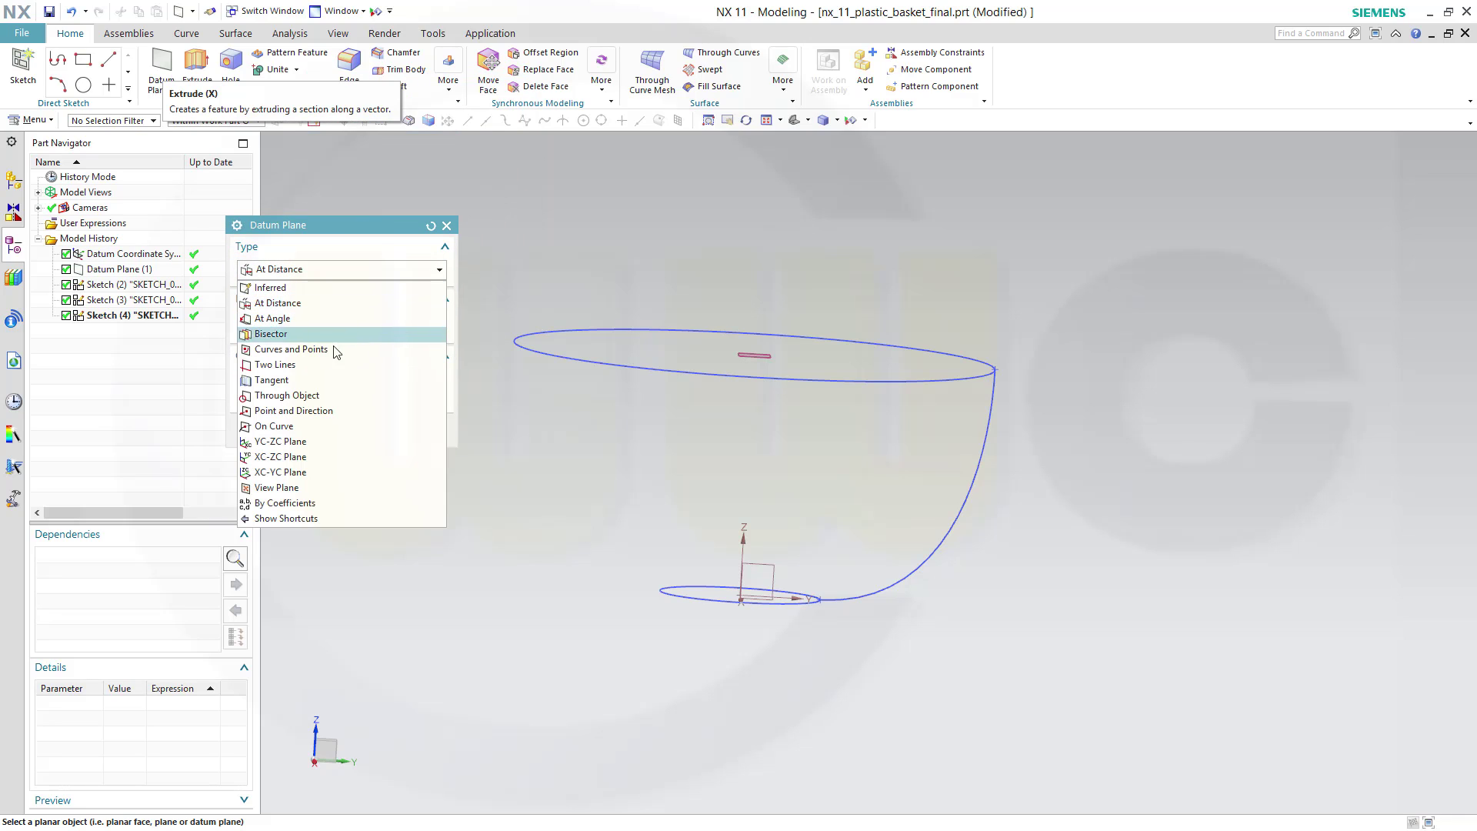
{"action": "left_click", "coordinate": [293, 415]}
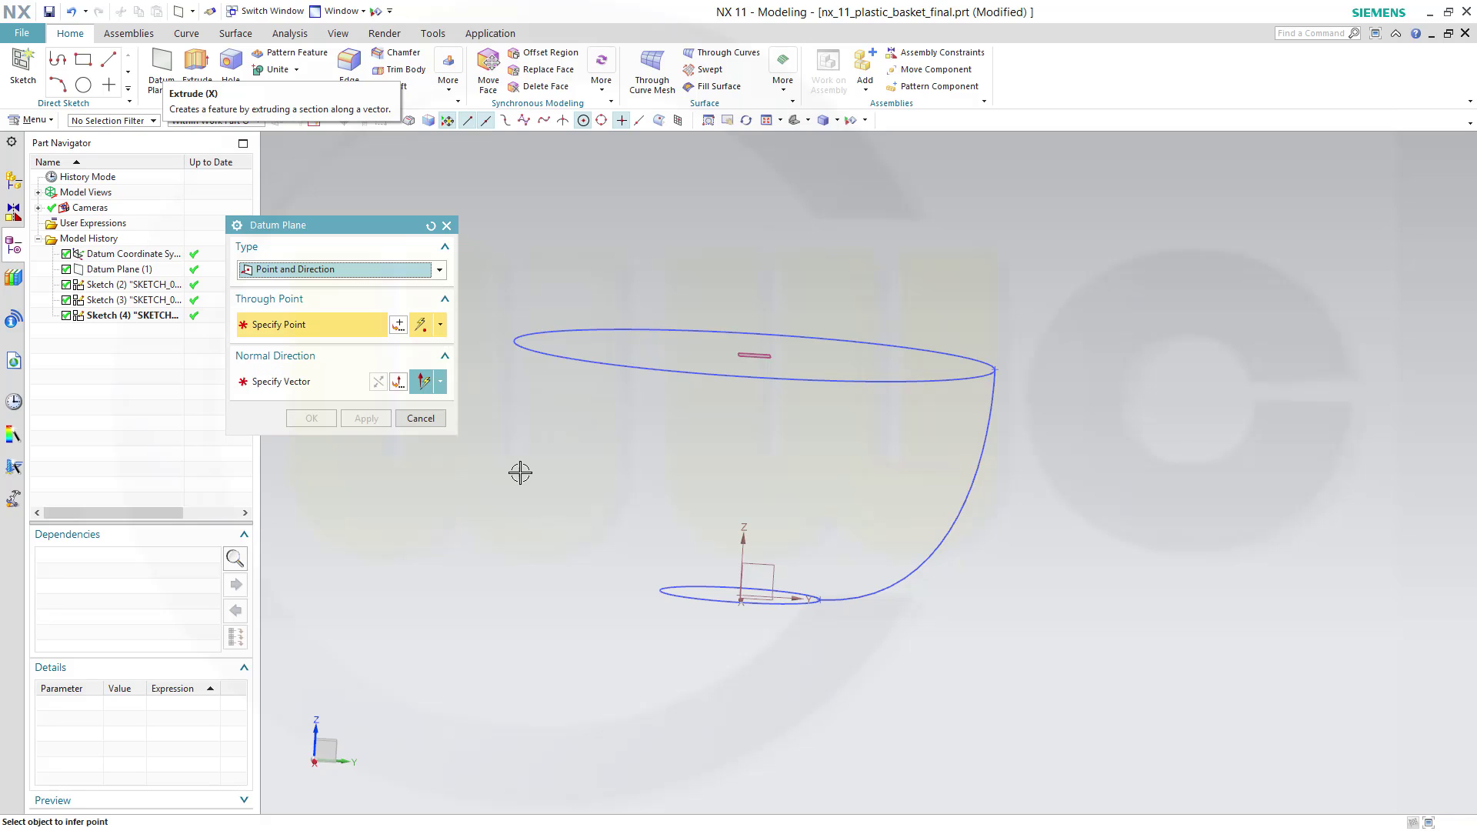
{"action": "left_click", "coordinate": [994, 369]}
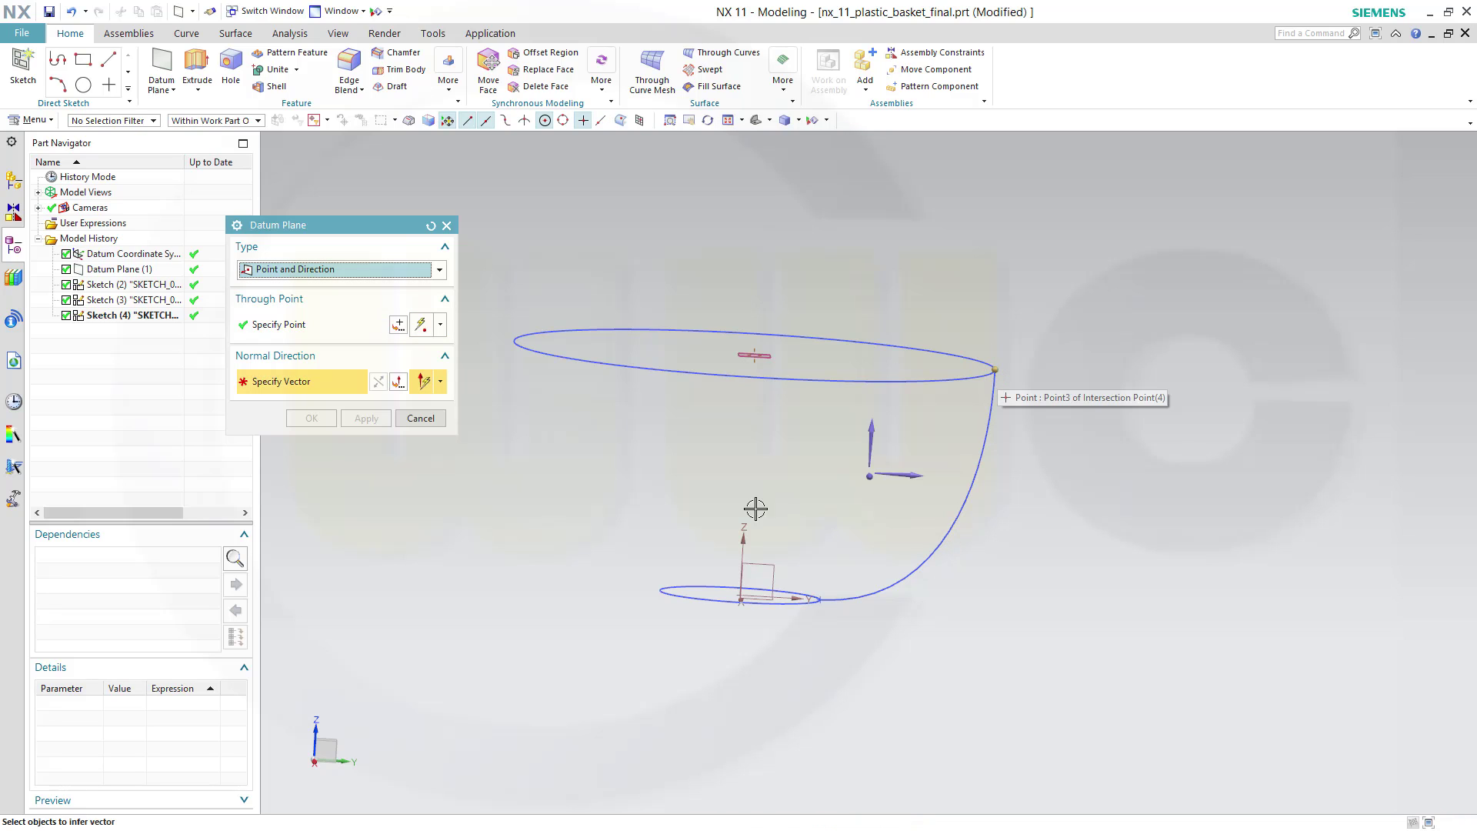
{"action": "left_click", "coordinate": [868, 435]}
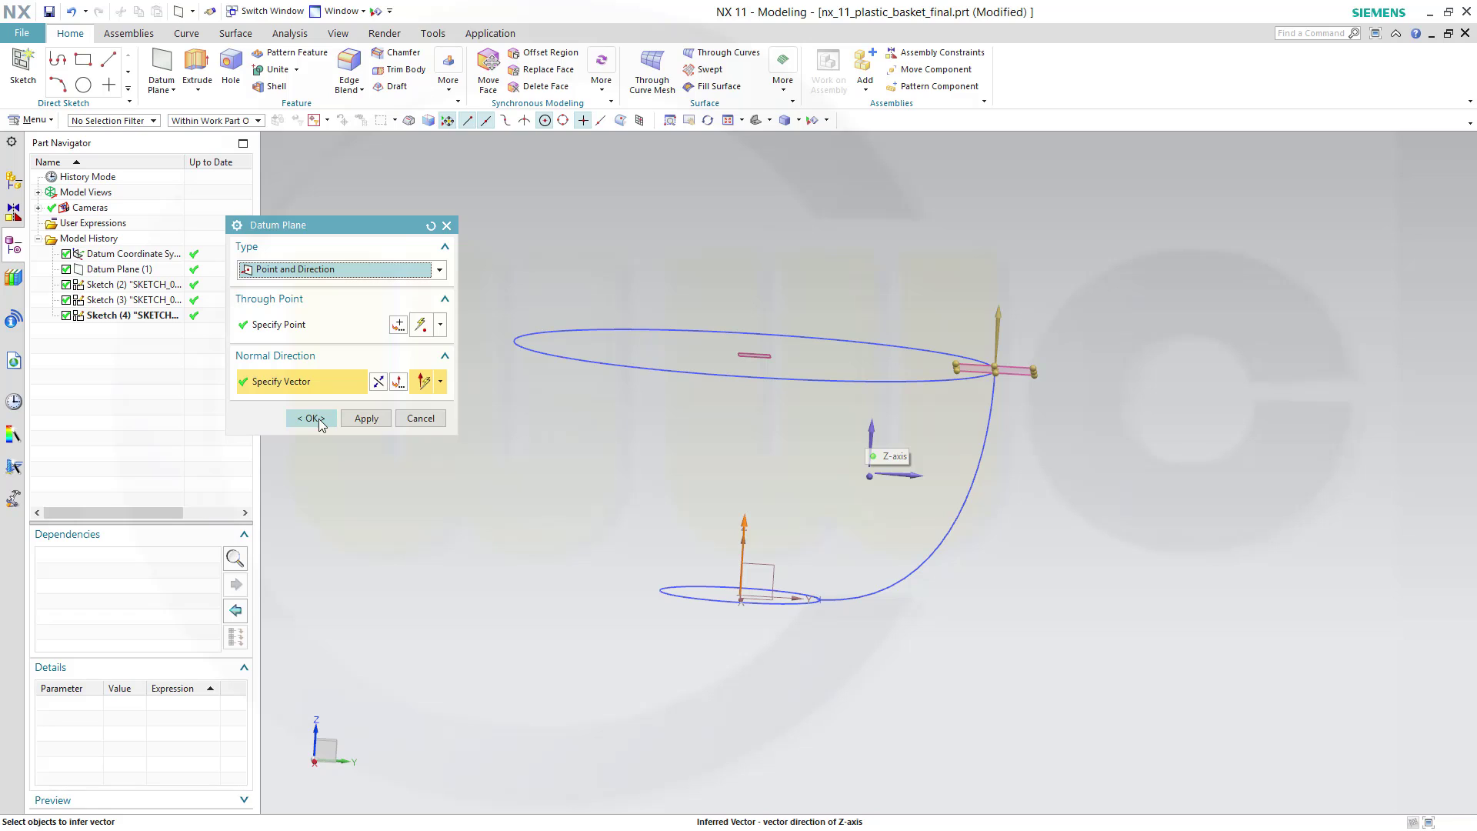
{"action": "left_click", "coordinate": [315, 417]}
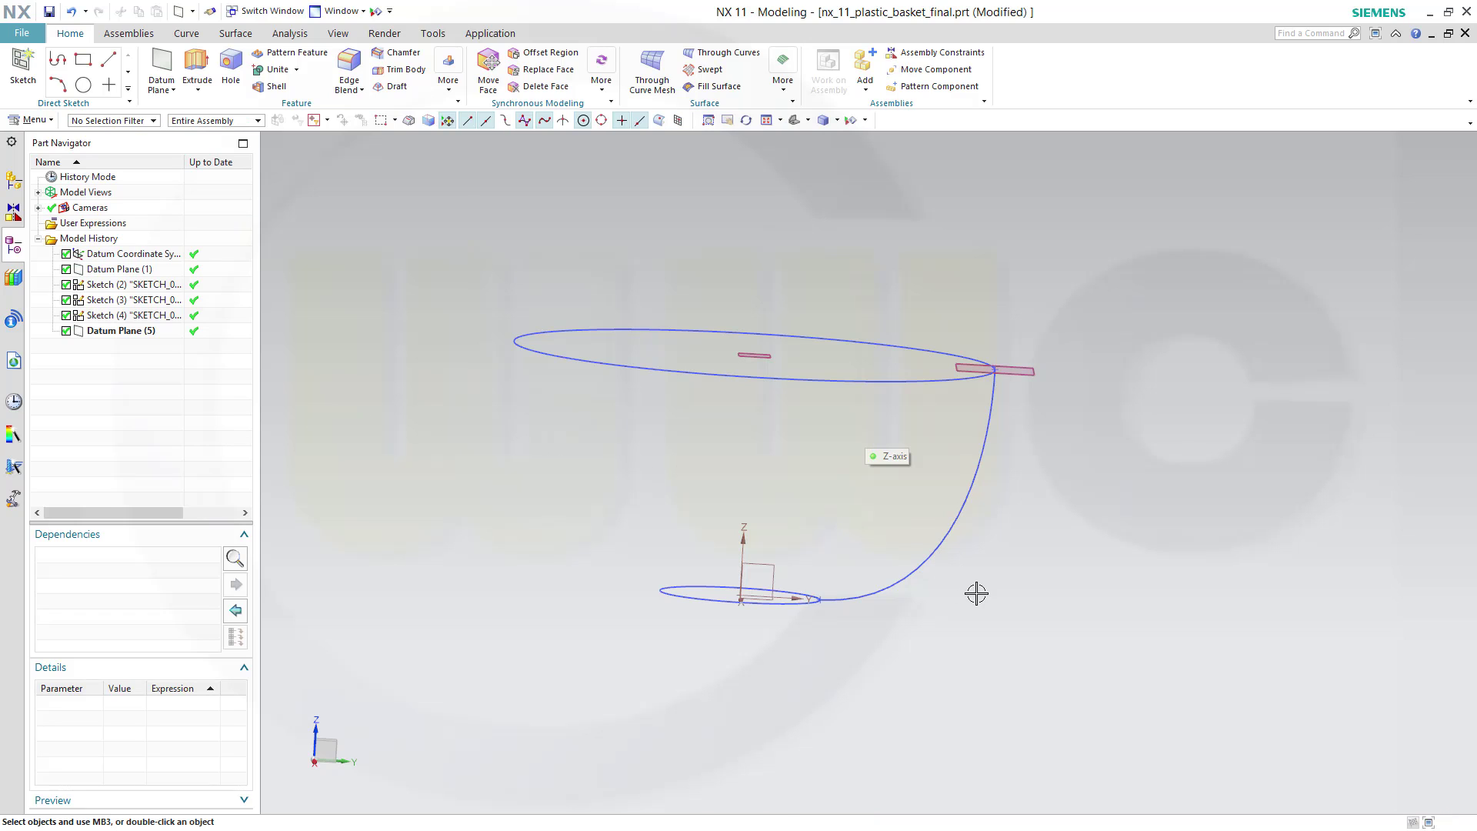
Start a feature pattern of the datum plane at the spline's upper end, using the Along layout.
{"action": "mouse_move", "coordinate": [976, 593]}
{"action": "middle_mouse_down"}
{"action": "mouse_move", "coordinate": [996, 567]}
{"action": "mouse_move", "coordinate": [980, 585]}
{"action": "middle_mouse_up"}
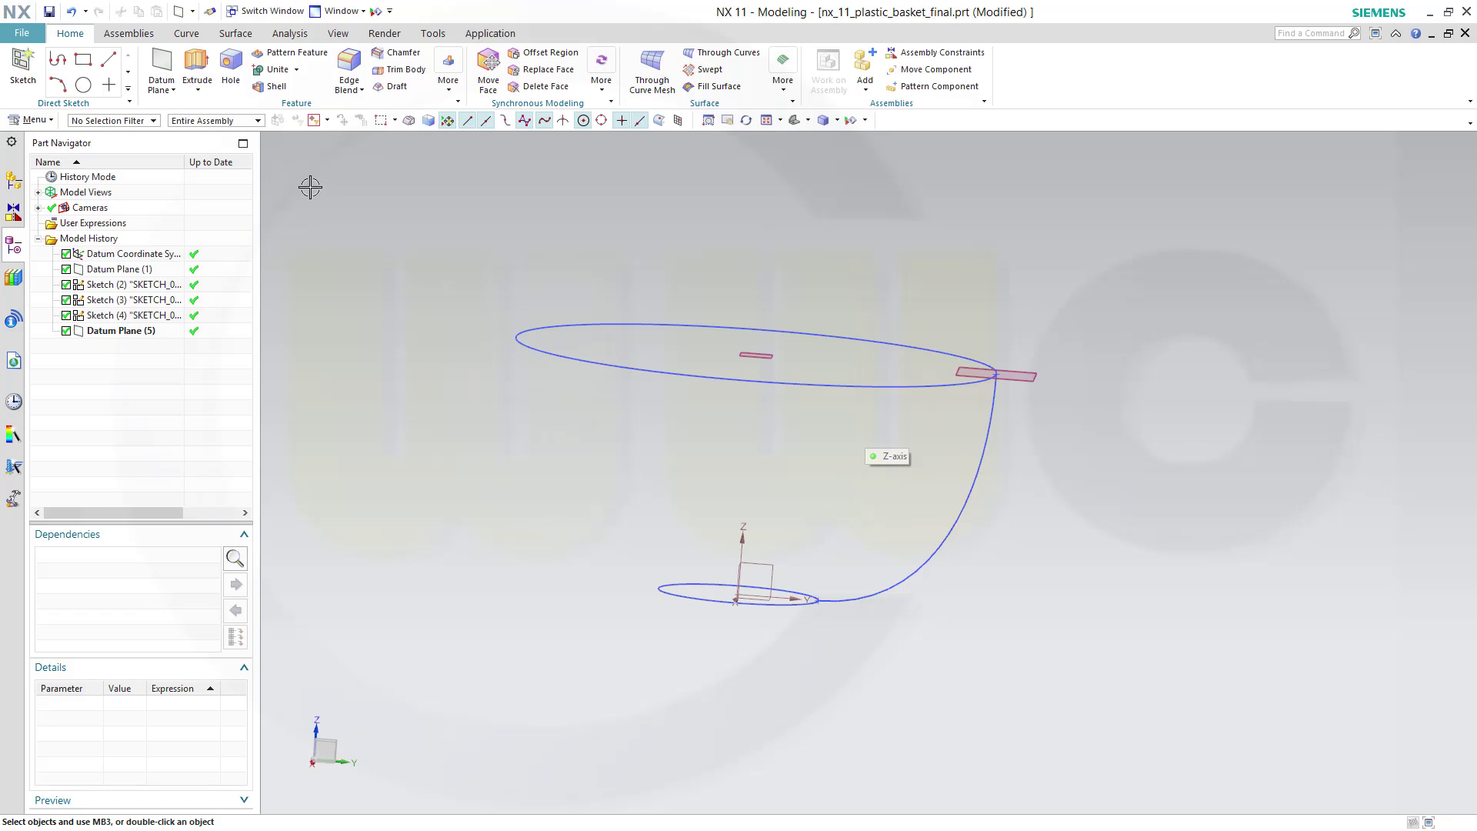
{"action": "left_click", "coordinate": [295, 54]}
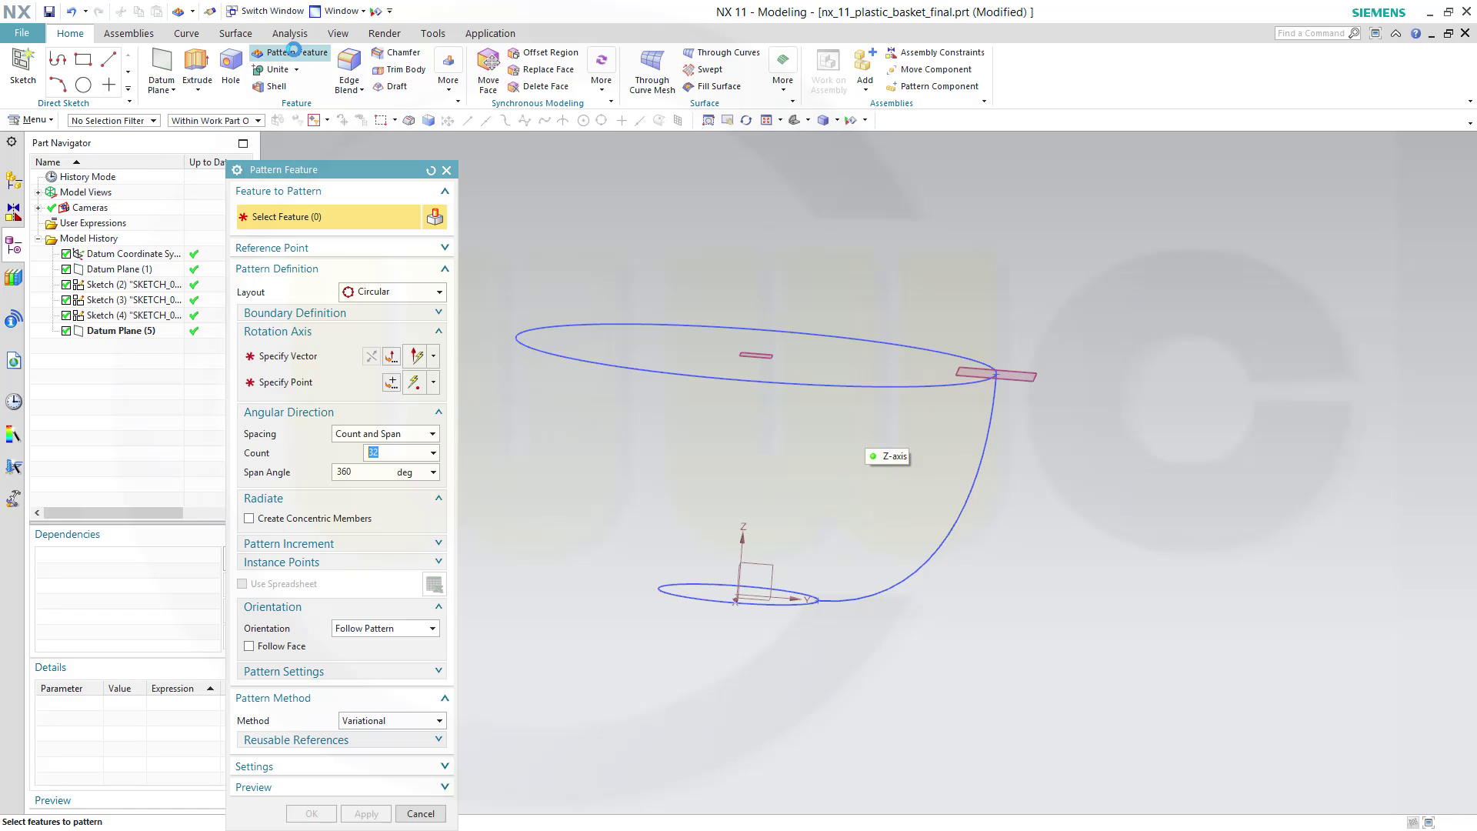
{"action": "left_click", "coordinate": [1021, 375]}
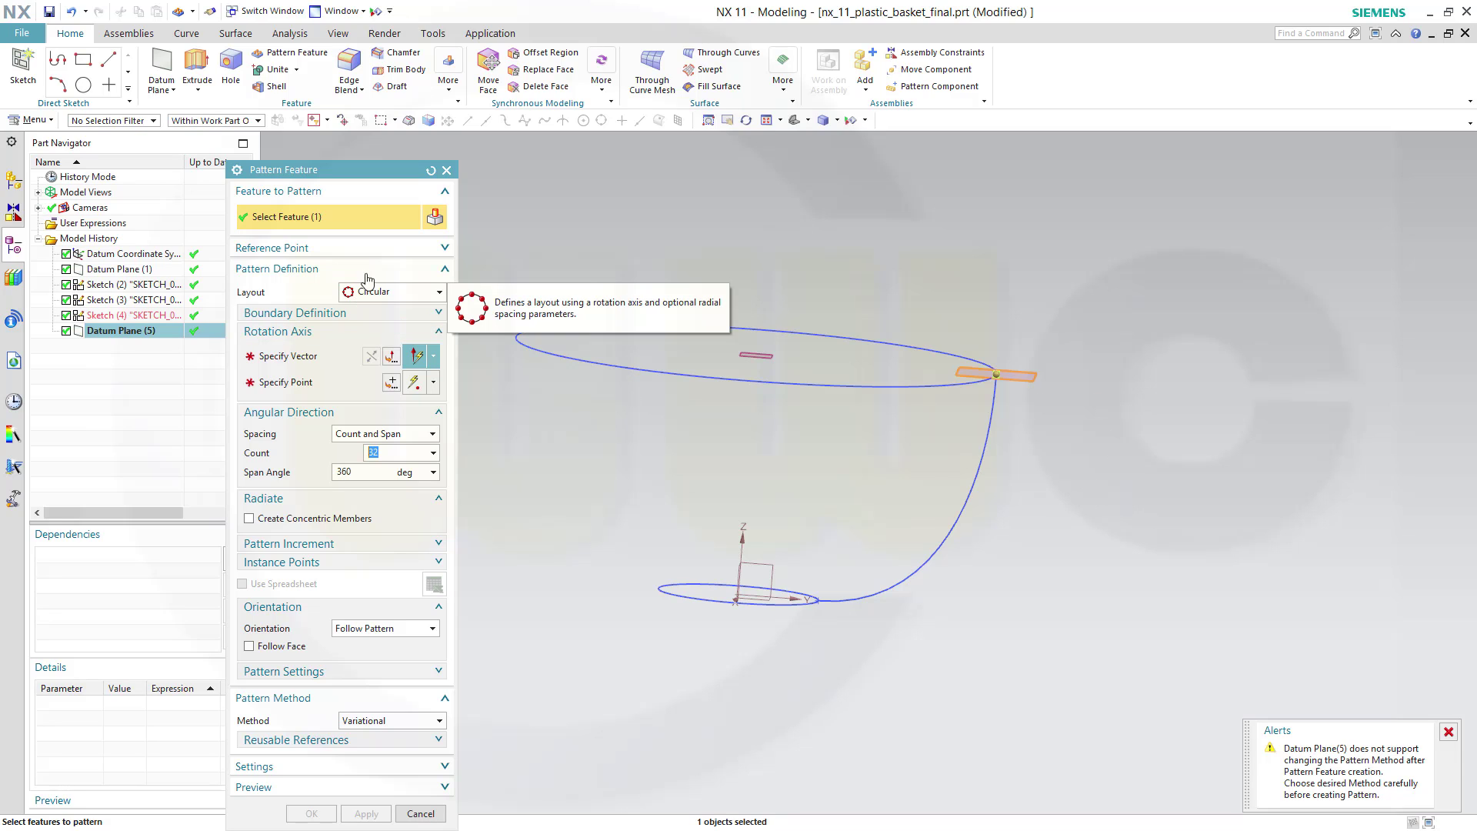
{"action": "left_click", "coordinate": [438, 294]}
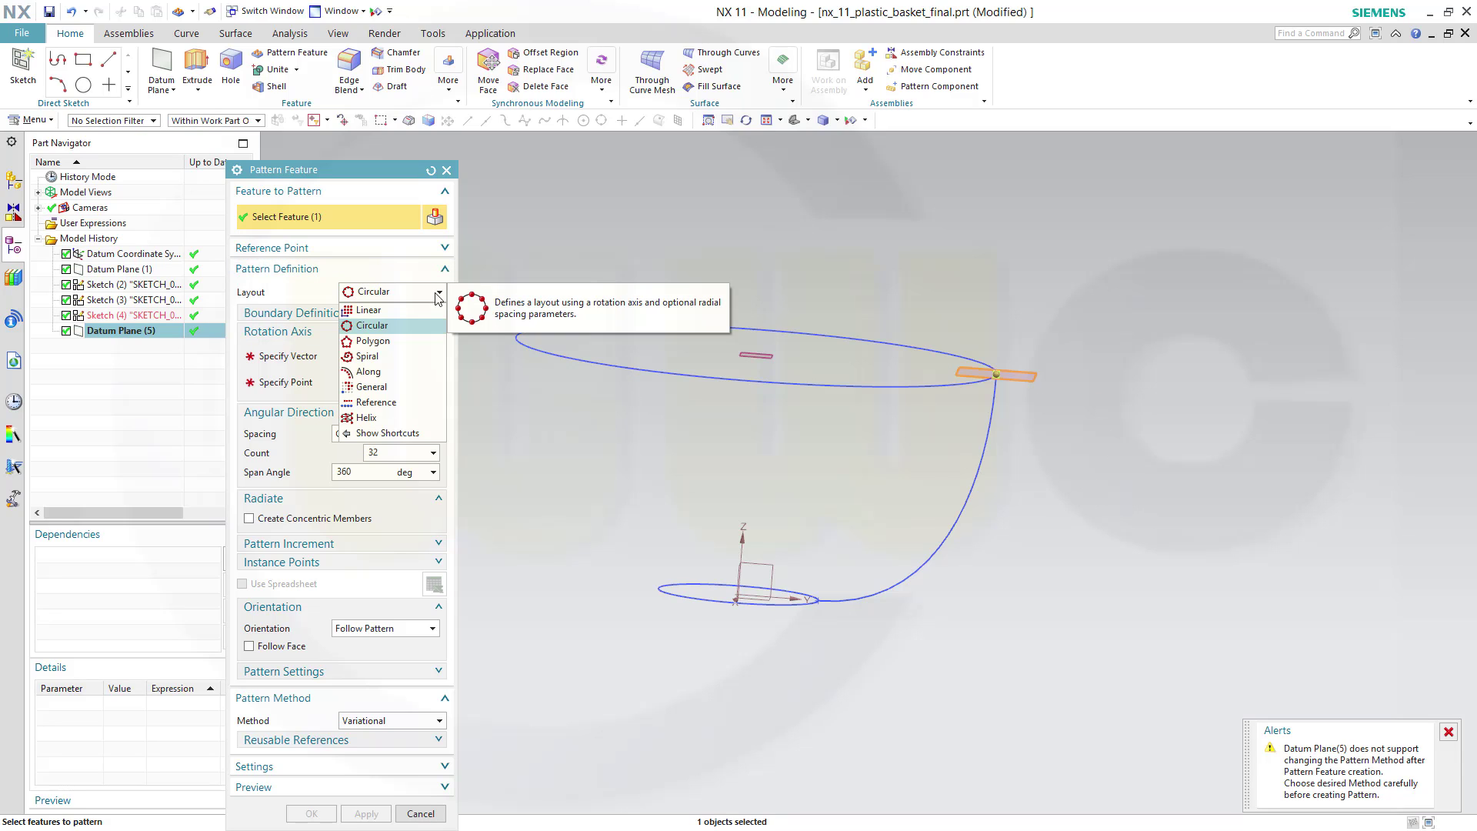
{"action": "left_click", "coordinate": [373, 378]}
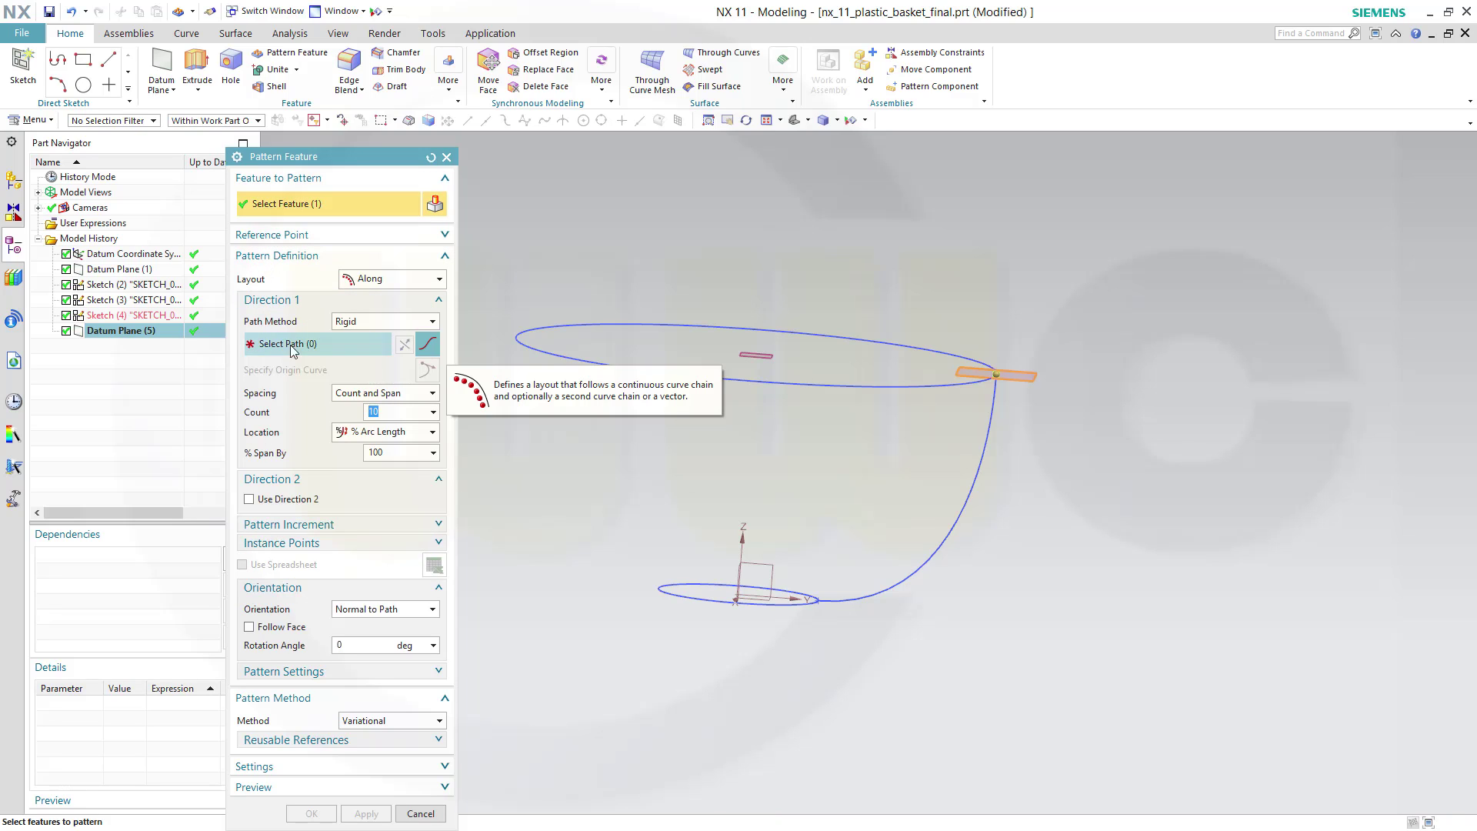
Pattern the datum plane along the spline with a count of 10, 100% span and Same as Input orientation.
{"action": "left_click", "coordinate": [975, 488]}
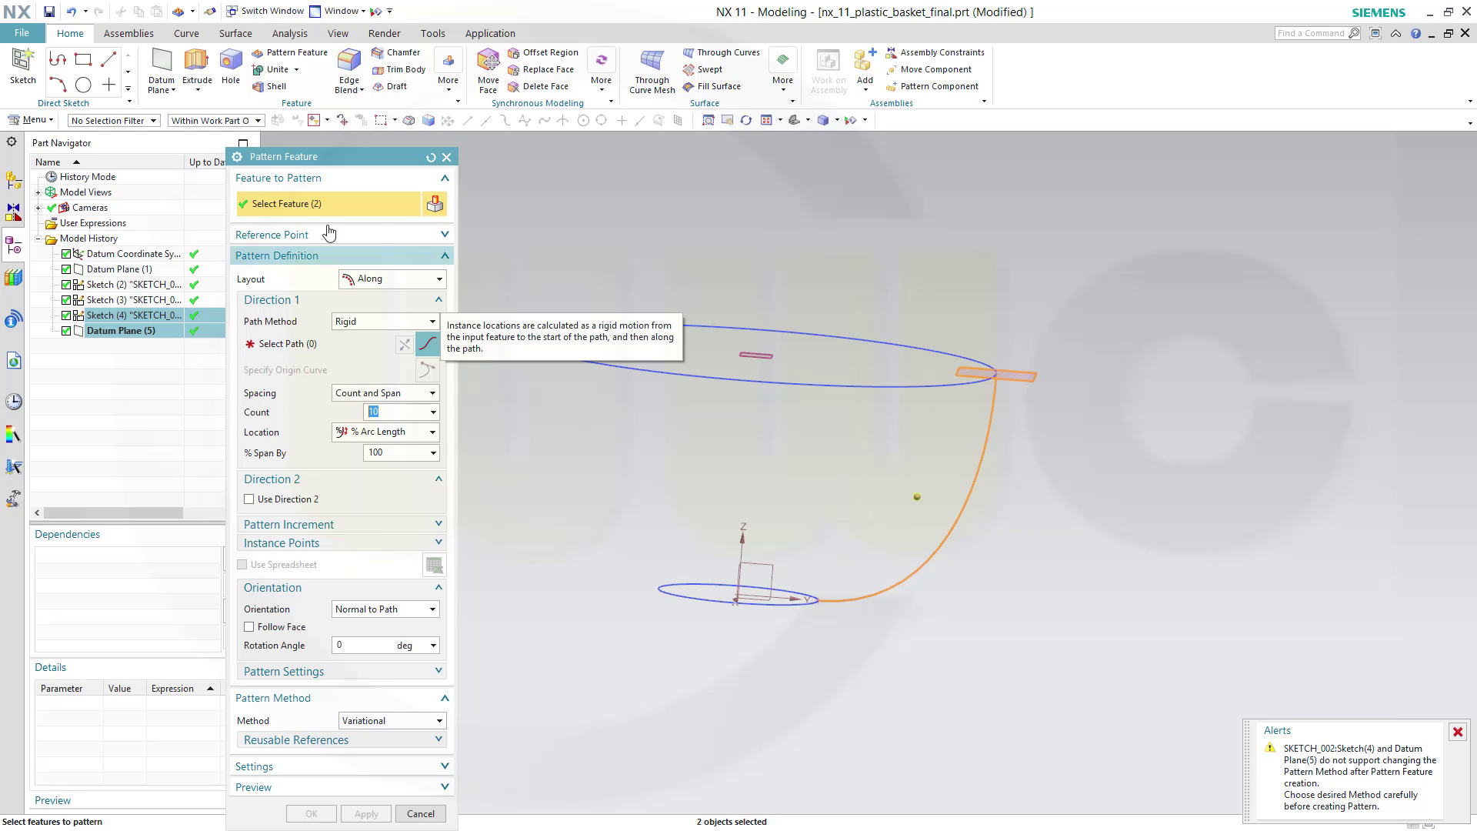
{"action": "left_click", "coordinate": [930, 551]}
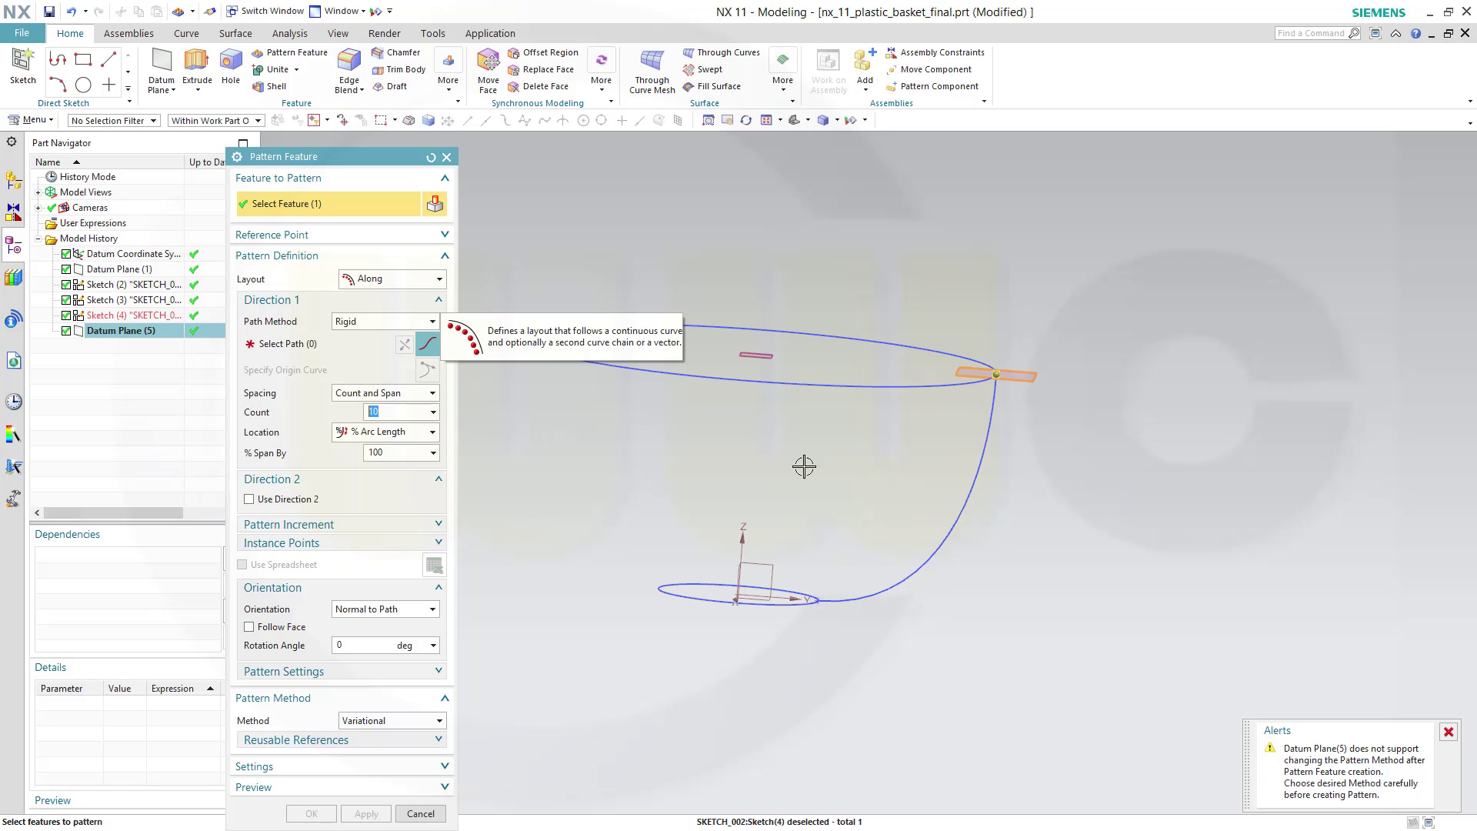
{"action": "left_click", "coordinate": [279, 339]}
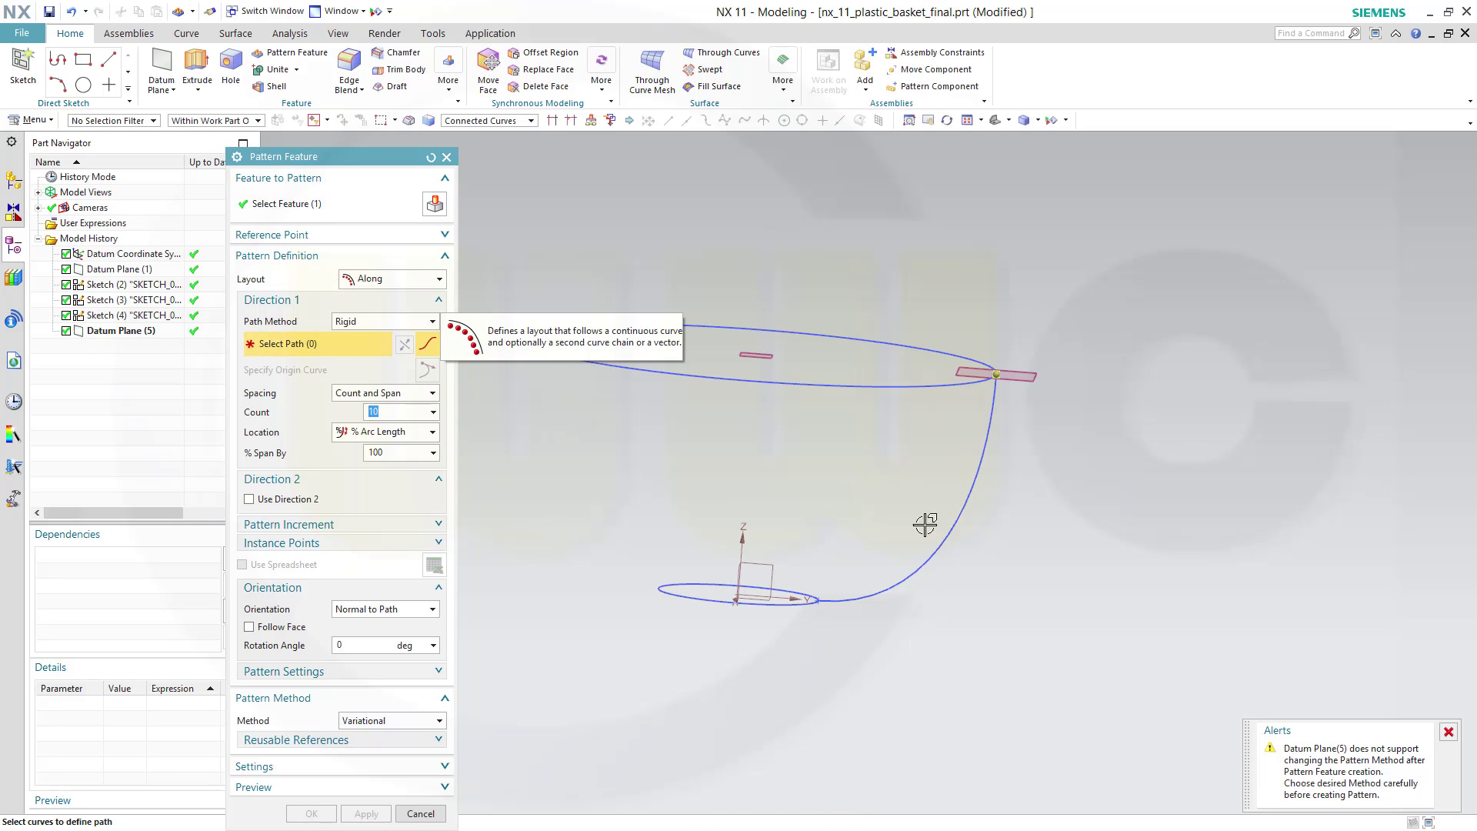
{"action": "left_click", "coordinate": [964, 505]}
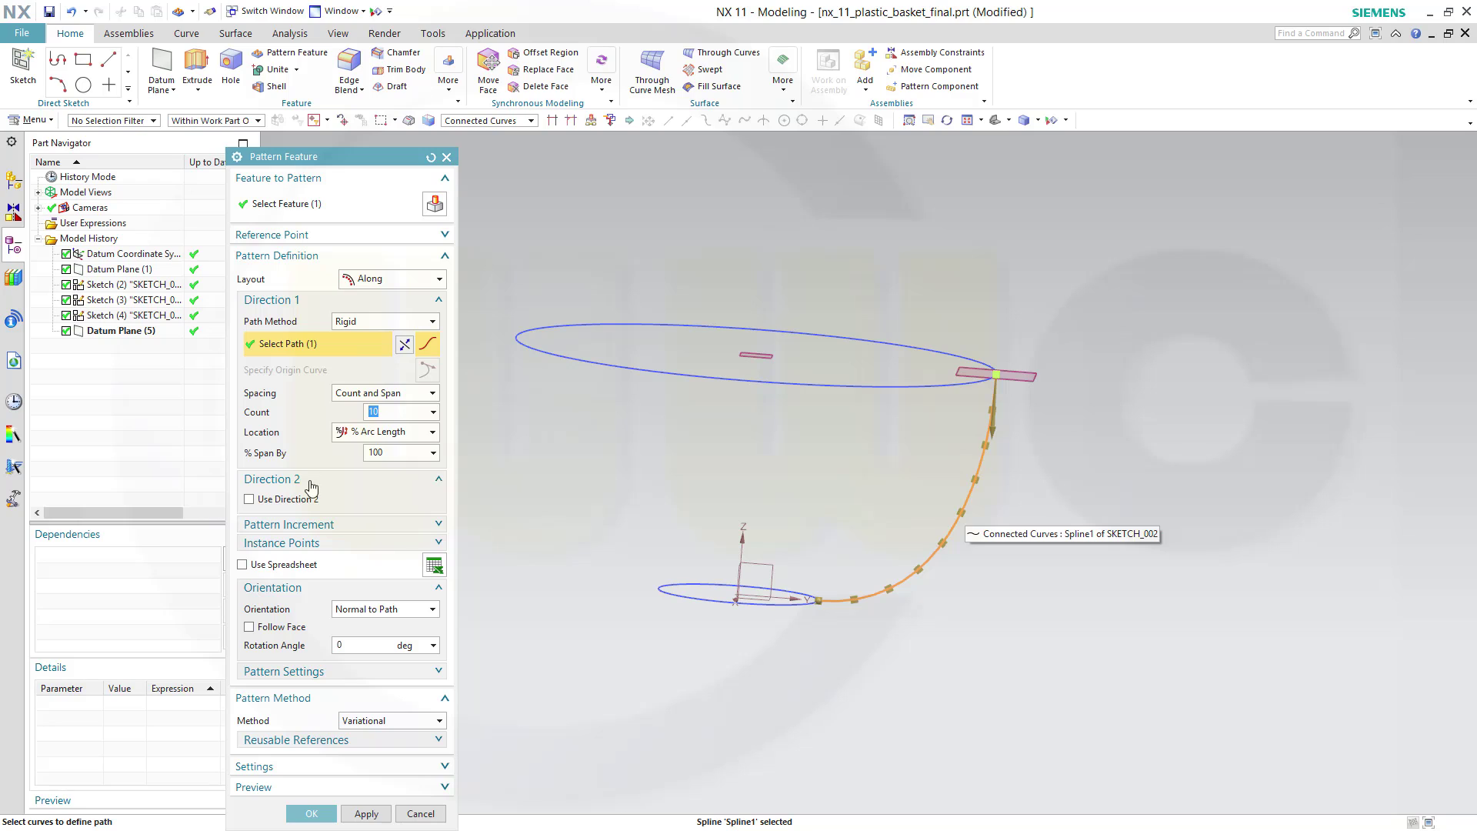
{"action": "left_click", "coordinate": [432, 611]}
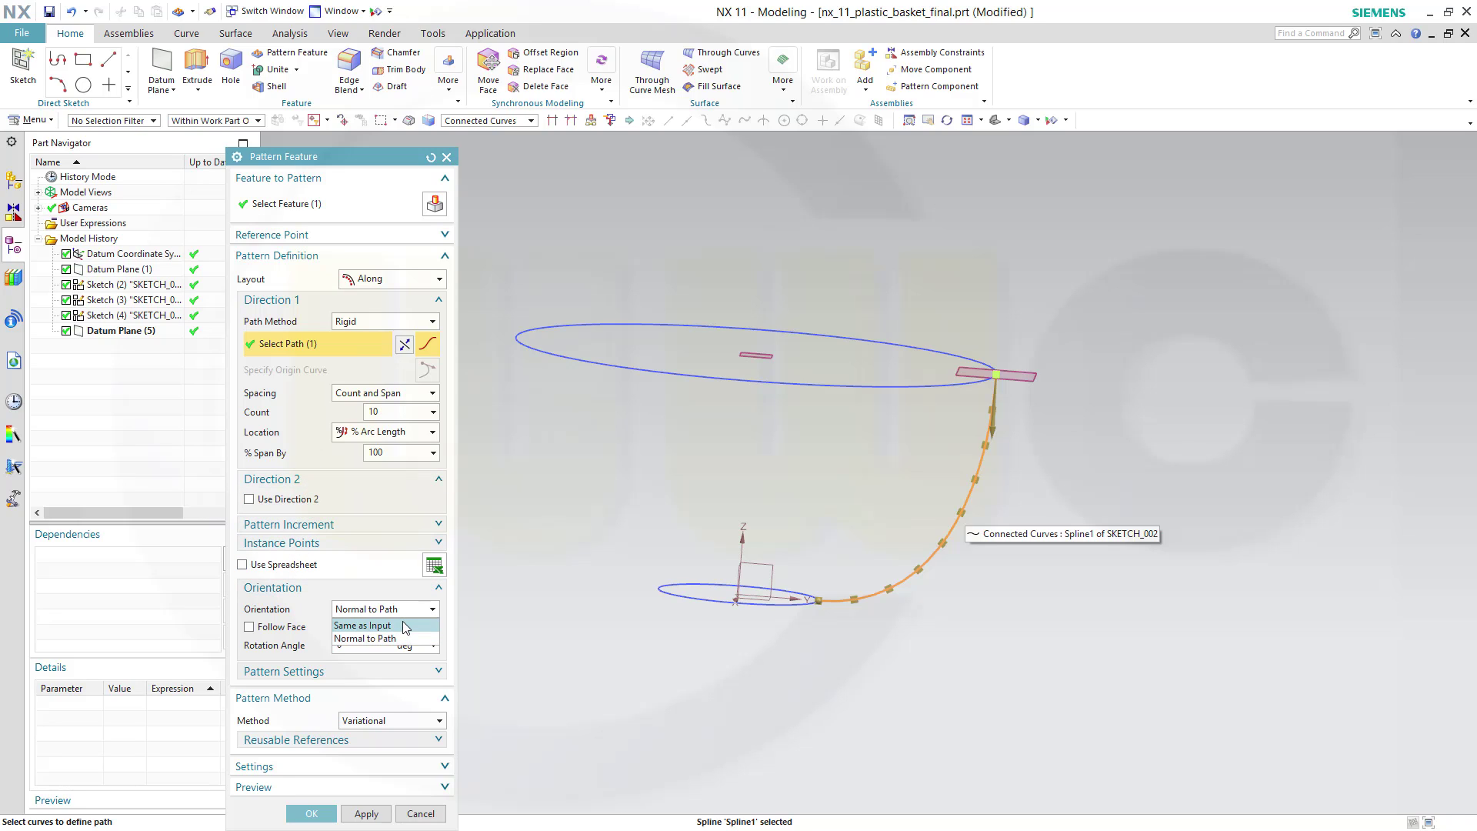
{"action": "left_click", "coordinate": [403, 623]}
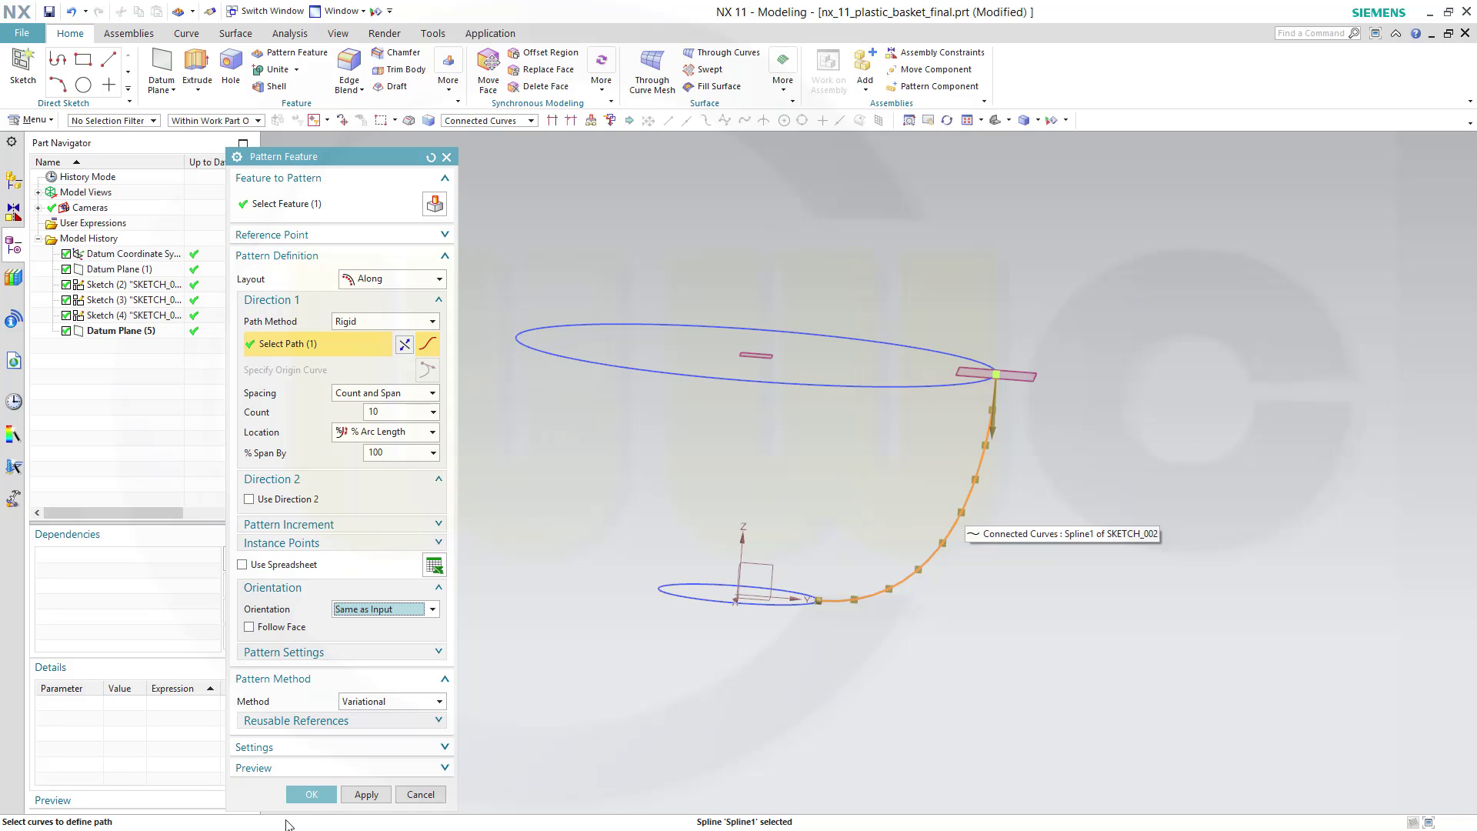
{"action": "left_click", "coordinate": [307, 795]}
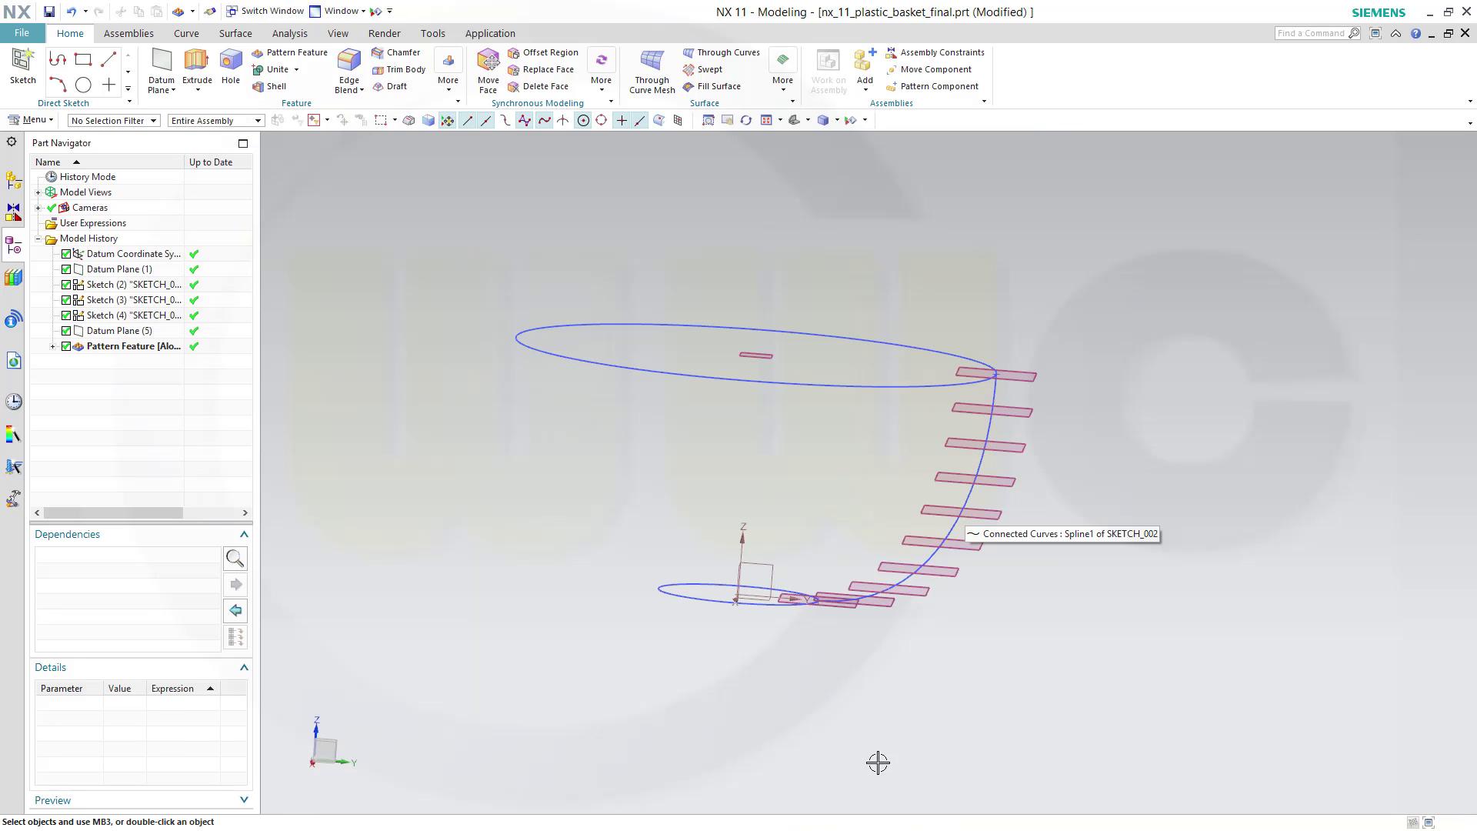
Revolve the spline 360 degrees about the Z-axis of the datum coordinate system as a sheet body.
{"action": "middle_click_drag", "start_coordinate": [886, 497], "coordinate": [1103, 665]}
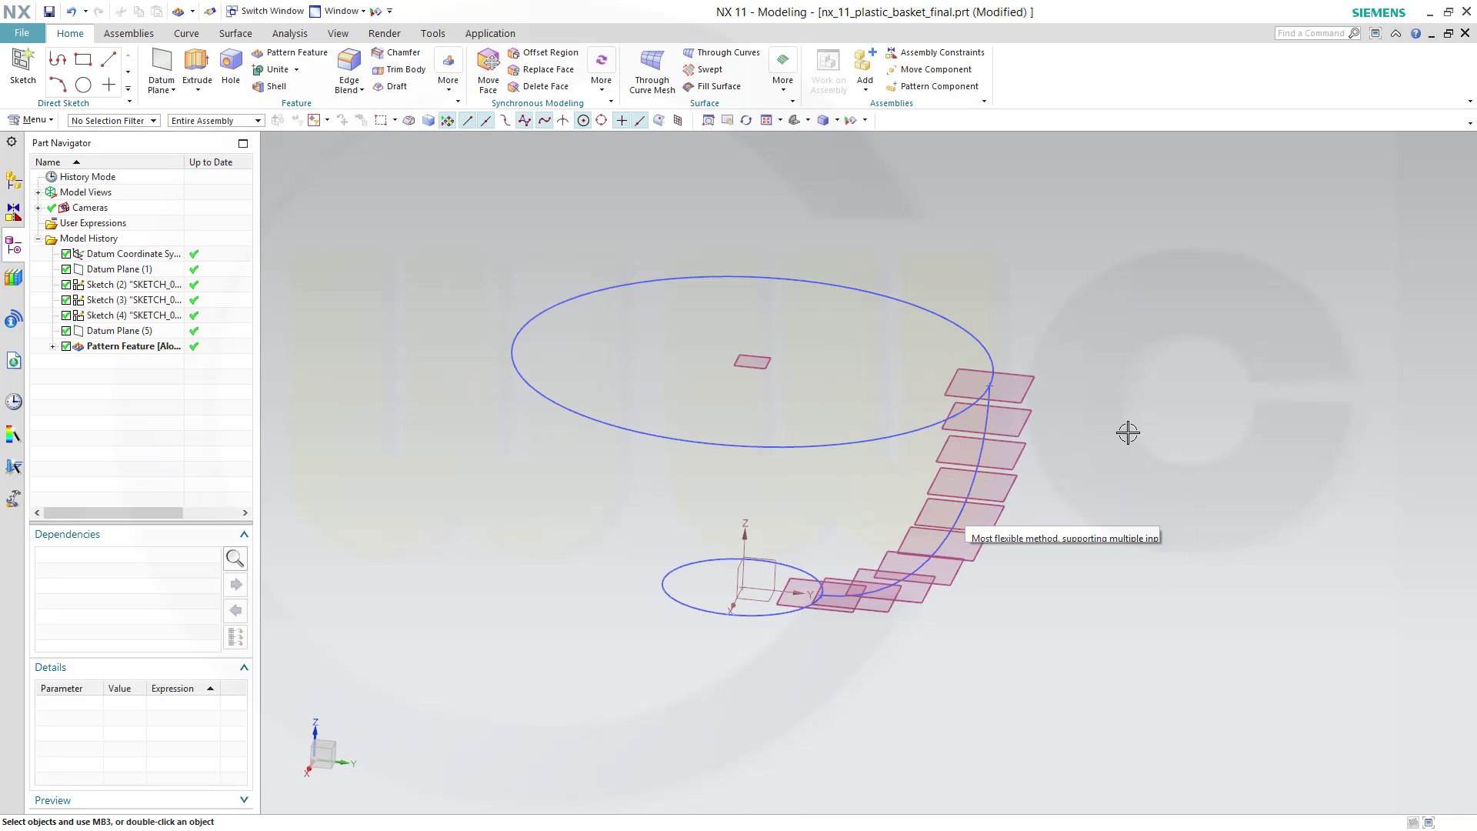
{"action": "middle_click_drag", "start_coordinate": [1127, 475], "coordinate": [1062, 455], "text": "shift"}
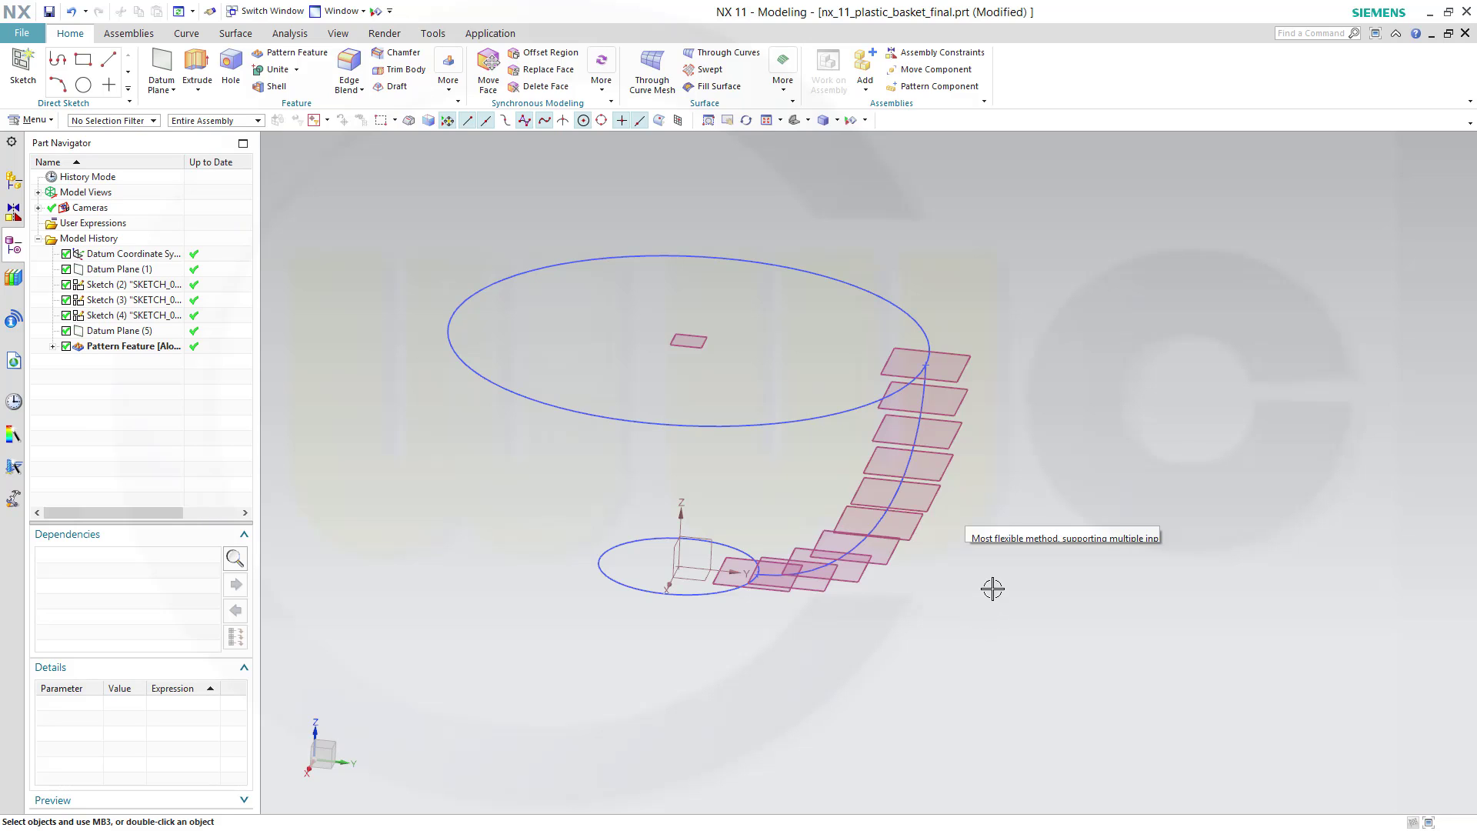
{"action": "middle_click_drag", "start_coordinate": [946, 619], "coordinate": [946, 597]}
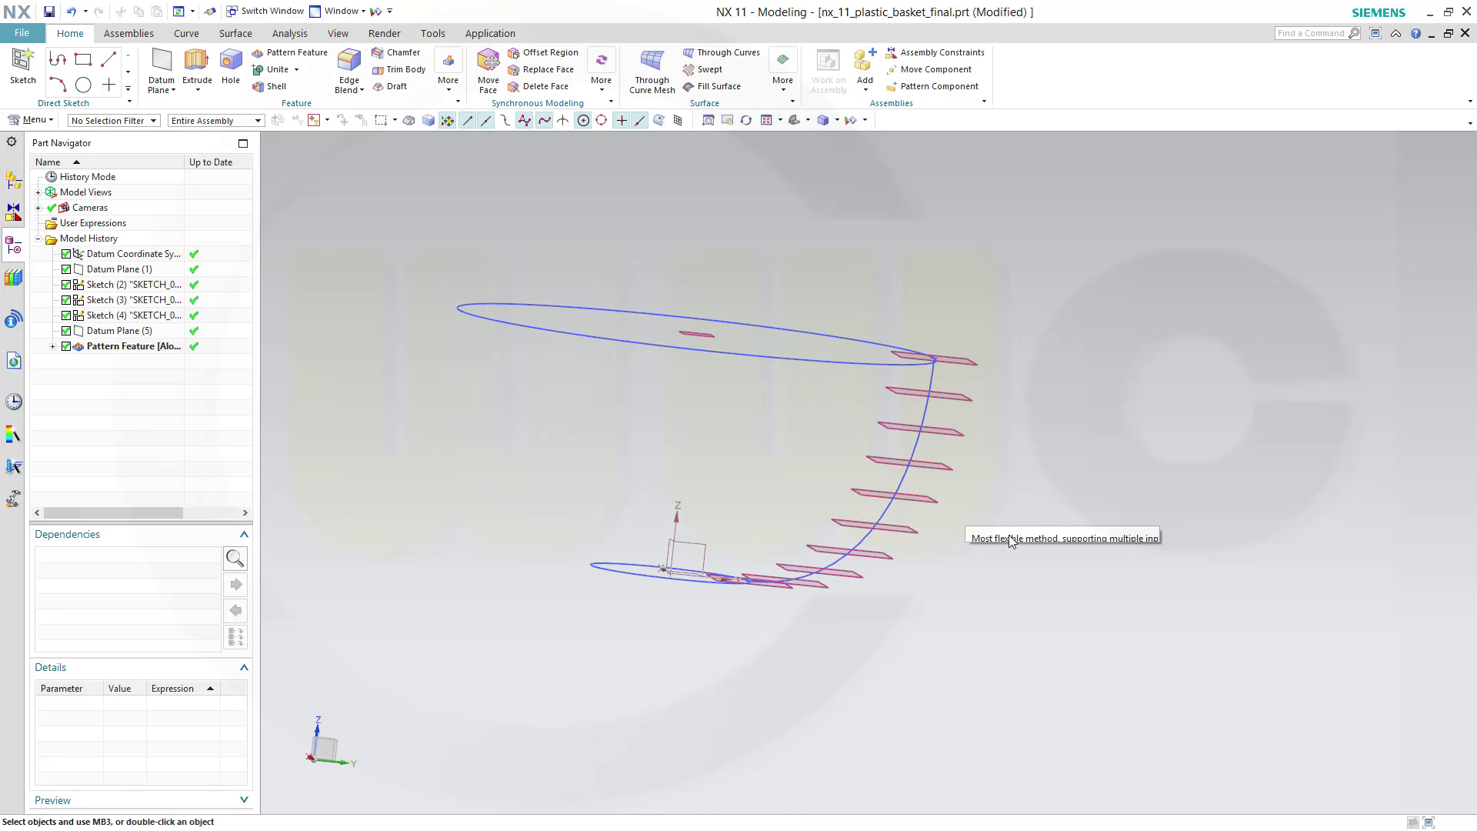
{"action": "middle_click_drag", "start_coordinate": [969, 590], "coordinate": [935, 612]}
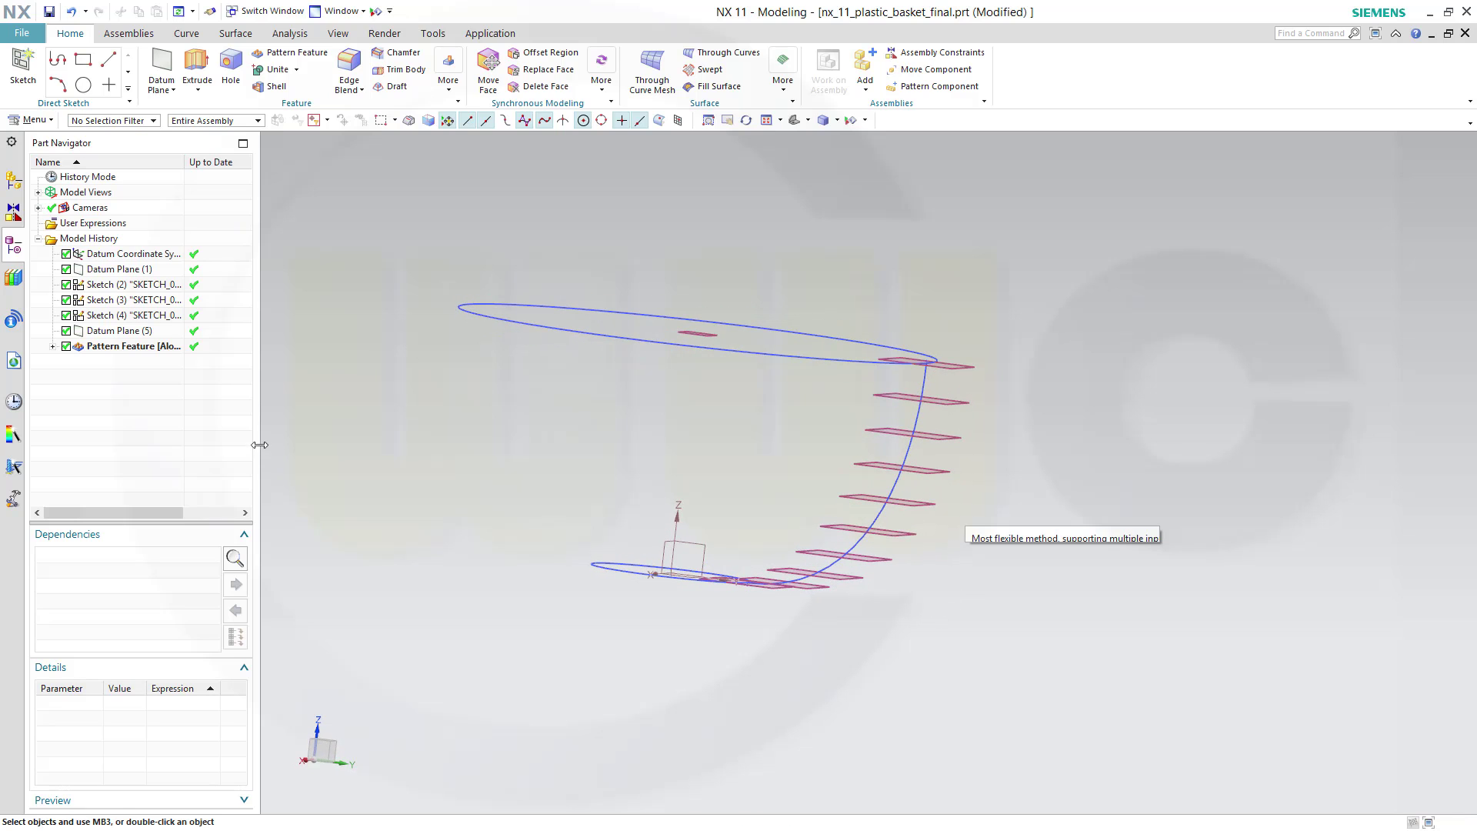
{"action": "middle_click_drag", "start_coordinate": [516, 444], "coordinate": [561, 453]}
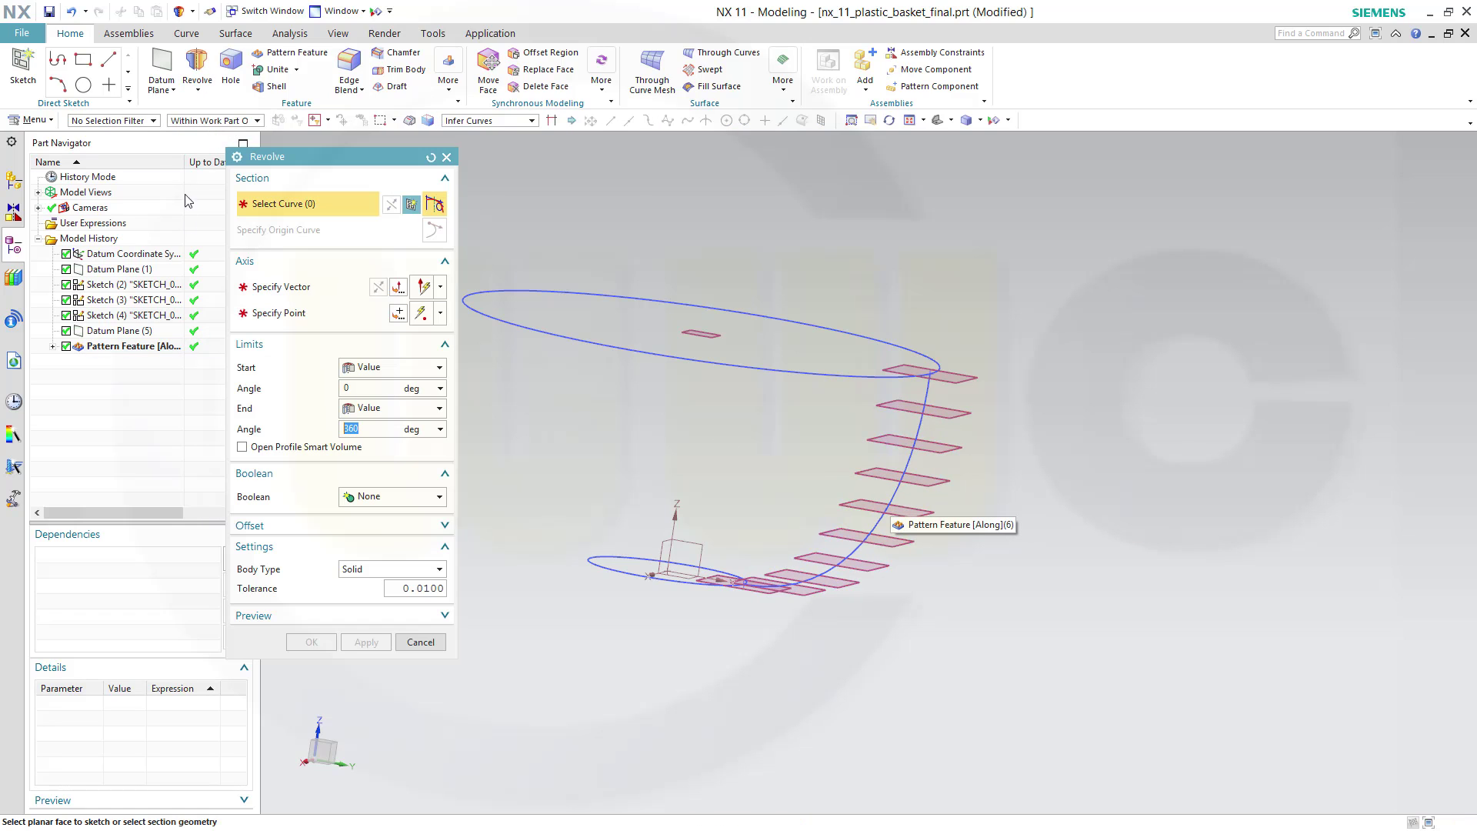
{"action": "left_click", "coordinate": [886, 508]}
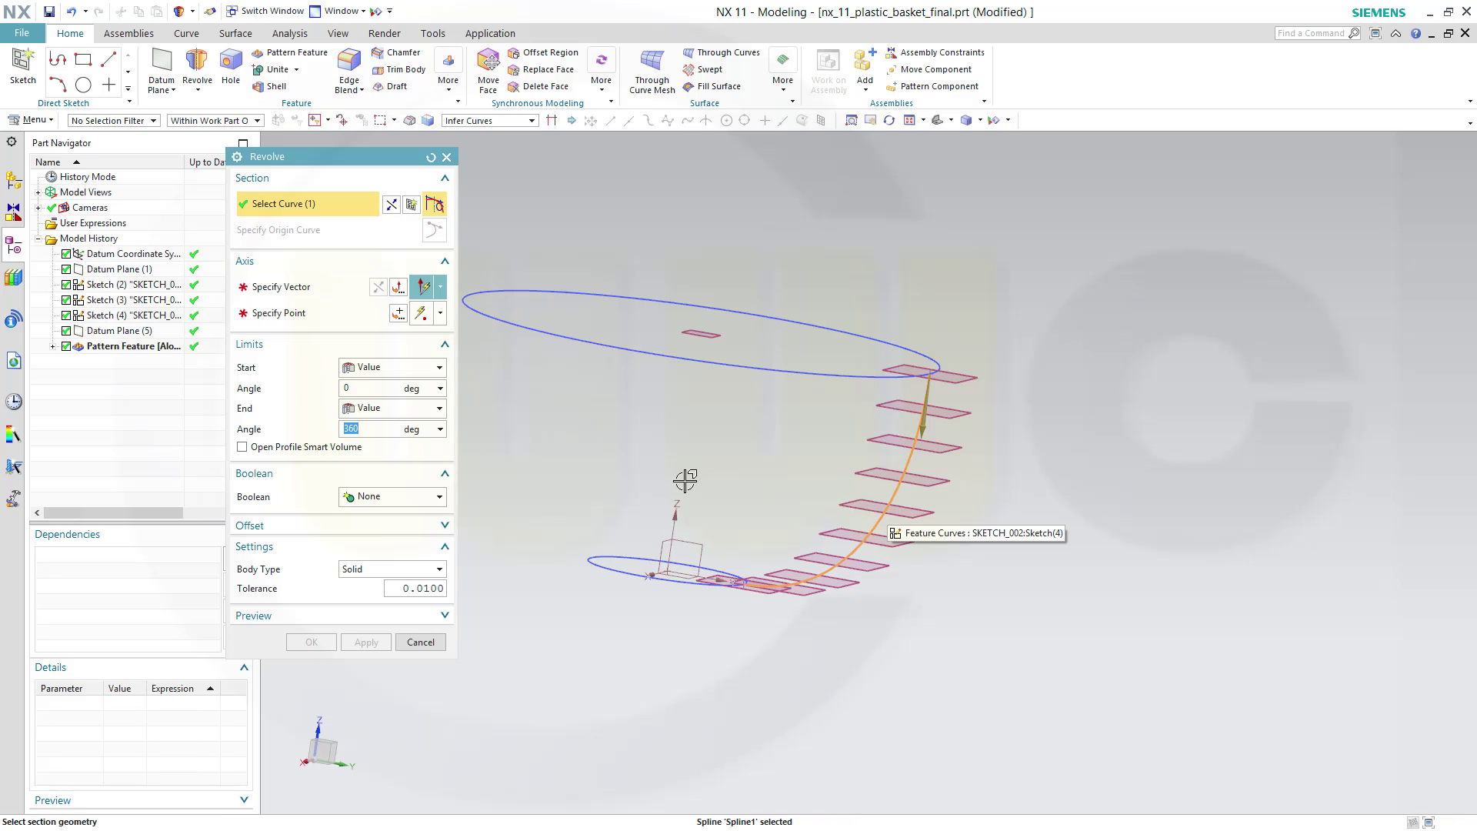
{"action": "left_click", "coordinate": [281, 287]}
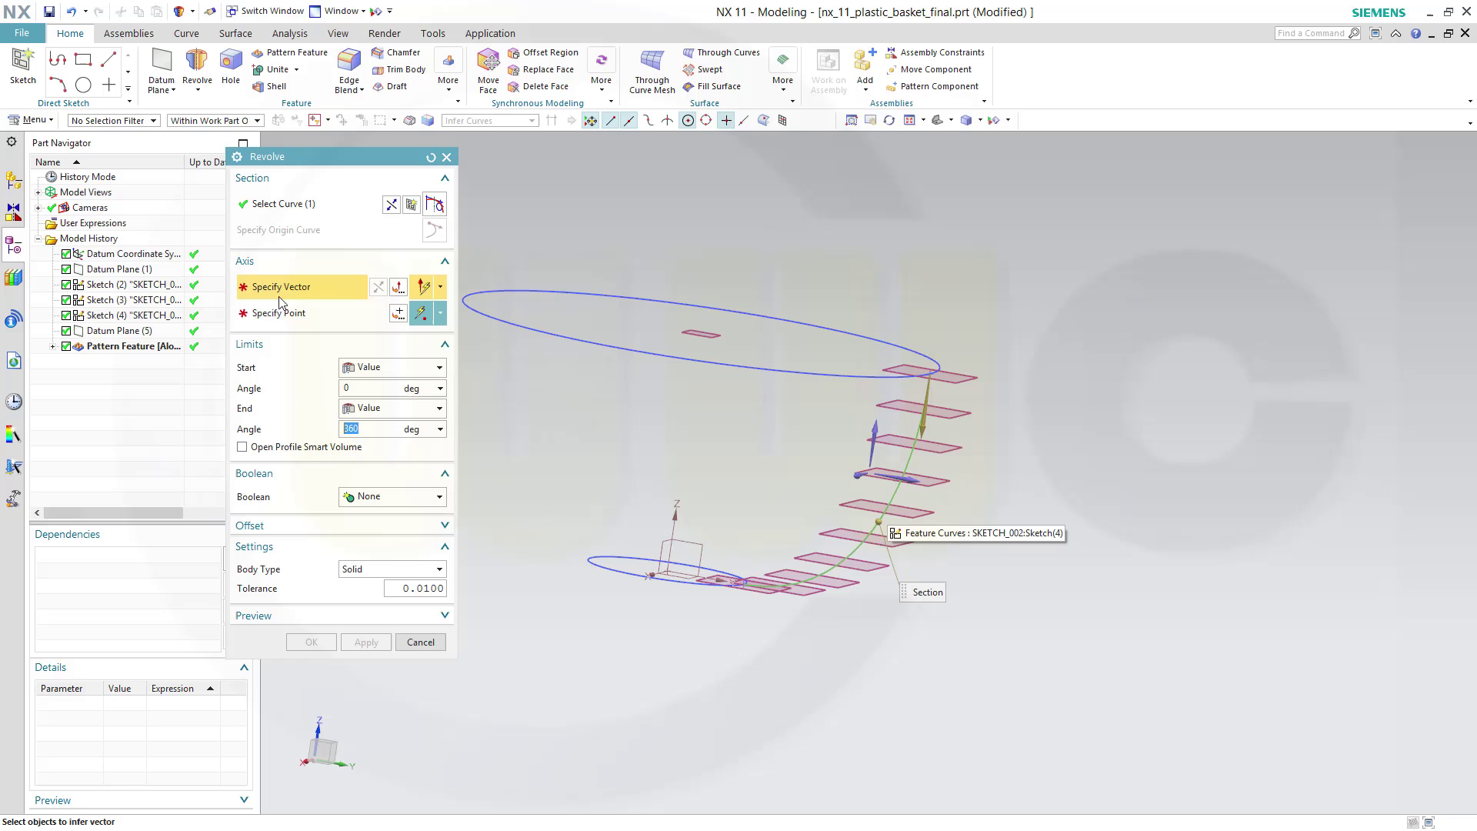
{"action": "left_click", "coordinate": [677, 510]}
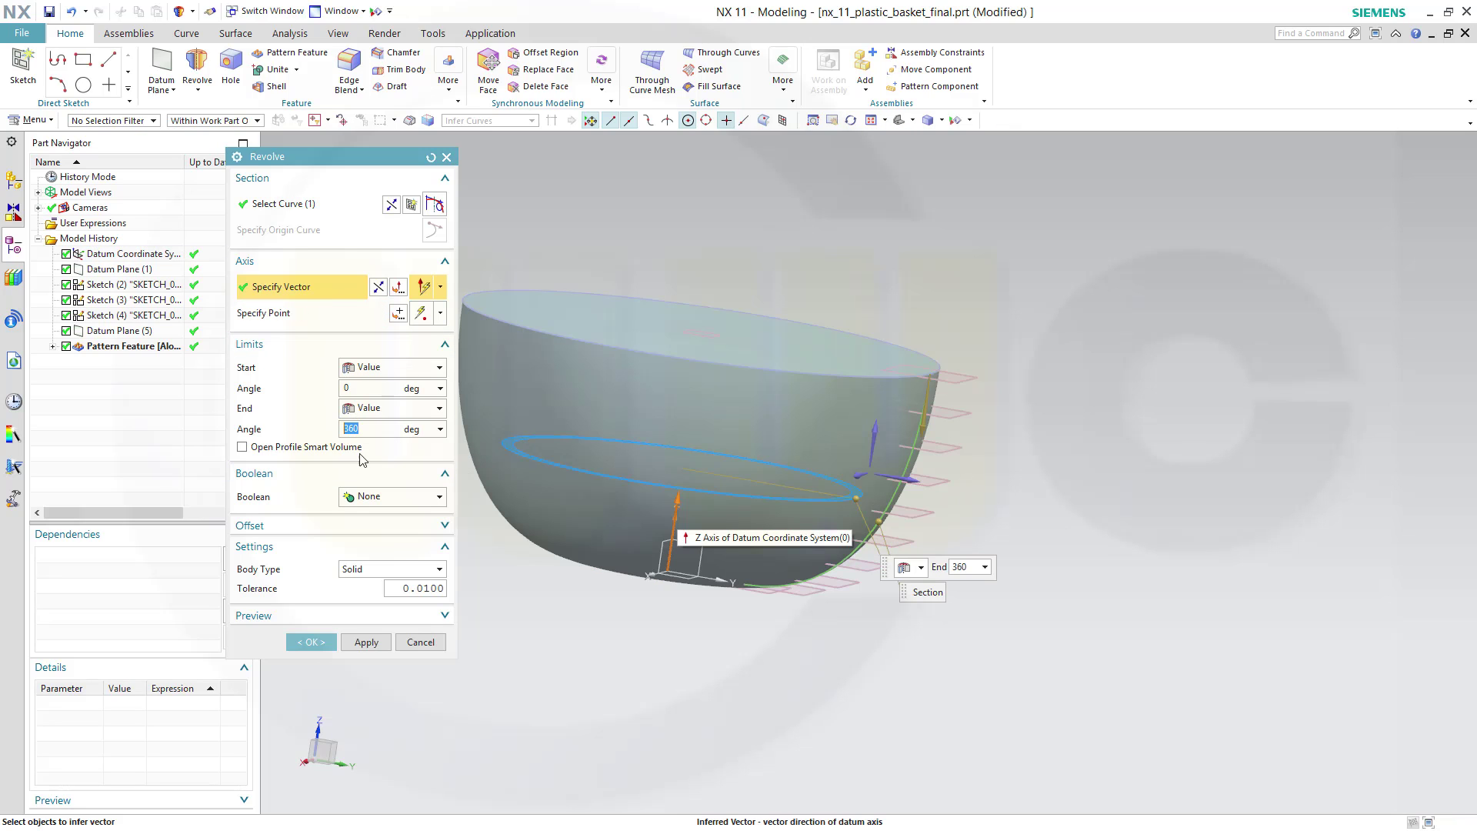
{"action": "left_click", "coordinate": [439, 570]}
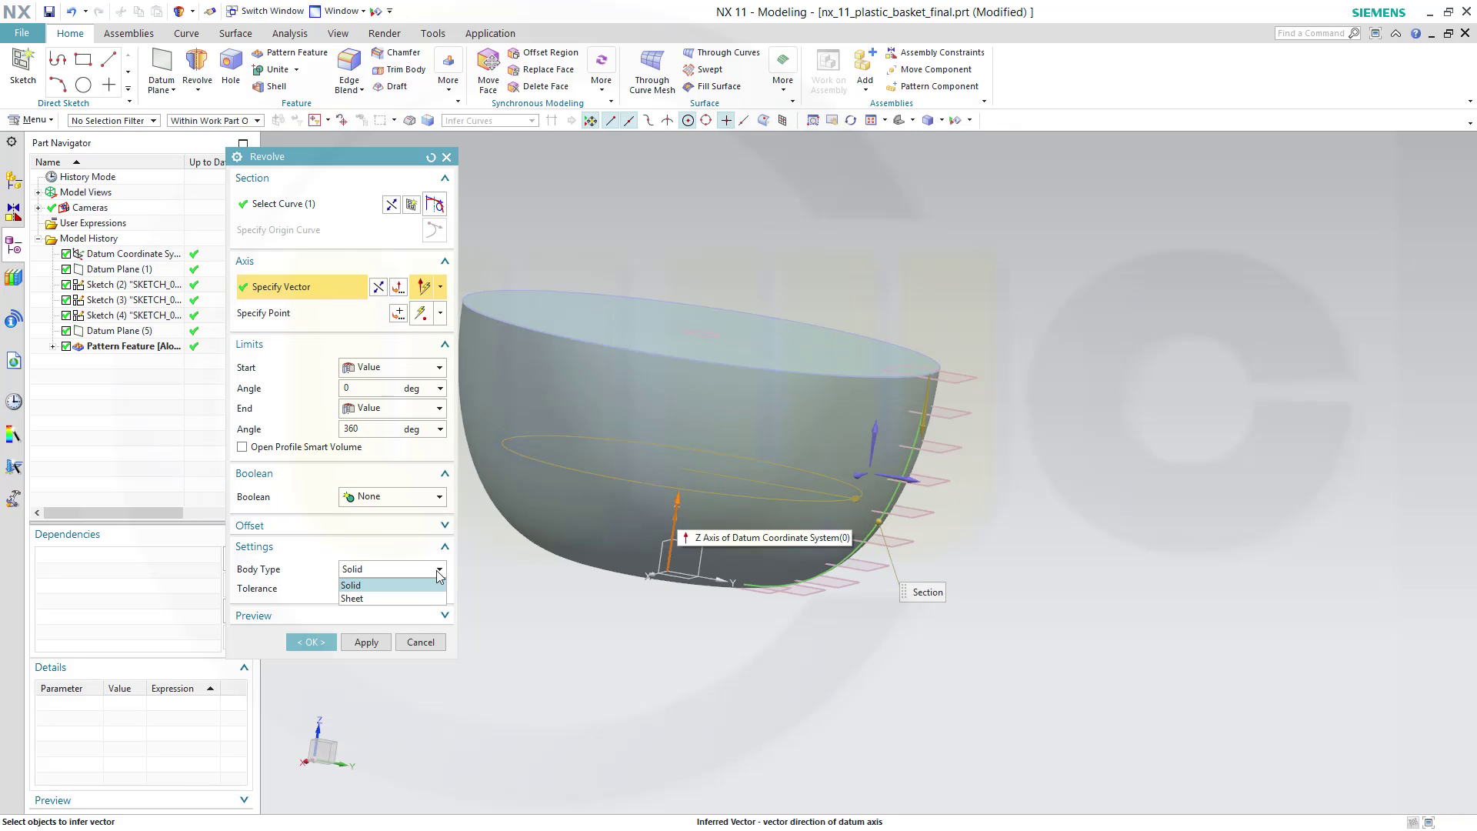
{"action": "left_click", "coordinate": [391, 597]}
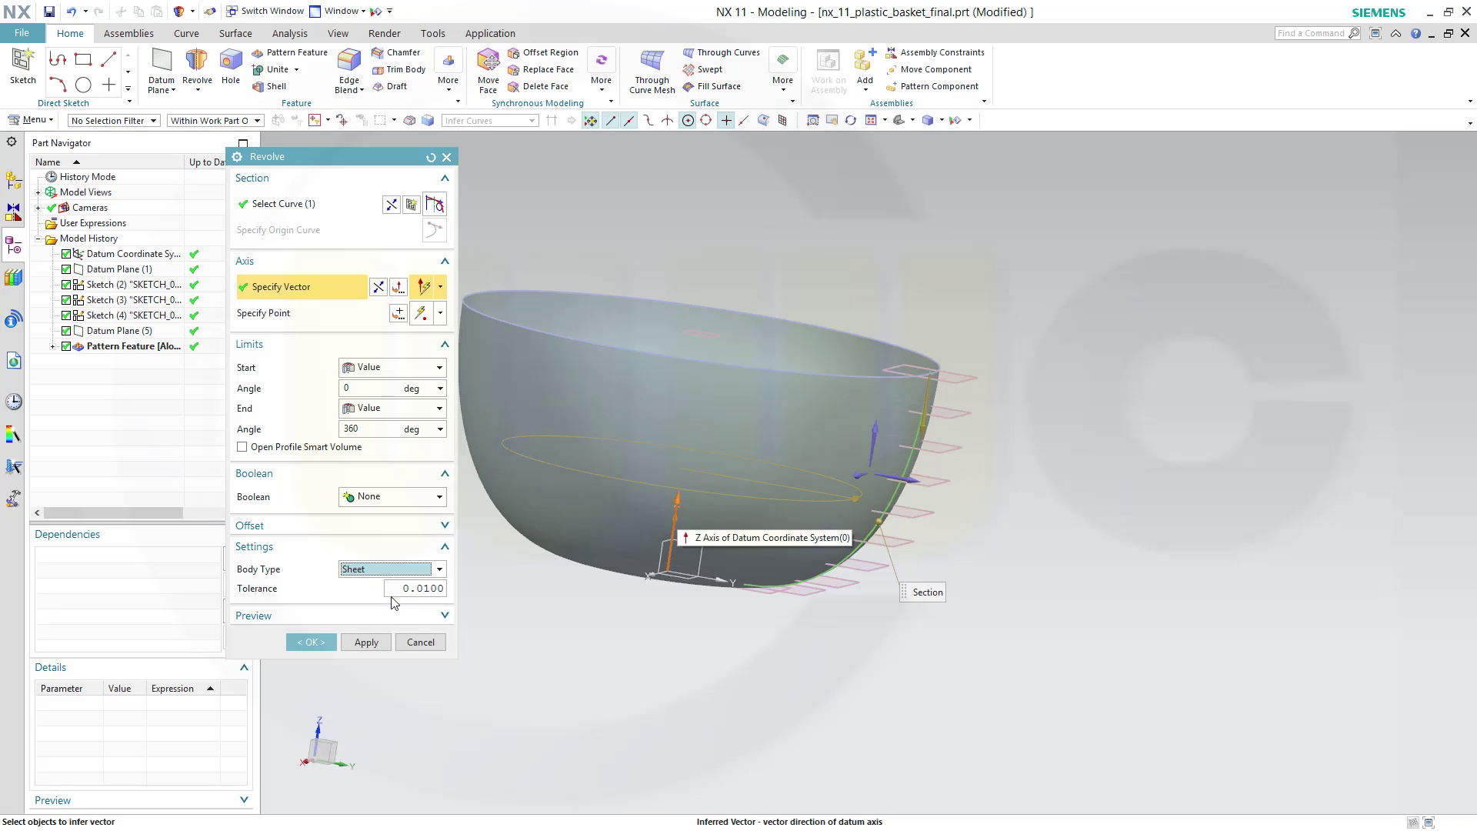
{"action": "left_click", "coordinate": [311, 642]}
Create an intersection curve between the revolved face and the first patterned datum plane below the rim, keeping the face selected.
{"action": "middle_click_drag", "start_coordinate": [406, 607], "coordinate": [450, 611]}
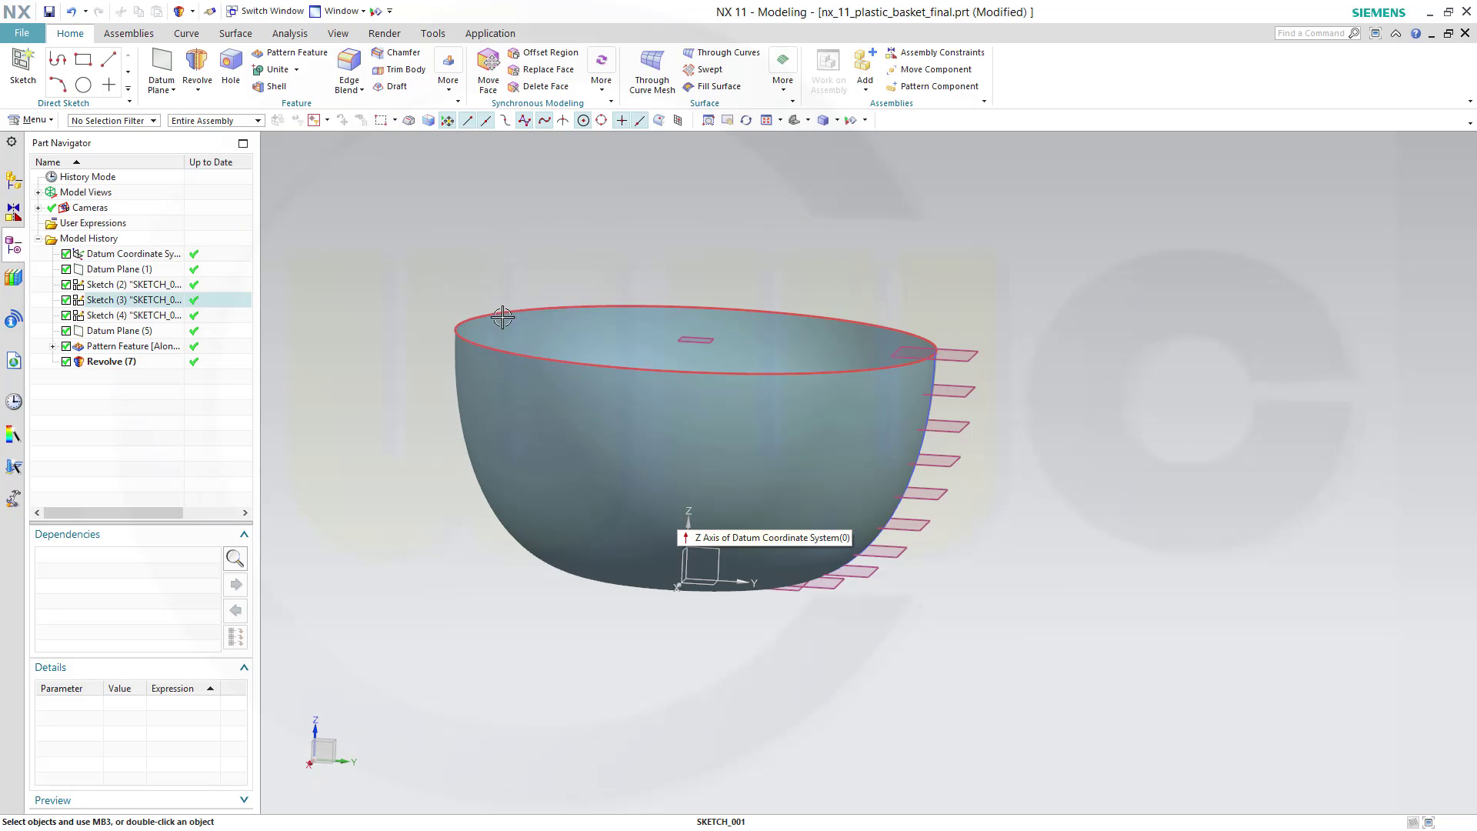
{"action": "mouse_move", "coordinate": [576, 299]}
{"action": "middle_mouse_down"}
{"action": "mouse_move", "coordinate": [593, 287]}
{"action": "mouse_move", "coordinate": [577, 300]}
{"action": "mouse_move", "coordinate": [600, 308]}
{"action": "middle_mouse_up"}
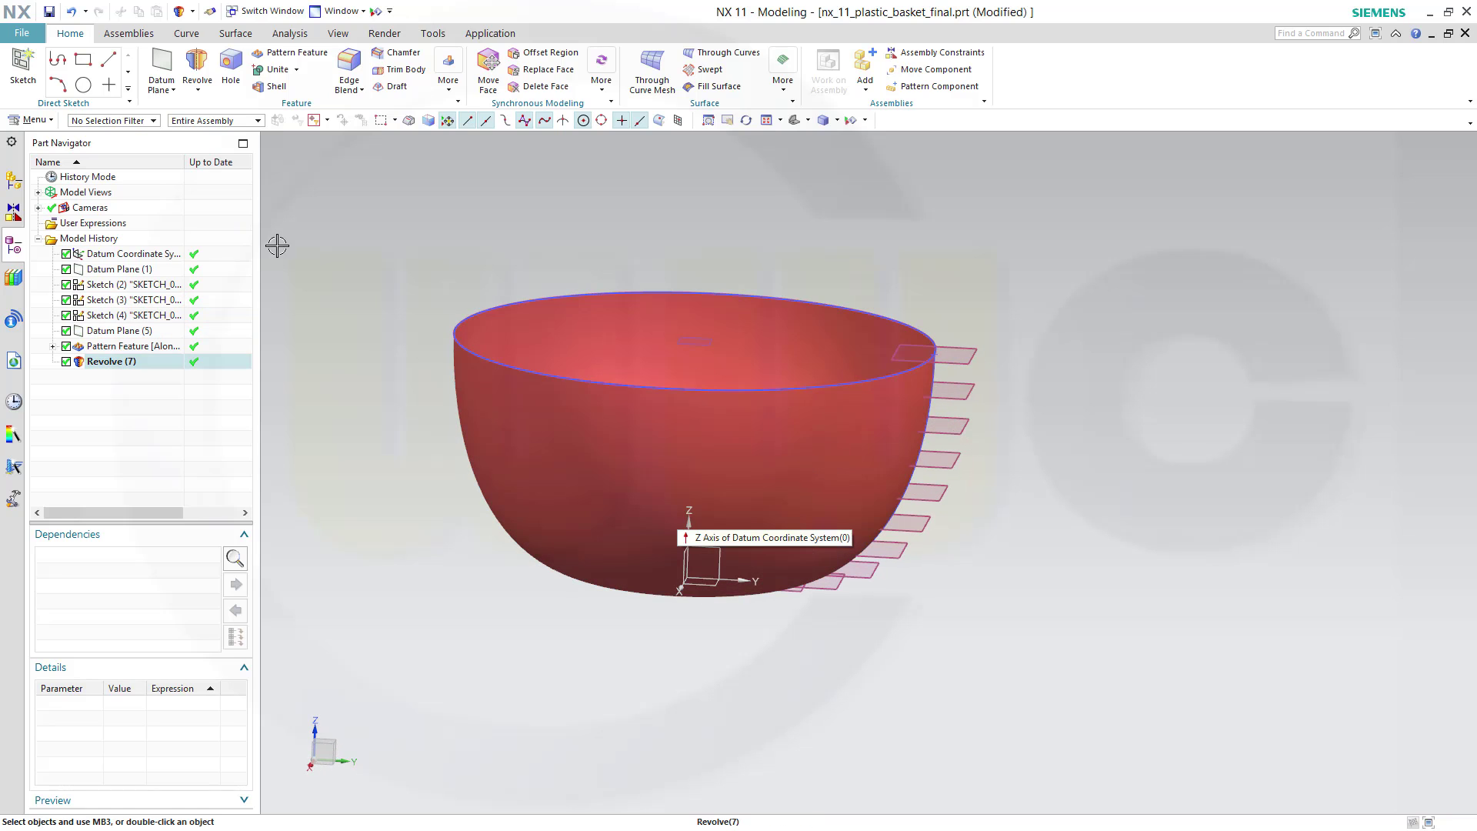
{"action": "left_click", "coordinate": [190, 37]}
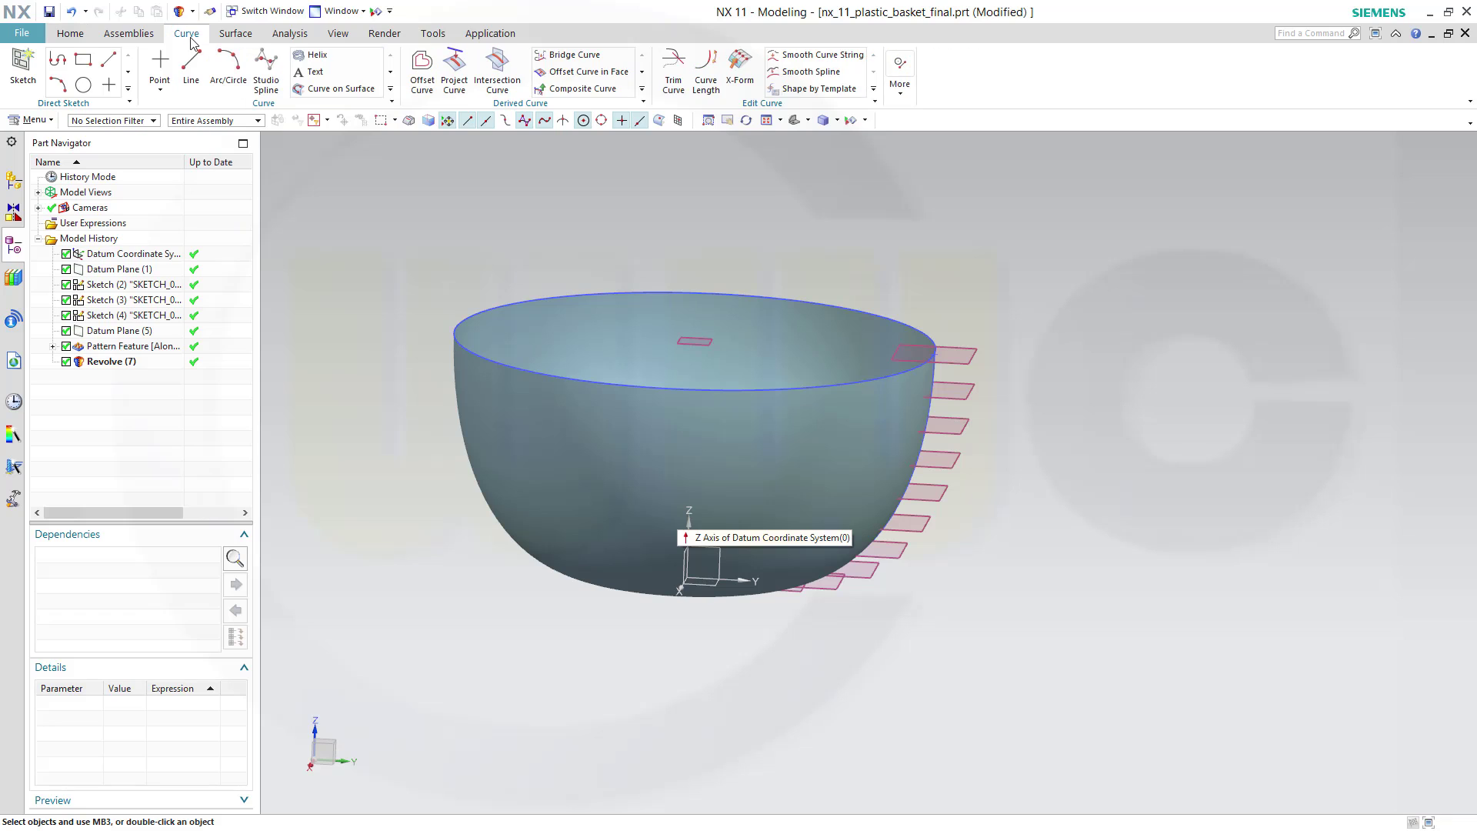
{"action": "left_click", "coordinate": [497, 73]}
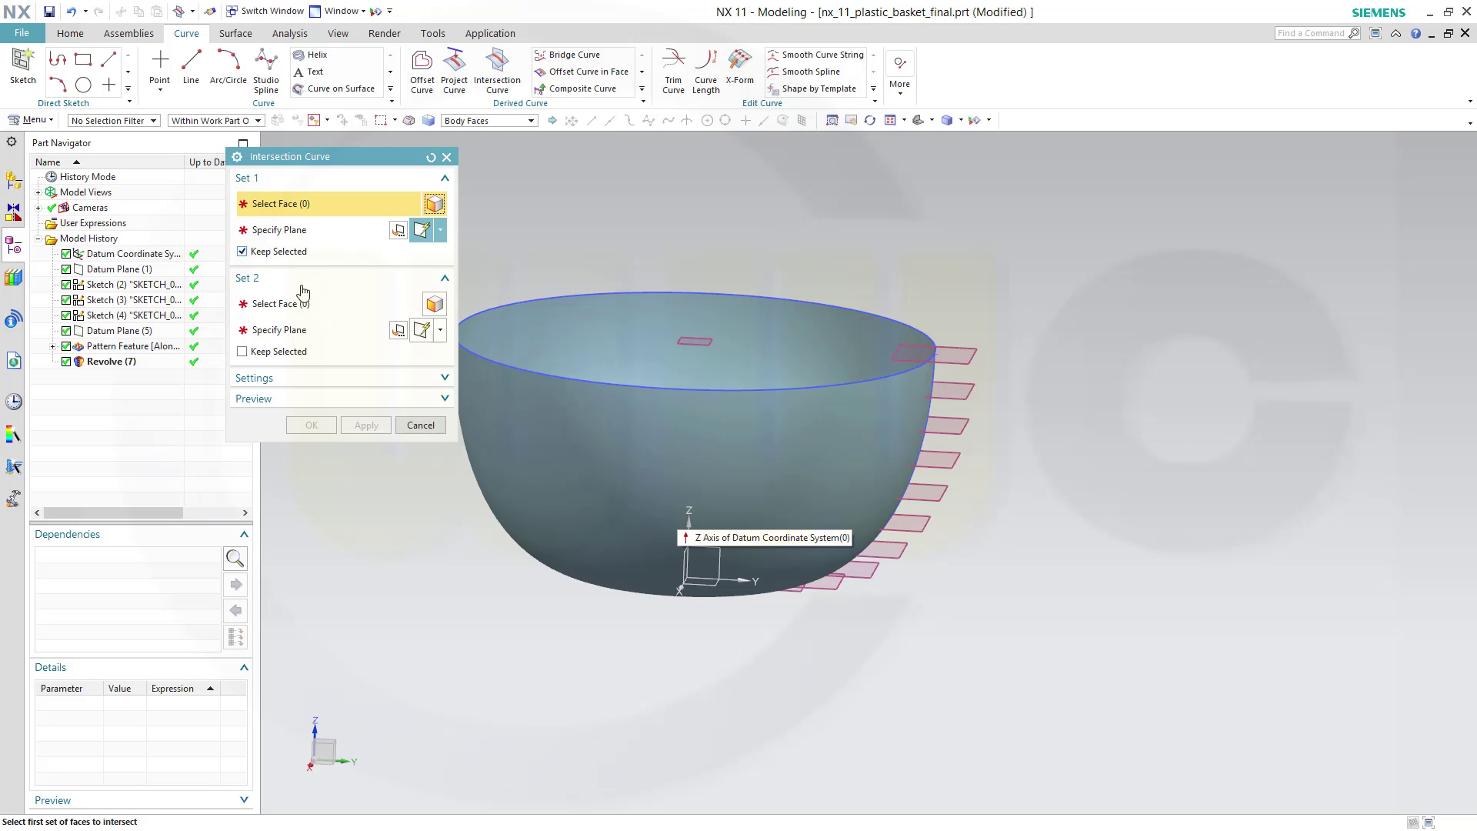
{"action": "left_click", "coordinate": [559, 450]}
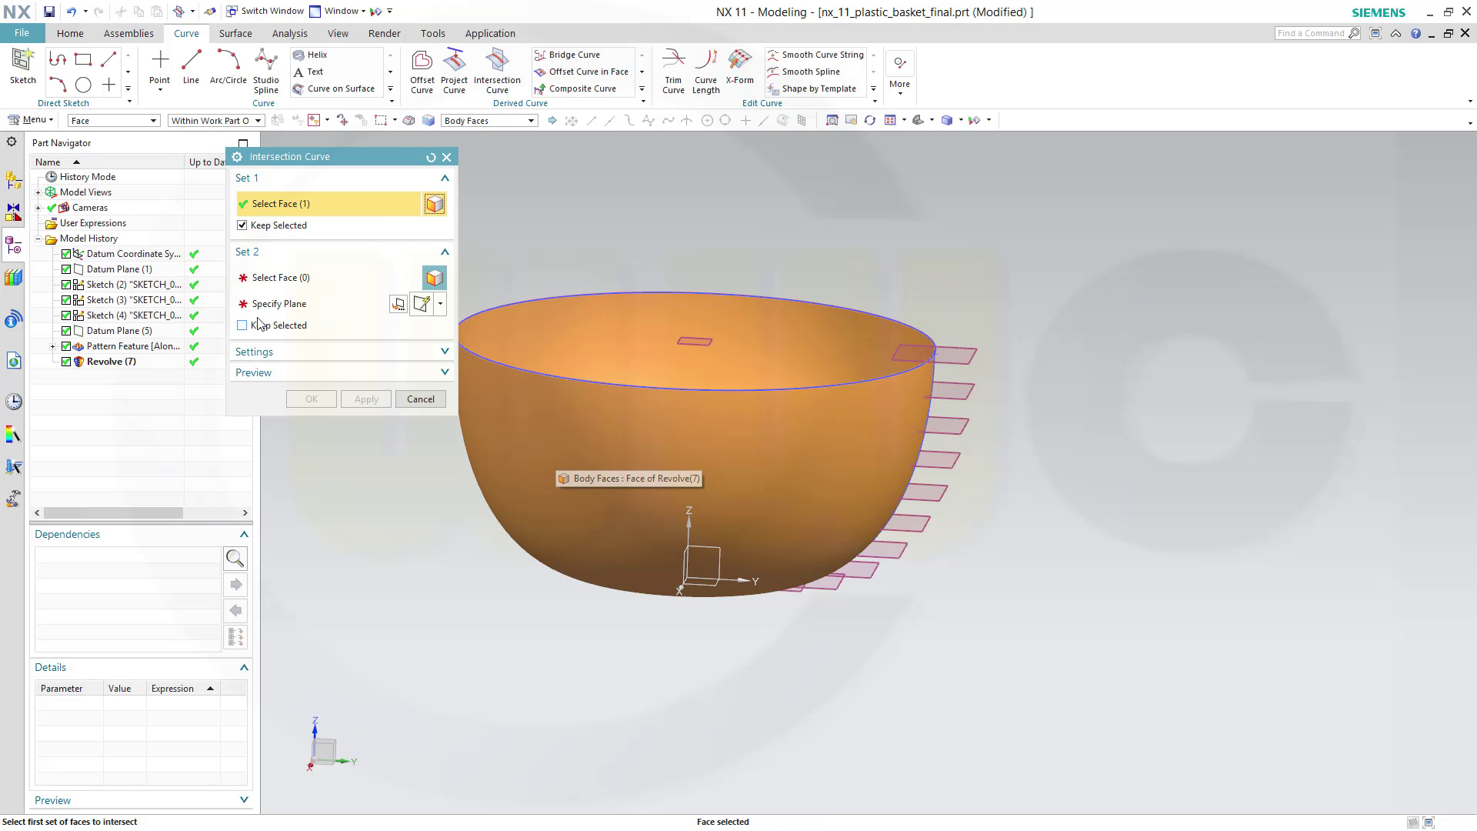
{"action": "left_click", "coordinate": [278, 304]}
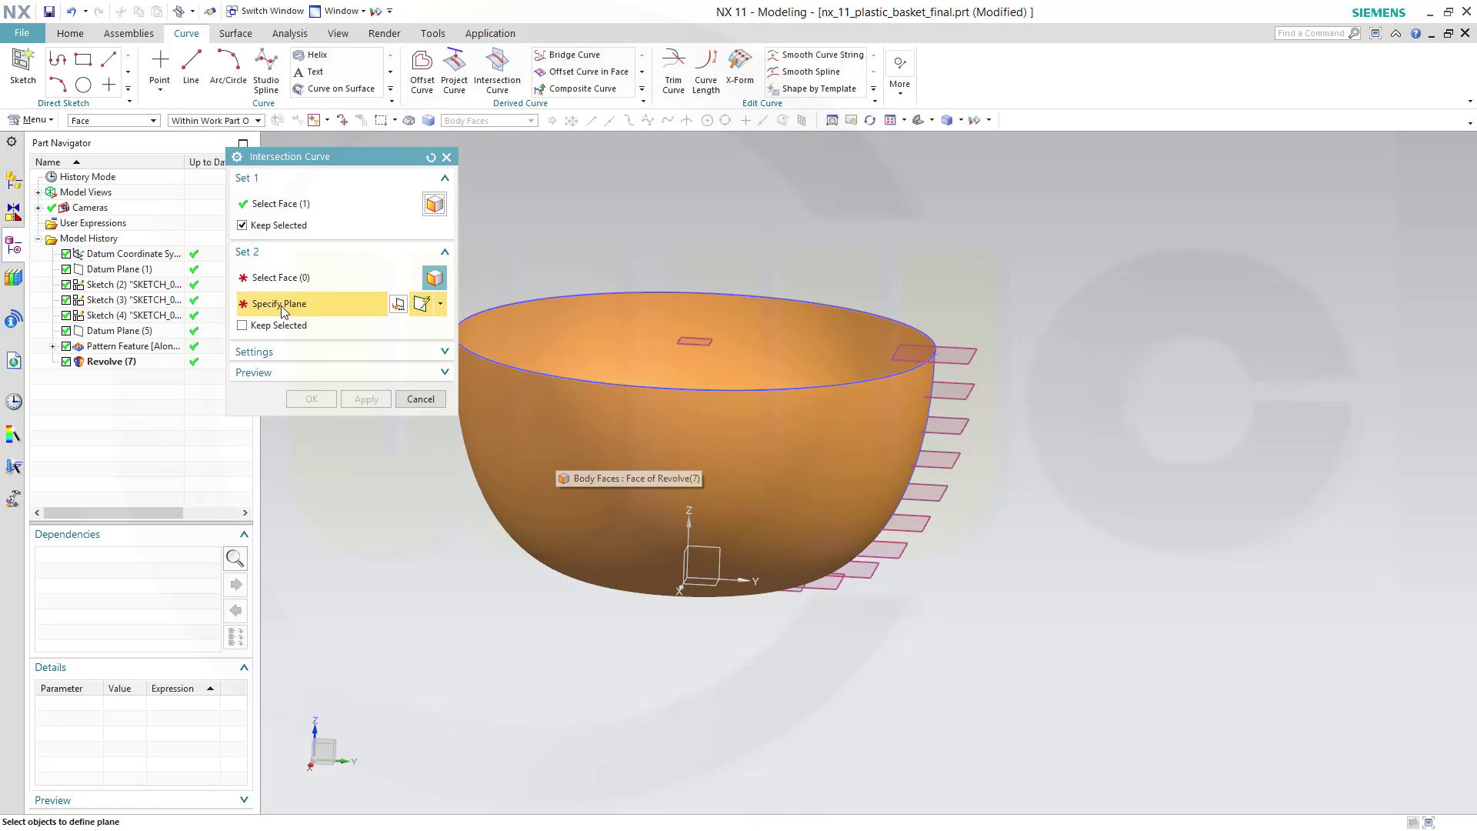
{"action": "left_click", "coordinate": [974, 396]}
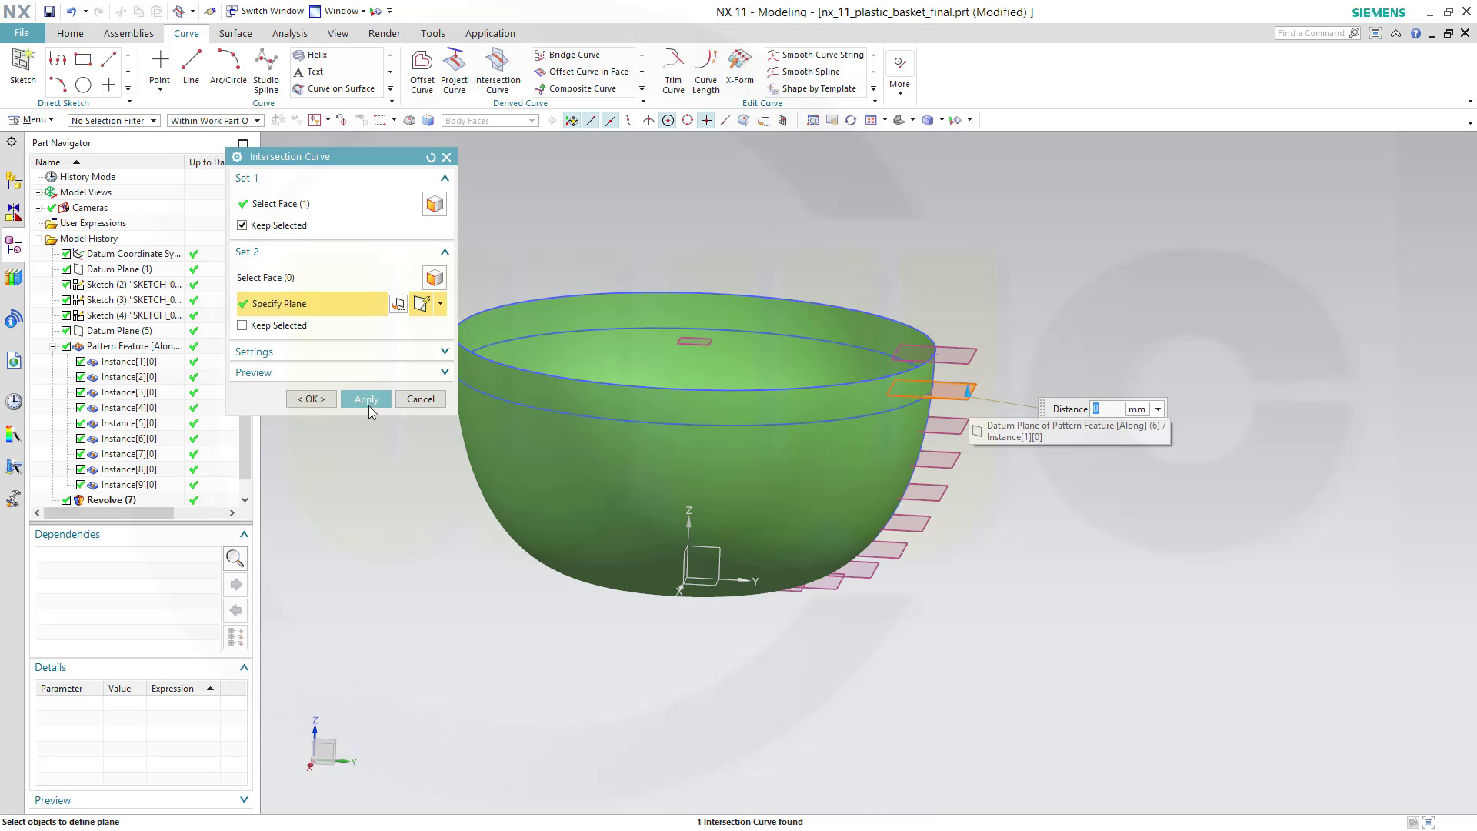
{"action": "left_click", "coordinate": [366, 401]}
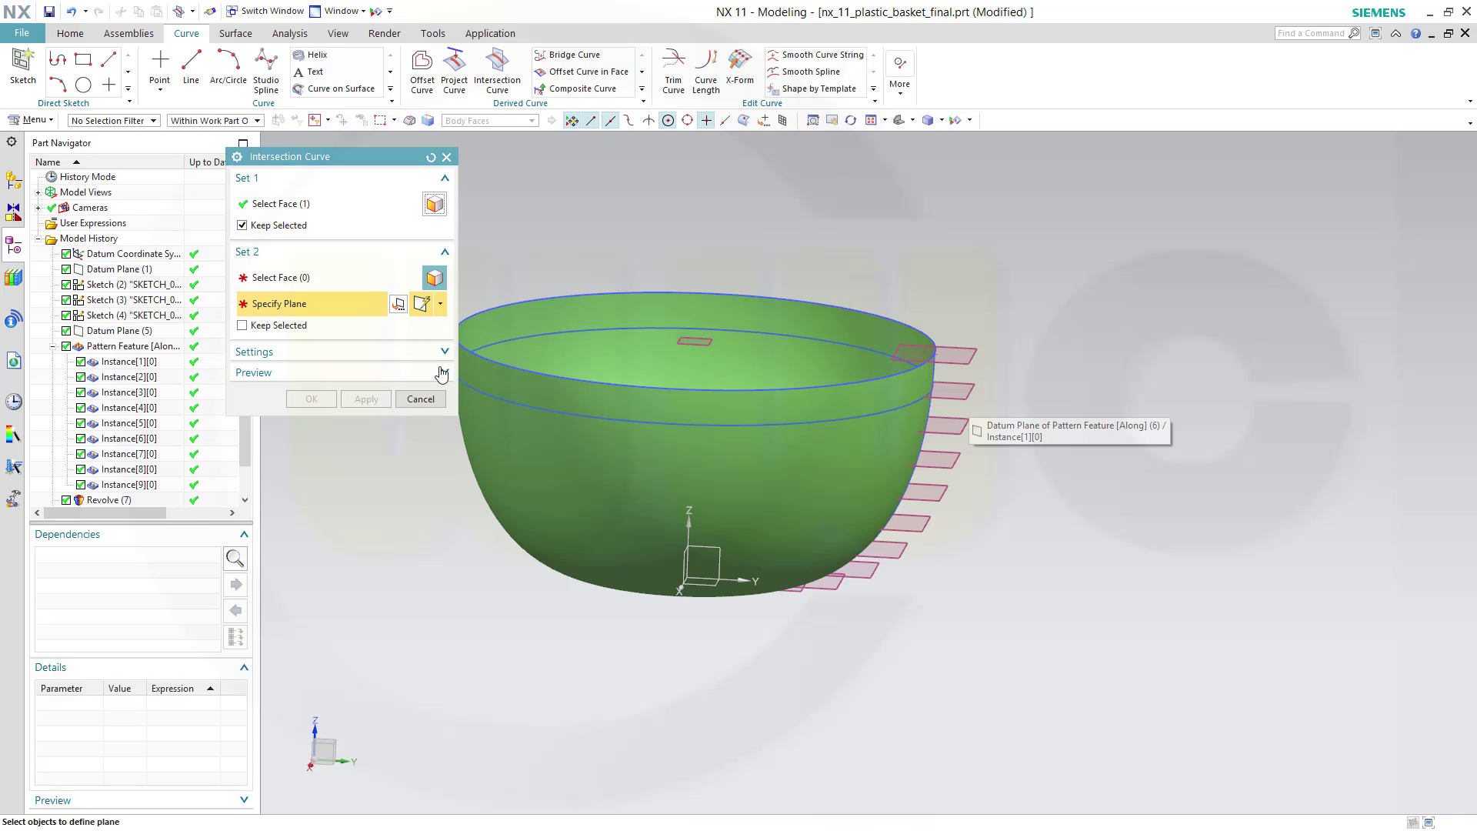
Create intersection curves between the revolved face and the second and third patterned datum planes below the rim.
{"action": "left_click", "coordinate": [947, 429]}
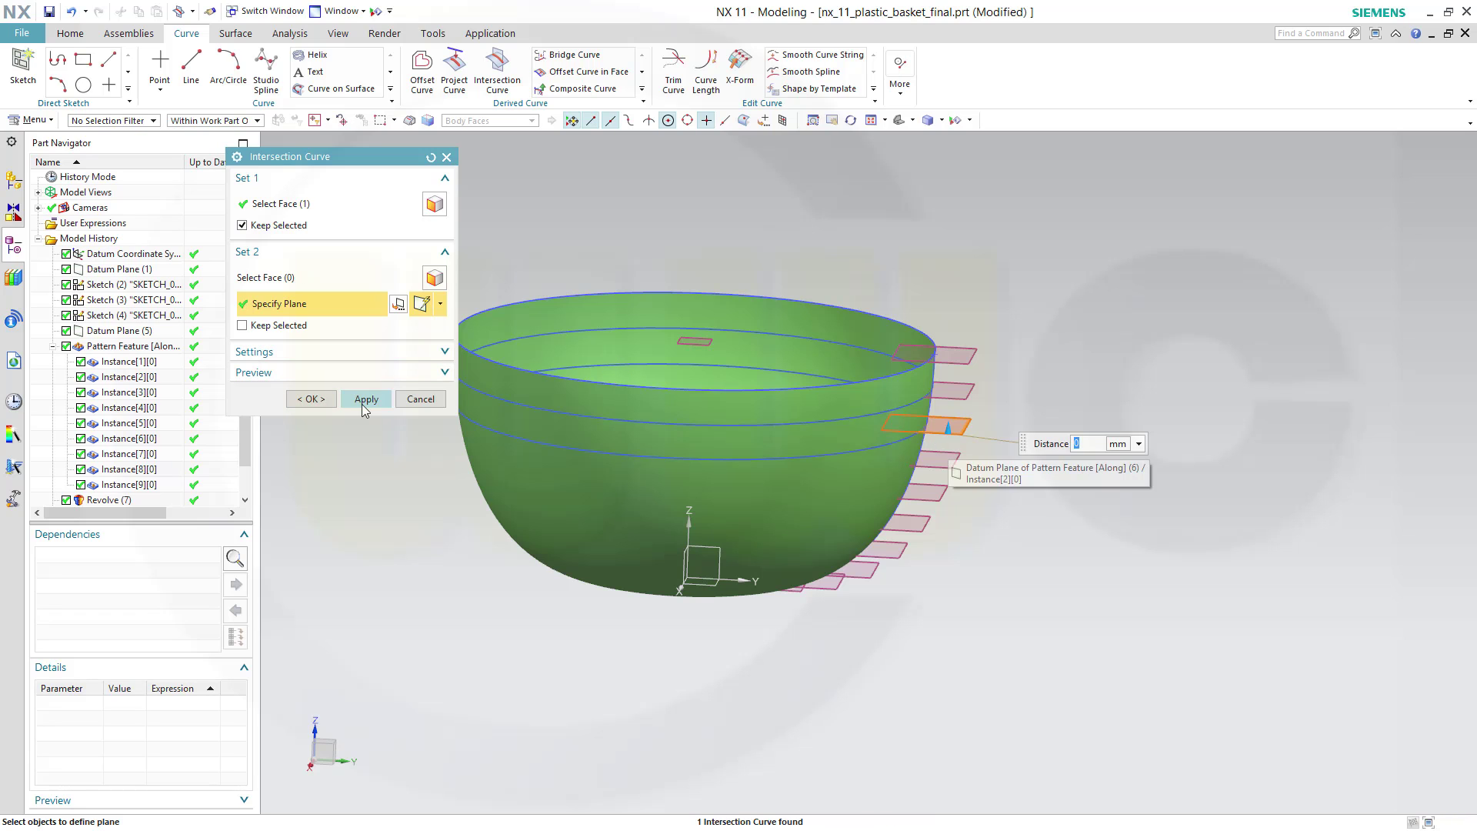
{"action": "left_click", "coordinate": [364, 402]}
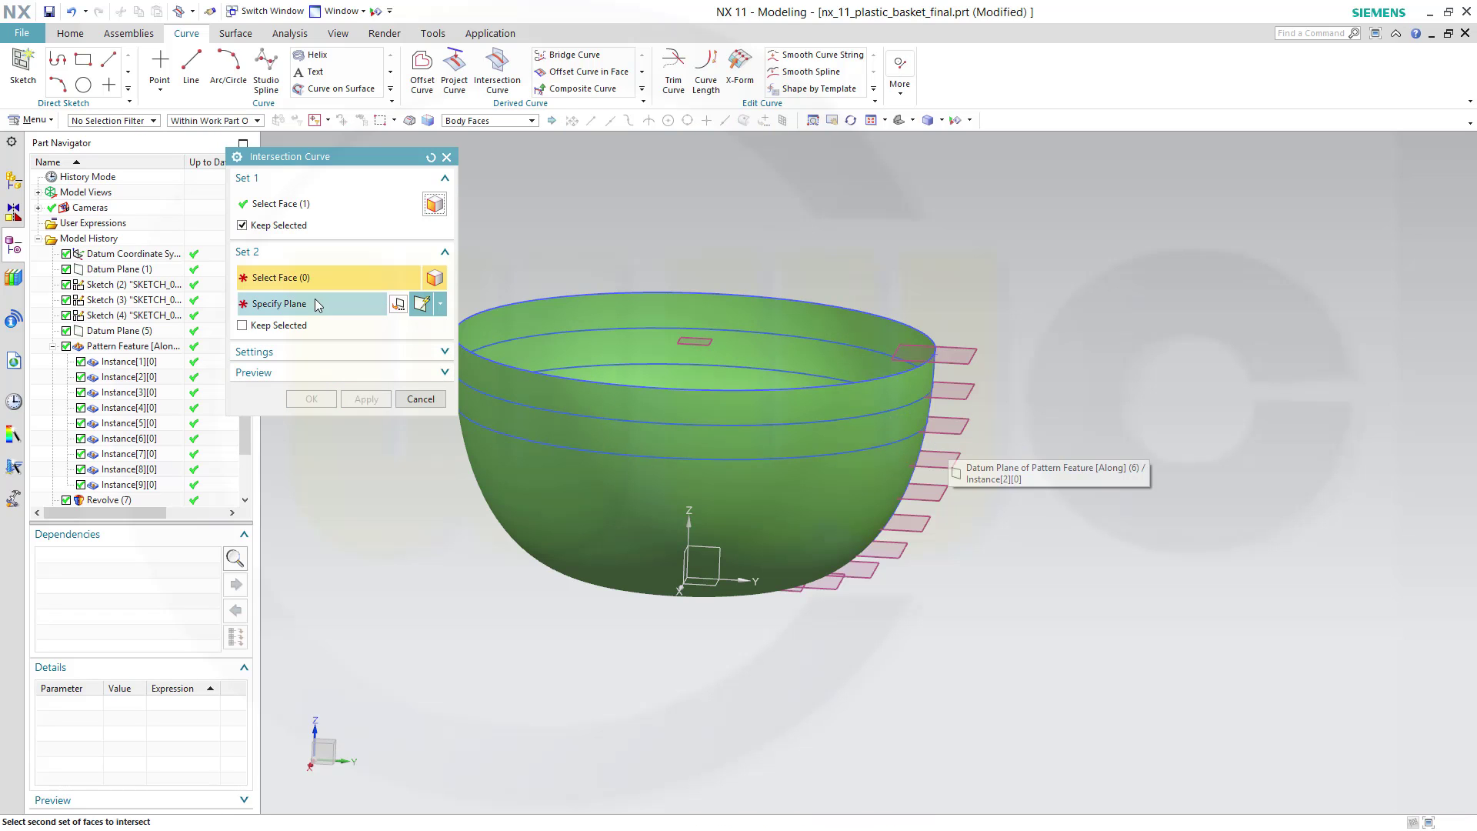
{"action": "left_click", "coordinate": [932, 460]}
{"action": "middle_click_drag", "start_coordinate": [874, 686], "coordinate": [884, 669]}
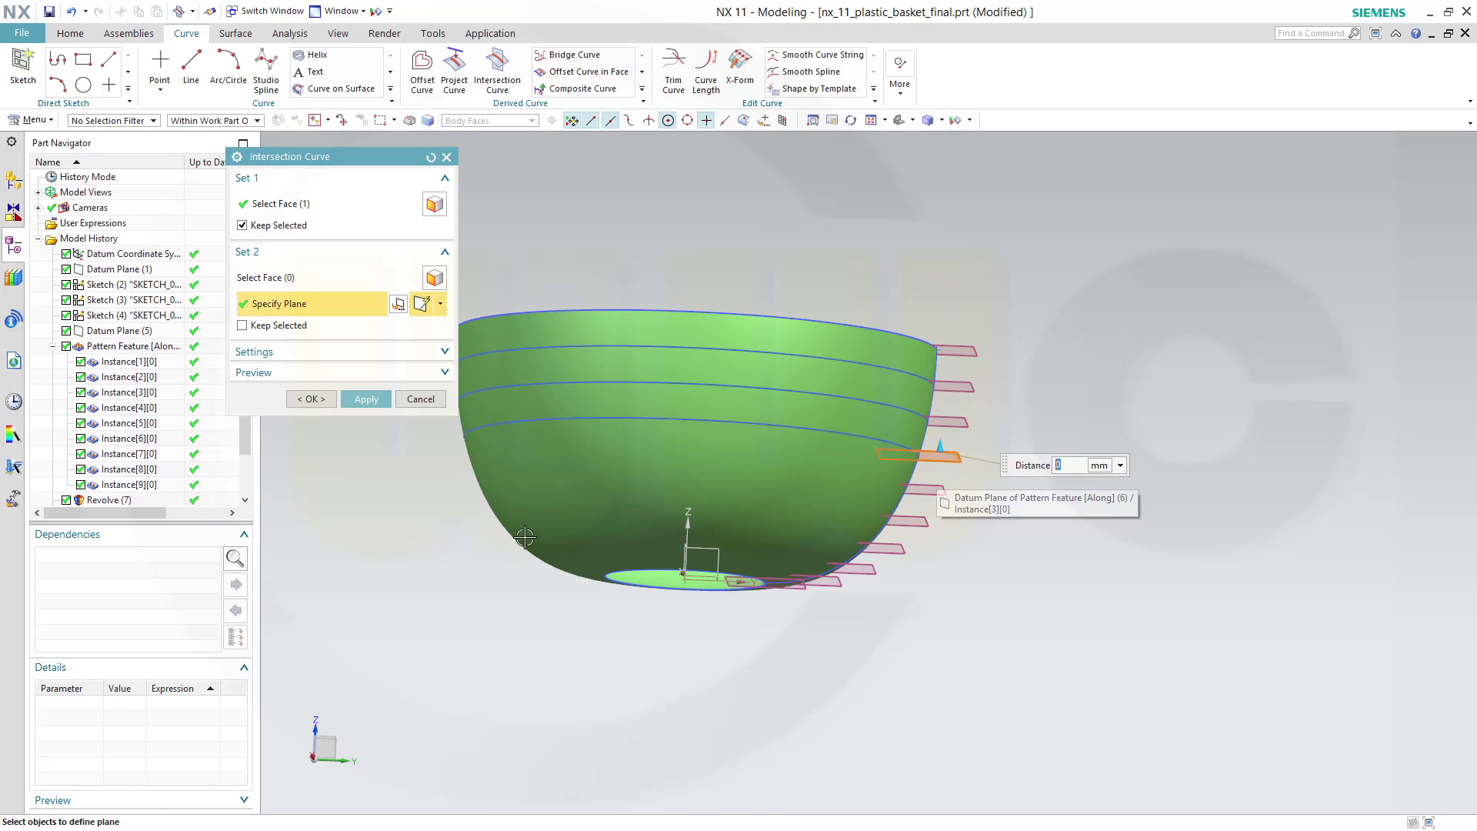
{"action": "left_click", "coordinate": [367, 399]}
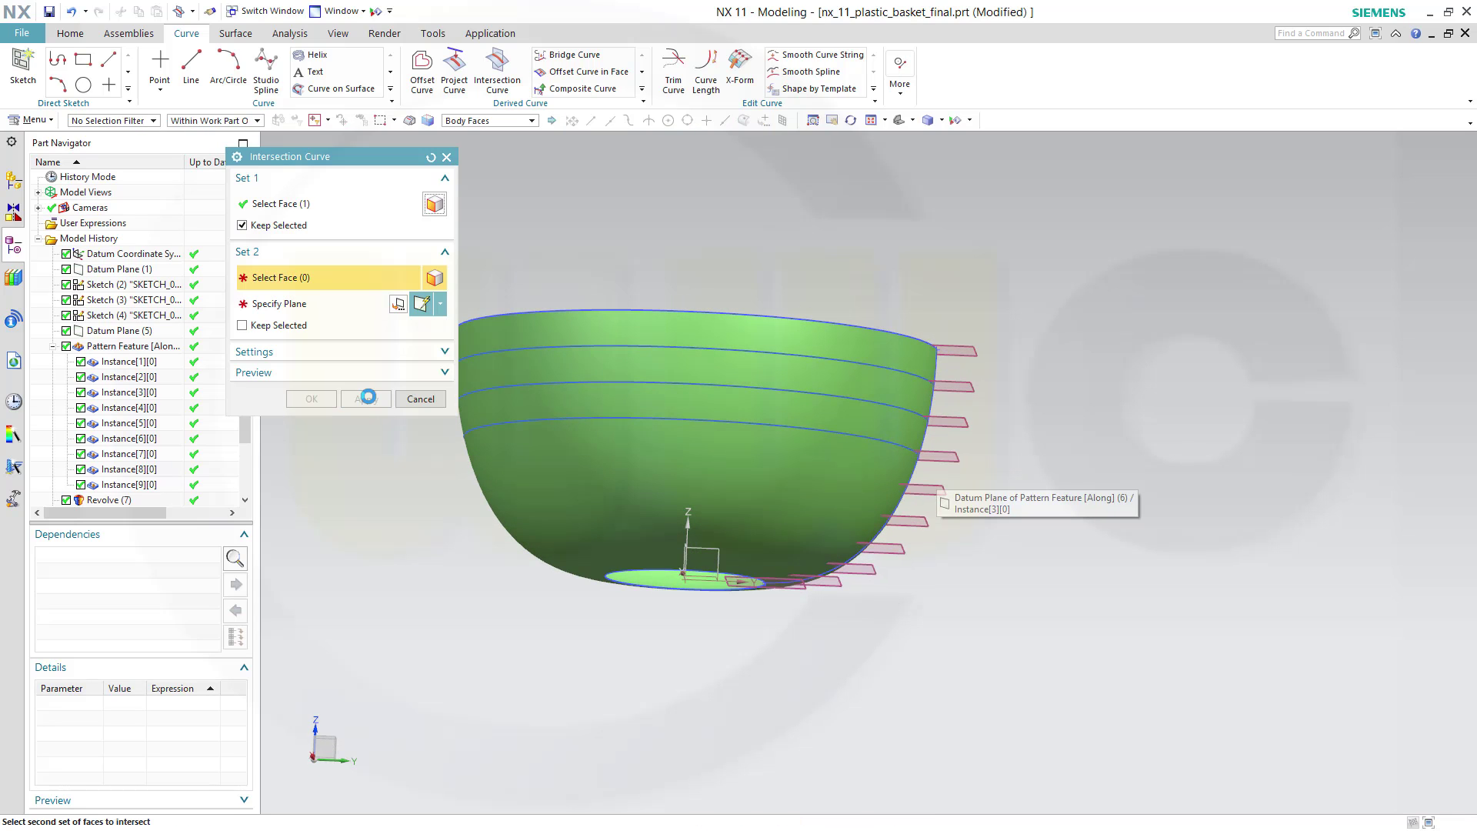
Create intersection curves between the revolved face and the fourth and fifth patterned datum planes below the rim.
{"action": "left_click", "coordinate": [297, 305]}
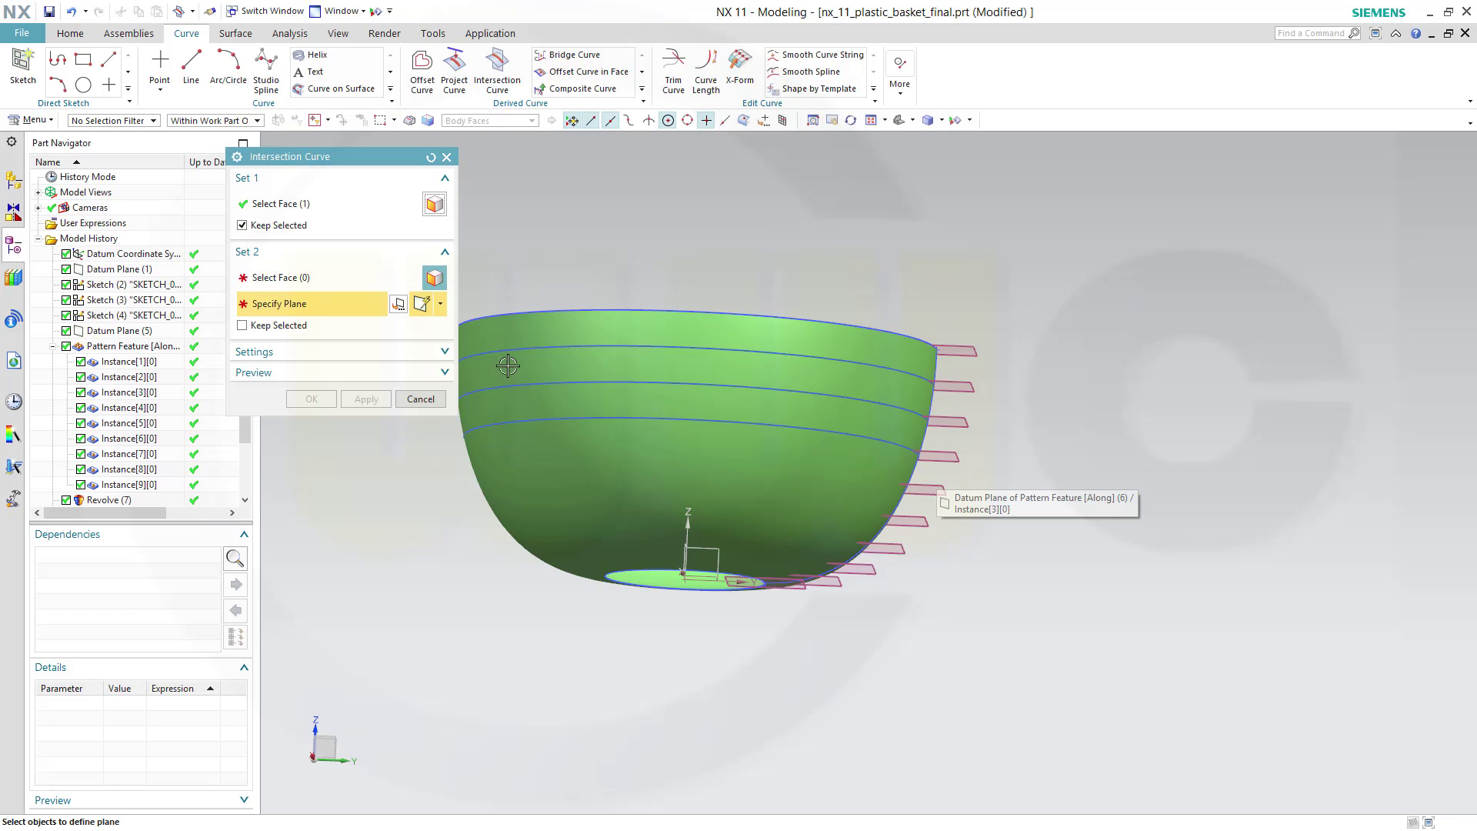
{"action": "left_click", "coordinate": [919, 488]}
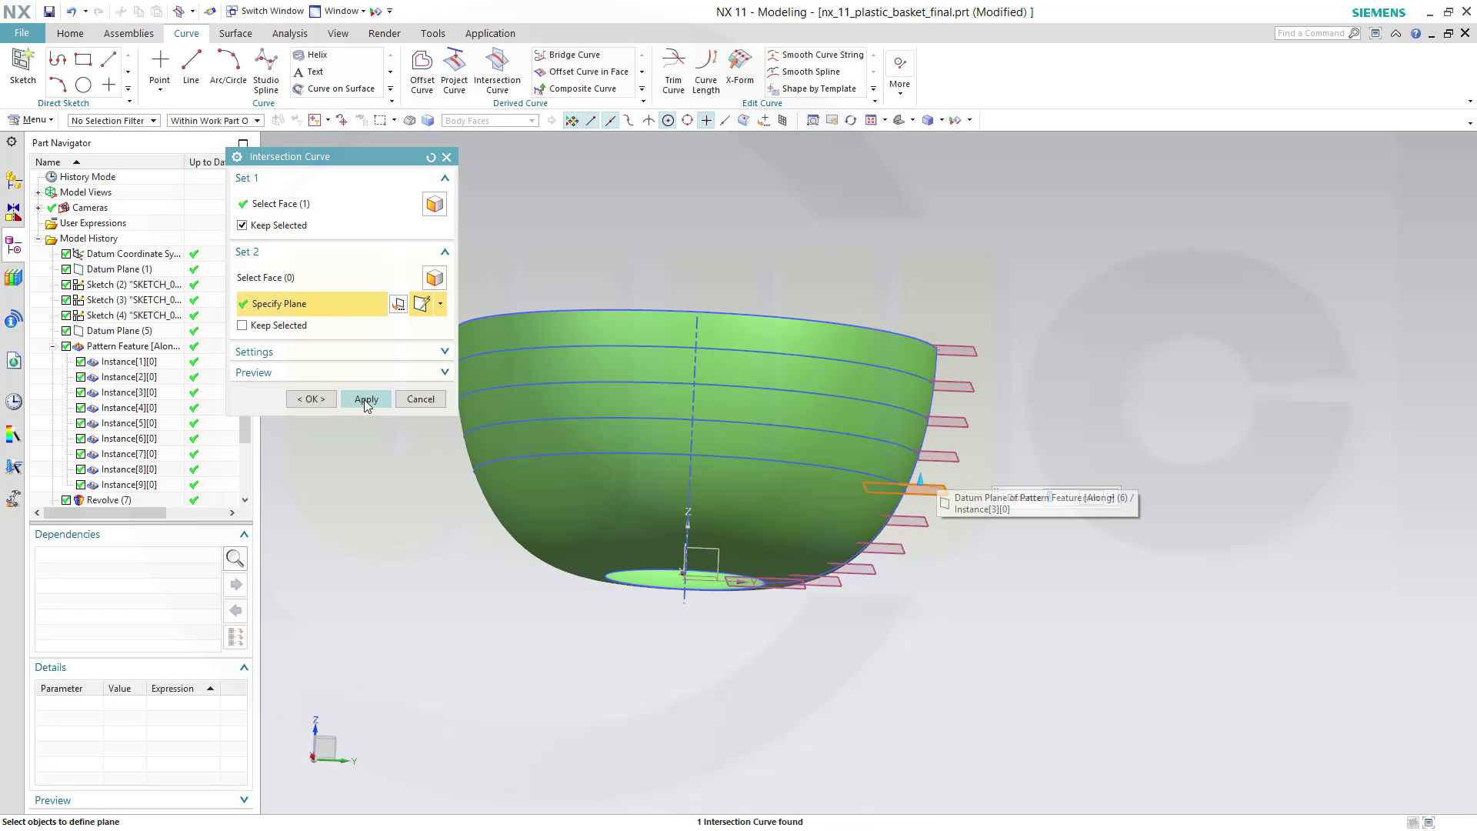
{"action": "left_click", "coordinate": [363, 399]}
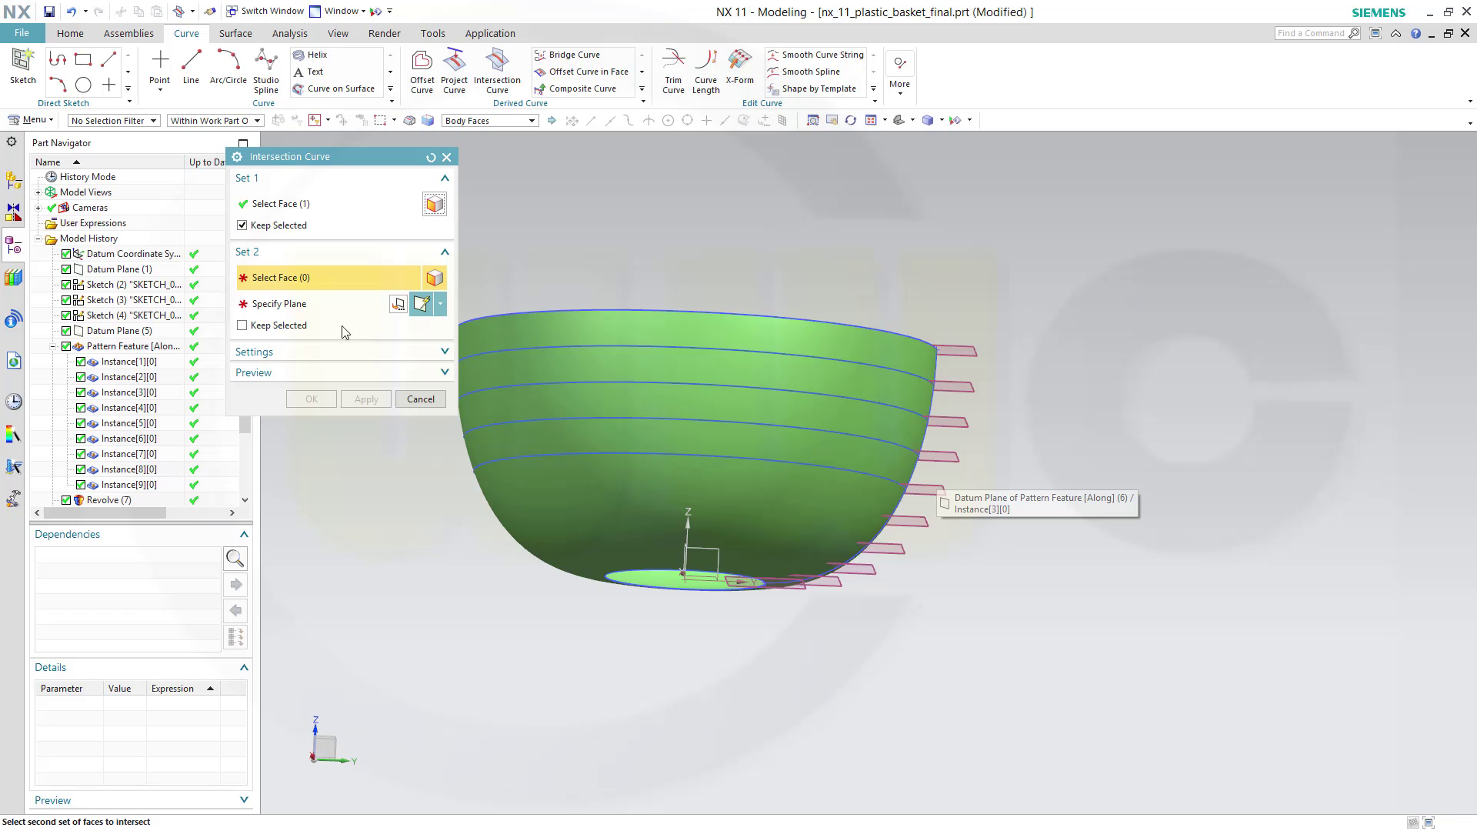
{"action": "left_click", "coordinate": [312, 303]}
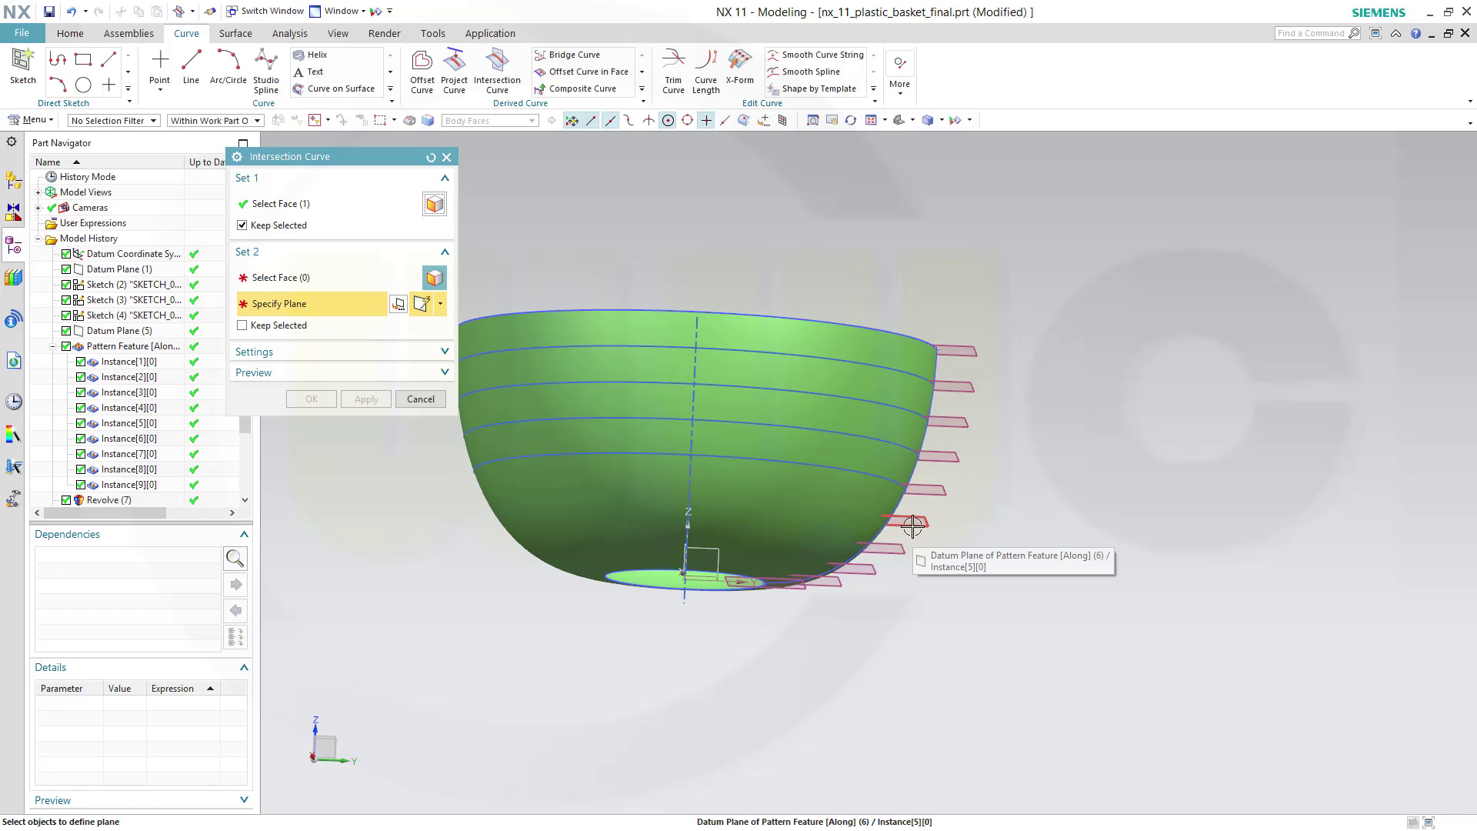
{"action": "left_click", "coordinate": [913, 525]}
{"action": "left_click", "coordinate": [363, 399]}
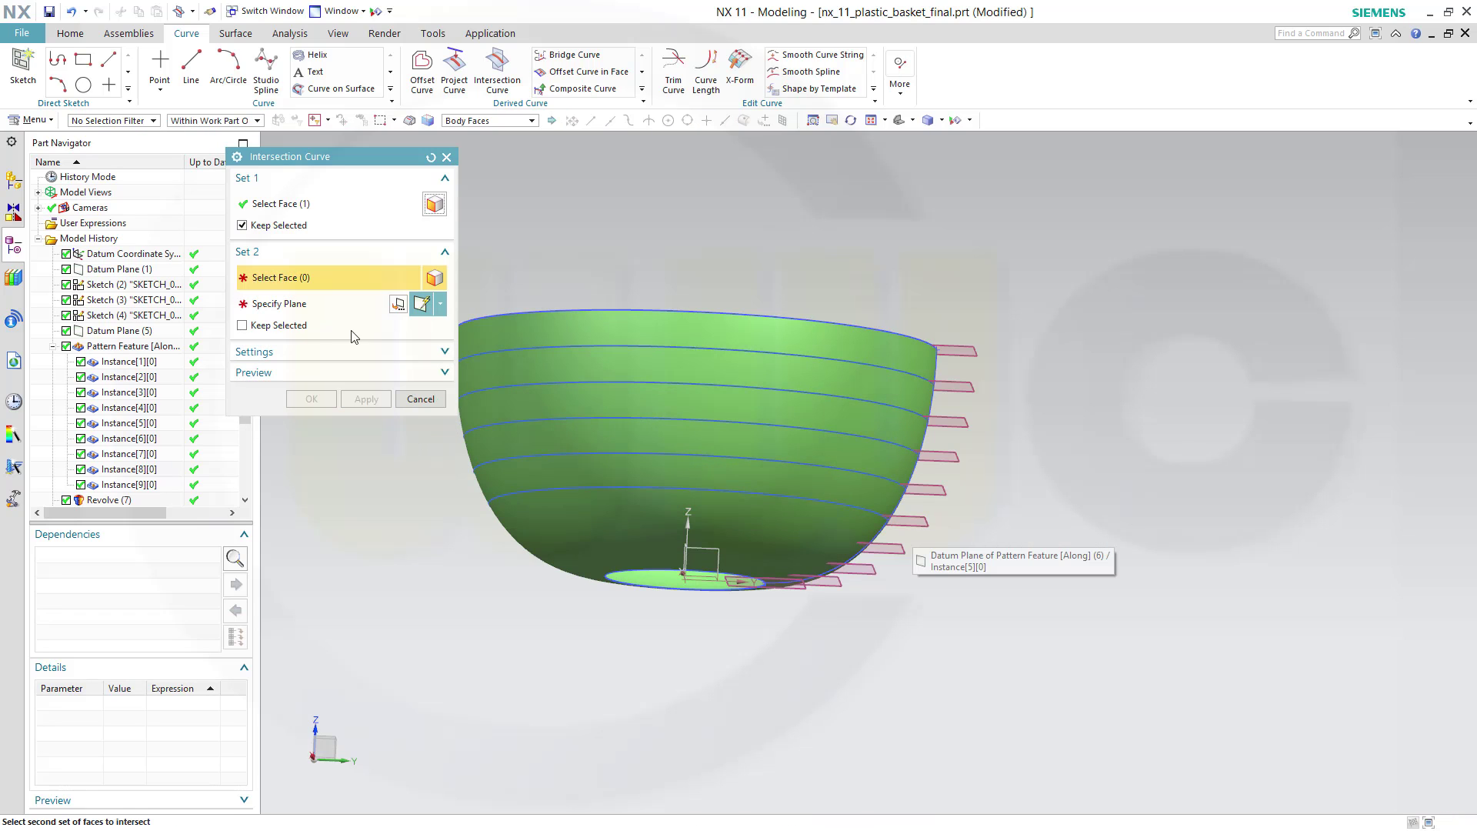
Create intersection curves between the revolved face and the sixth and seventh patterned datum planes below the rim.
{"action": "left_click", "coordinate": [279, 305]}
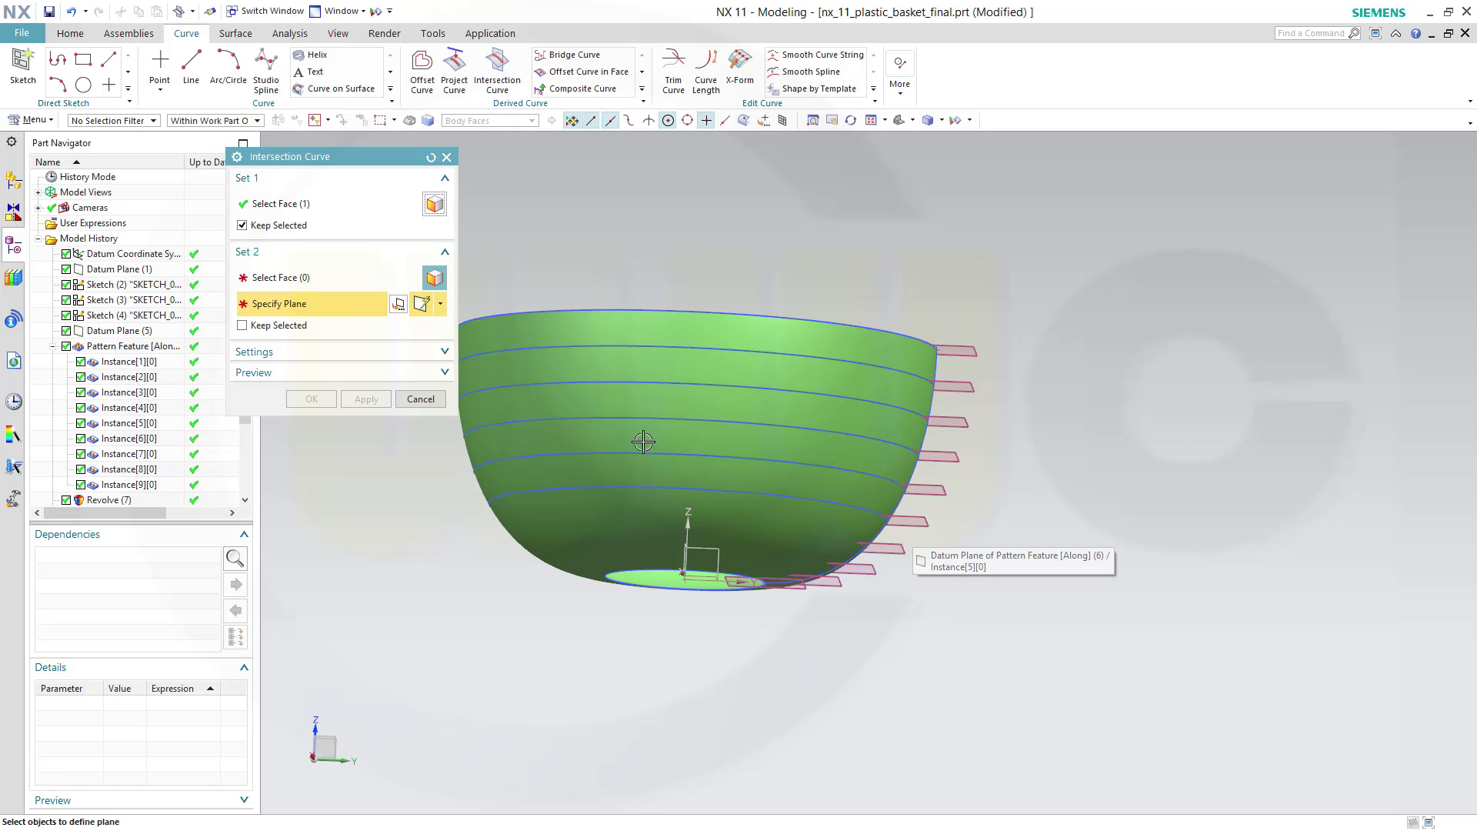
{"action": "left_click", "coordinate": [870, 547]}
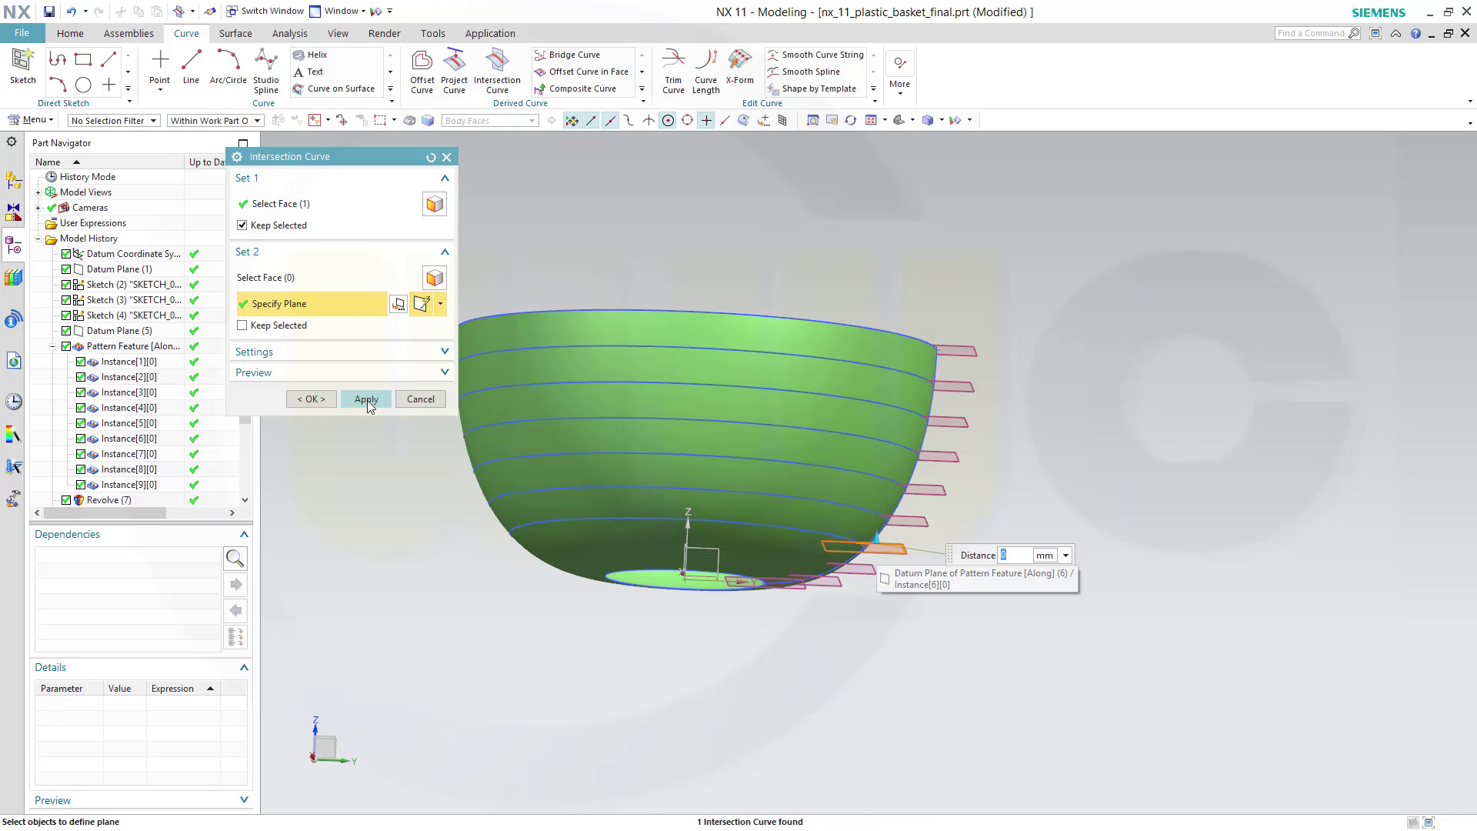
{"action": "left_click", "coordinate": [365, 399]}
{"action": "left_click", "coordinate": [288, 312]}
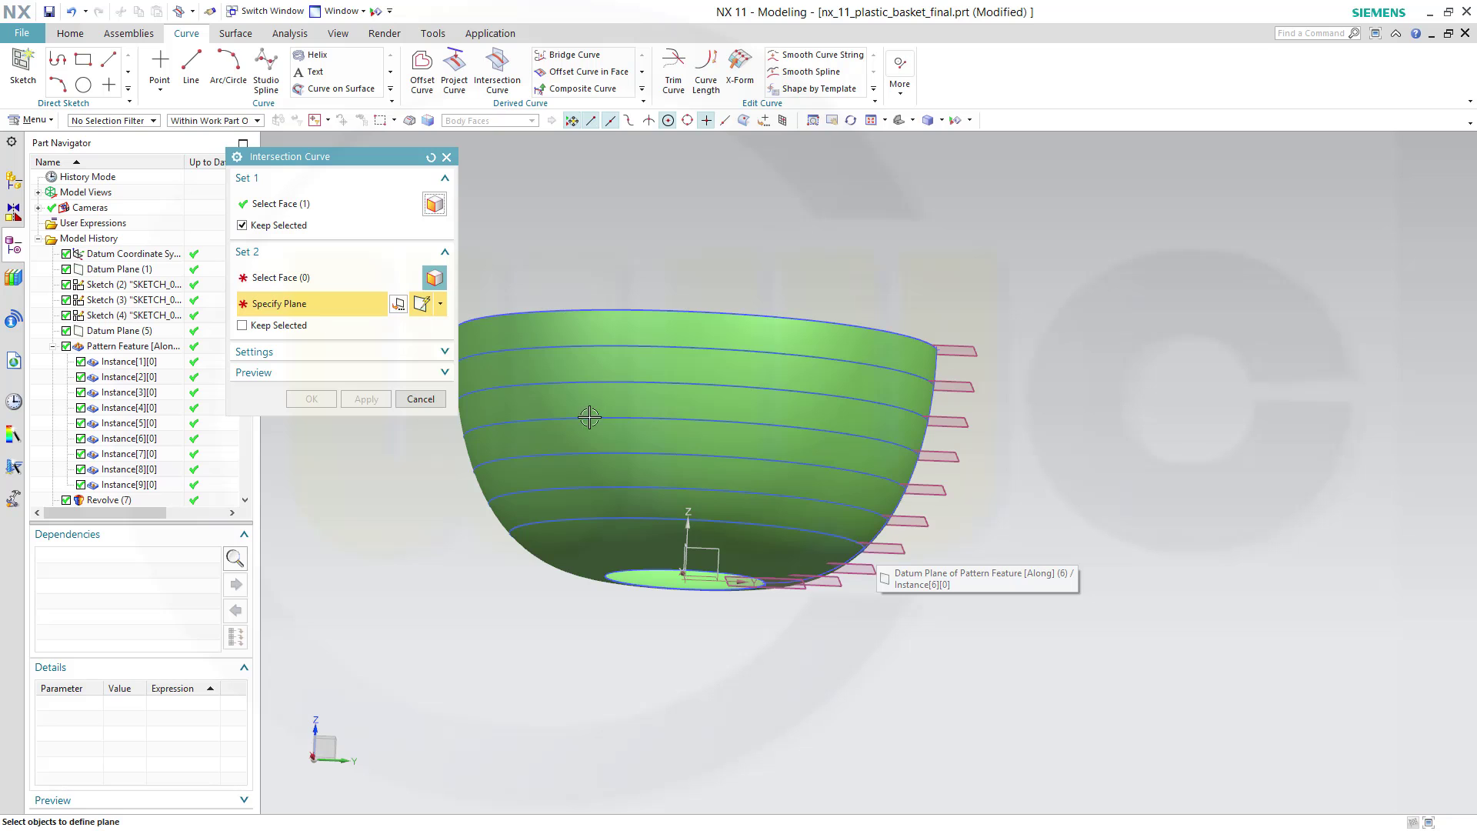
{"action": "left_click", "coordinate": [850, 567]}
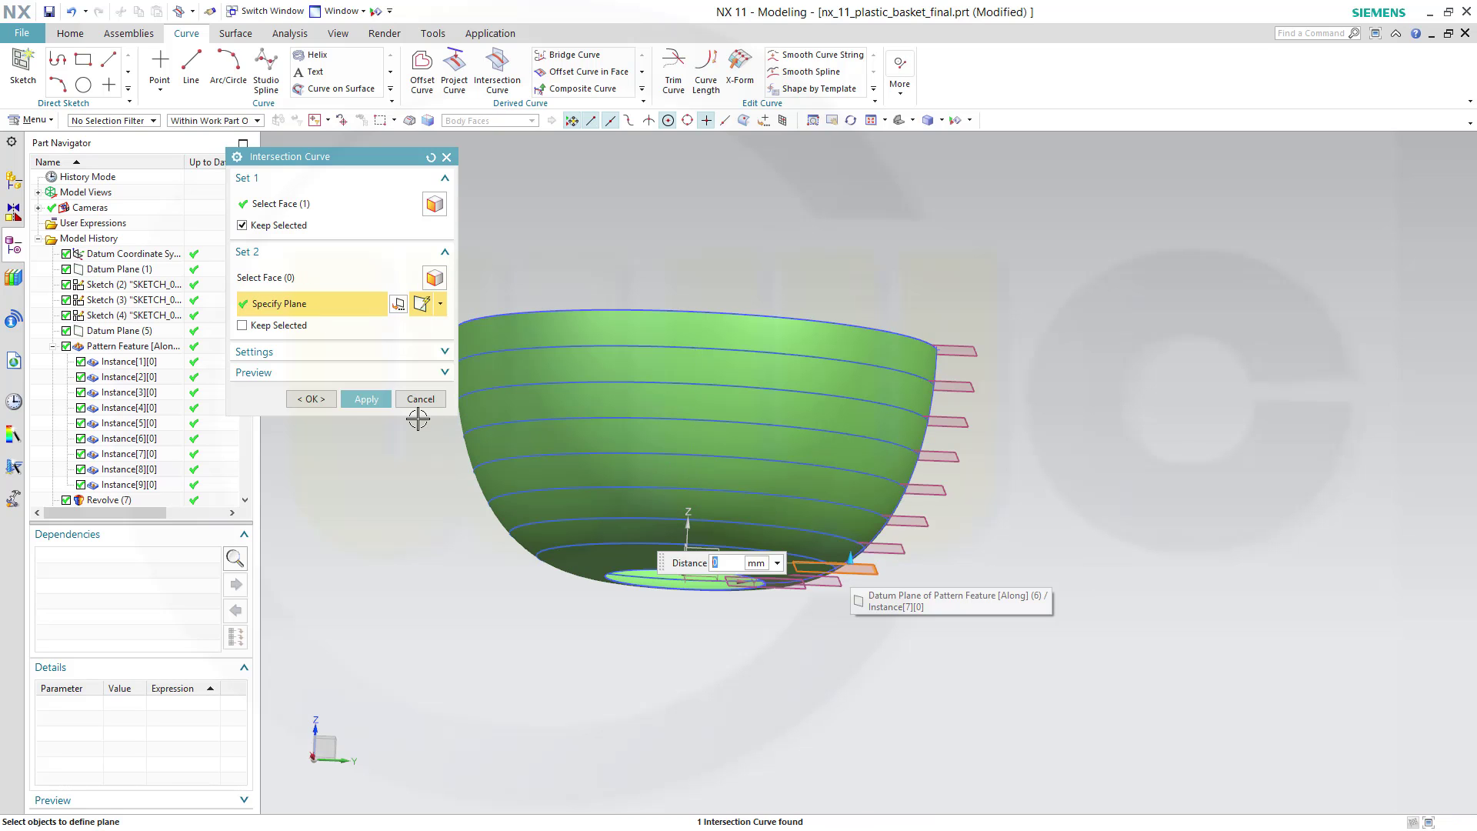
{"action": "left_click", "coordinate": [363, 400]}
Create the intersection curve between the revolved face and the eighth patterned datum plane below the rim, and finish the command.
{"action": "middle_click_drag", "start_coordinate": [492, 608], "coordinate": [494, 570]}
{"action": "left_click", "coordinate": [271, 305]}
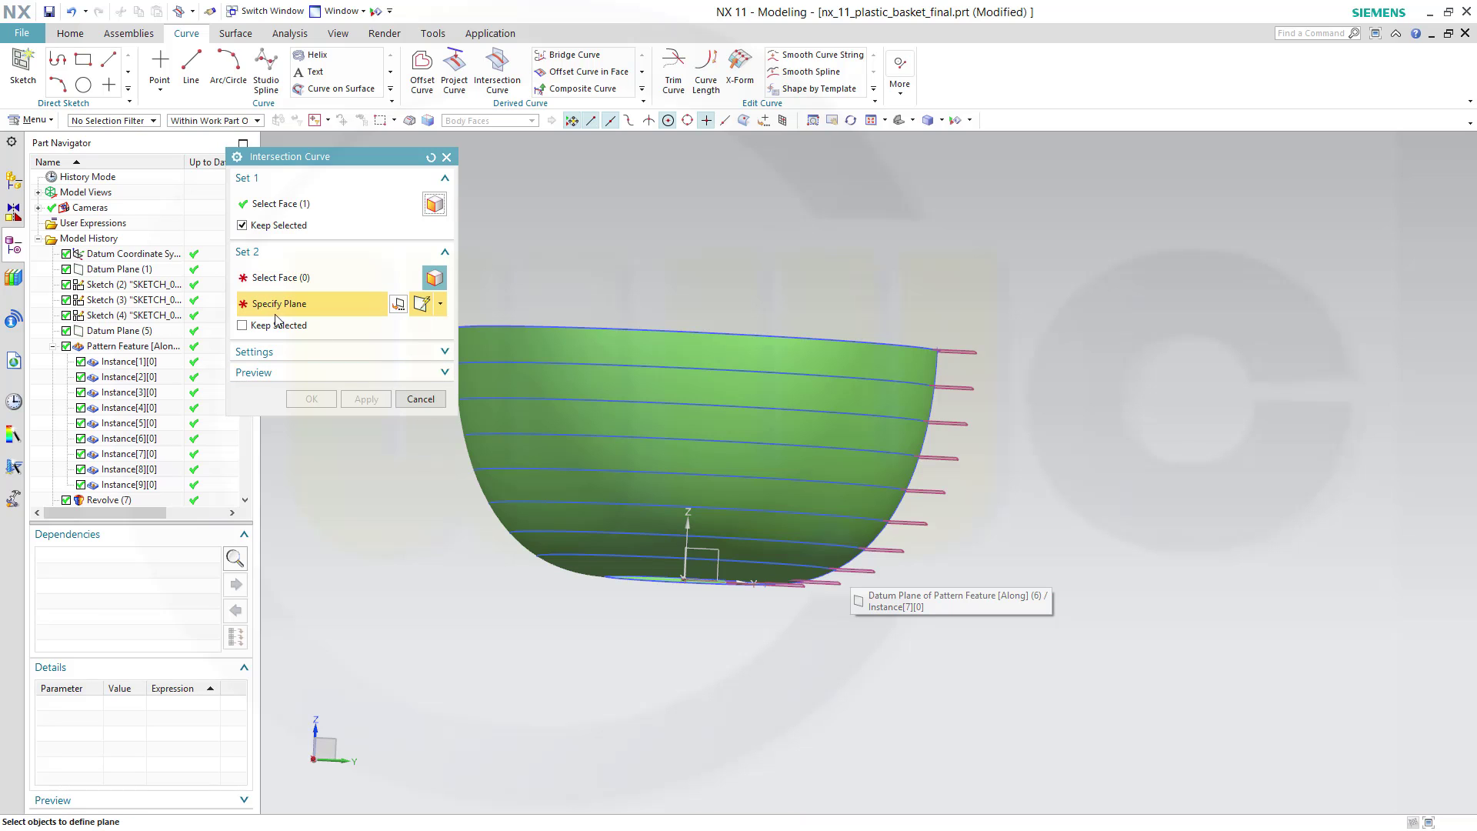
{"action": "left_click", "coordinate": [825, 582]}
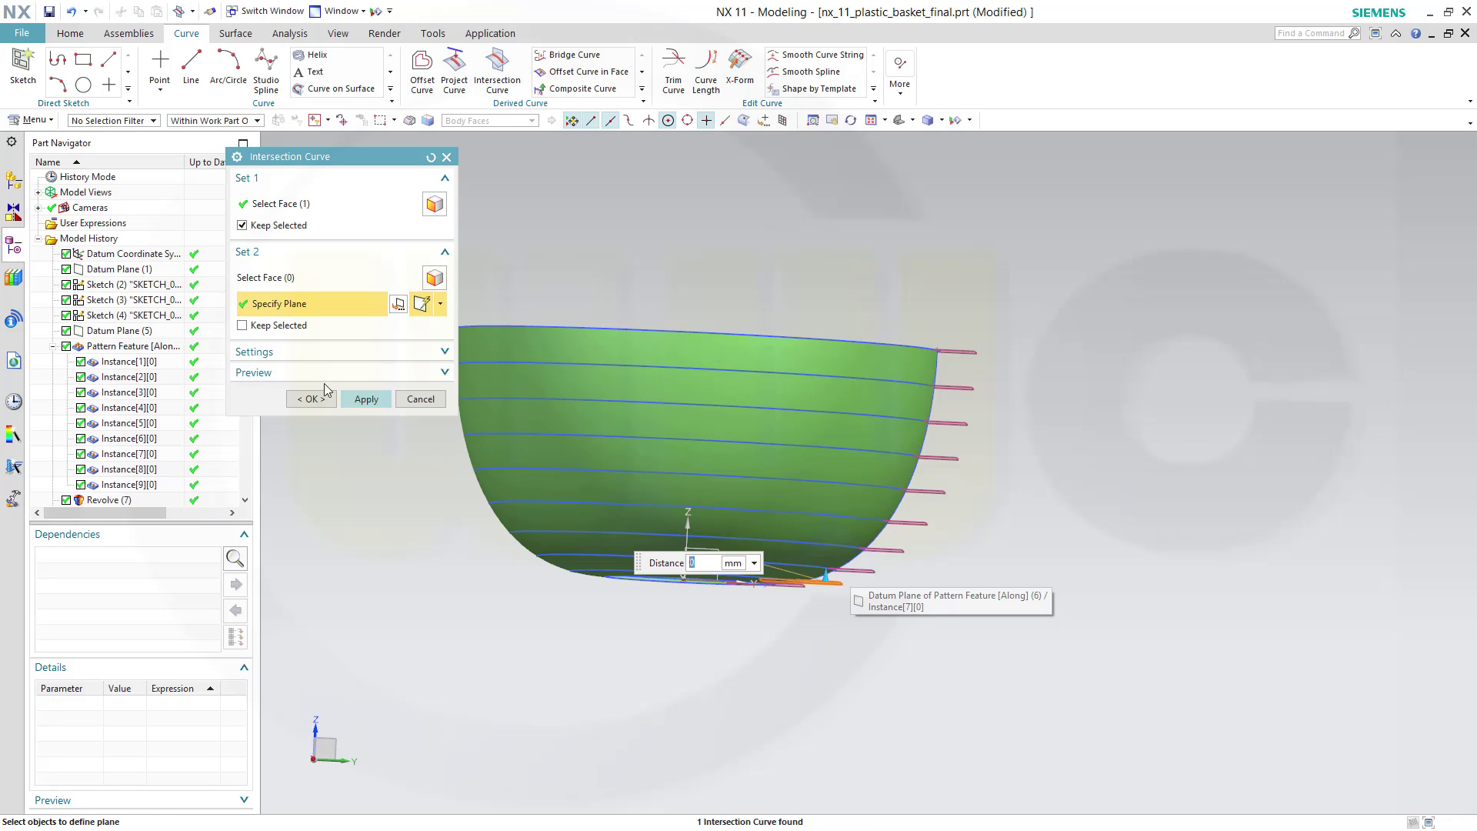
{"action": "left_click", "coordinate": [314, 400]}
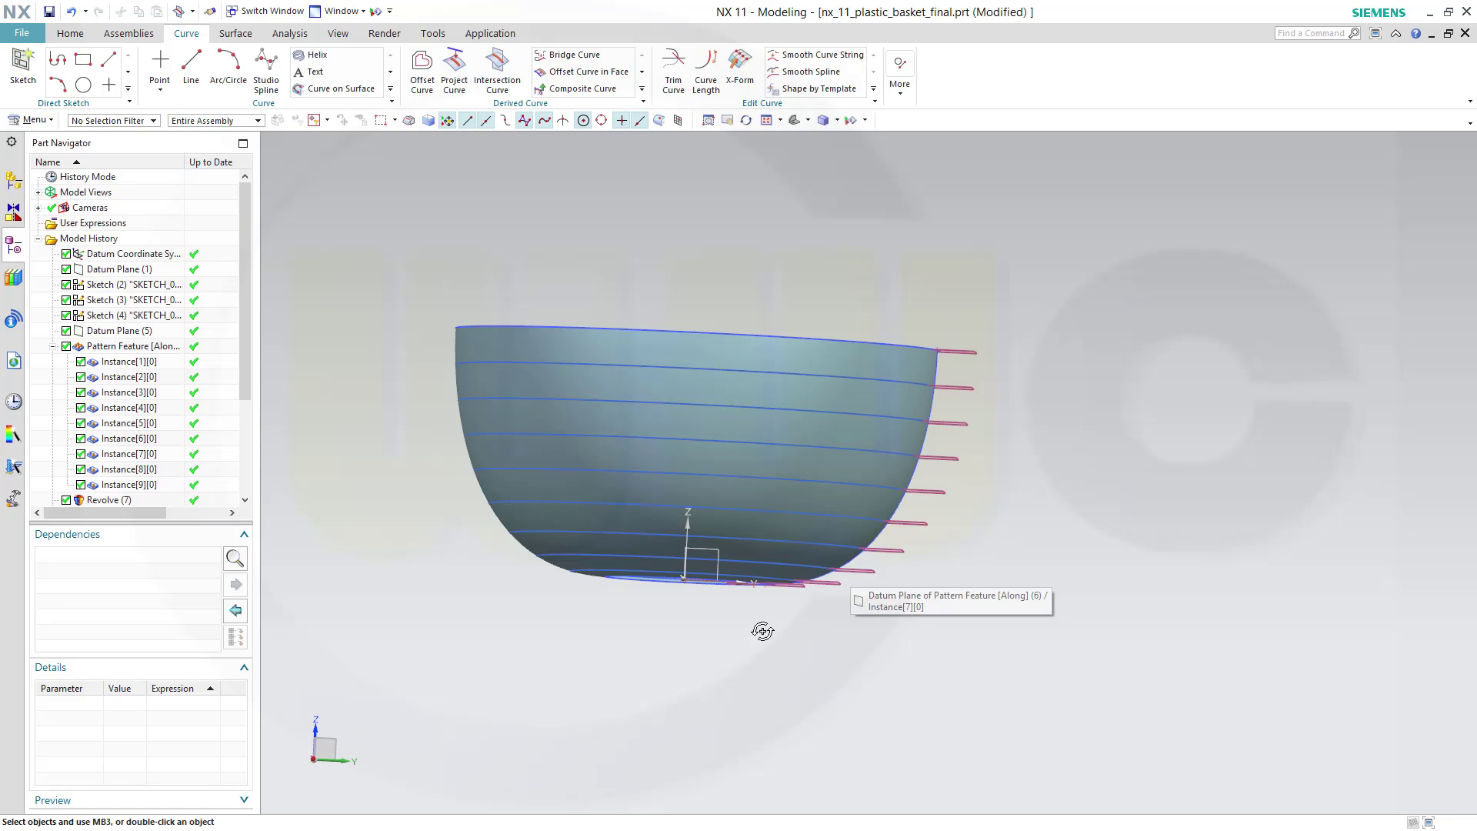
{"action": "middle_click_drag", "start_coordinate": [763, 630], "coordinate": [767, 607]}
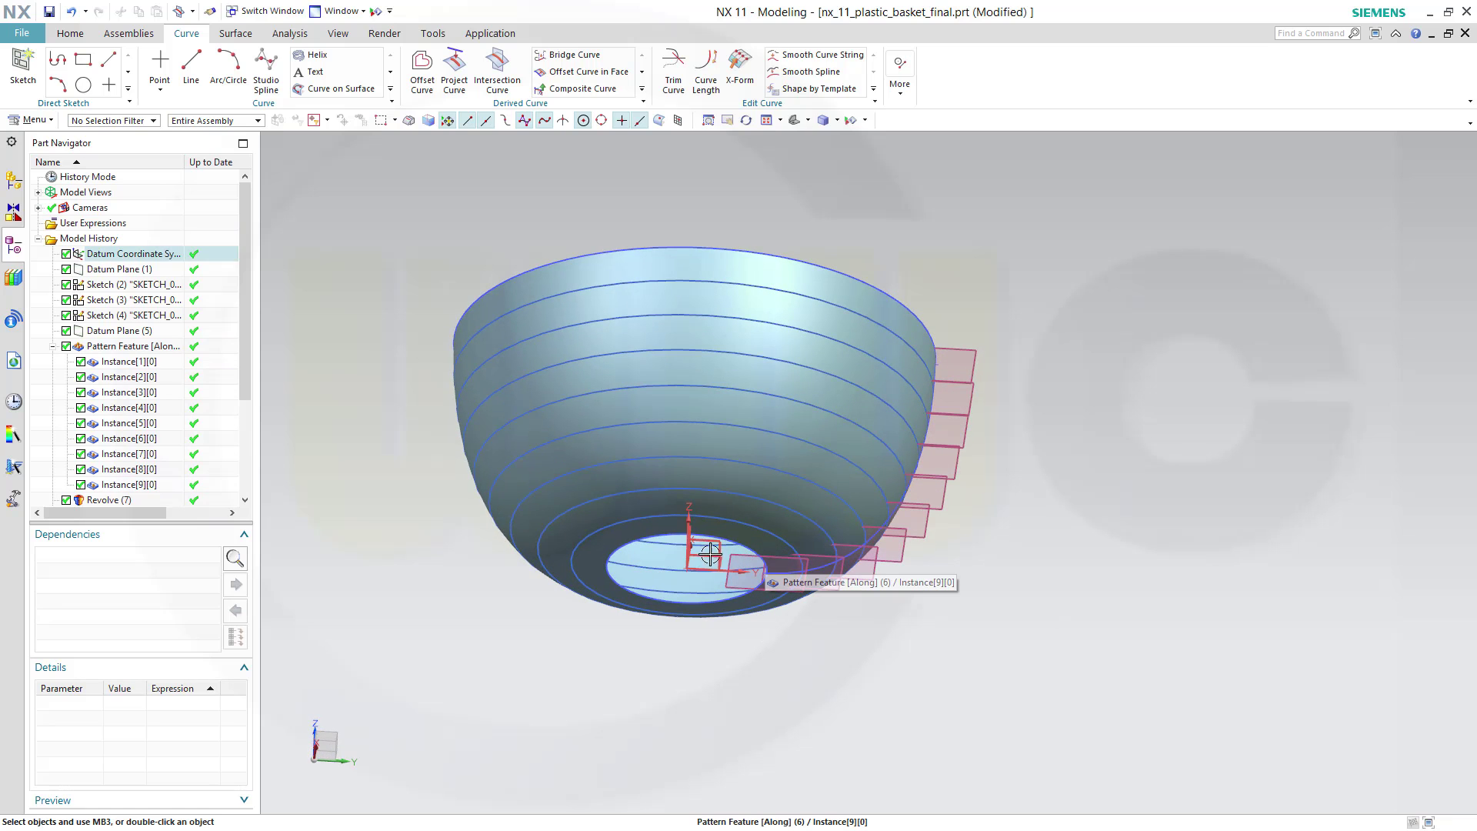
{"action": "middle_click_drag", "start_coordinate": [581, 535], "coordinate": [615, 312]}
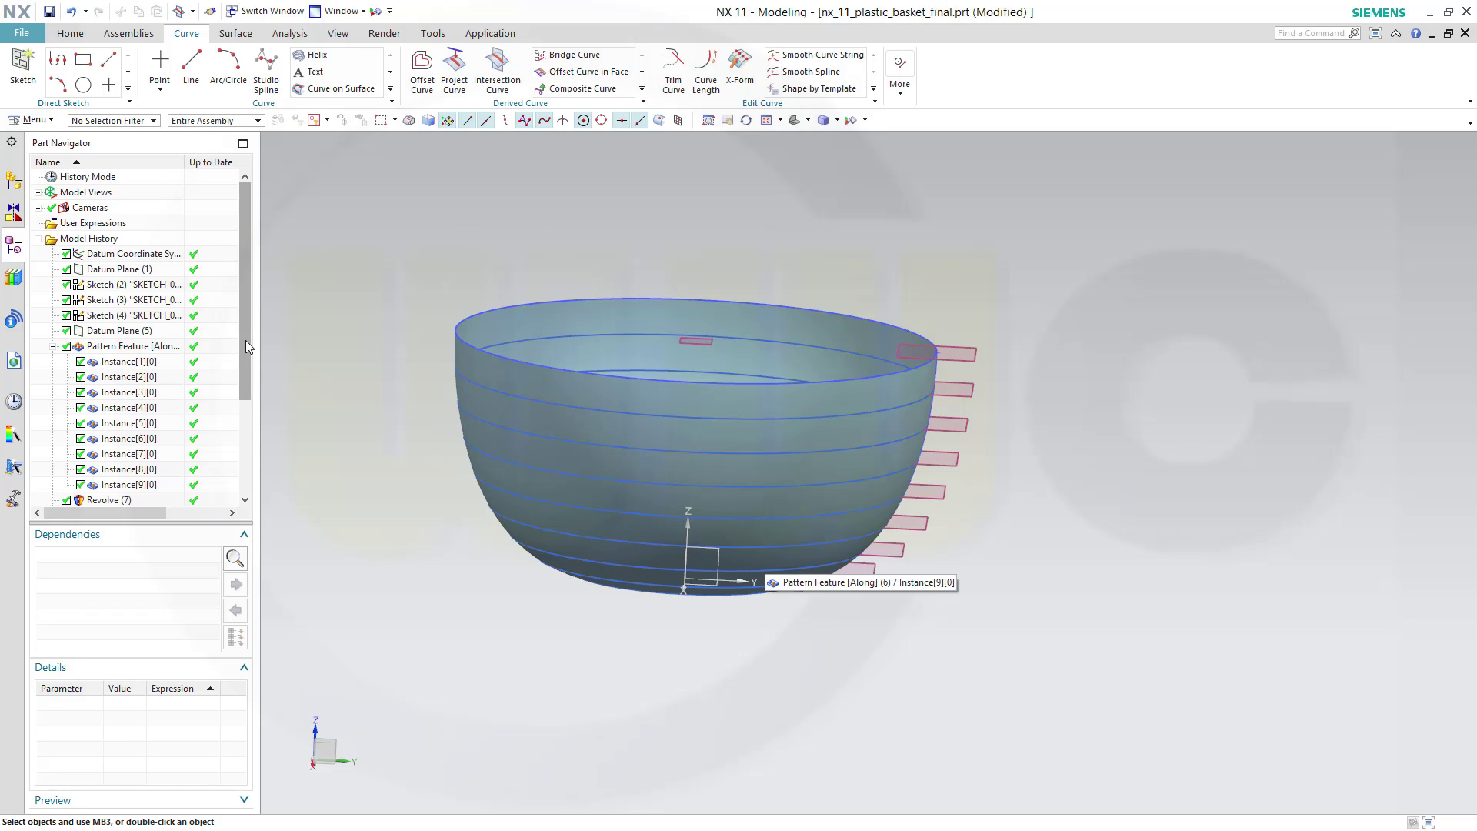
Collapse the datum plane pattern in the model history and hide both the pattern and the revolved sheet.
{"action": "mouse_move", "coordinate": [246, 340]}
{"action": "left_mouse_down"}
{"action": "mouse_move", "coordinate": [230, 445]}
{"action": "mouse_move", "coordinate": [235, 423]}
{"action": "left_mouse_up"}
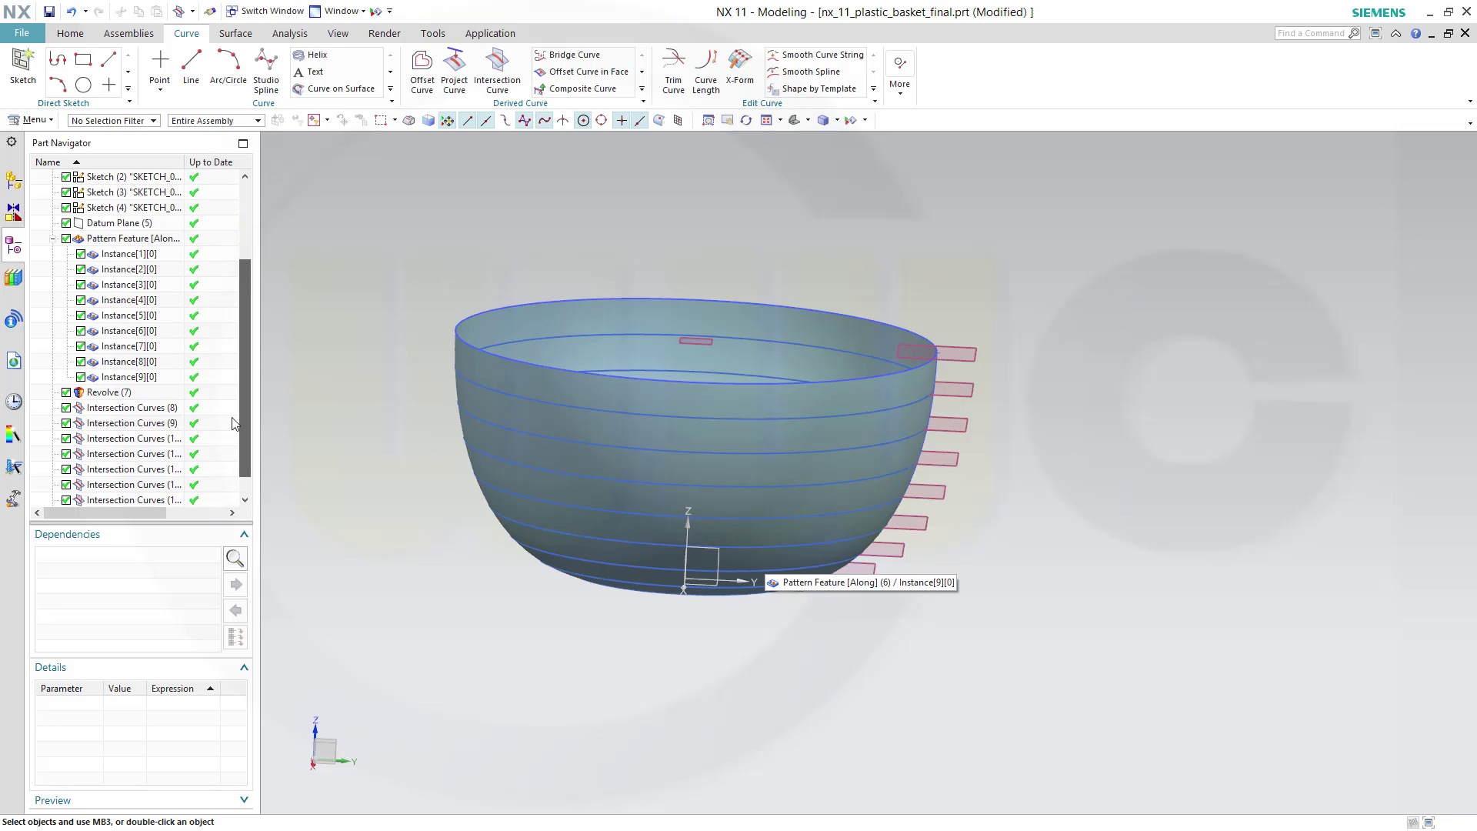
{"action": "left_click", "coordinate": [53, 239]}
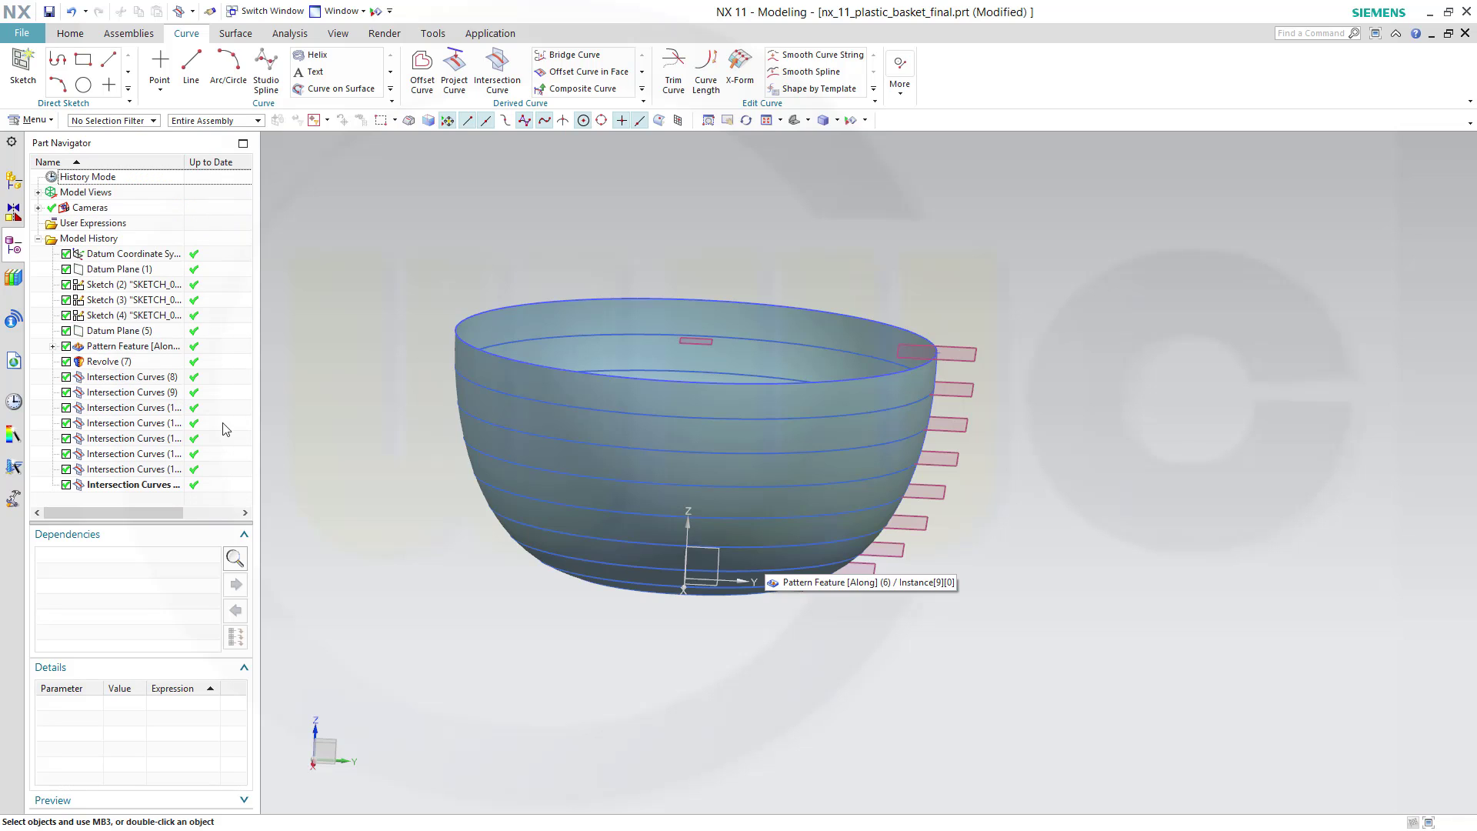
{"action": "right_click", "coordinate": [102, 348]}
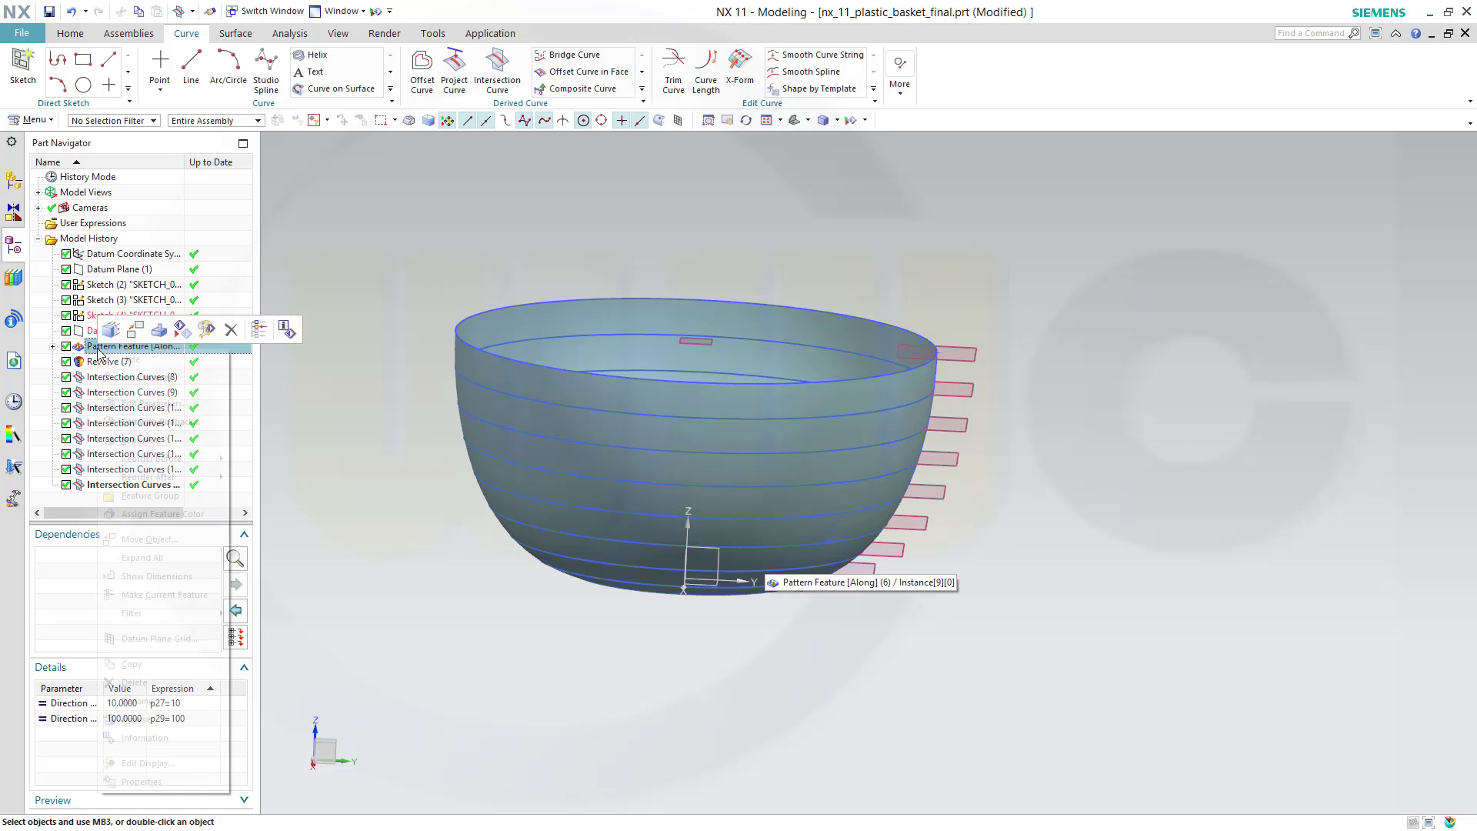
{"action": "left_click", "coordinate": [125, 364]}
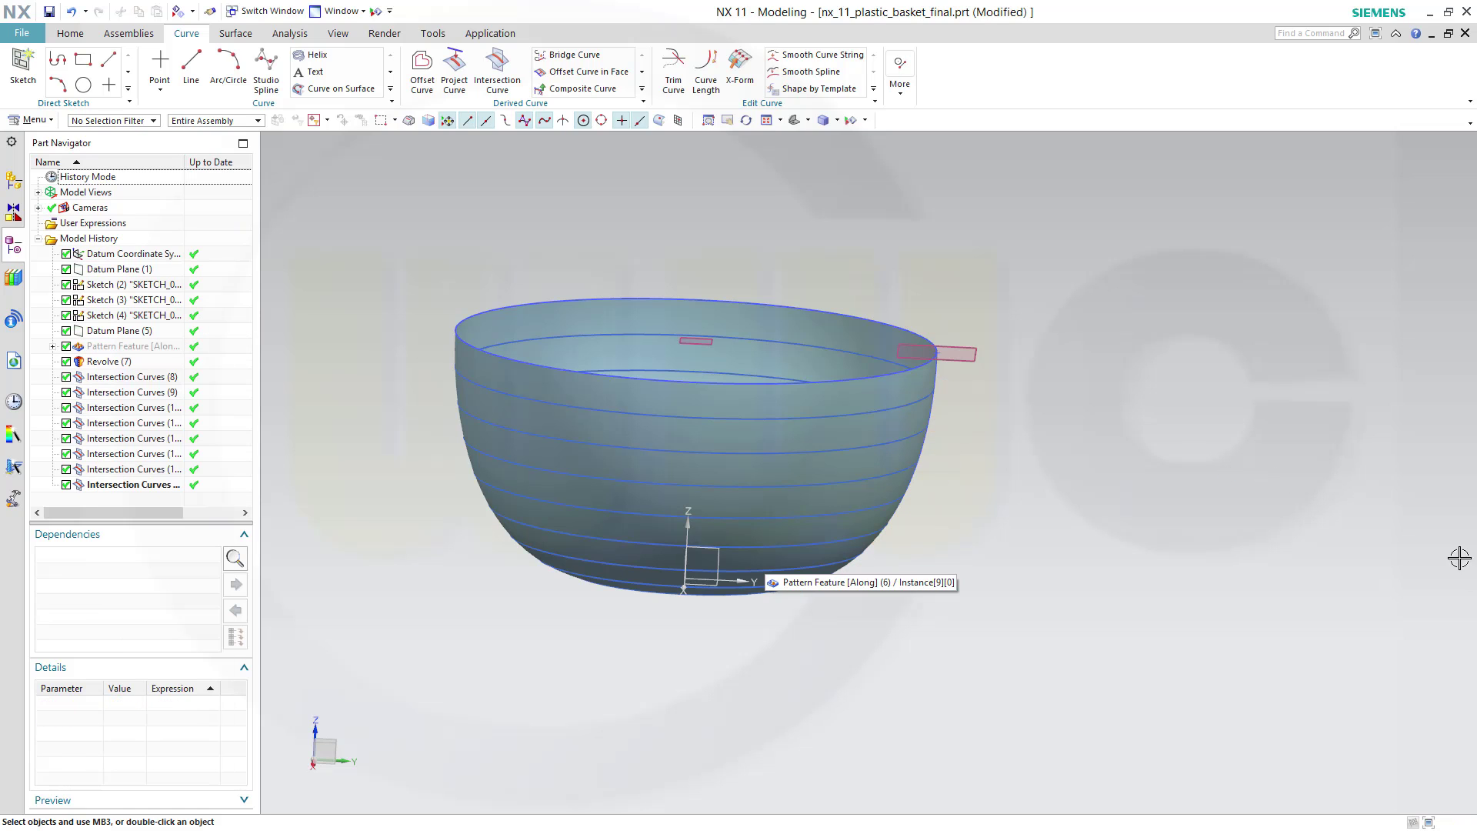
{"action": "right_click", "coordinate": [113, 363]}
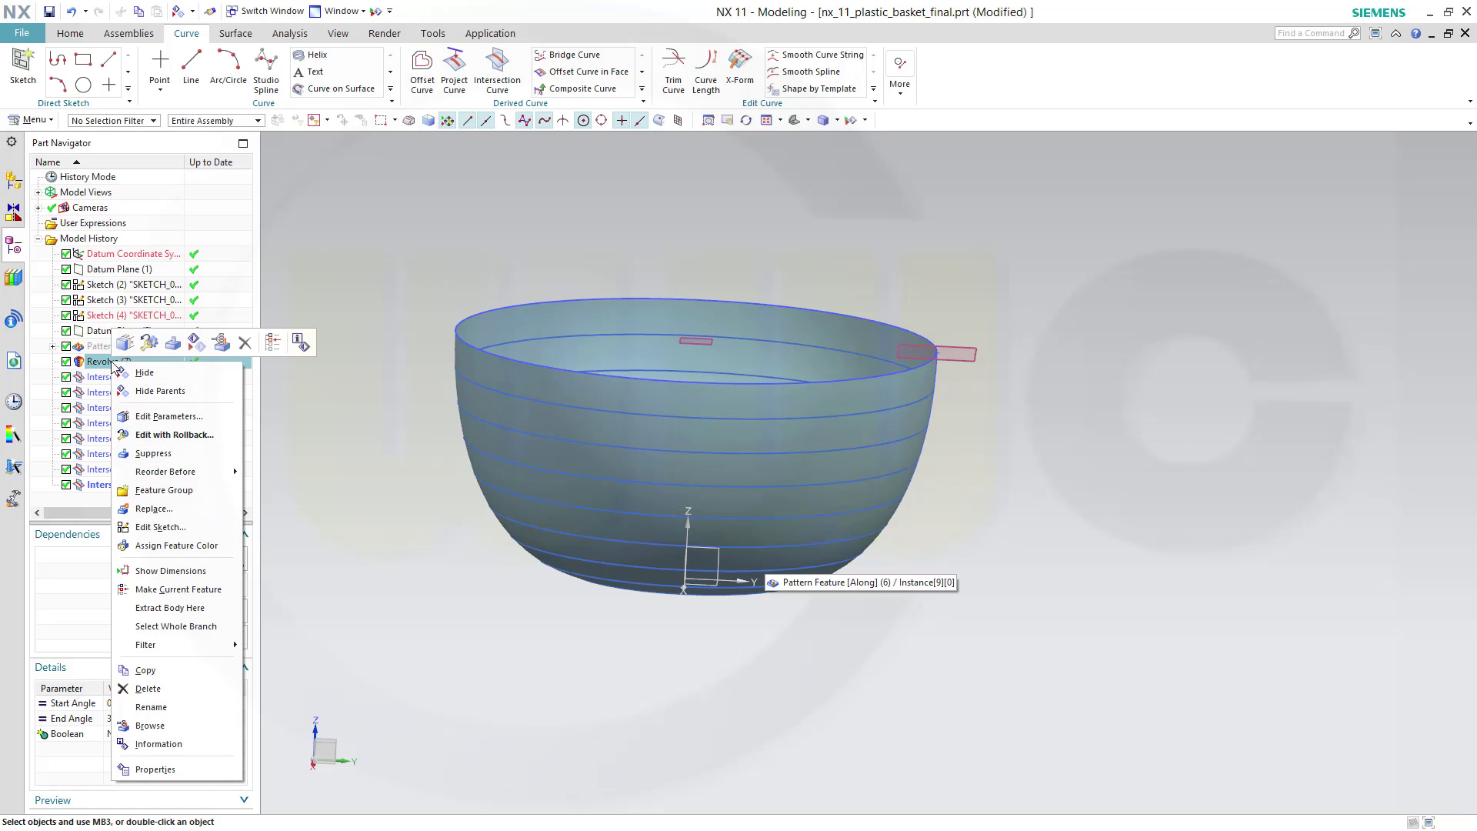
{"action": "left_click", "coordinate": [147, 377]}
{"action": "mouse_move", "coordinate": [976, 577]}
{"action": "middle_mouse_down"}
{"action": "mouse_move", "coordinate": [982, 534]}
{"action": "mouse_move", "coordinate": [979, 560]}
{"action": "middle_mouse_up"}
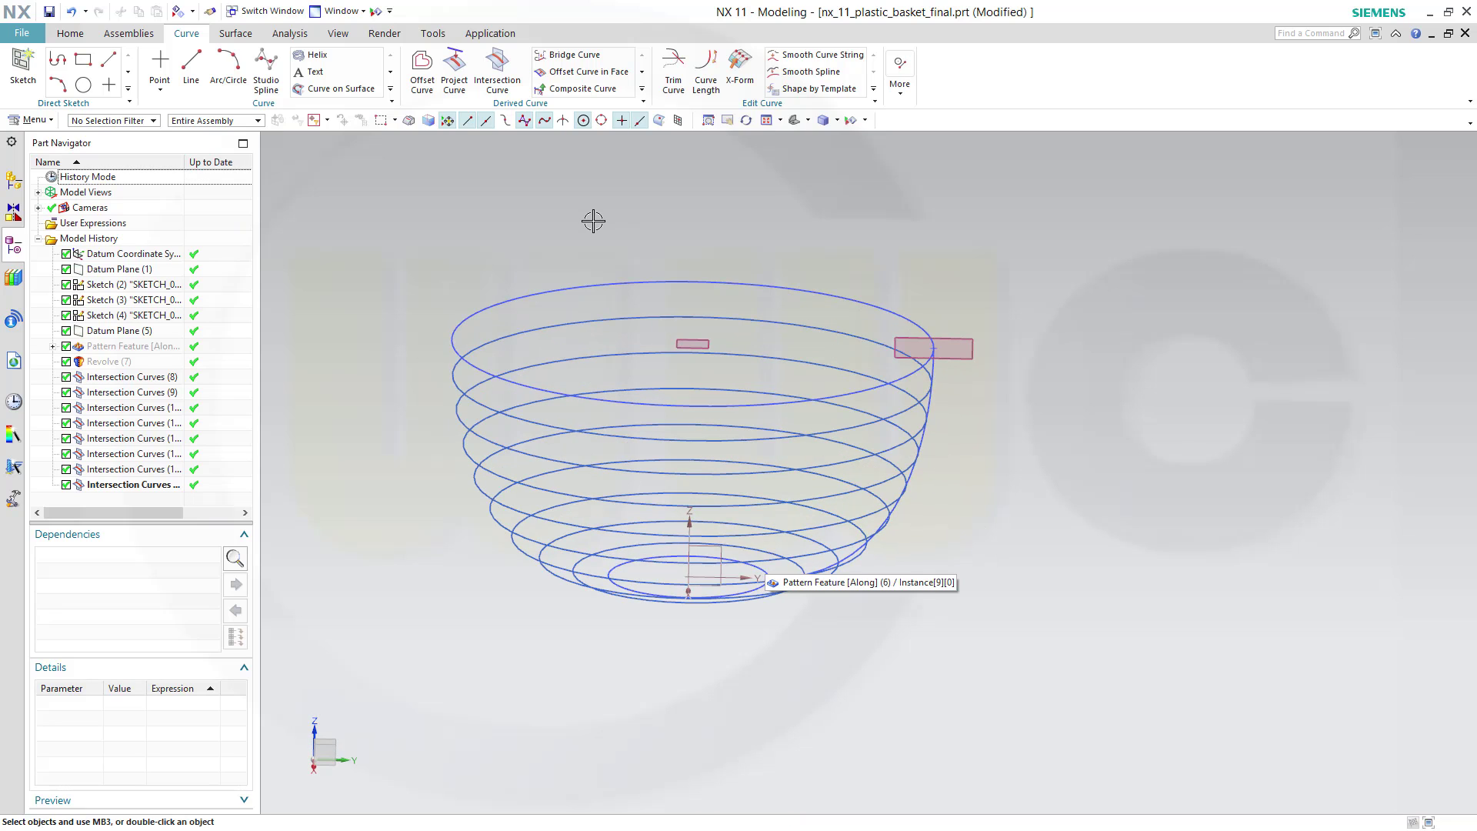
{"action": "left_click", "coordinate": [70, 35]}
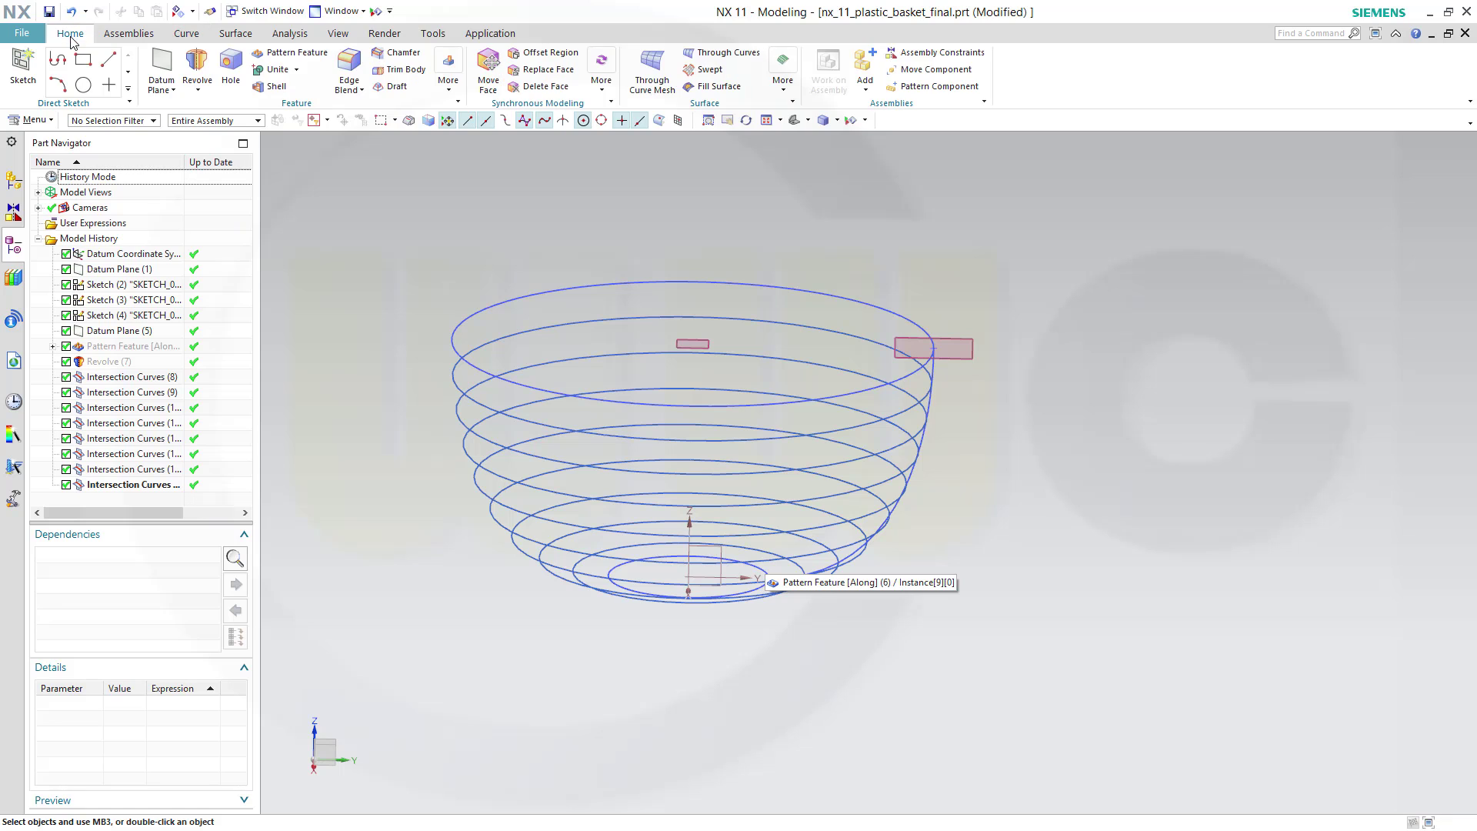
{"action": "left_click", "coordinate": [448, 73]}
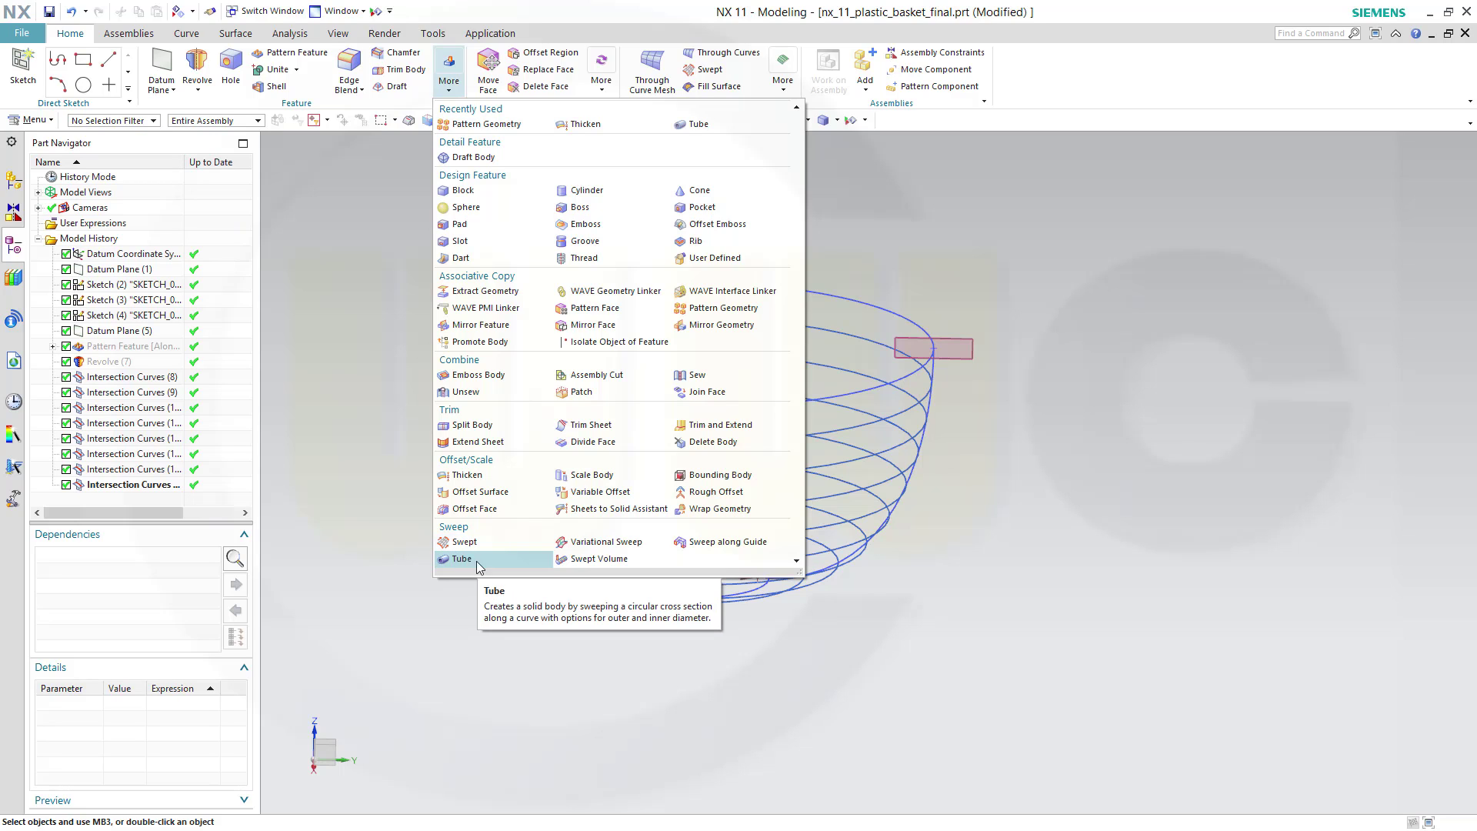
{"action": "left_click", "coordinate": [646, 748]}
{"action": "middle_click_drag", "start_coordinate": [649, 735], "coordinate": [659, 715]}
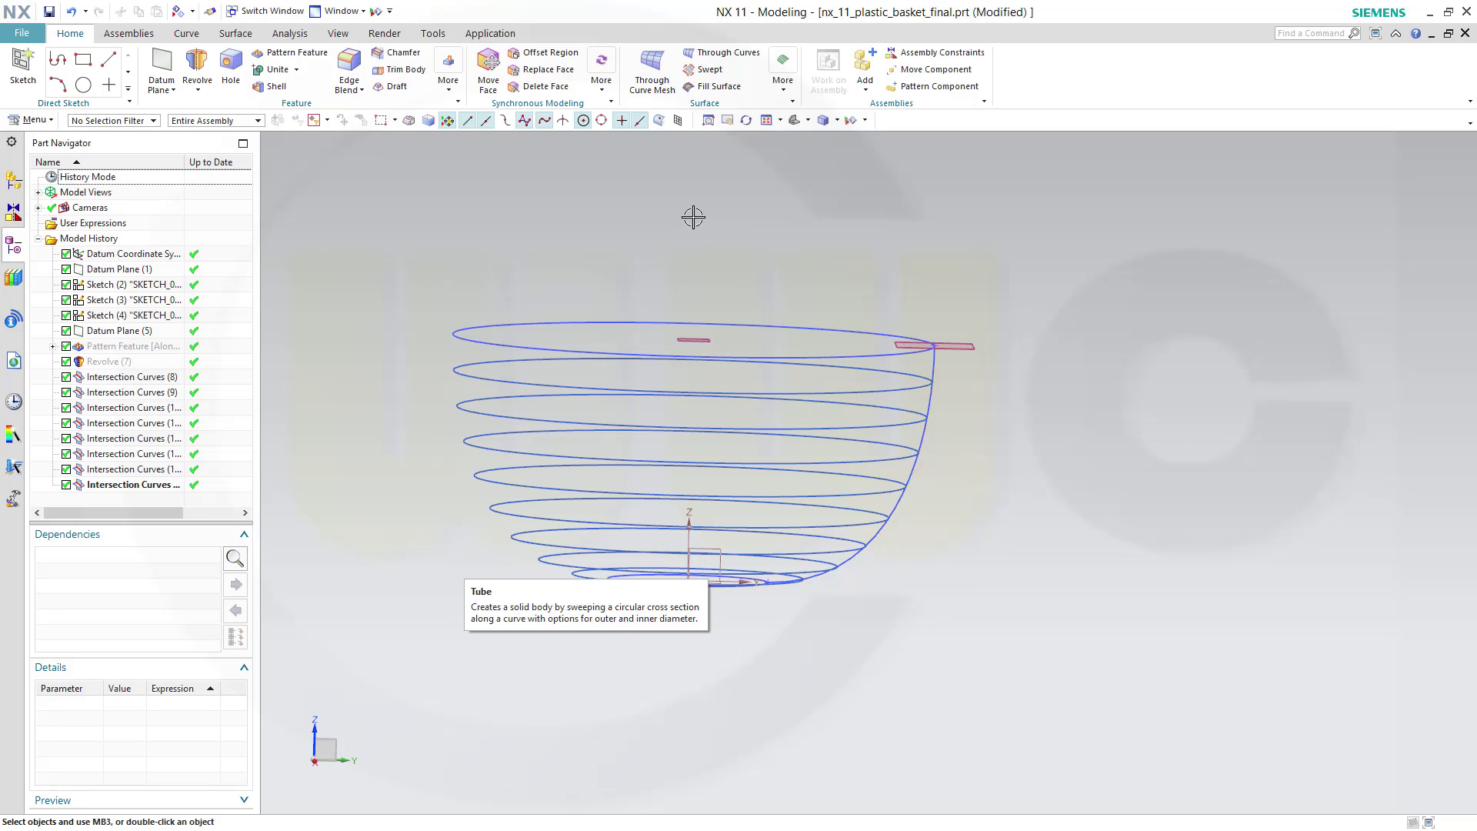
{"action": "middle_click_drag", "start_coordinate": [782, 254], "coordinate": [762, 251]}
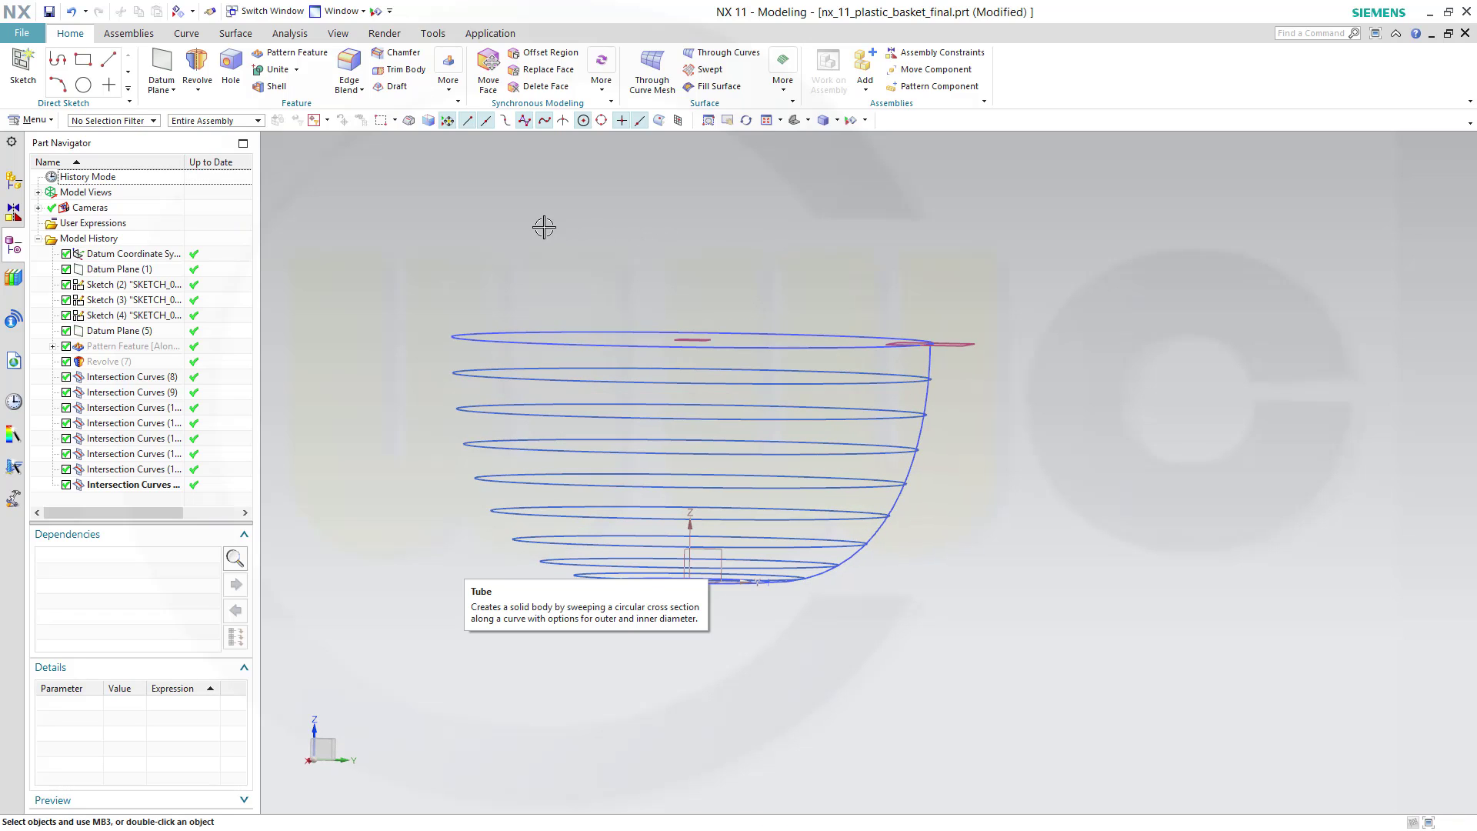
Create a circular Center Radius section surface with a constant 2 mm radius, using the rim circle as start guide and spine.
{"action": "left_click", "coordinate": [236, 35]}
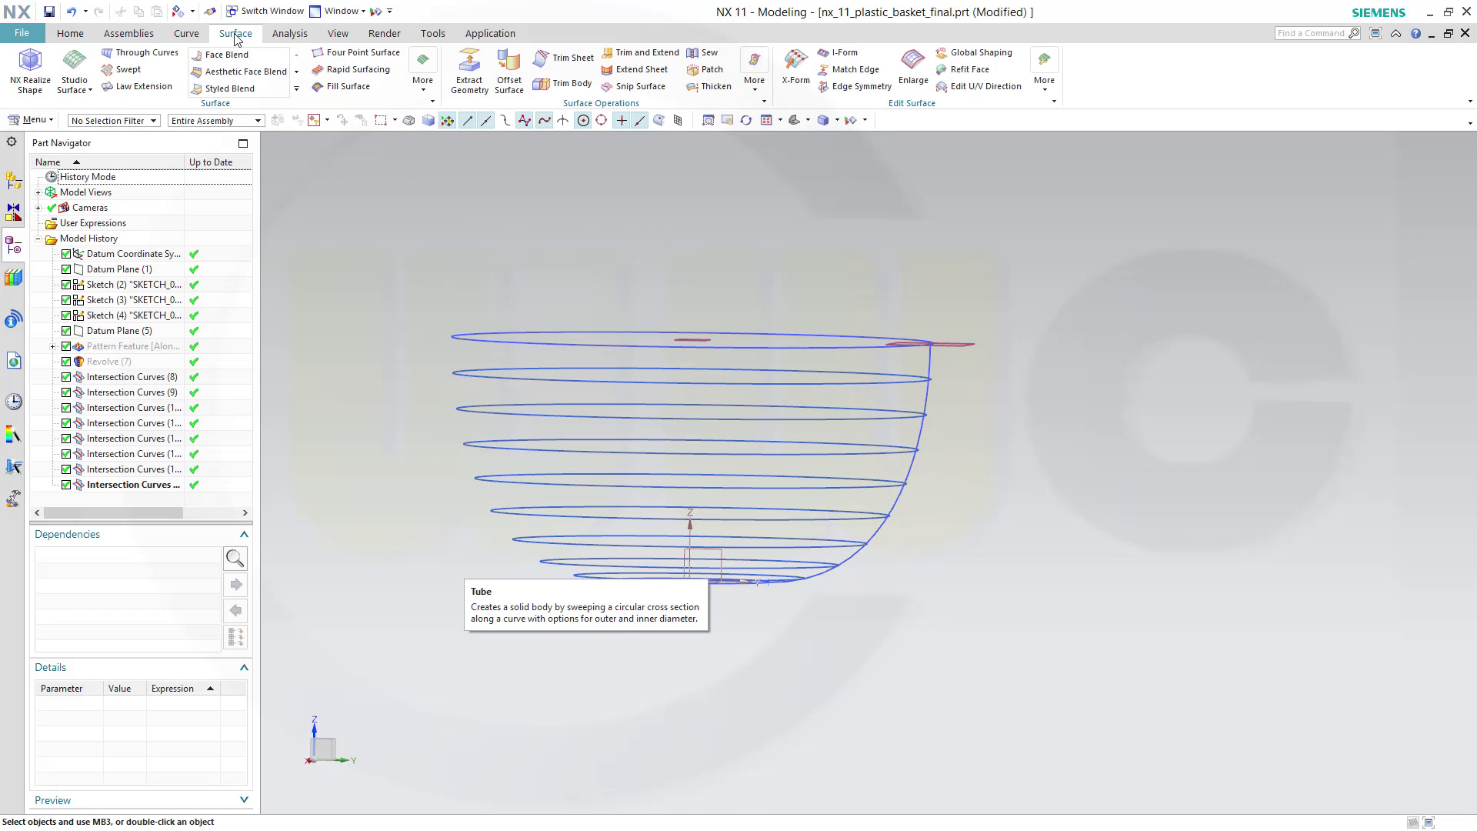
{"action": "left_click", "coordinate": [425, 90]}
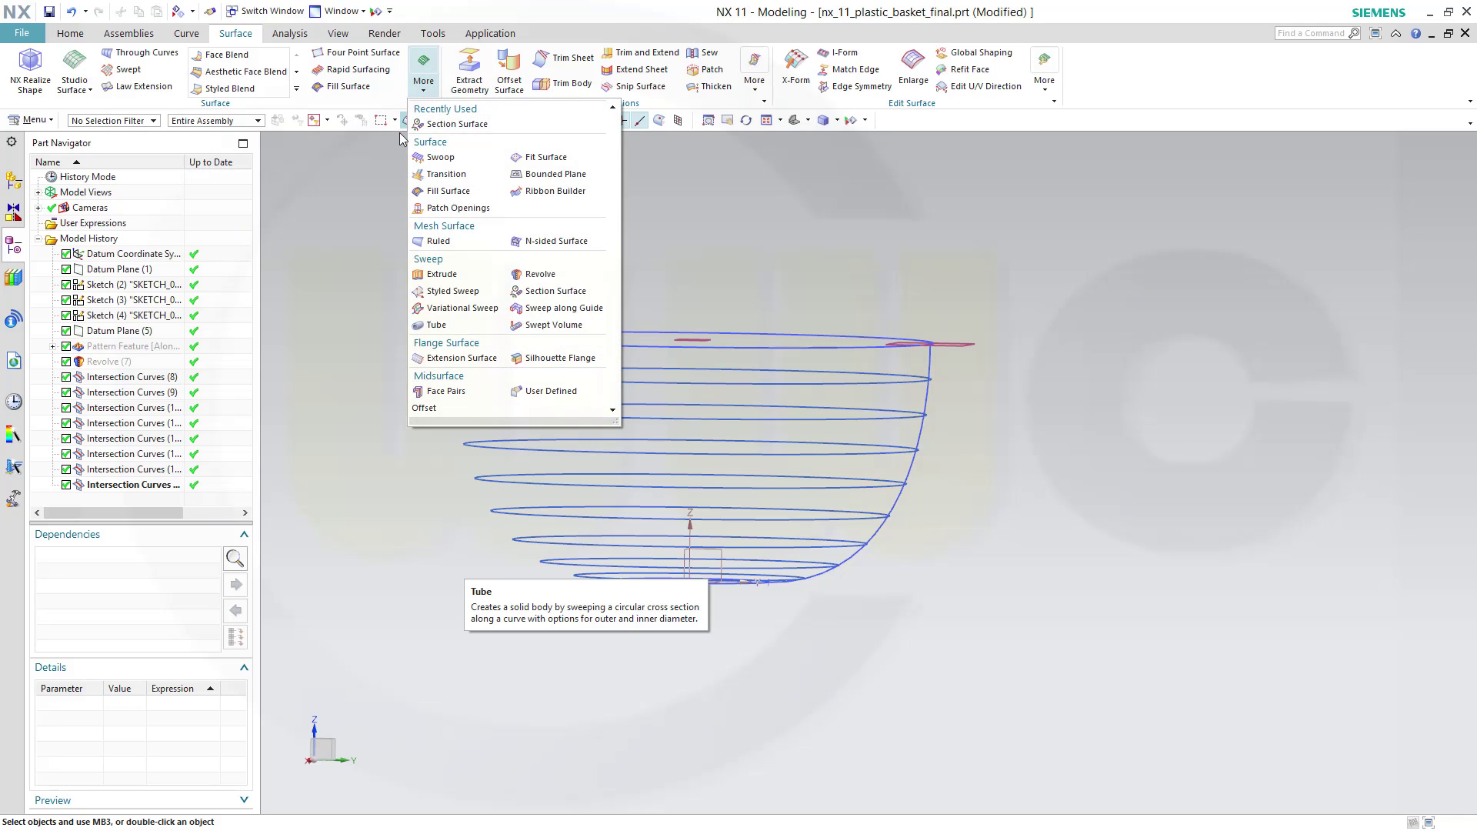
{"action": "left_click", "coordinate": [558, 293]}
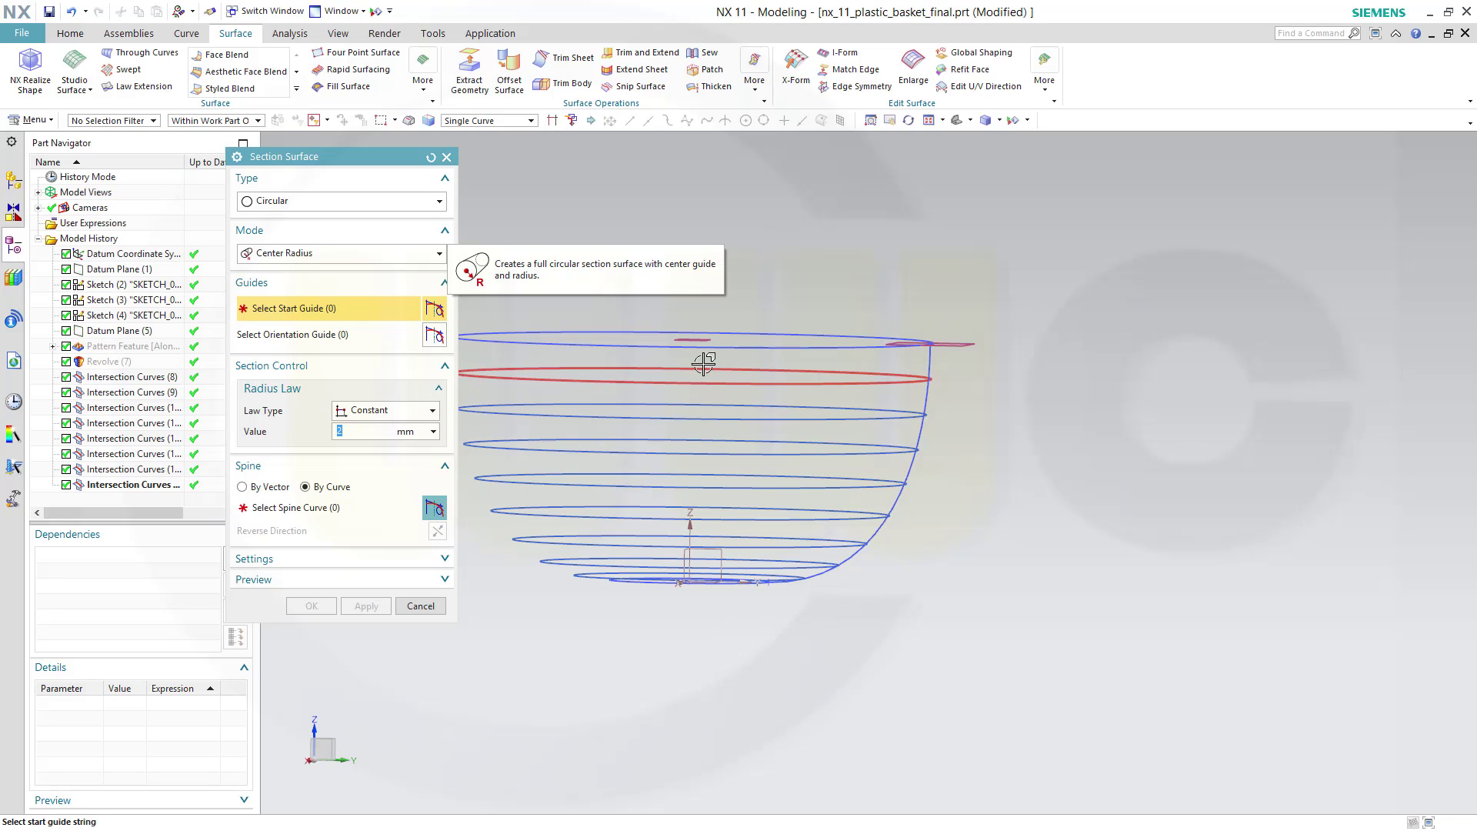
{"action": "left_click", "coordinate": [717, 344]}
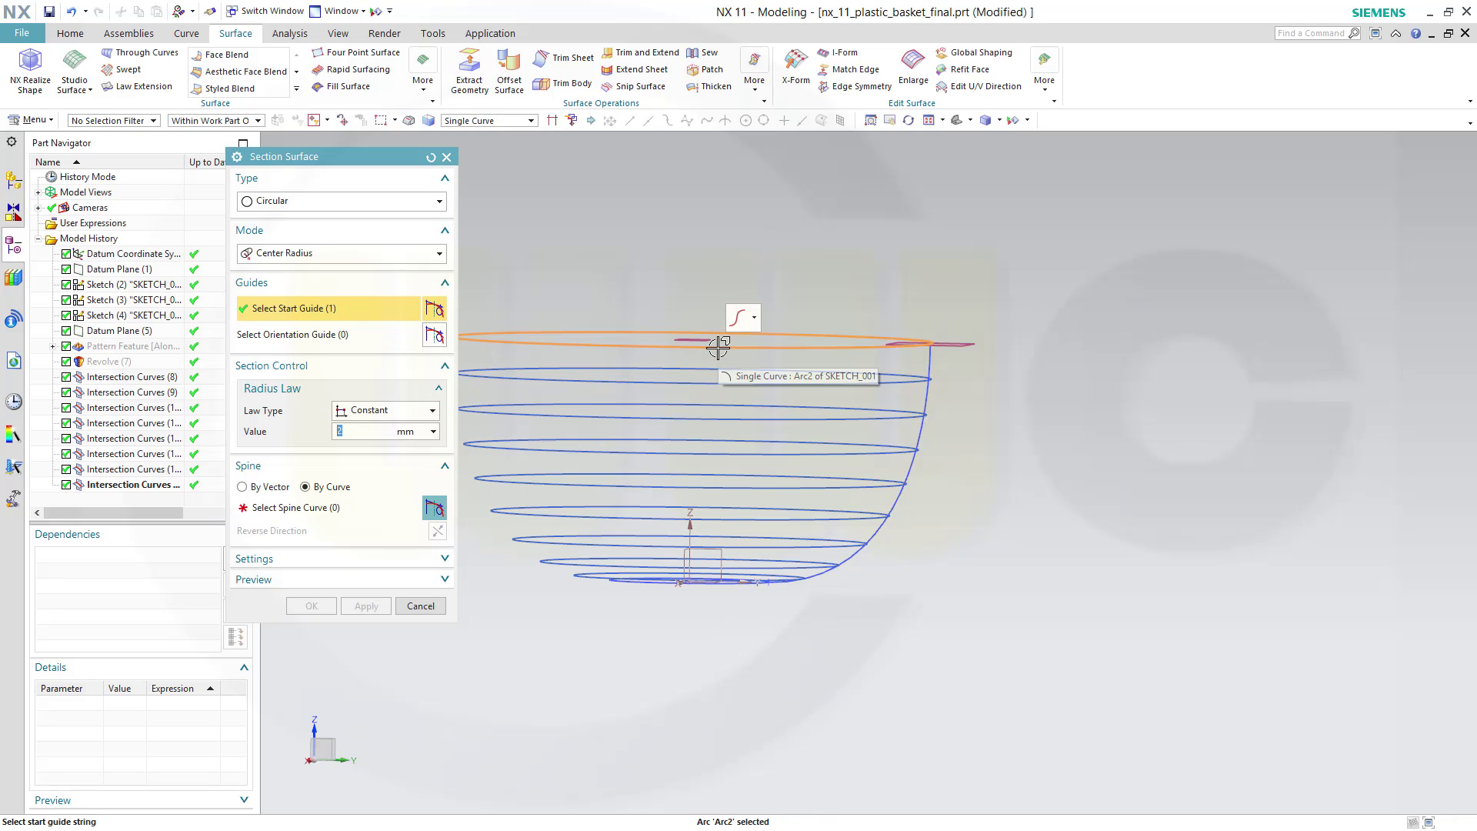
{"action": "left_click", "coordinate": [274, 511]}
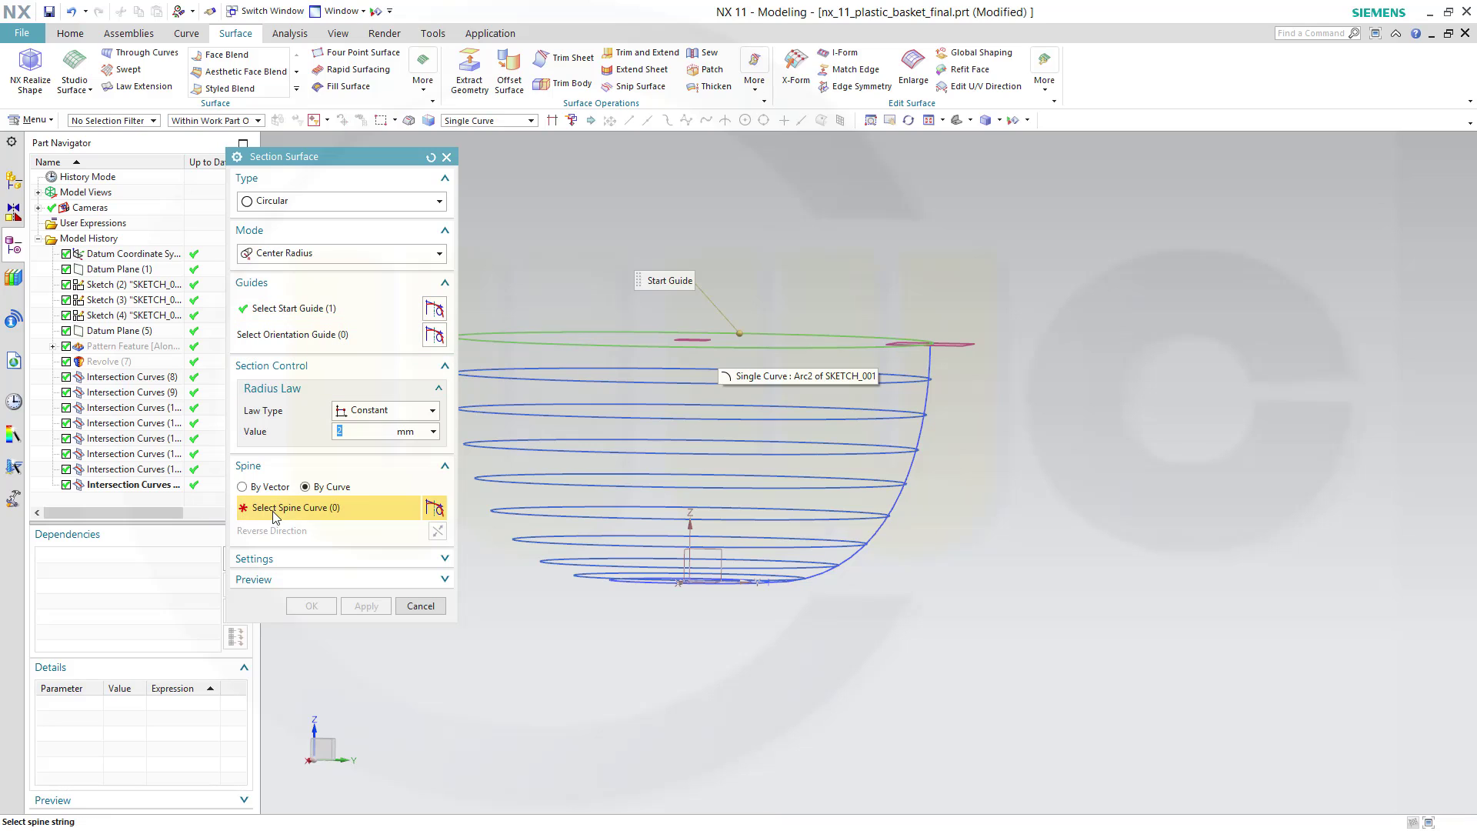
{"action": "left_click", "coordinate": [602, 342]}
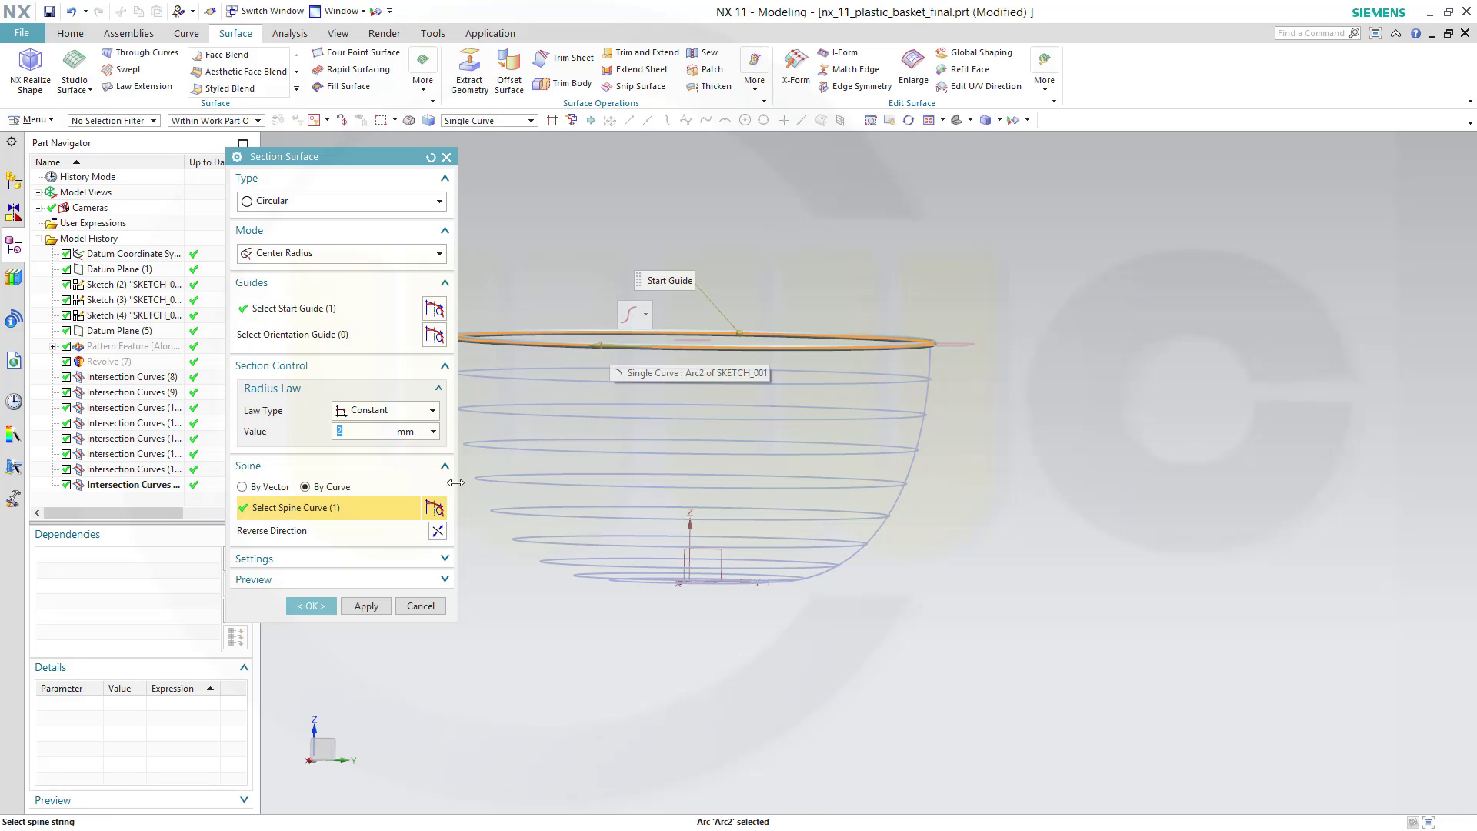
{"action": "left_click", "coordinate": [366, 606]}
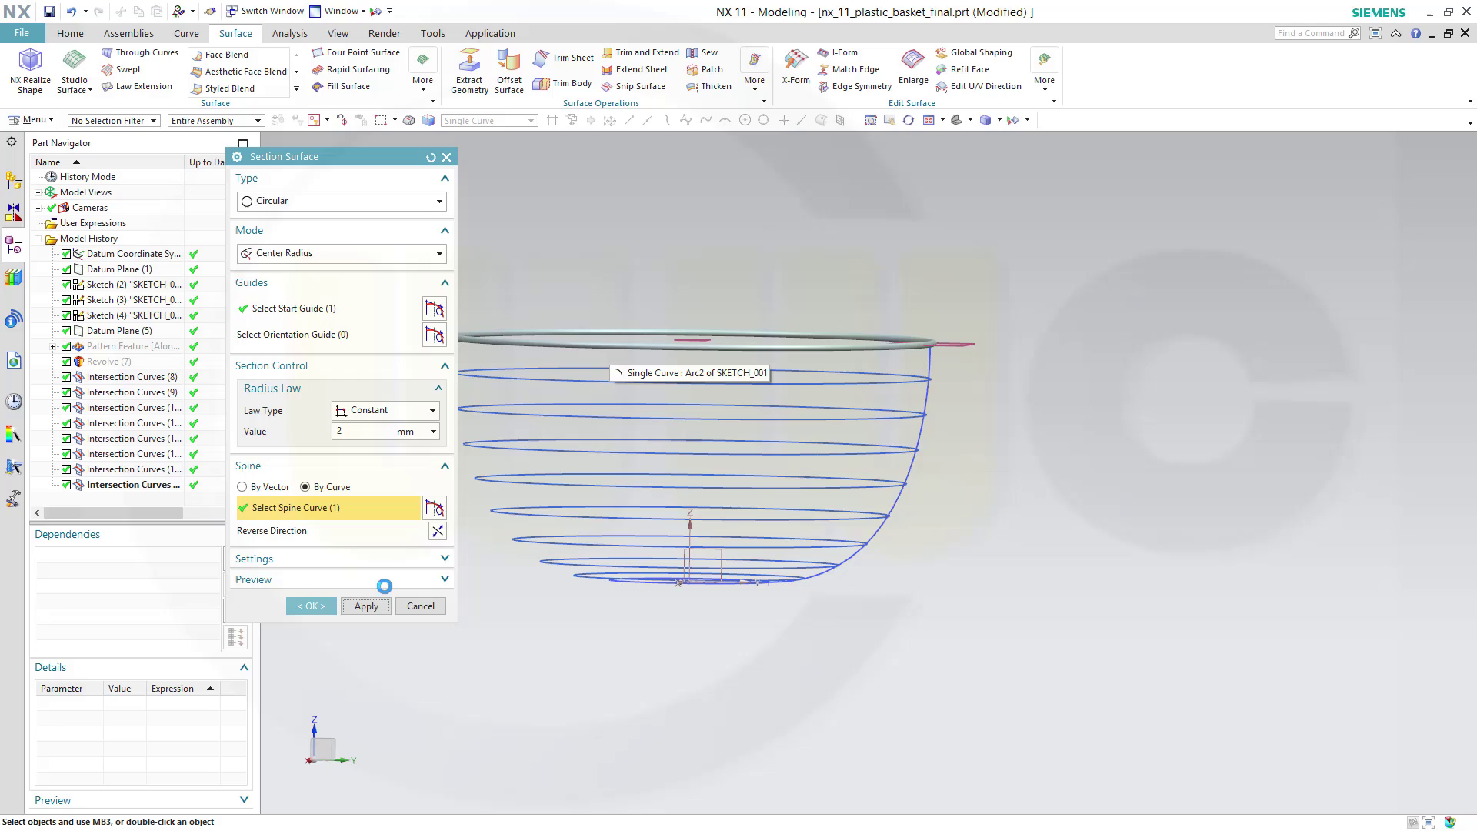
Create 2 mm radius circular section surfaces on the first and second intersection curves below the rim, each curve serving as guide and spine.
{"action": "left_click", "coordinate": [533, 378]}
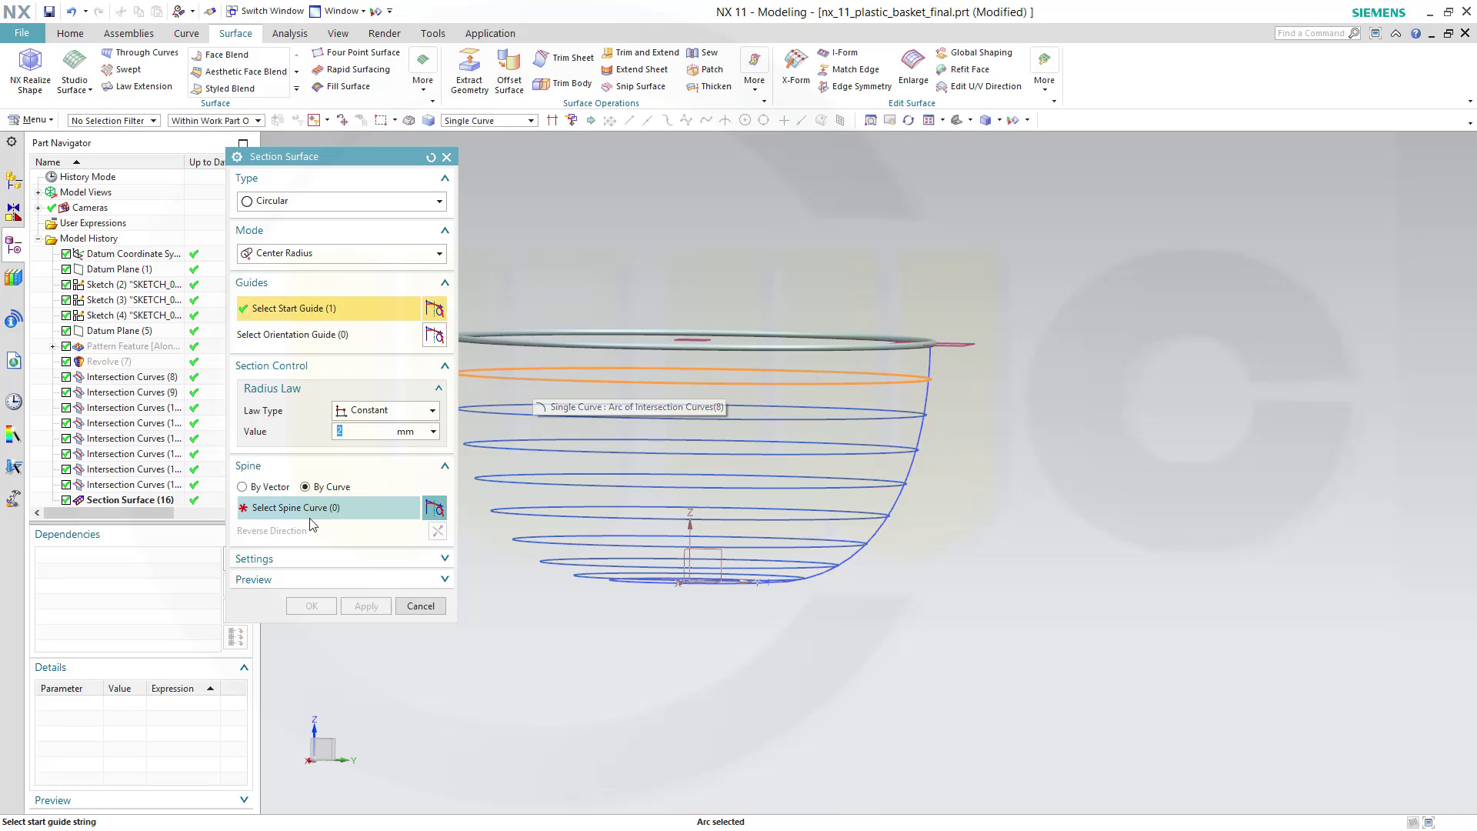
{"action": "left_click", "coordinate": [517, 380]}
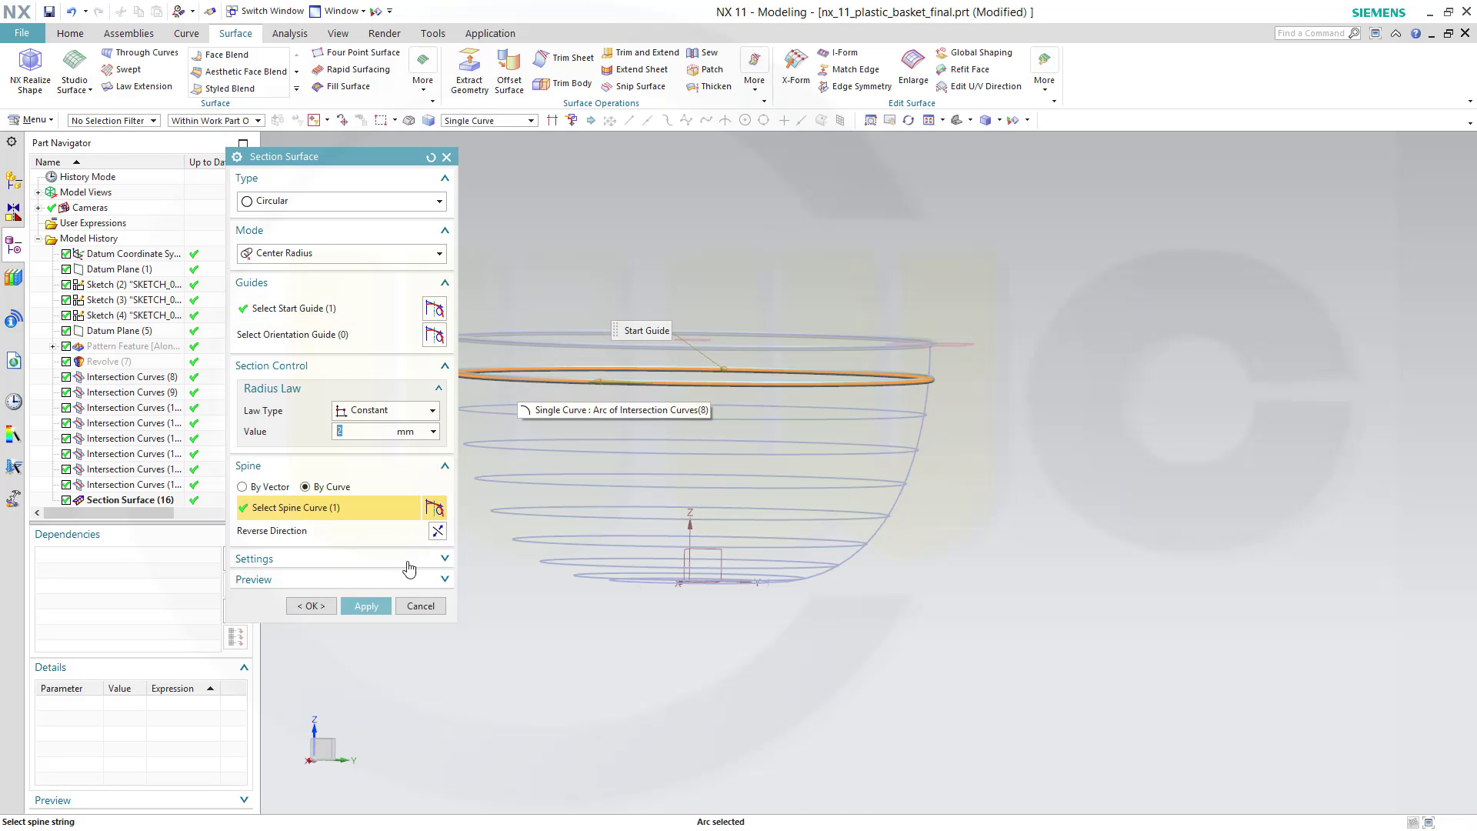
{"action": "left_click", "coordinate": [366, 606]}
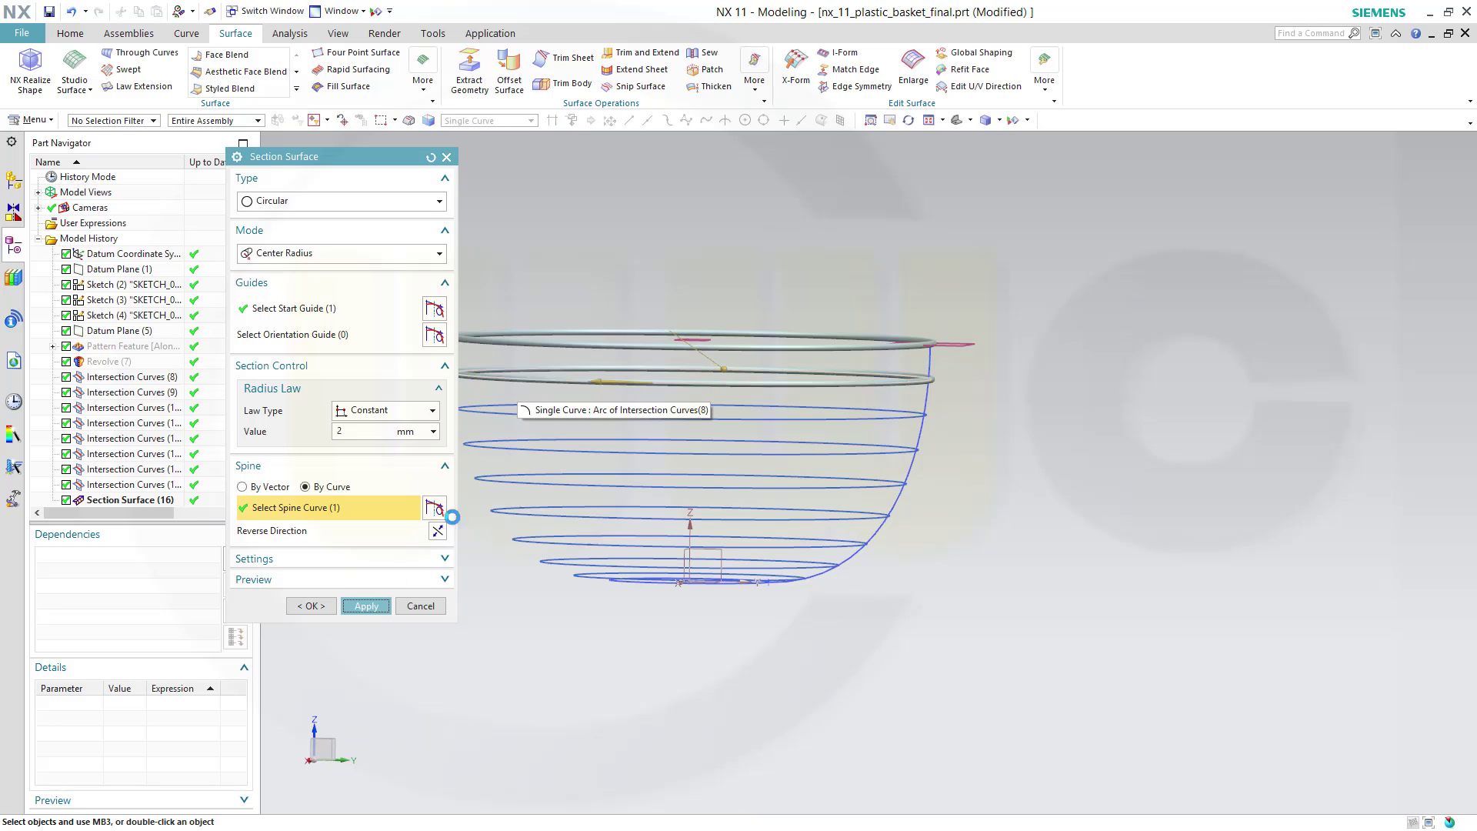
{"action": "left_click", "coordinate": [484, 416]}
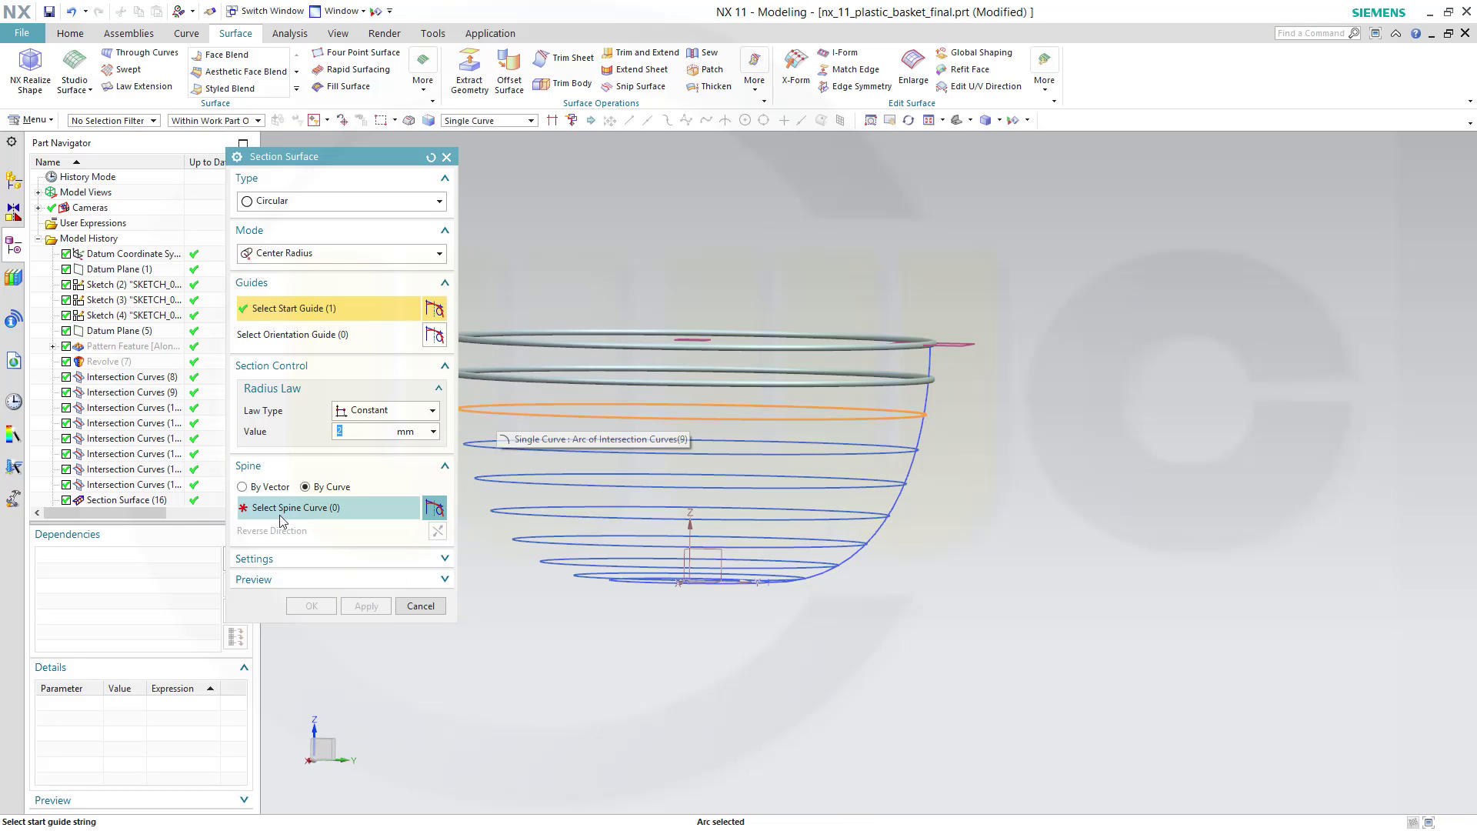
{"action": "left_click", "coordinate": [484, 417]}
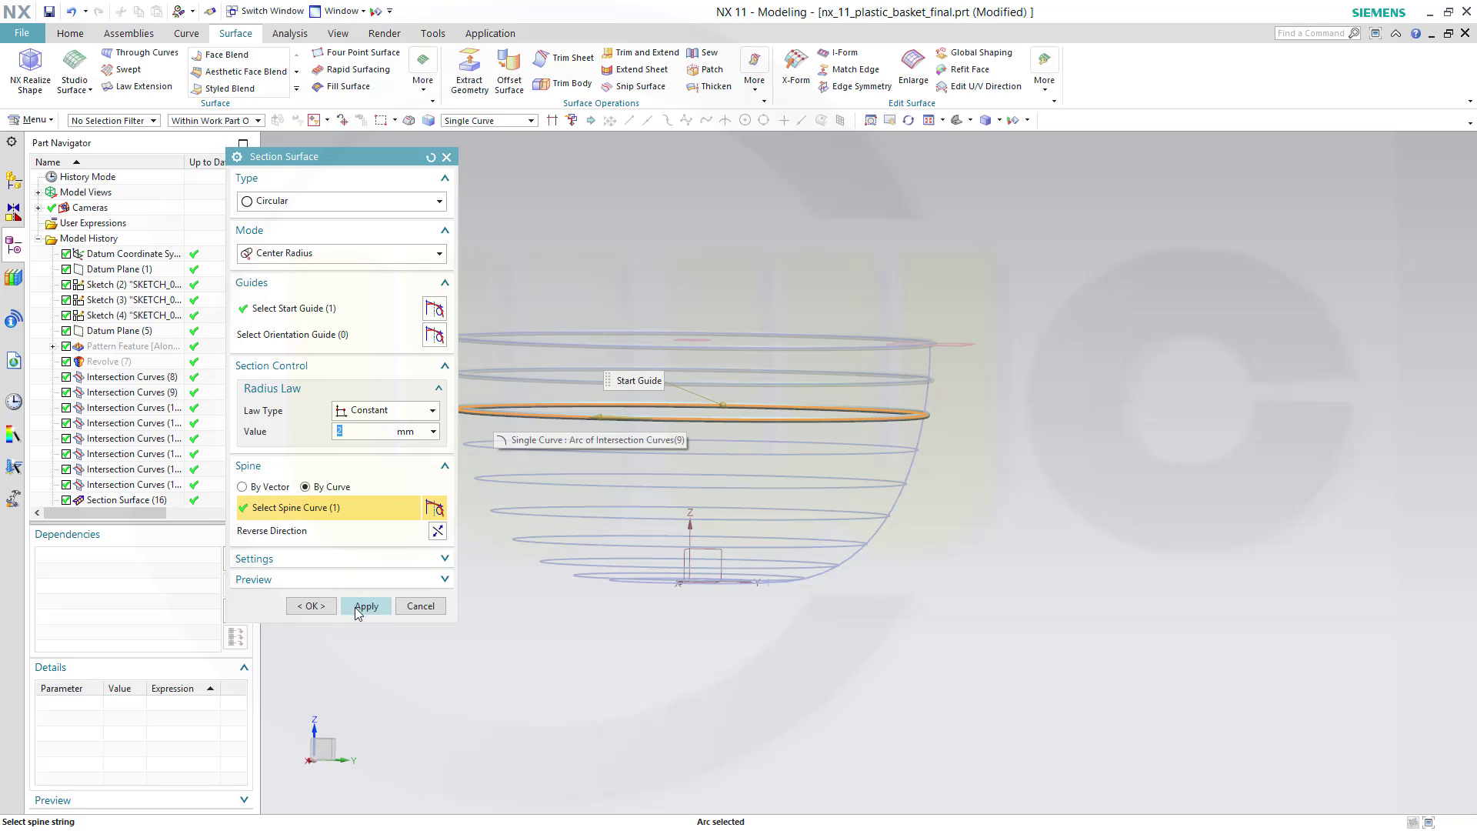
{"action": "left_click", "coordinate": [366, 606]}
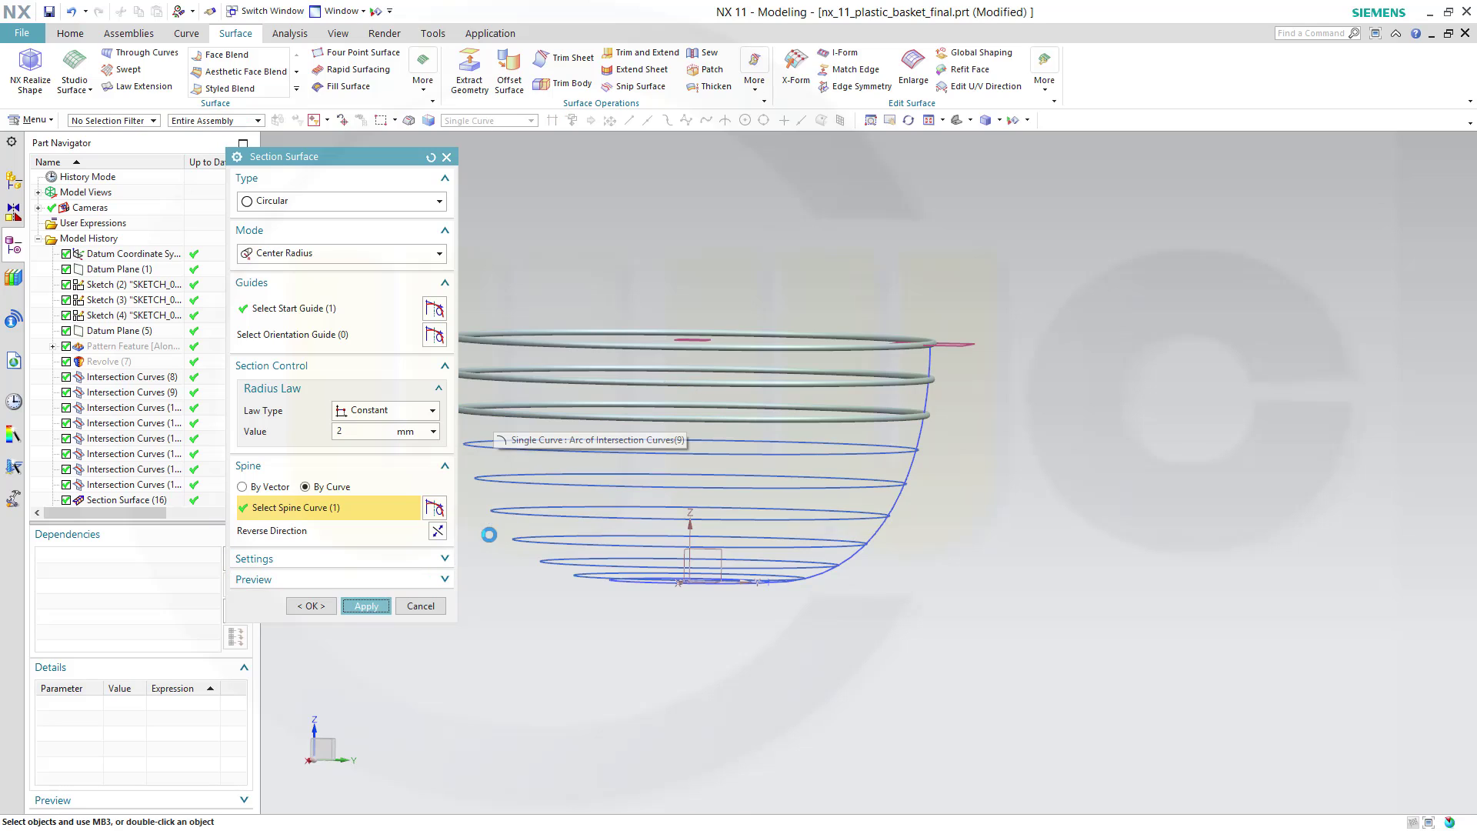
Create 2 mm radius circular section surfaces on the third and fourth intersection curves below the rim, each curve serving as guide and spine.
{"action": "left_click", "coordinate": [769, 458]}
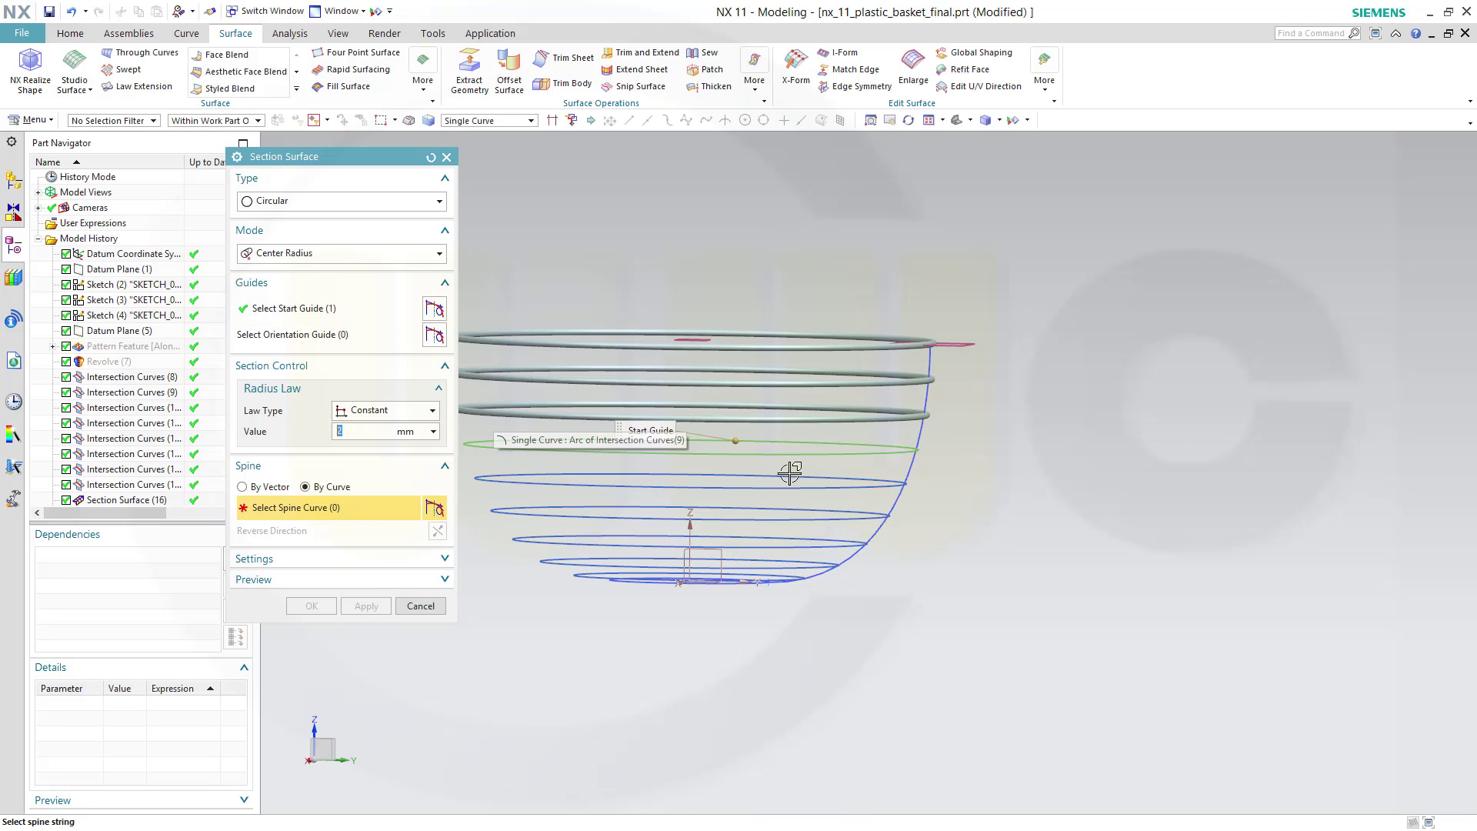
{"action": "left_click", "coordinate": [776, 454]}
{"action": "left_click", "coordinate": [366, 606]}
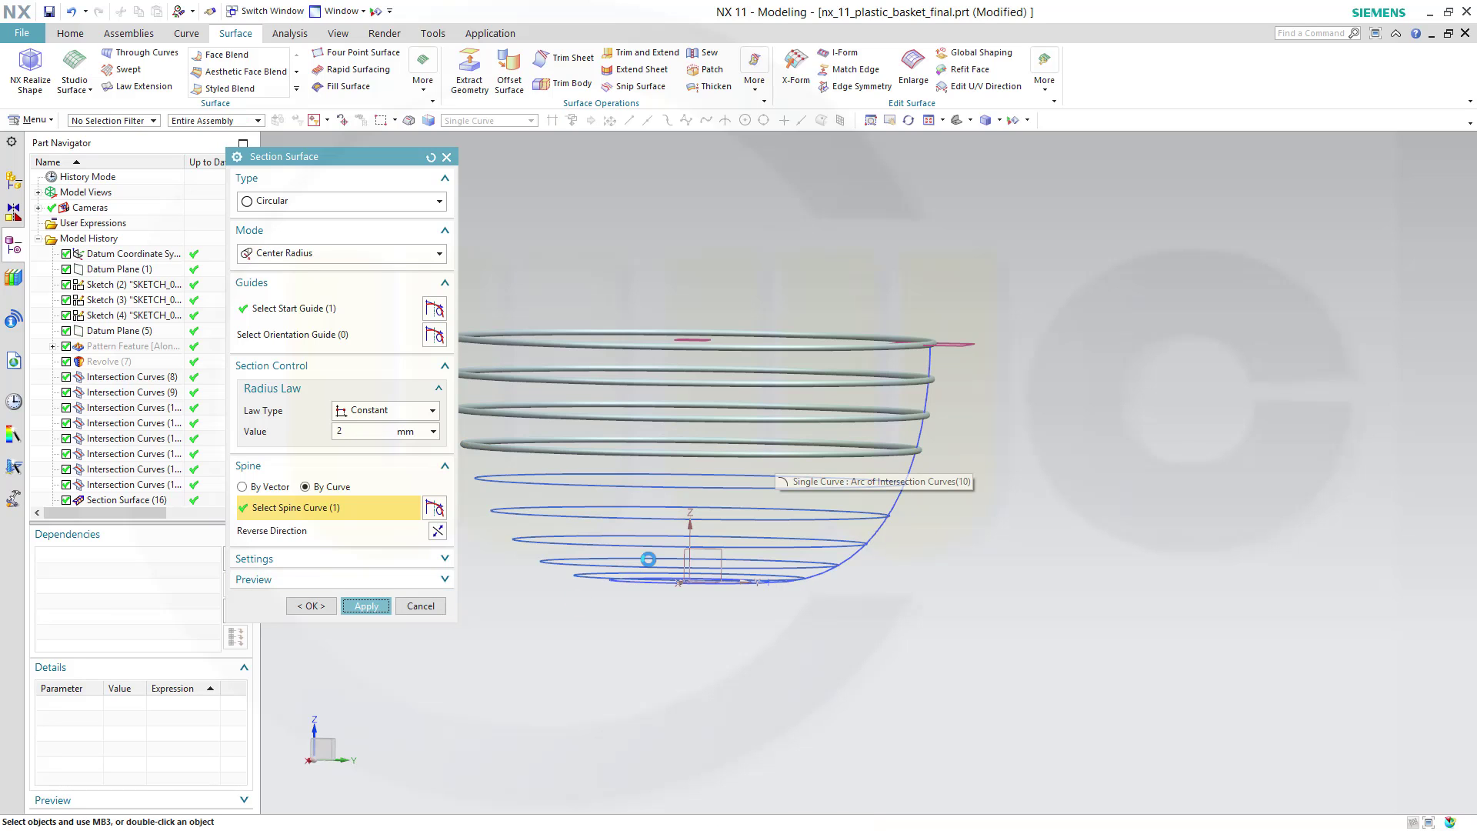
{"action": "left_click", "coordinate": [629, 485]}
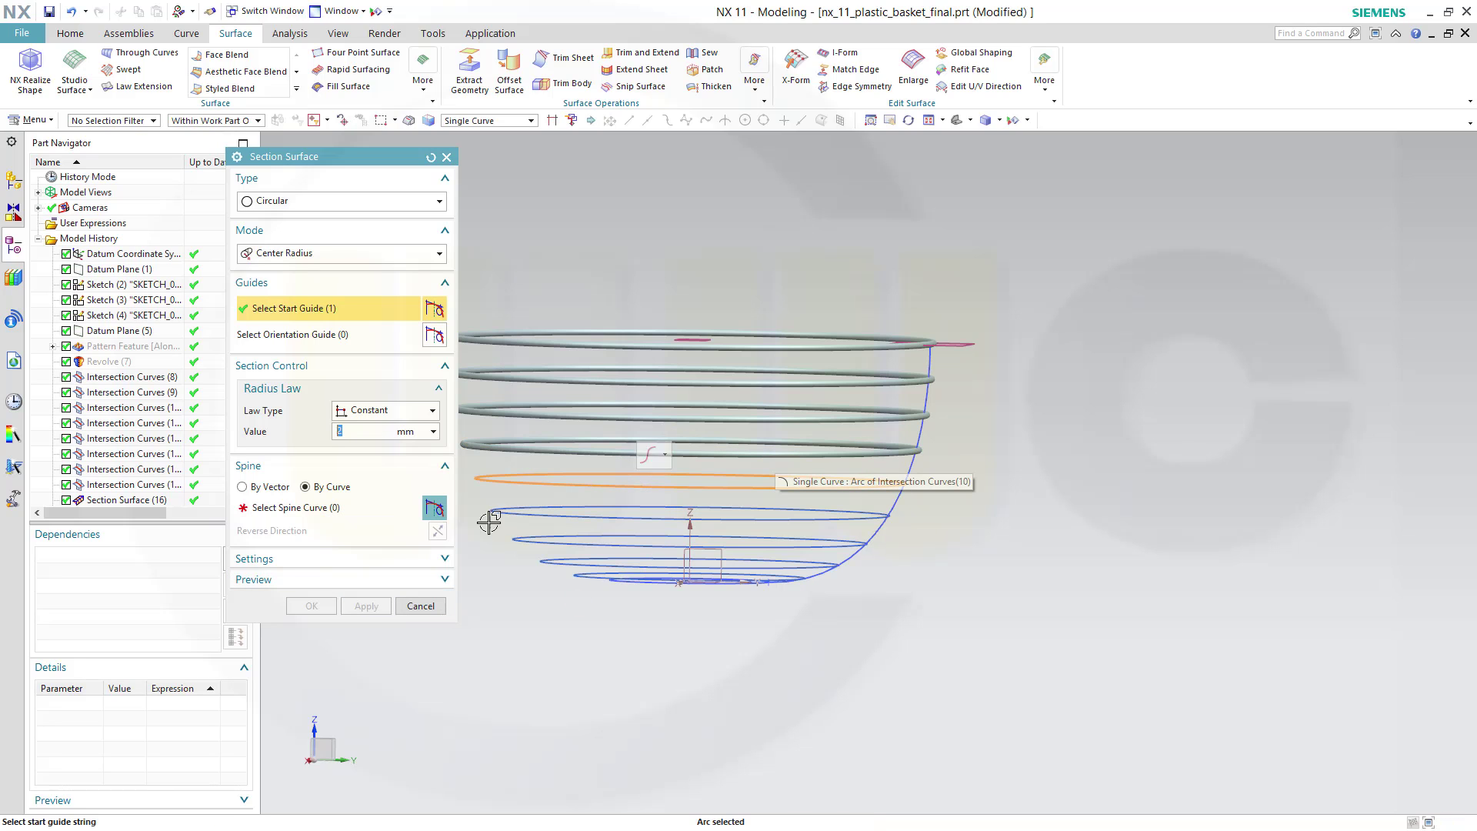
{"action": "left_click", "coordinate": [558, 482]}
{"action": "left_click", "coordinate": [366, 604]}
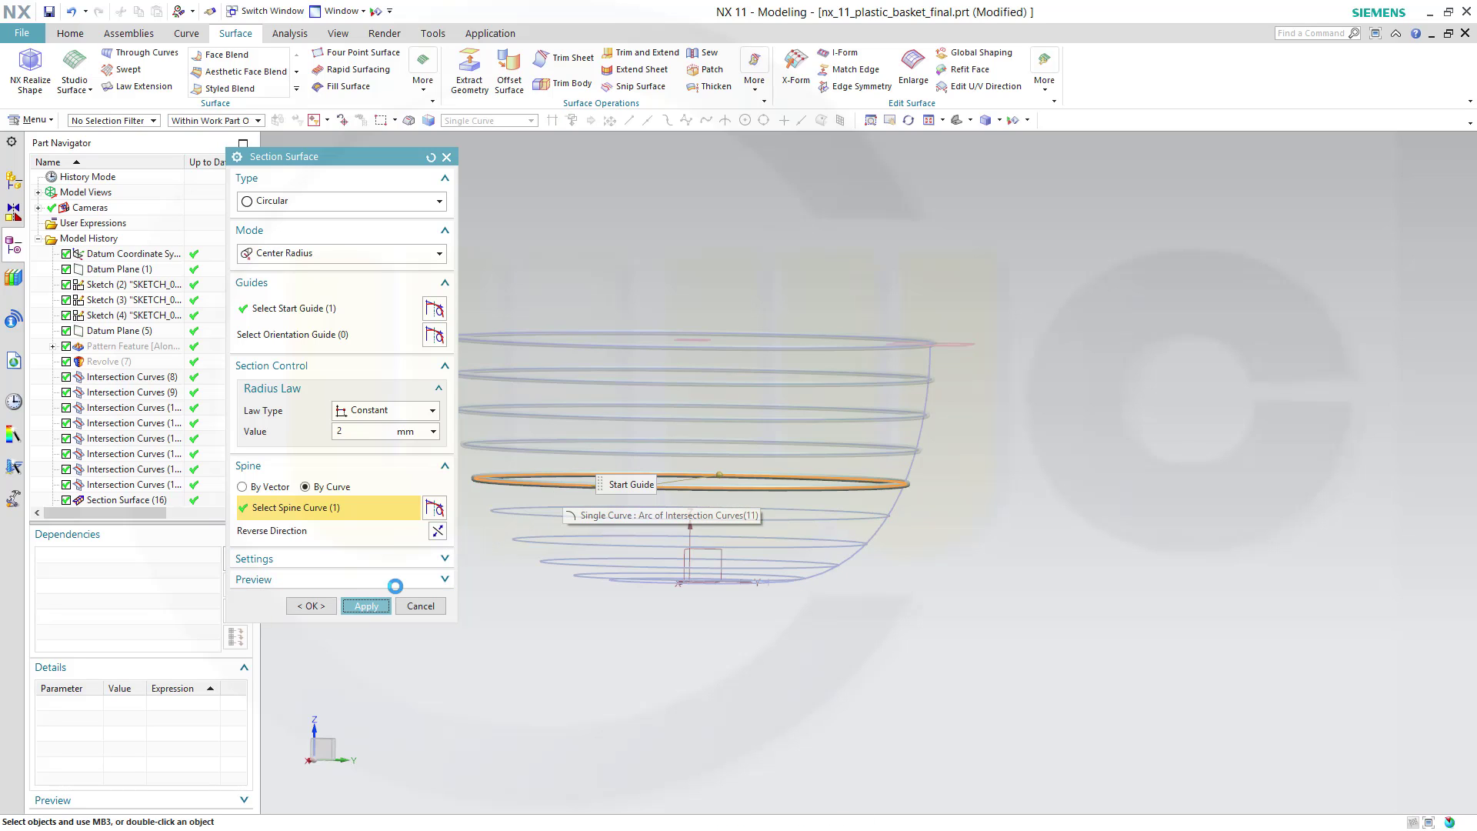
Create 2 mm radius circular section surfaces on the fifth and sixth intersection curves below the rim, each curve serving as guide and spine.
{"action": "left_click", "coordinate": [502, 511]}
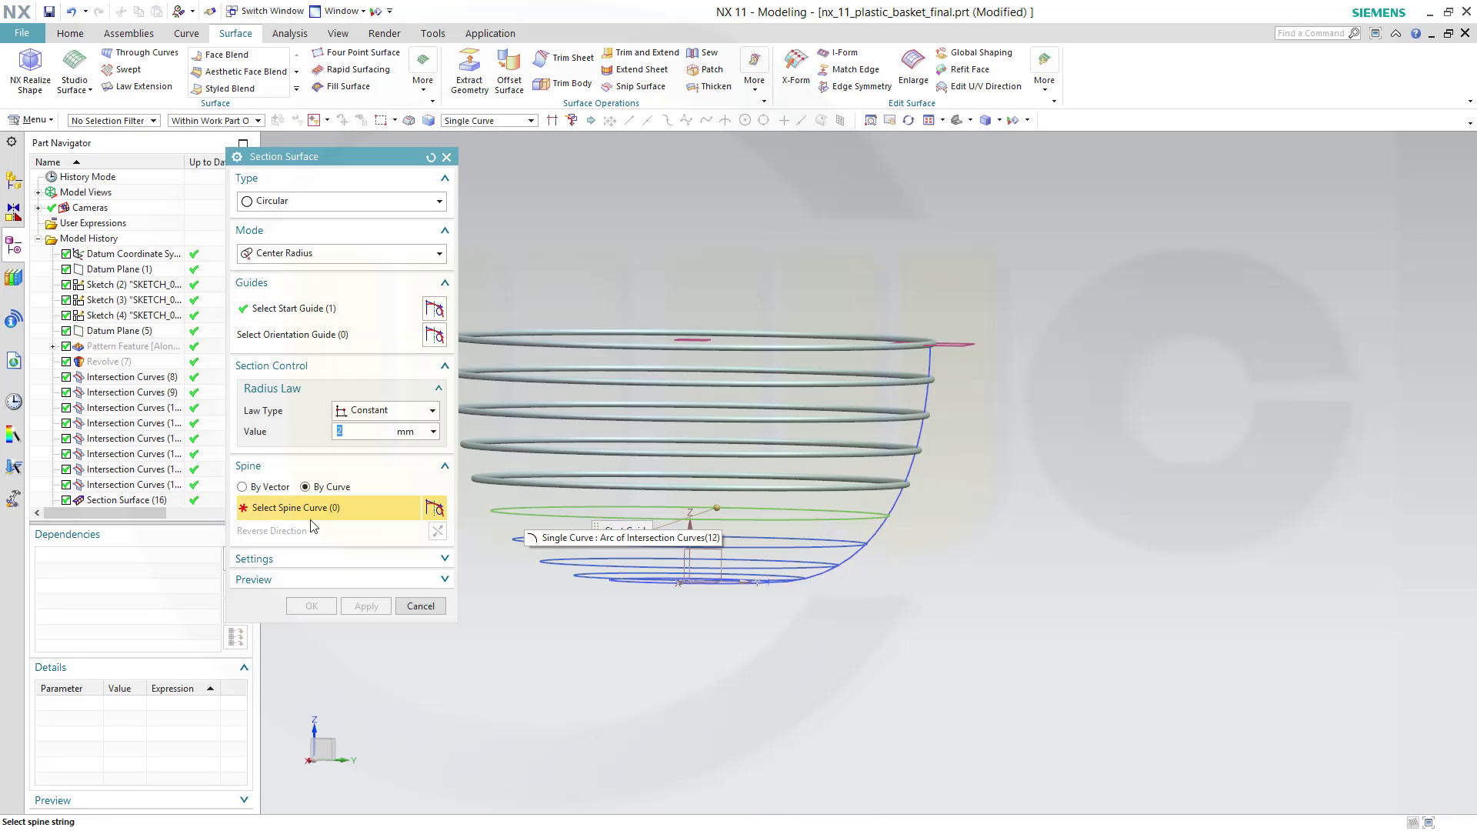
{"action": "left_click", "coordinate": [526, 521]}
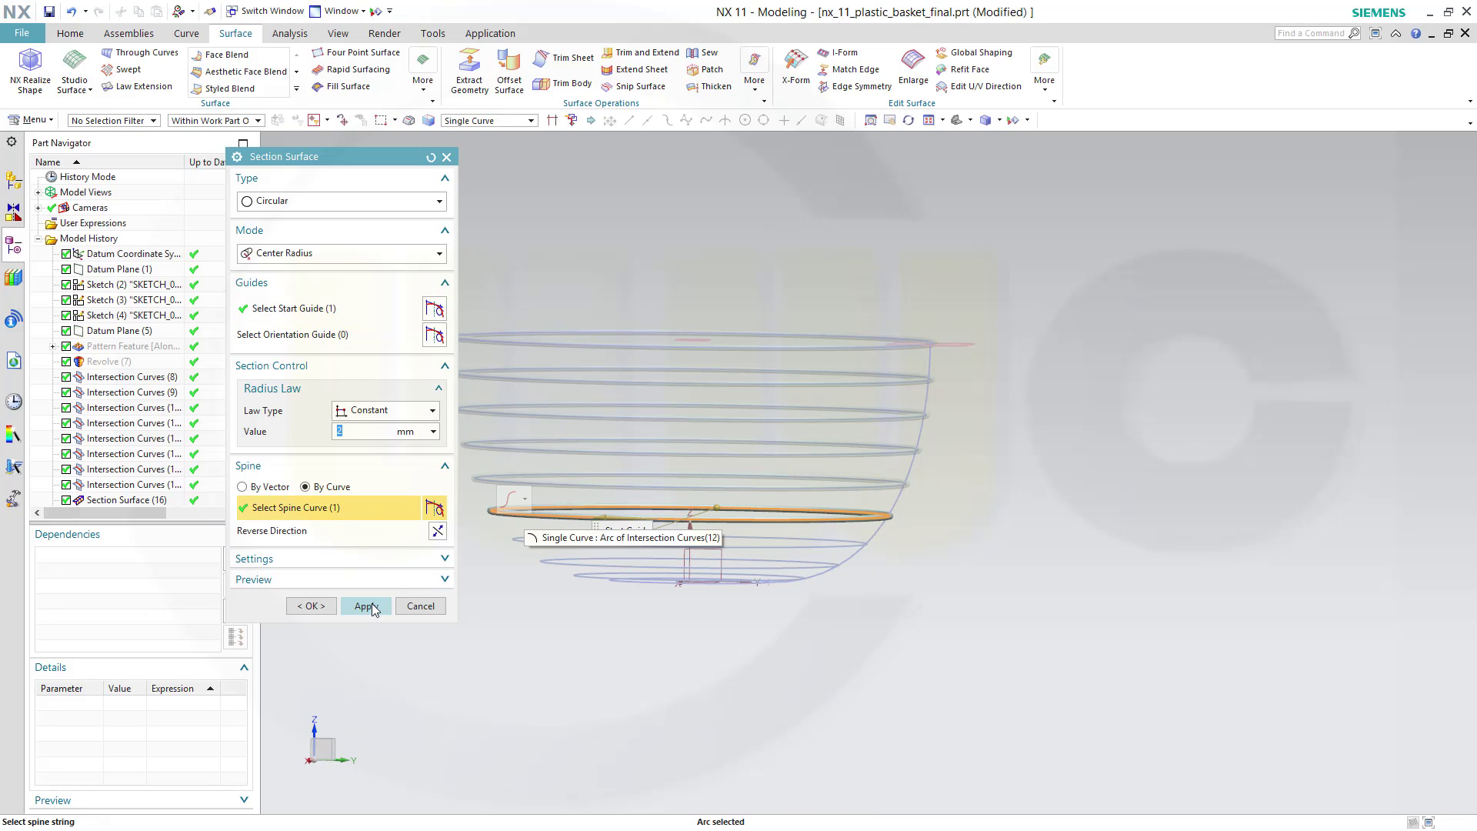
{"action": "left_click", "coordinate": [369, 605]}
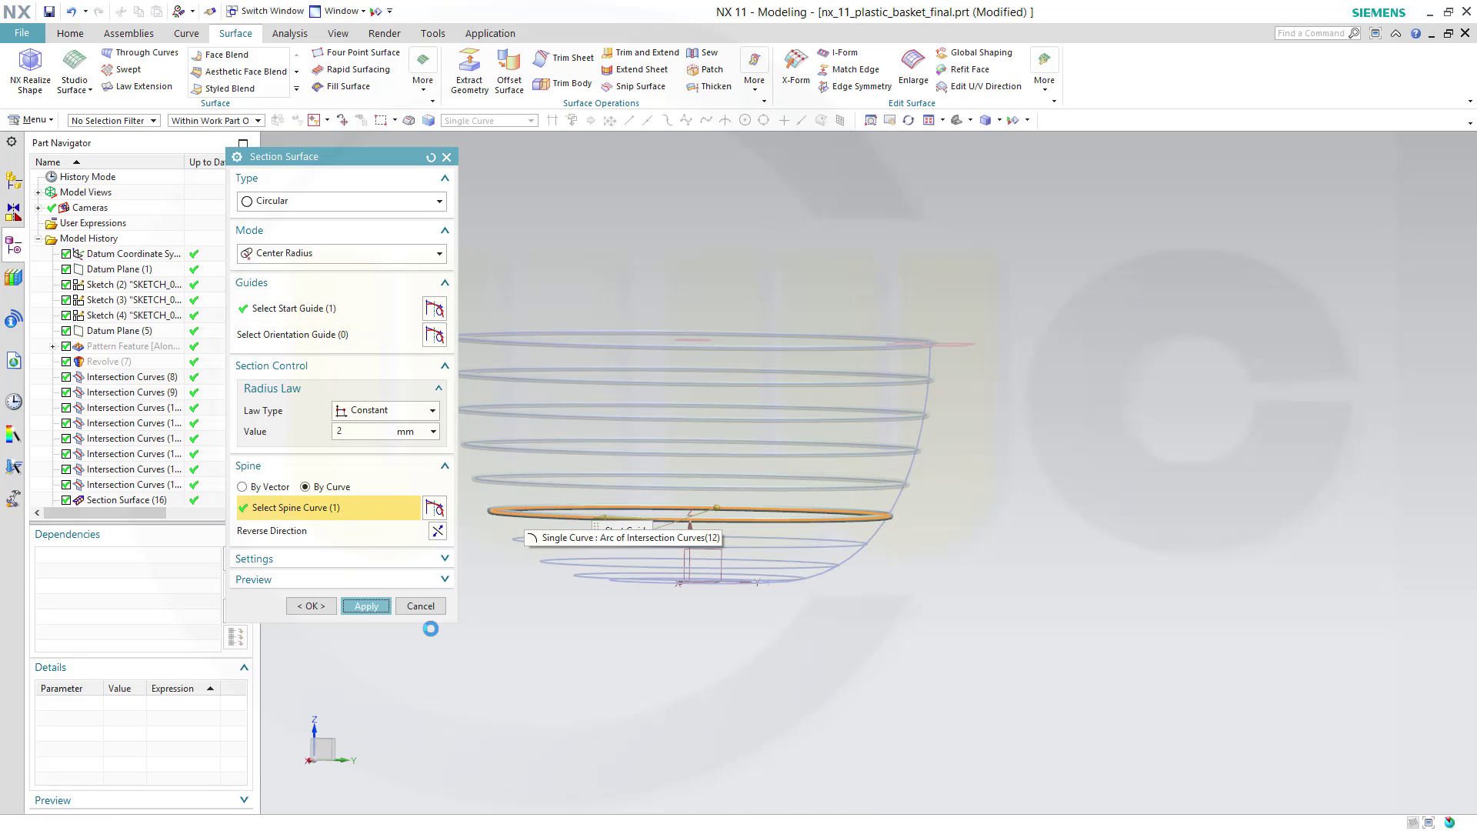
{"action": "left_click", "coordinate": [809, 551]}
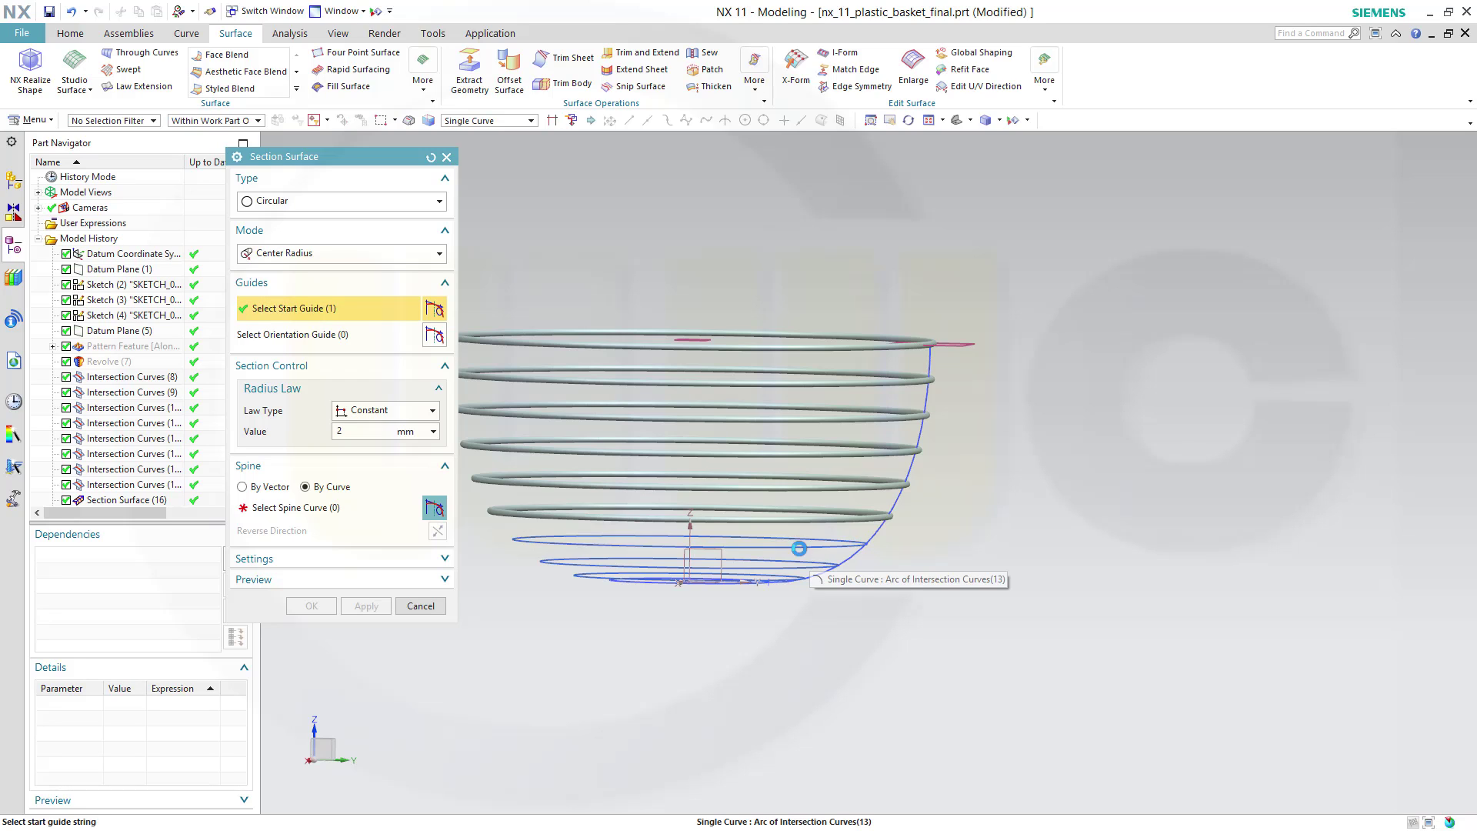
{"action": "left_click", "coordinate": [321, 509]}
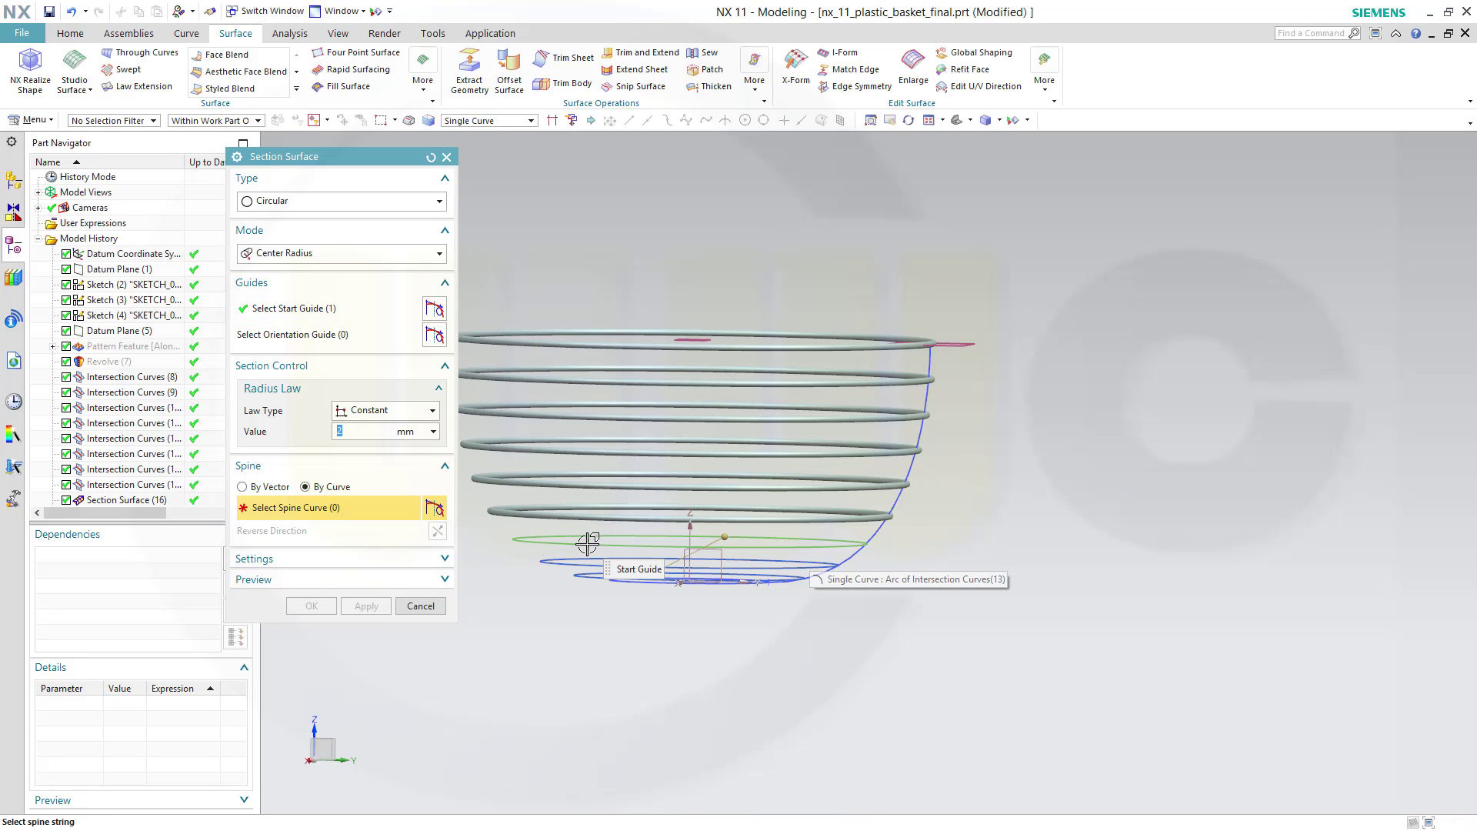
{"action": "left_click", "coordinate": [592, 541]}
{"action": "left_click", "coordinate": [365, 606]}
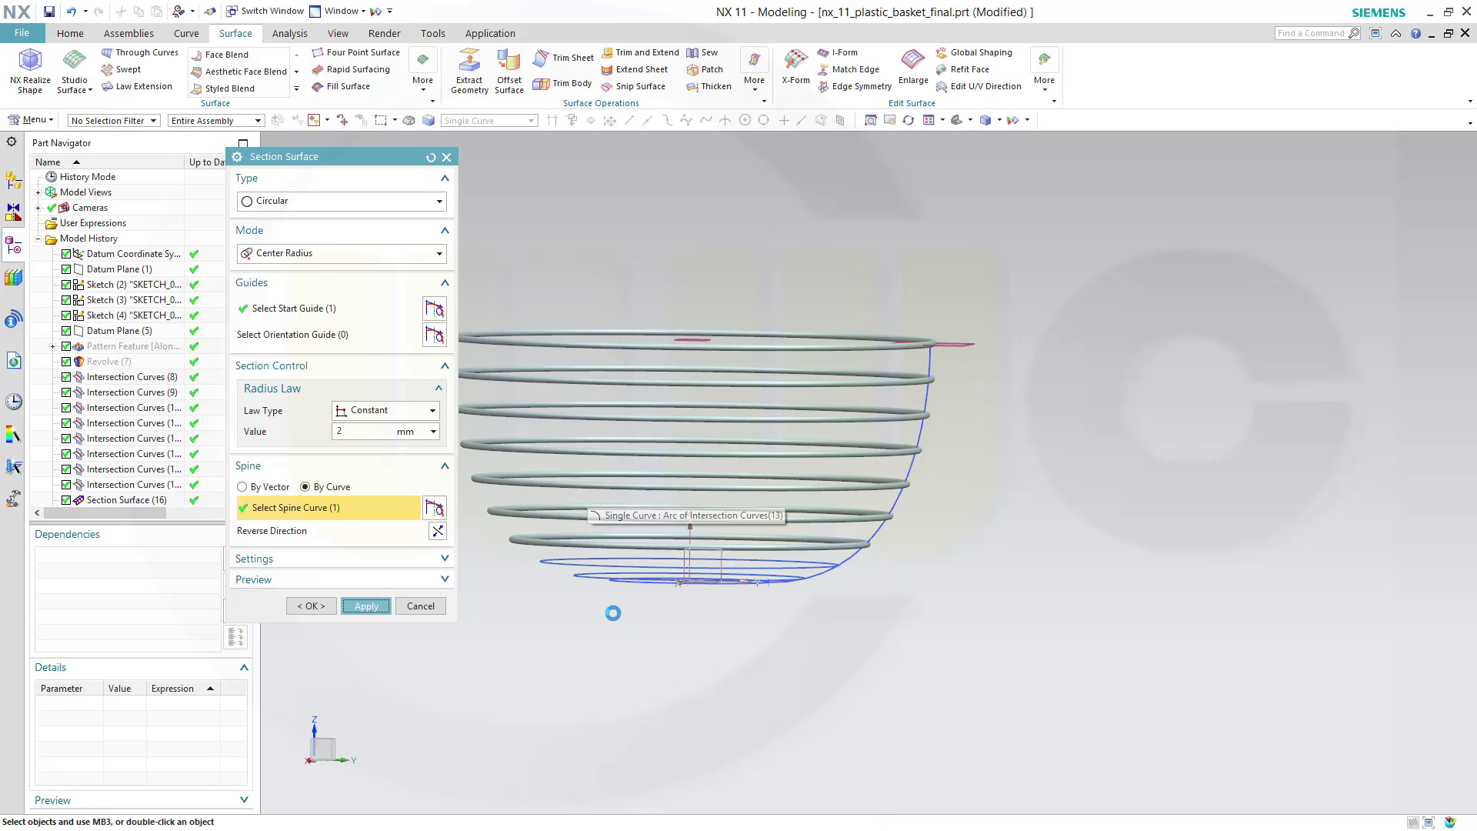
Create a 2 mm radius circular section surface on the seventh intersection curve below the rim, using it as start guide and spine.
{"action": "scroll", "coordinate": [607, 554], "scroll_direction": "down", "scroll_amount": 3}
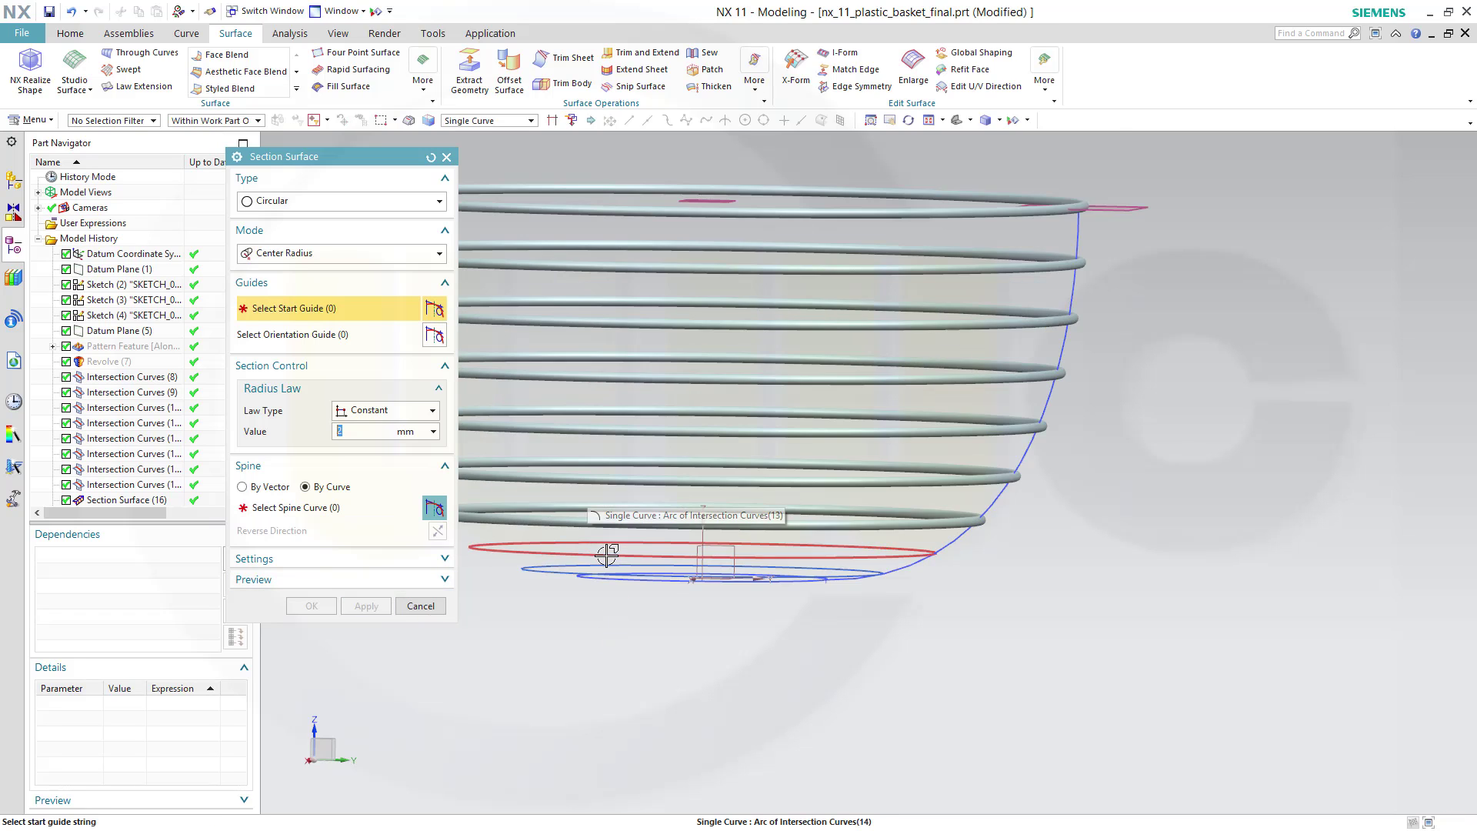
{"action": "left_click", "coordinate": [538, 549]}
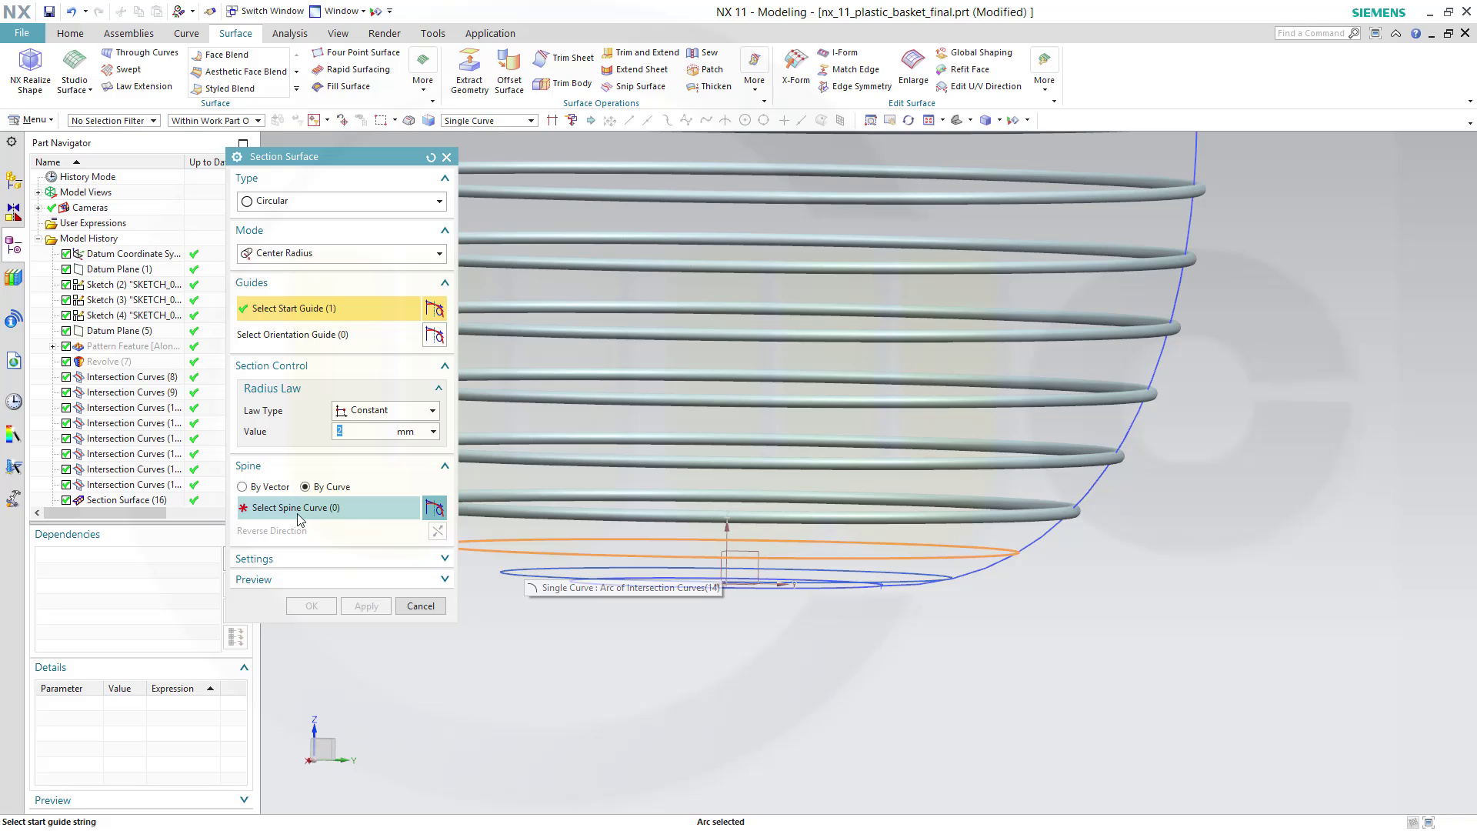
{"action": "left_click", "coordinate": [299, 514]}
{"action": "left_click", "coordinate": [496, 549]}
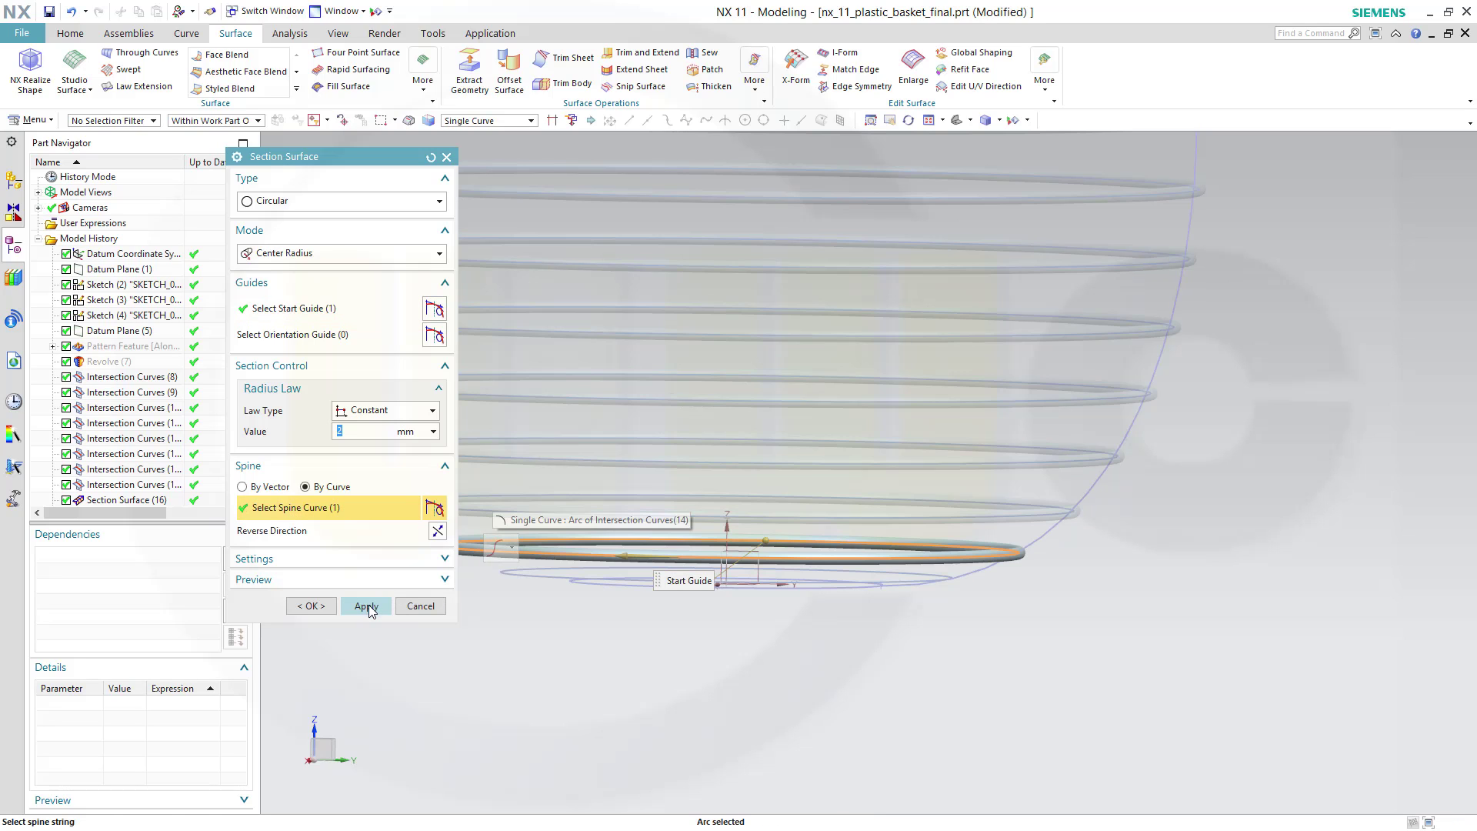
{"action": "left_click", "coordinate": [368, 604]}
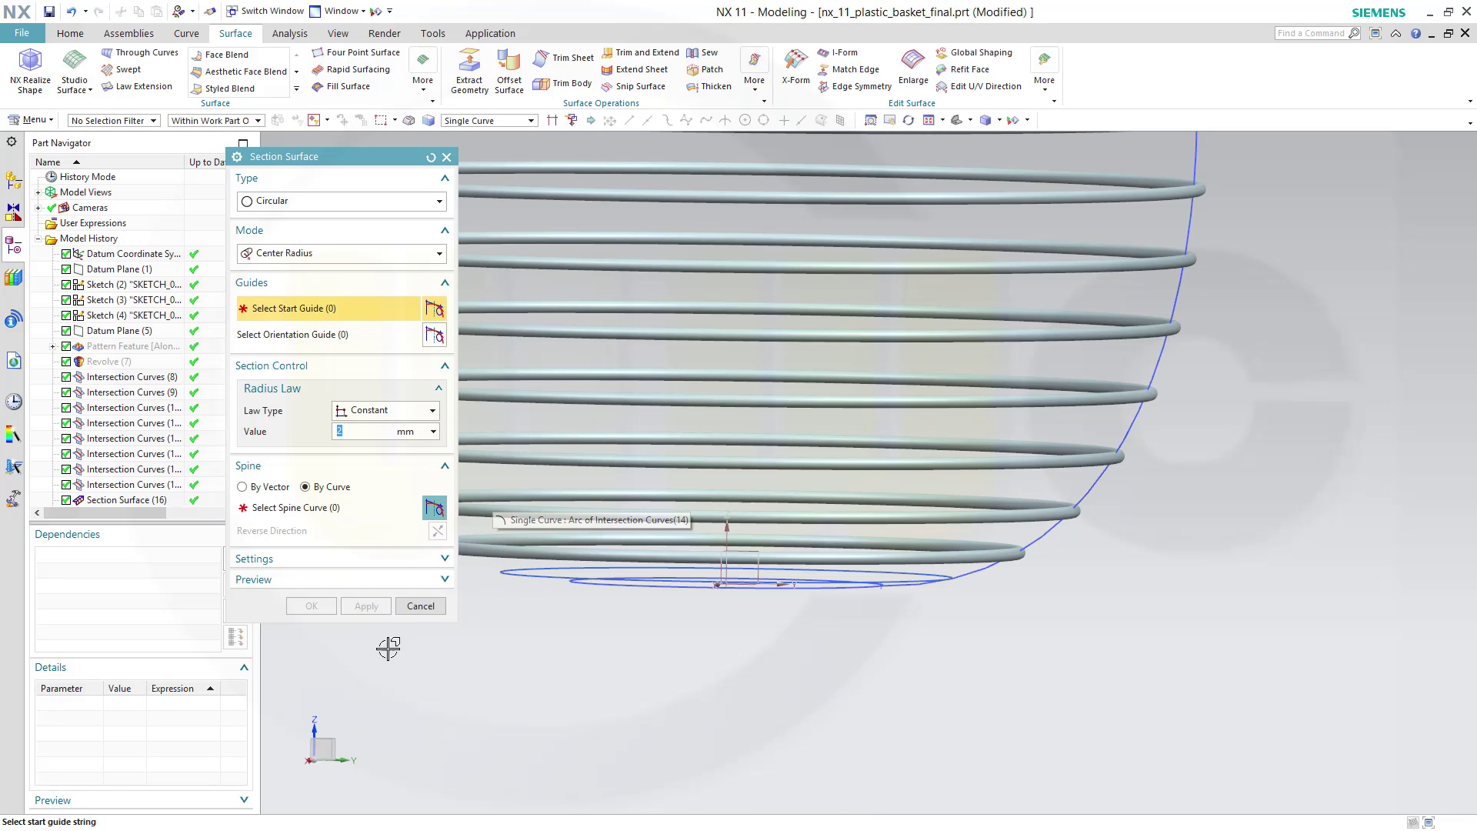
Create a 2 mm radius circular section surface on the eighth intersection curve, just above the base circle, using it as spine and start guide.
{"action": "left_click", "coordinate": [308, 508]}
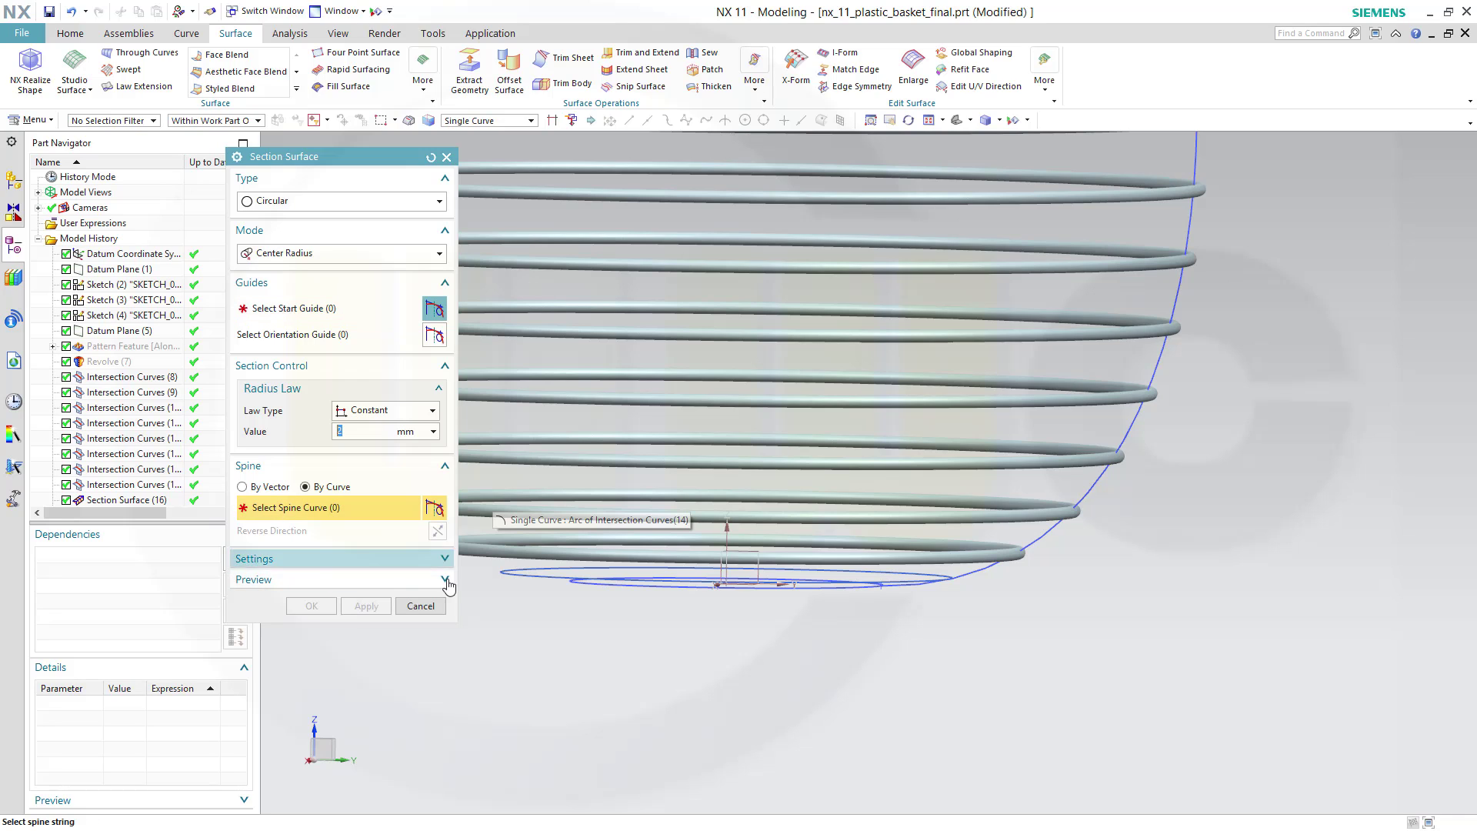
{"action": "left_click", "coordinate": [511, 576]}
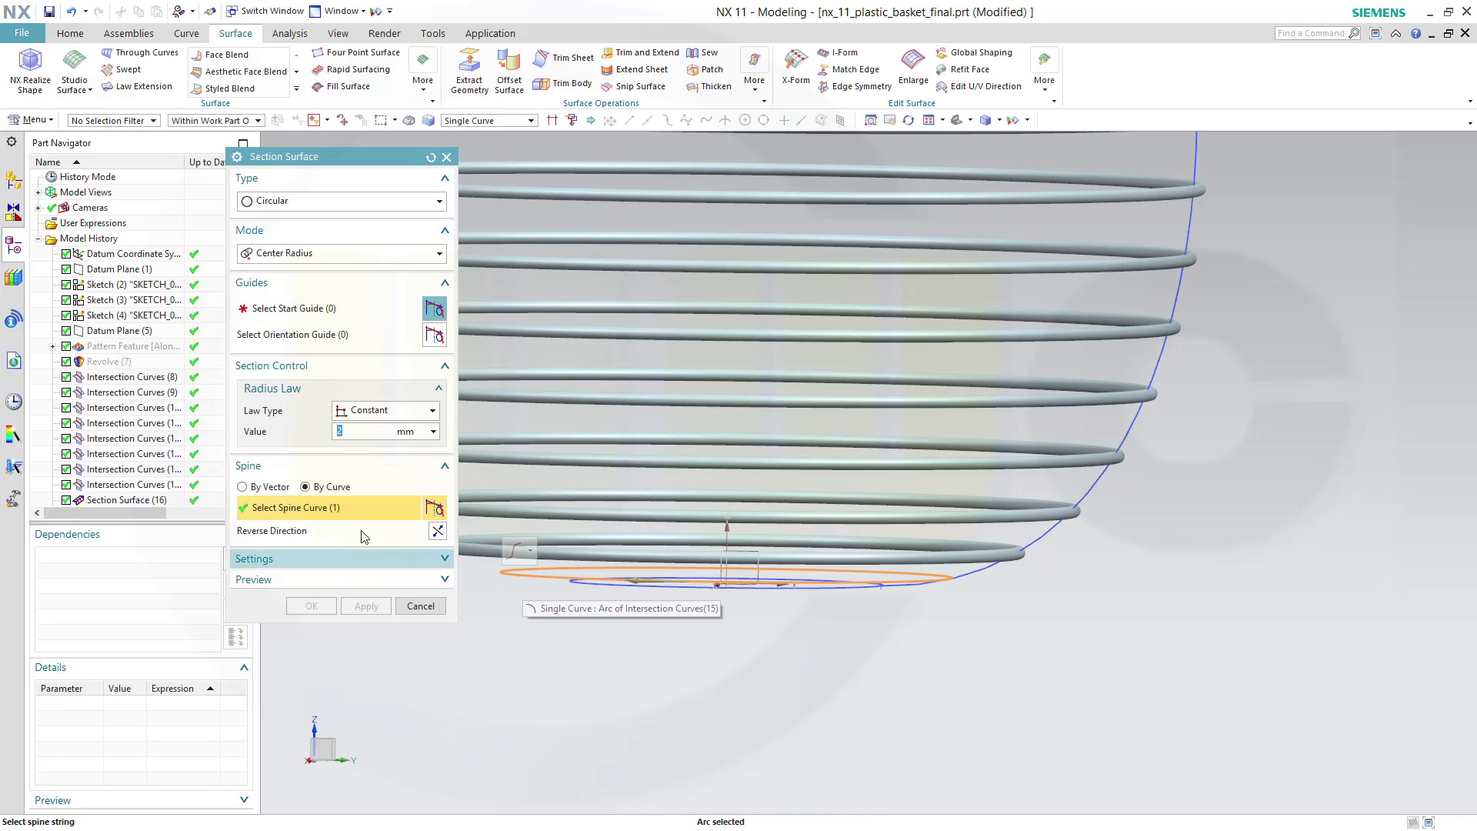
{"action": "left_click", "coordinate": [312, 307]}
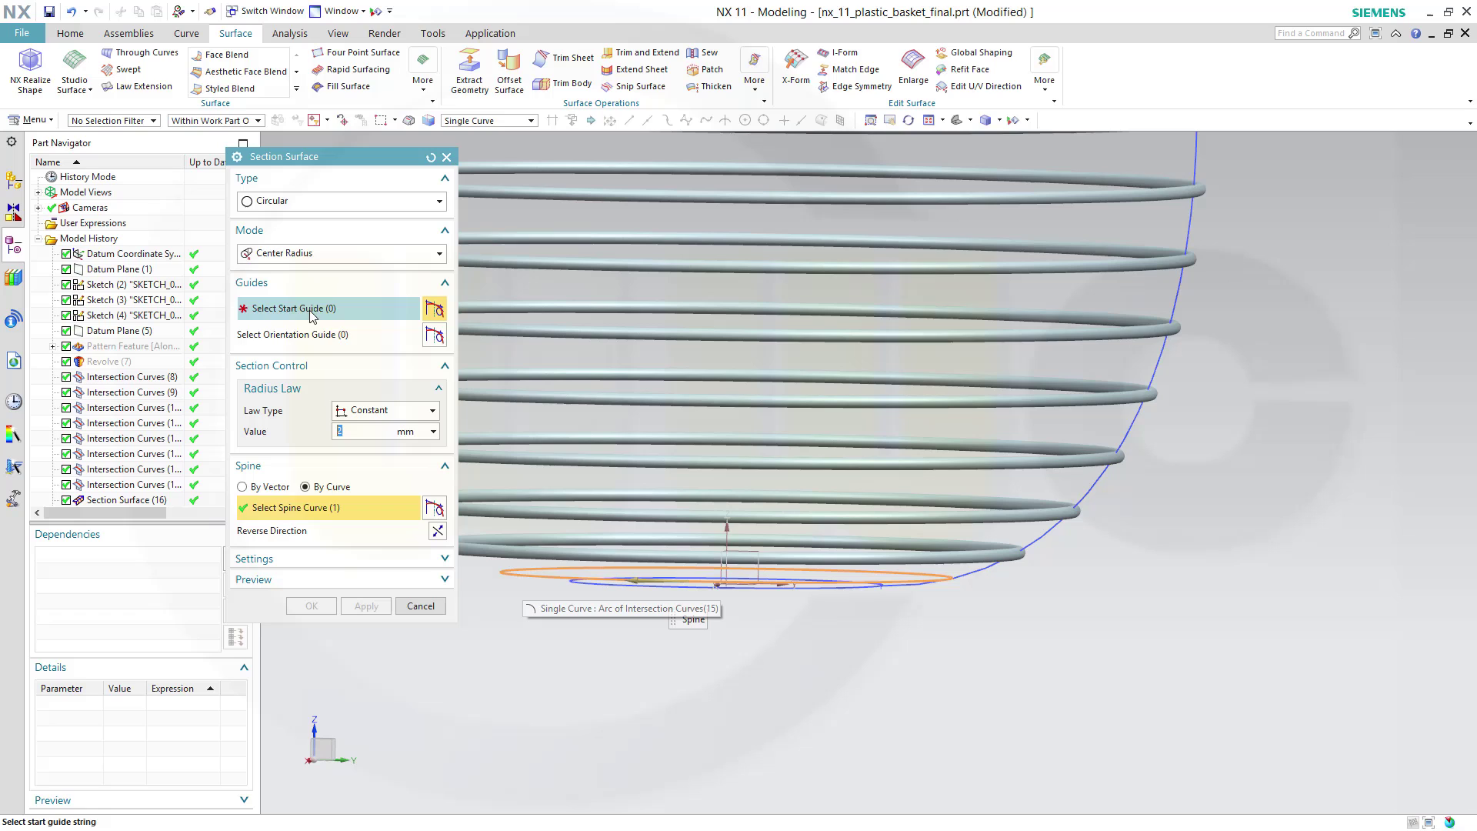
{"action": "left_click", "coordinate": [530, 574]}
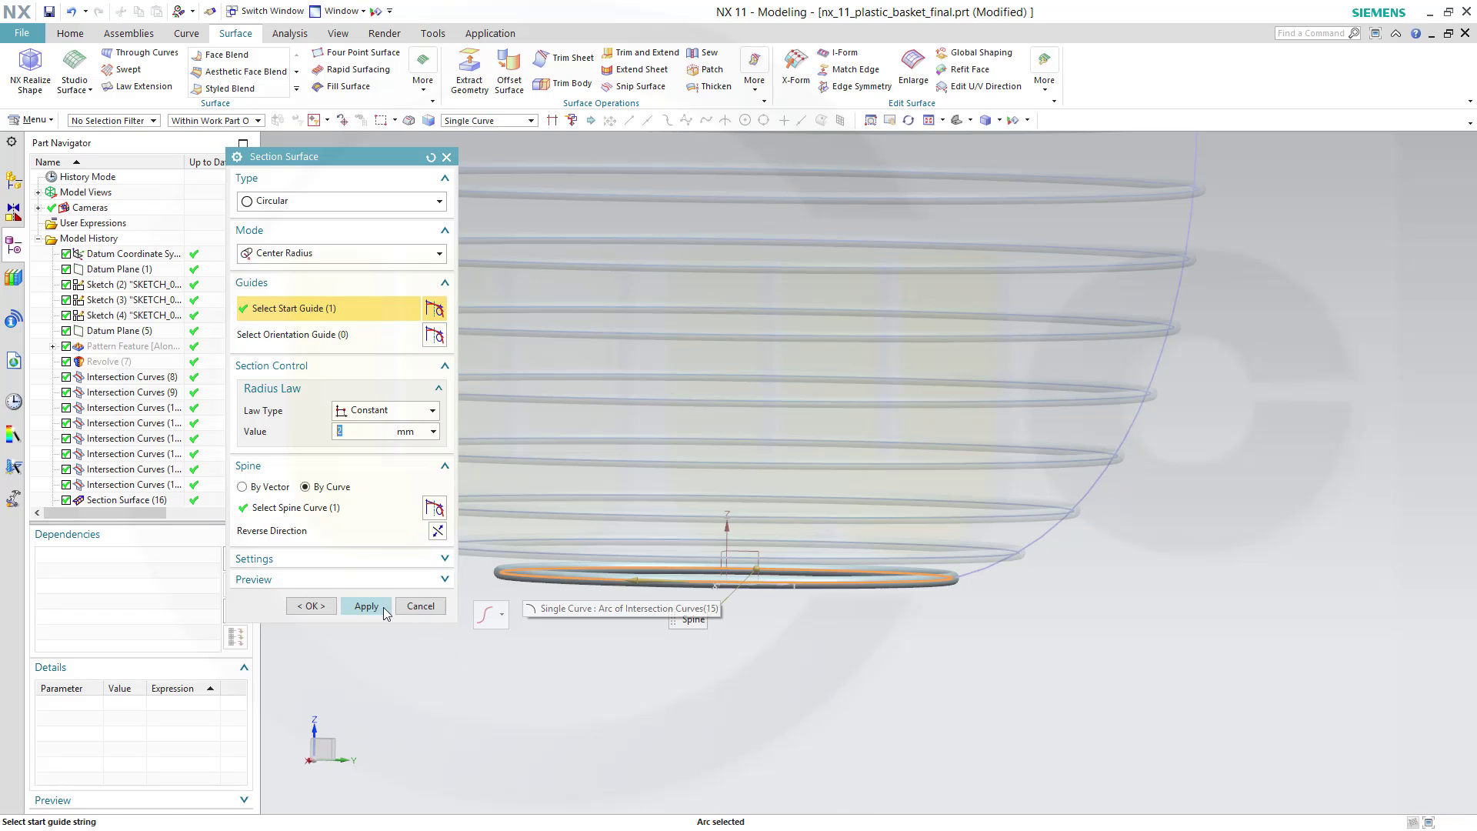
{"action": "left_click", "coordinate": [366, 606]}
Create a 2 mm radius circular section surface using the base sketch circle as start guide and spine, and finish the command.
{"action": "middle_click_drag", "start_coordinate": [731, 615], "coordinate": [769, 583]}
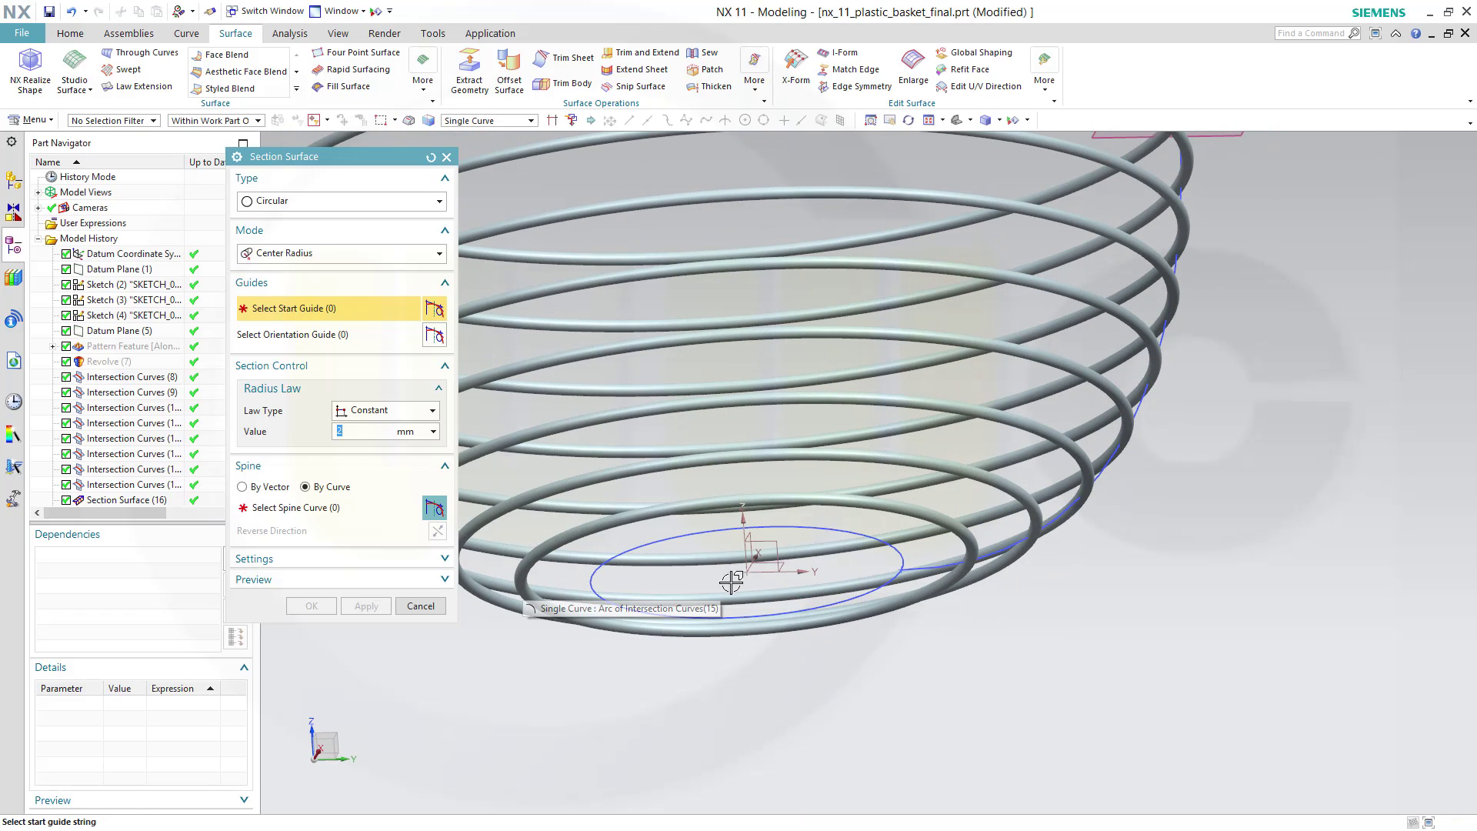
{"action": "left_click", "coordinate": [619, 547]}
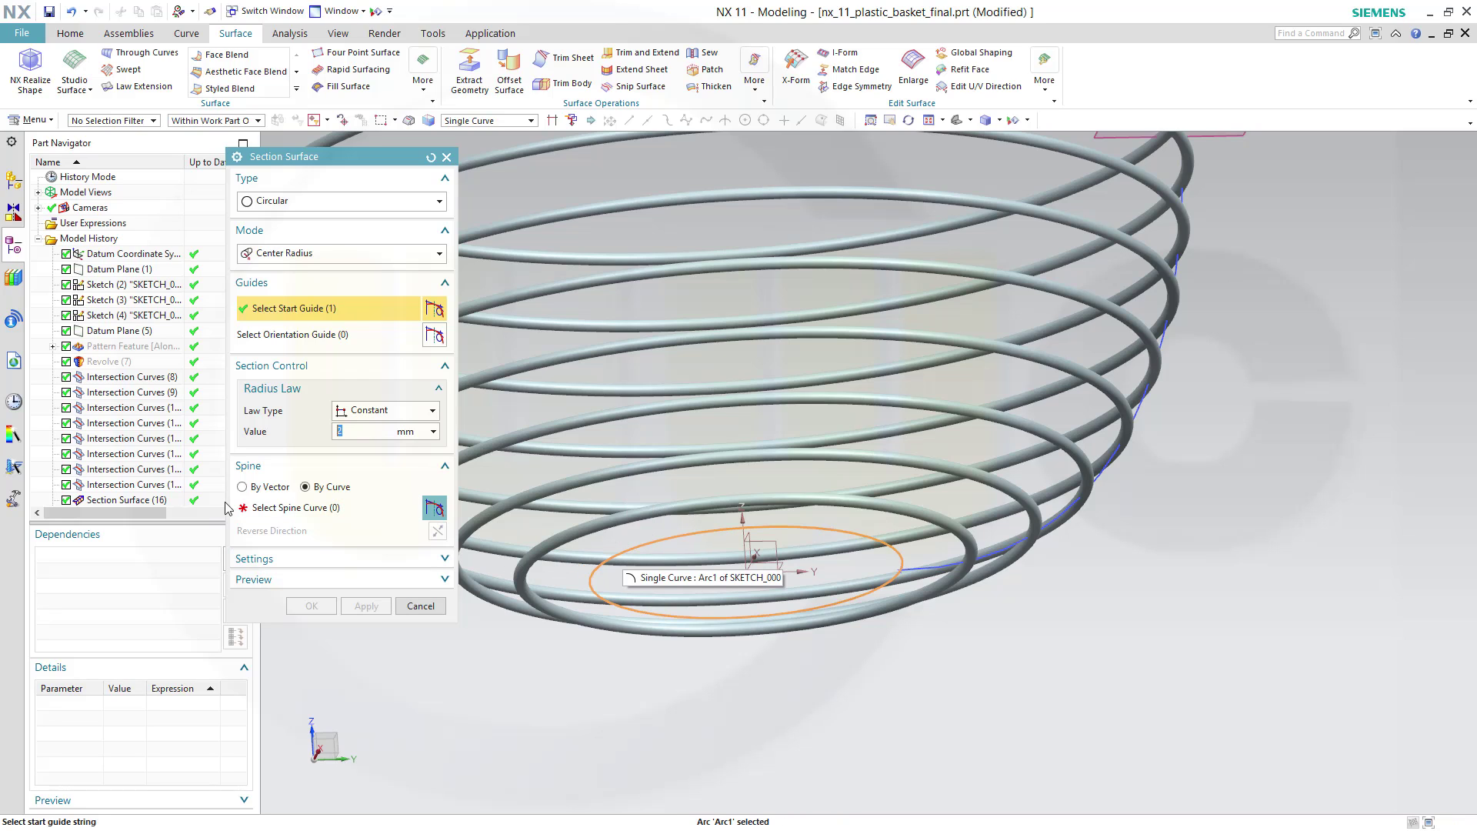
{"action": "left_click", "coordinate": [623, 549]}
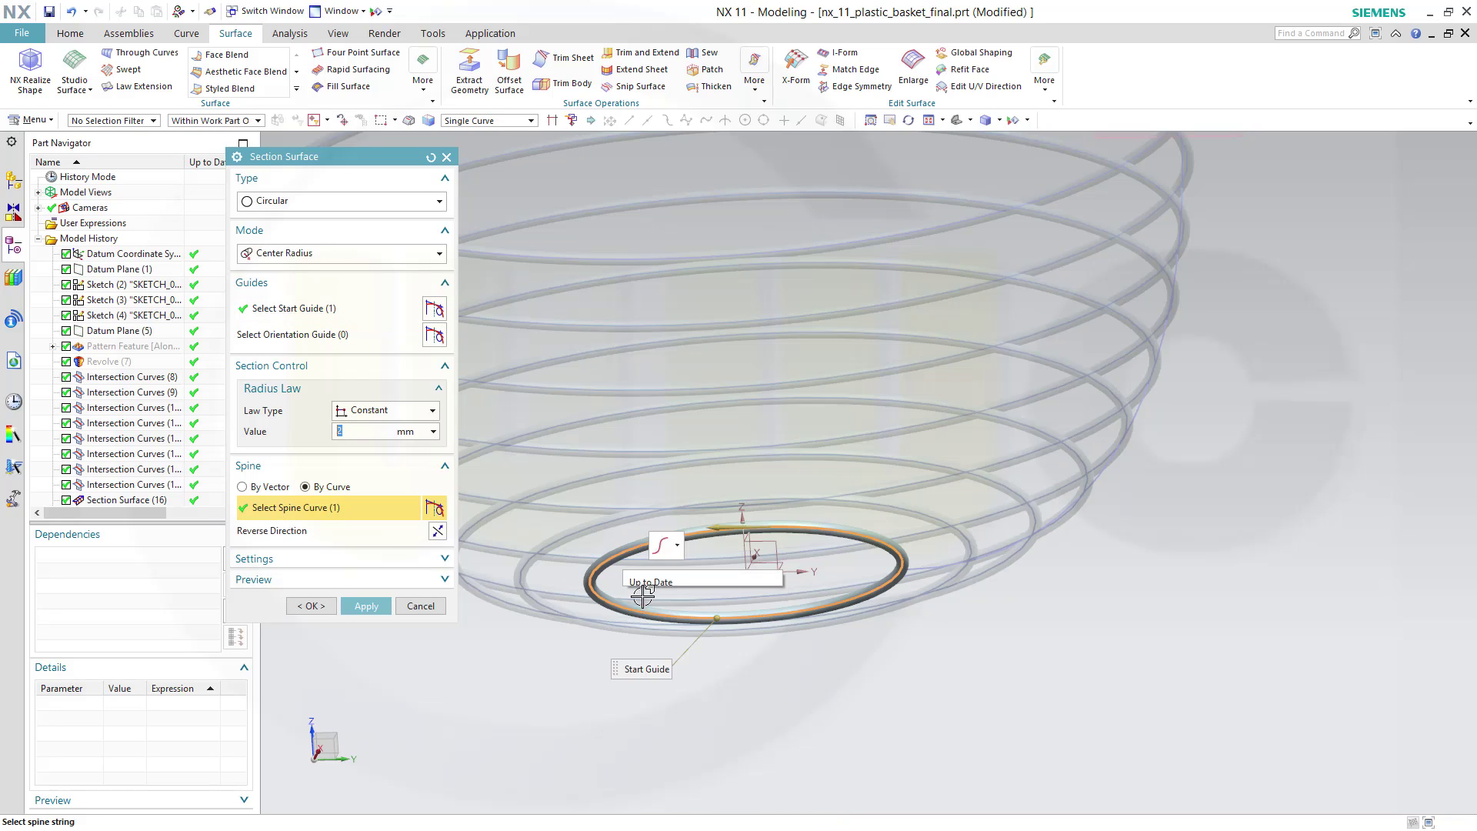
{"action": "left_click", "coordinate": [312, 605]}
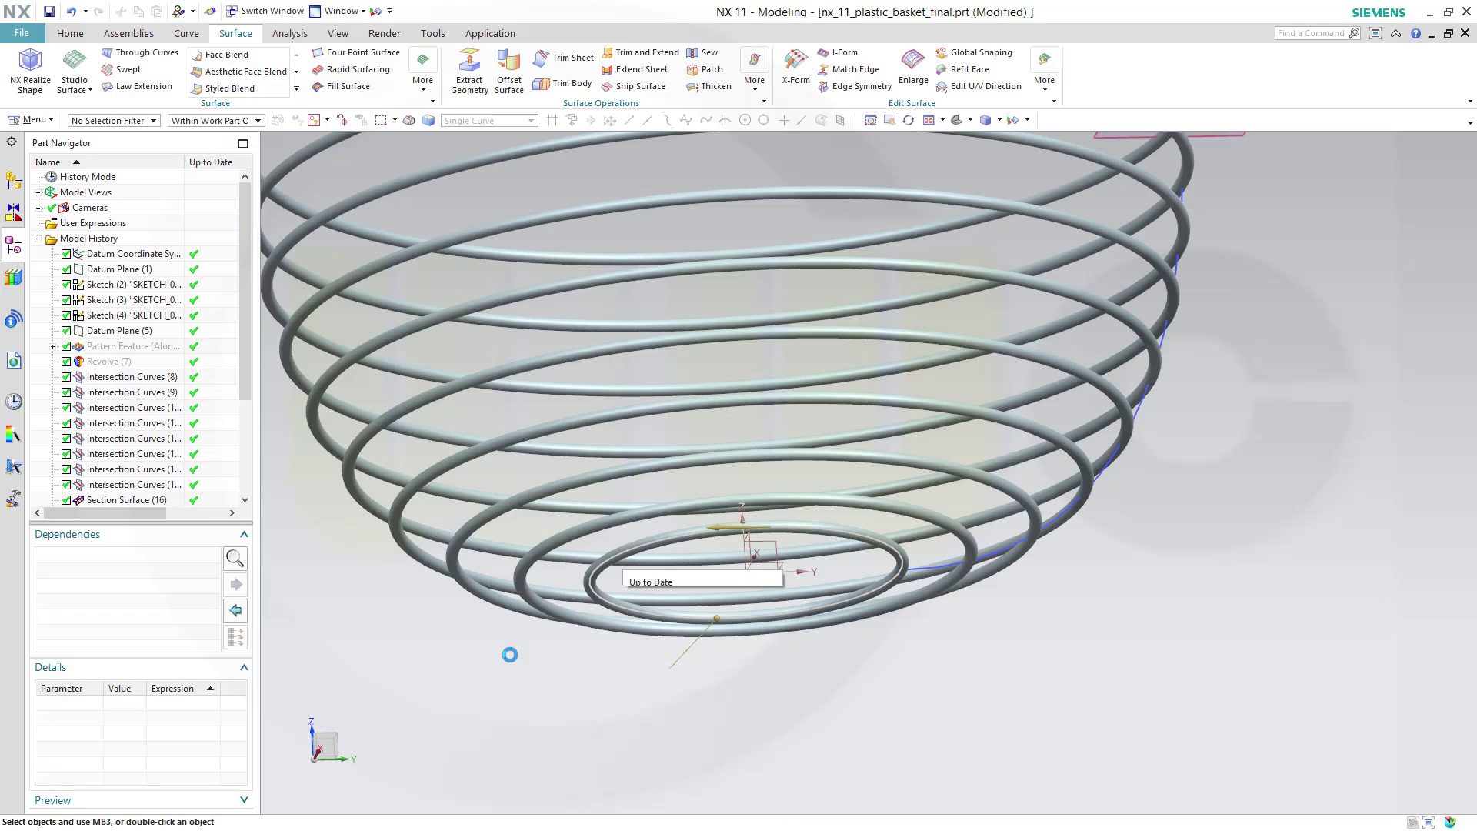
Create a 2 mm radius circular Center Radius section surface along the side profile spline, using the spline as start guide and spine.
{"action": "middle_click_drag", "start_coordinate": [763, 679], "coordinate": [729, 706]}
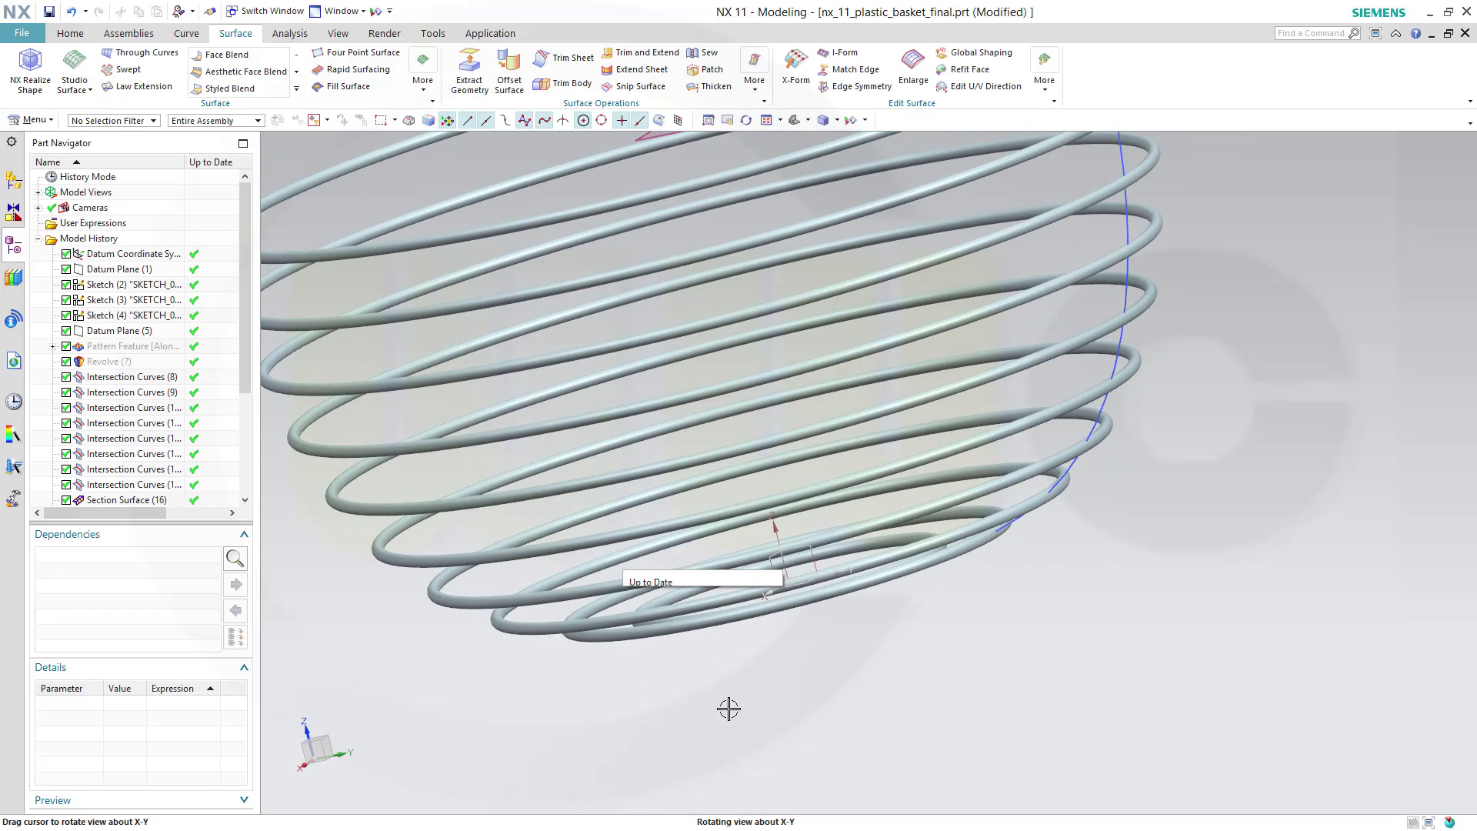
{"action": "scroll", "coordinate": [1156, 522], "scroll_direction": "down", "scroll_amount": 5}
{"action": "middle_click_drag", "start_coordinate": [1203, 449], "coordinate": [1055, 386]}
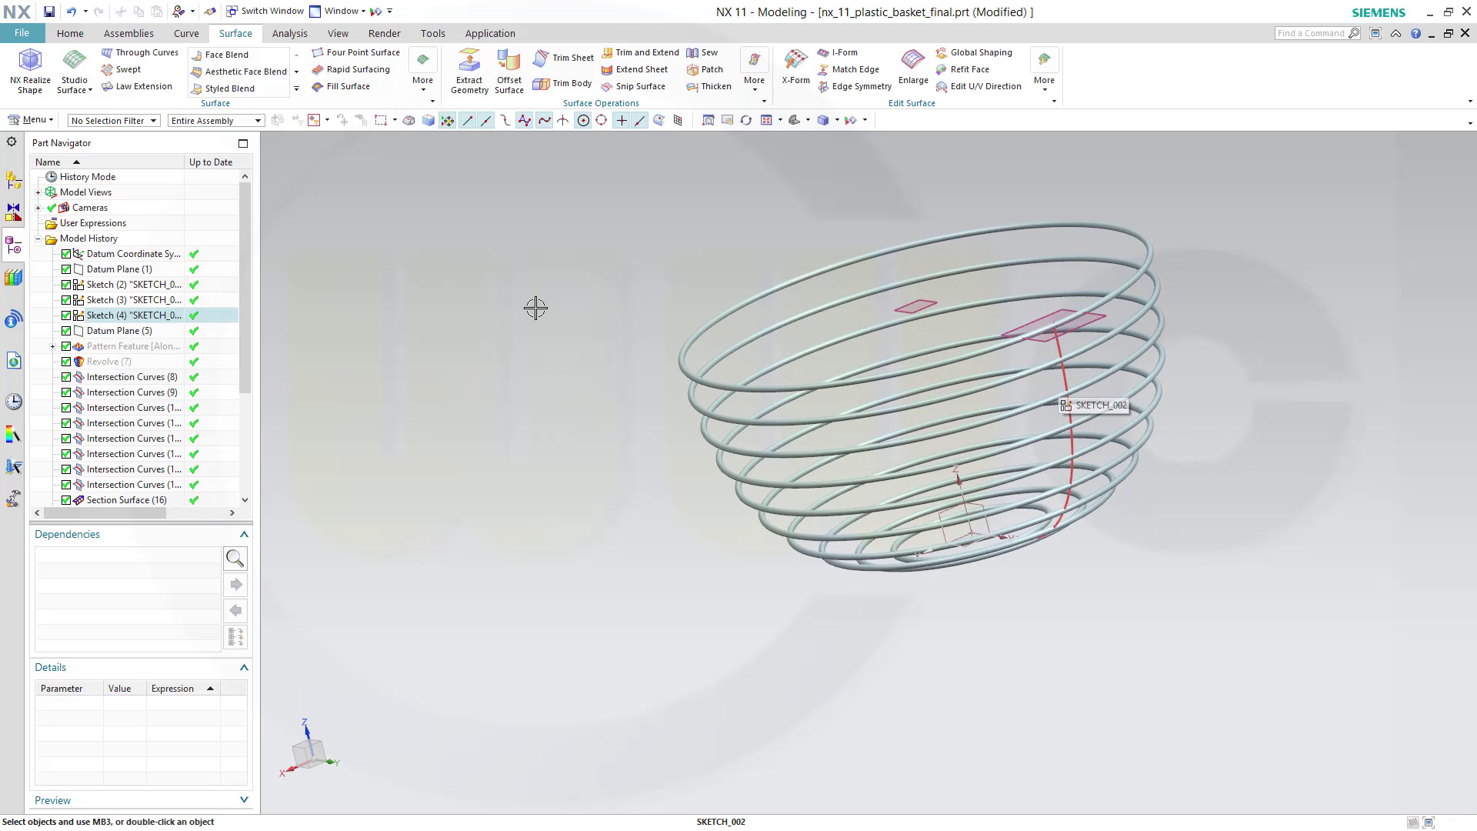
{"action": "left_click", "coordinate": [176, 11]}
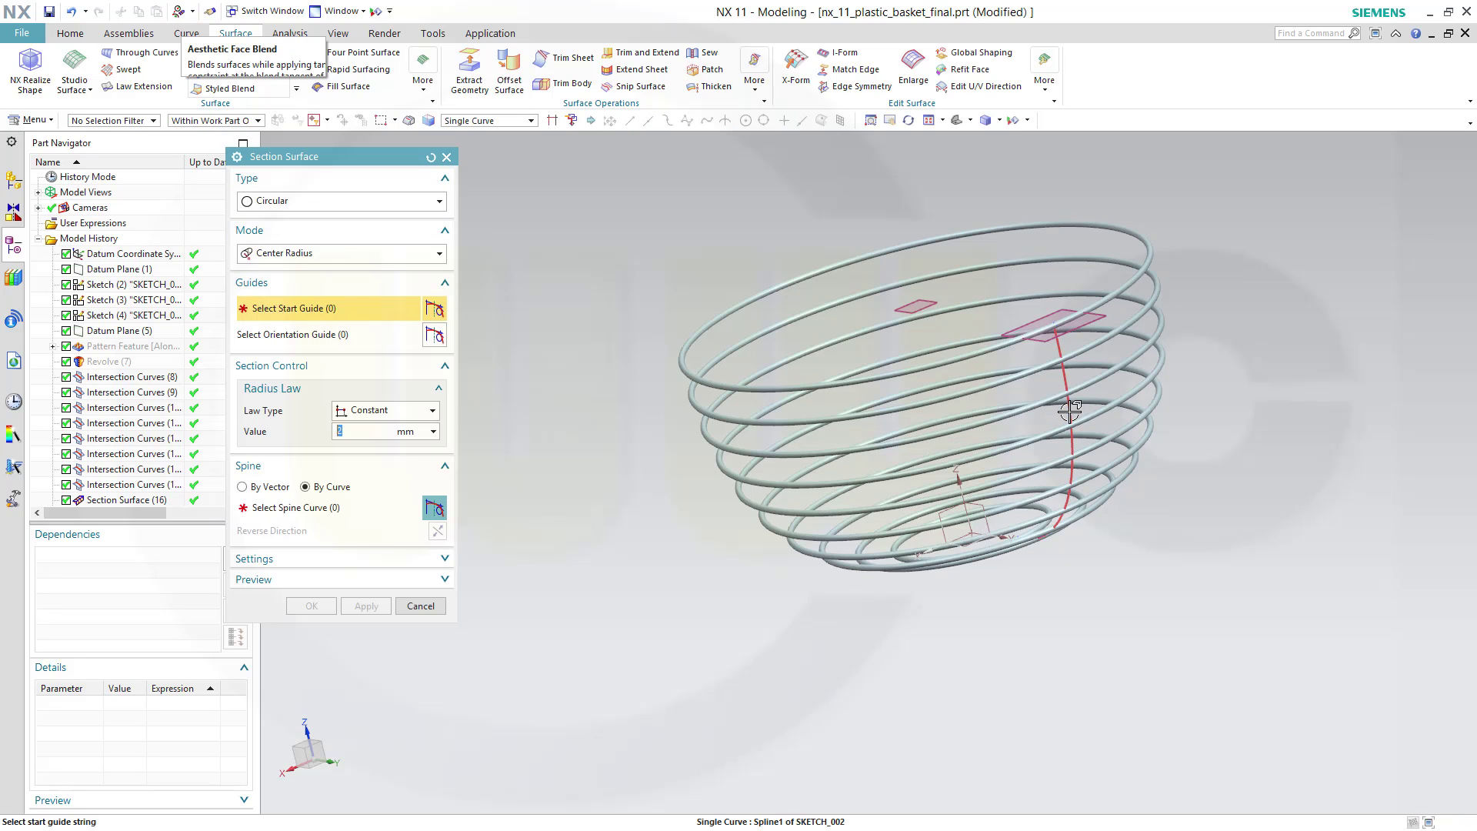
{"action": "left_click", "coordinate": [1068, 470]}
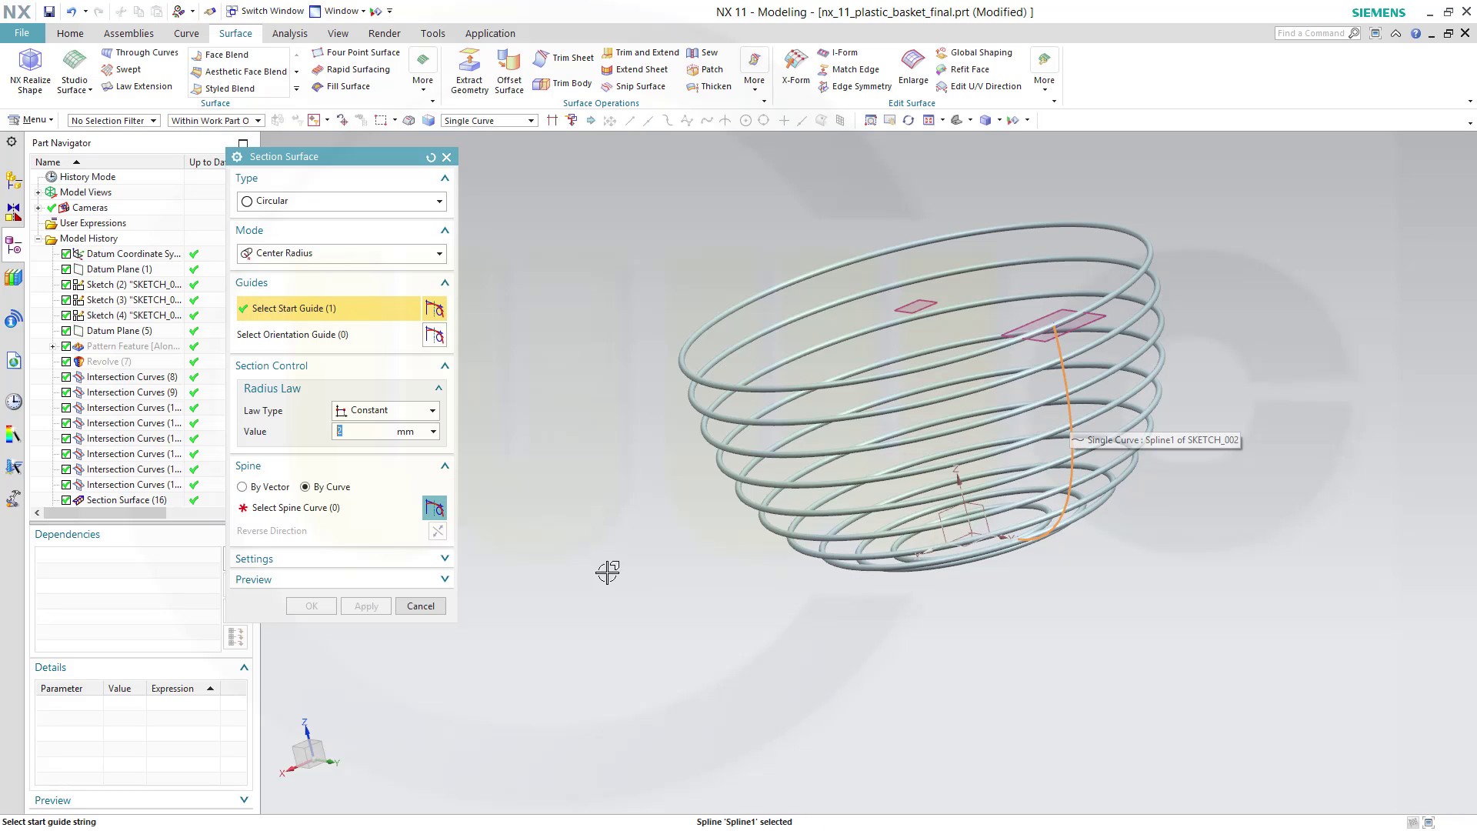
{"action": "left_click", "coordinate": [293, 509]}
{"action": "left_click", "coordinate": [1066, 409]}
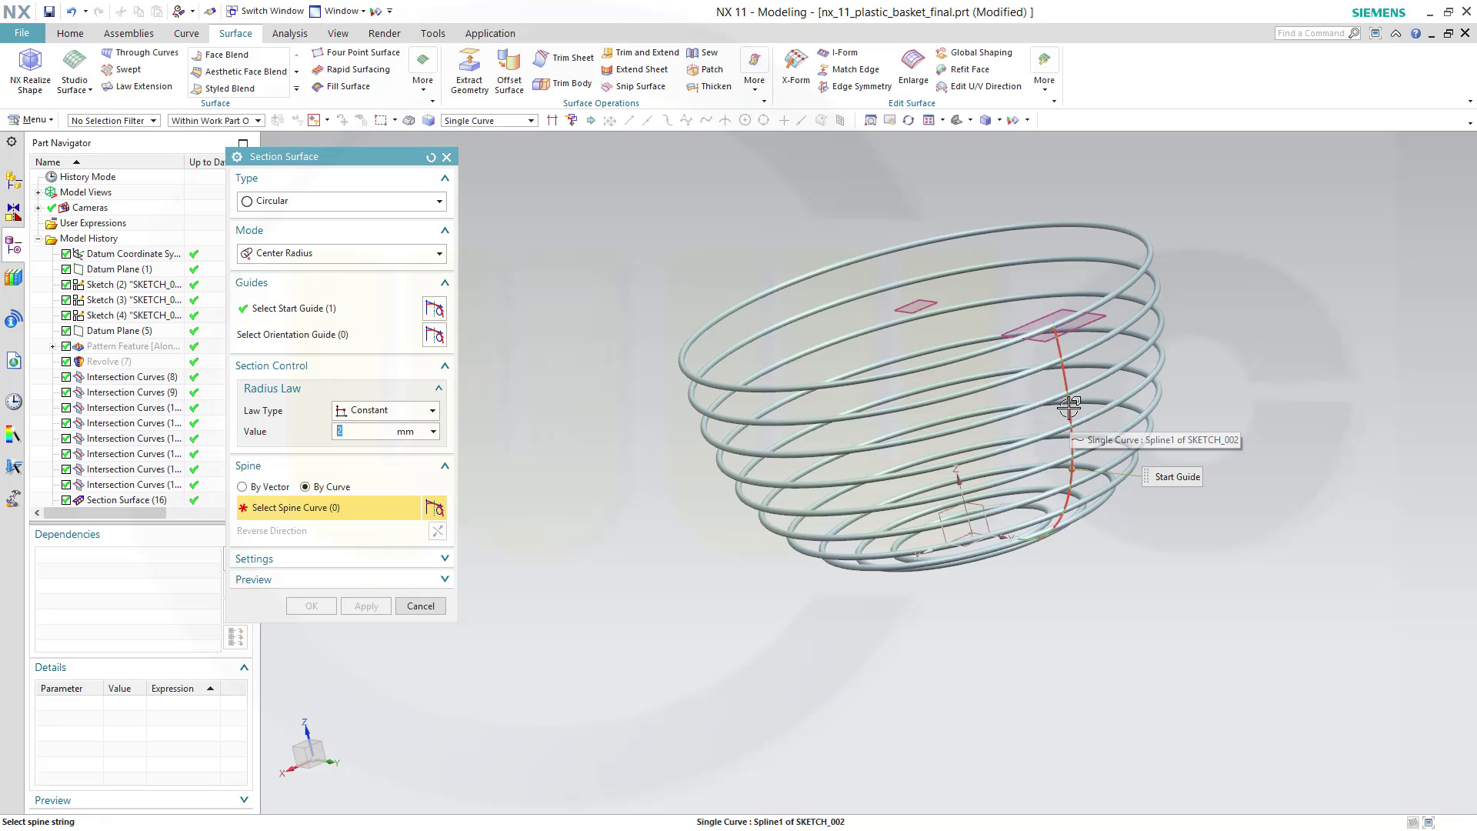
{"action": "left_click", "coordinate": [317, 609]}
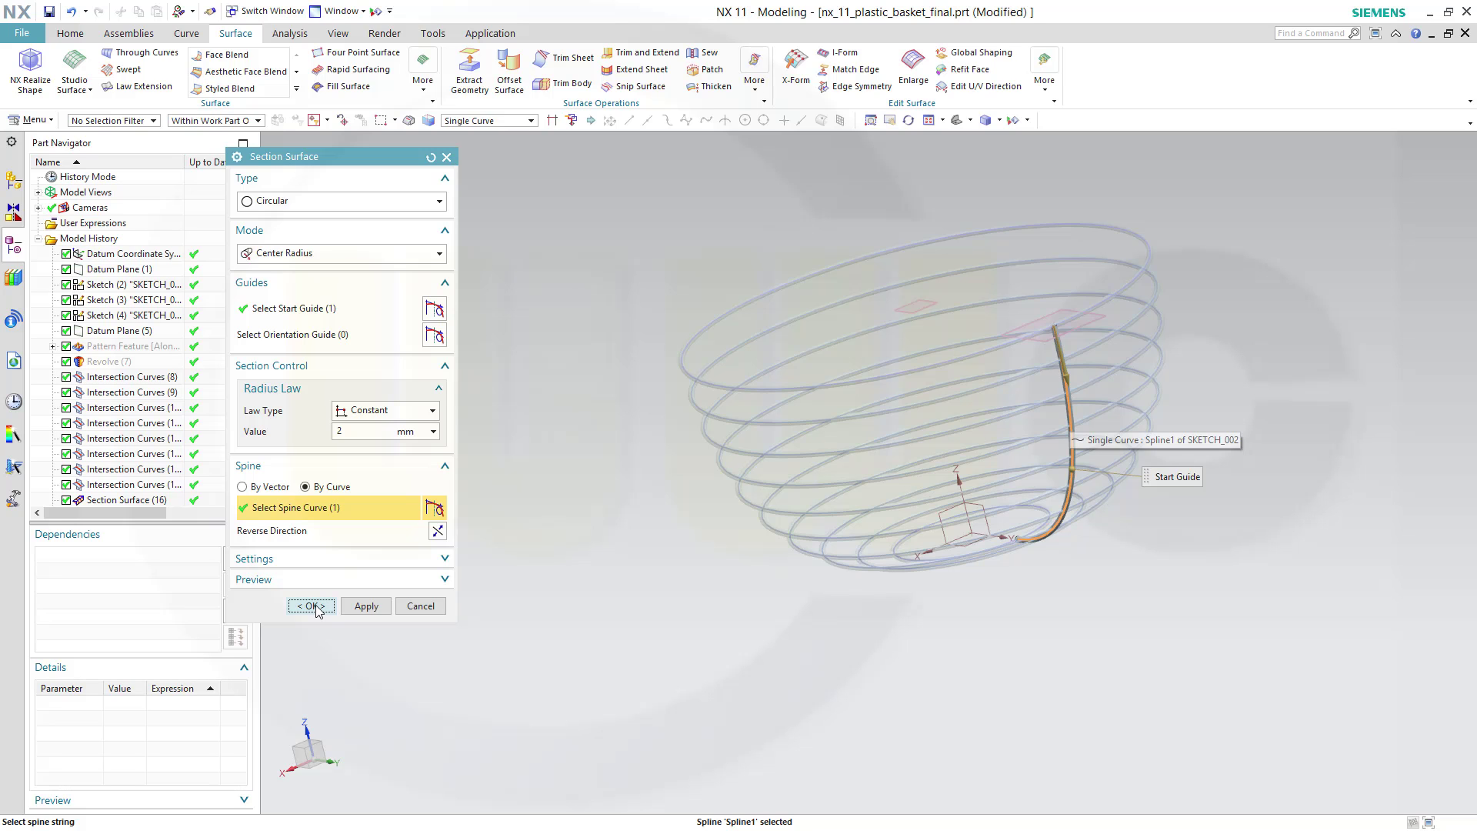
Start a Pattern Feature on the side rib's section surface and set its layout to Circular.
{"action": "scroll", "coordinate": [1123, 239], "scroll_direction": "up", "scroll_amount": 3}
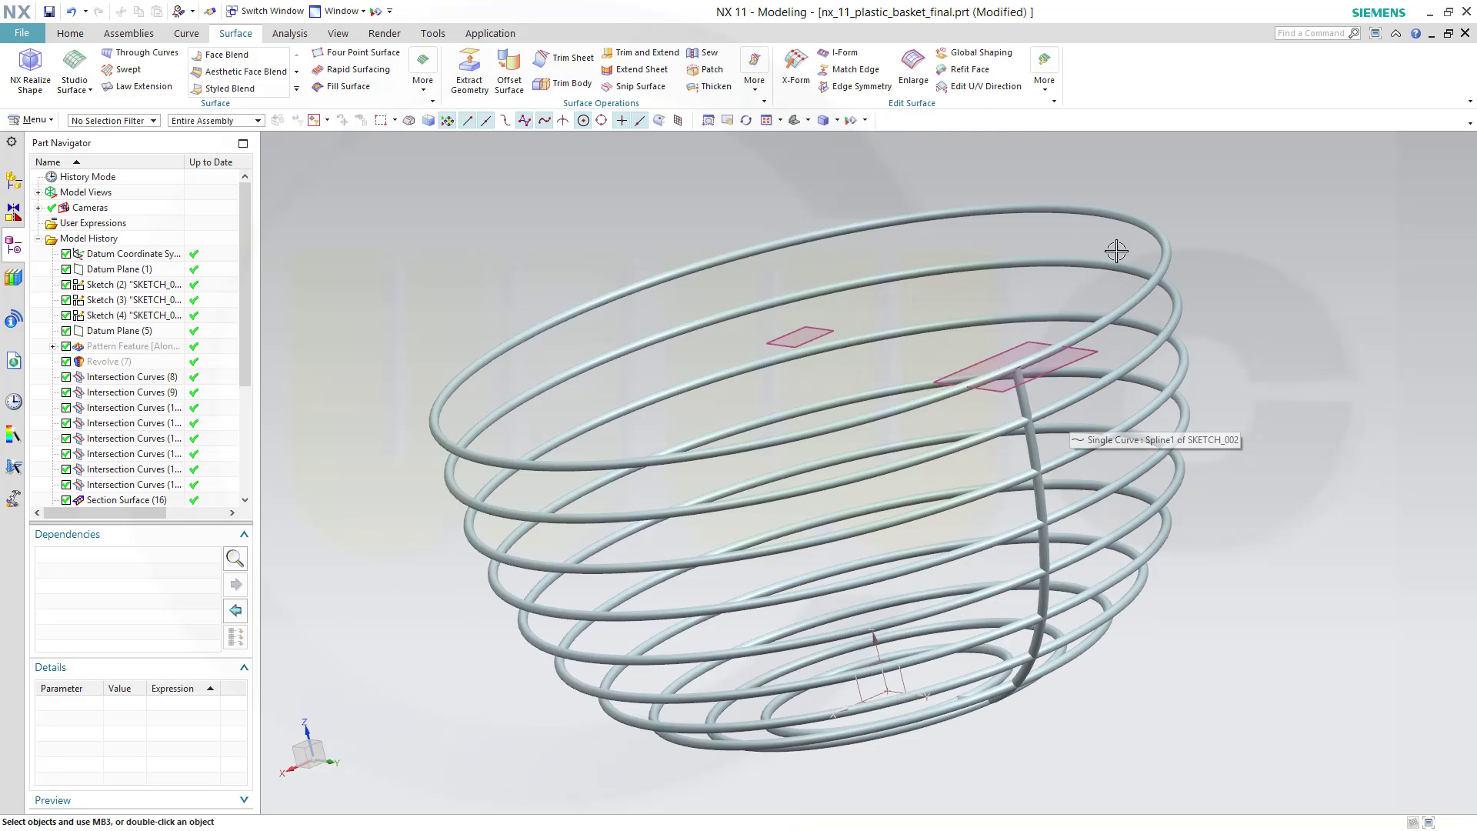
{"action": "scroll", "coordinate": [1116, 252], "scroll_direction": "up", "scroll_amount": 1}
{"action": "middle_click_drag", "start_coordinate": [966, 346], "coordinate": [992, 329]}
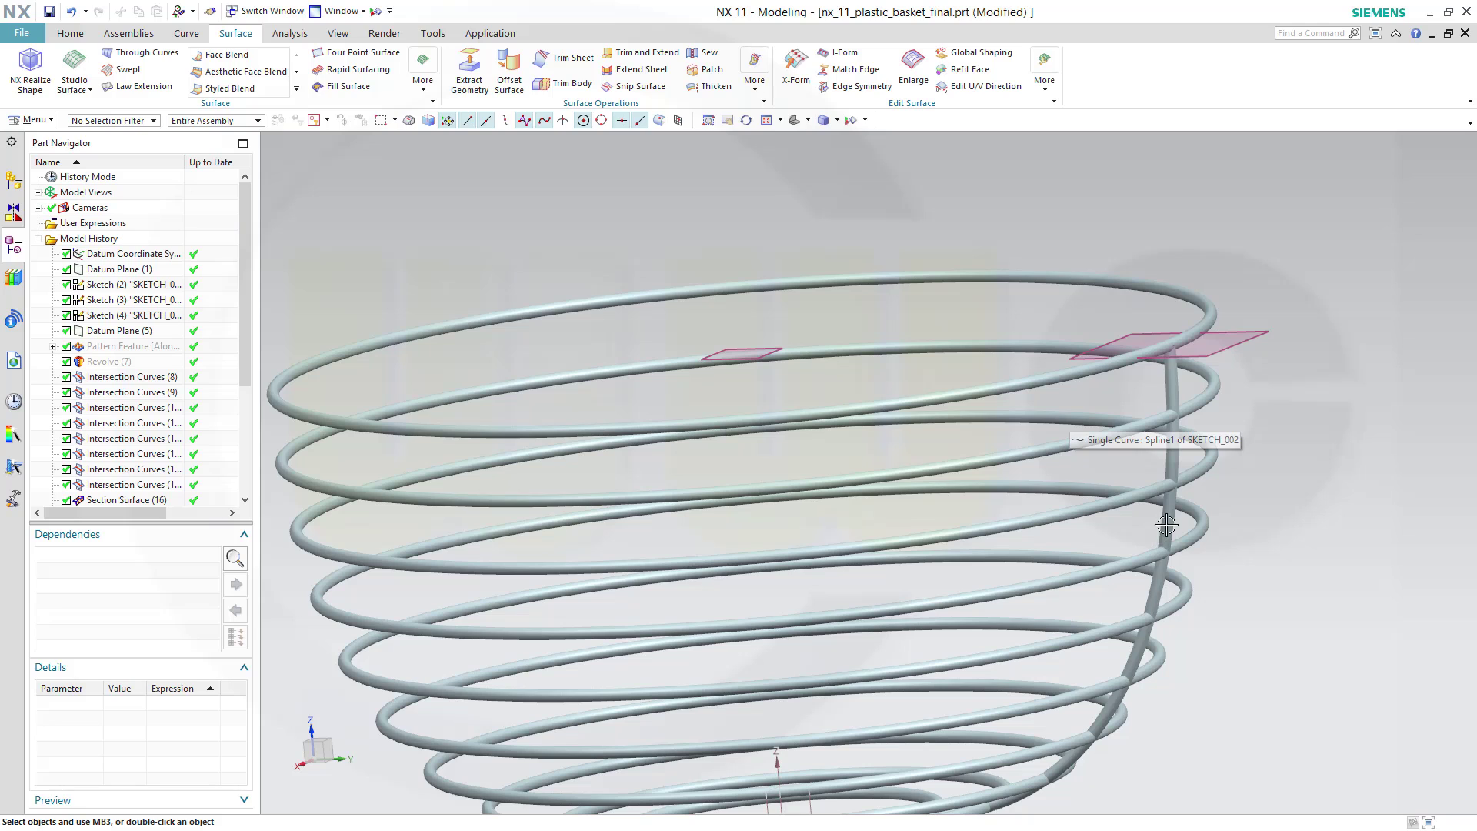
{"action": "left_click_drag", "start_coordinate": [243, 376], "coordinate": [239, 531]}
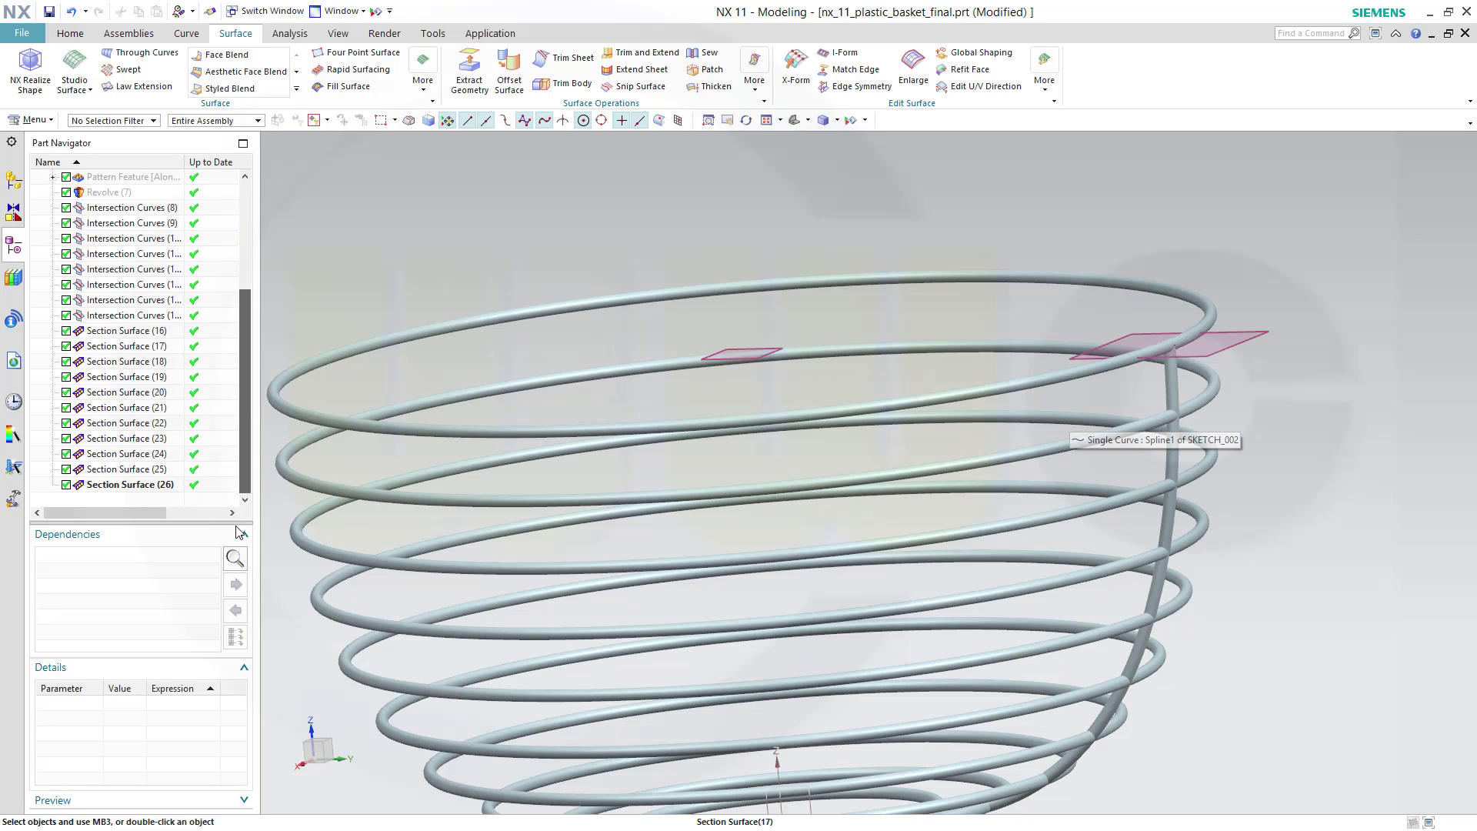
{"action": "left_click", "coordinate": [111, 485]}
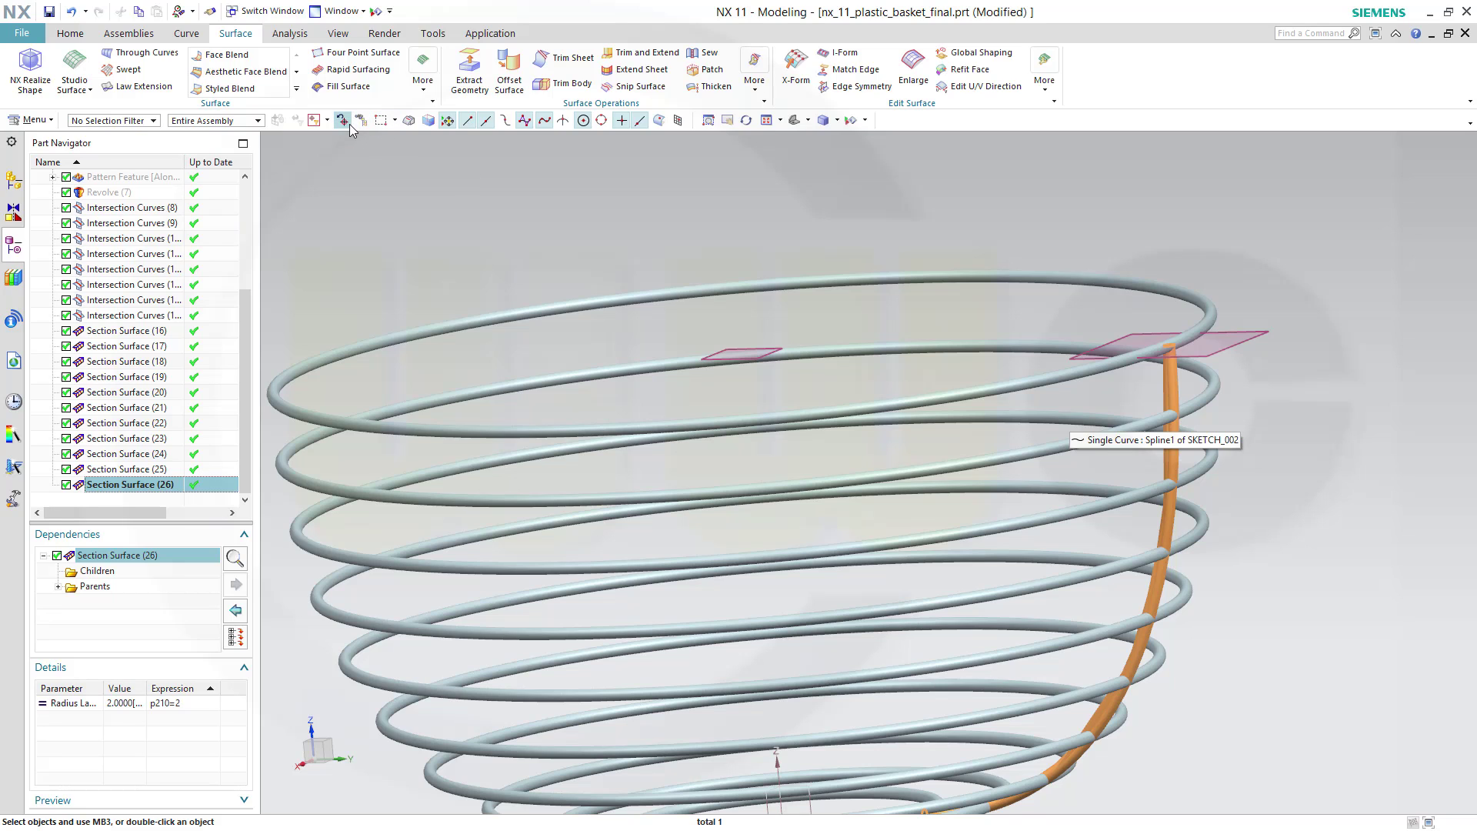
{"action": "left_click", "coordinate": [70, 33]}
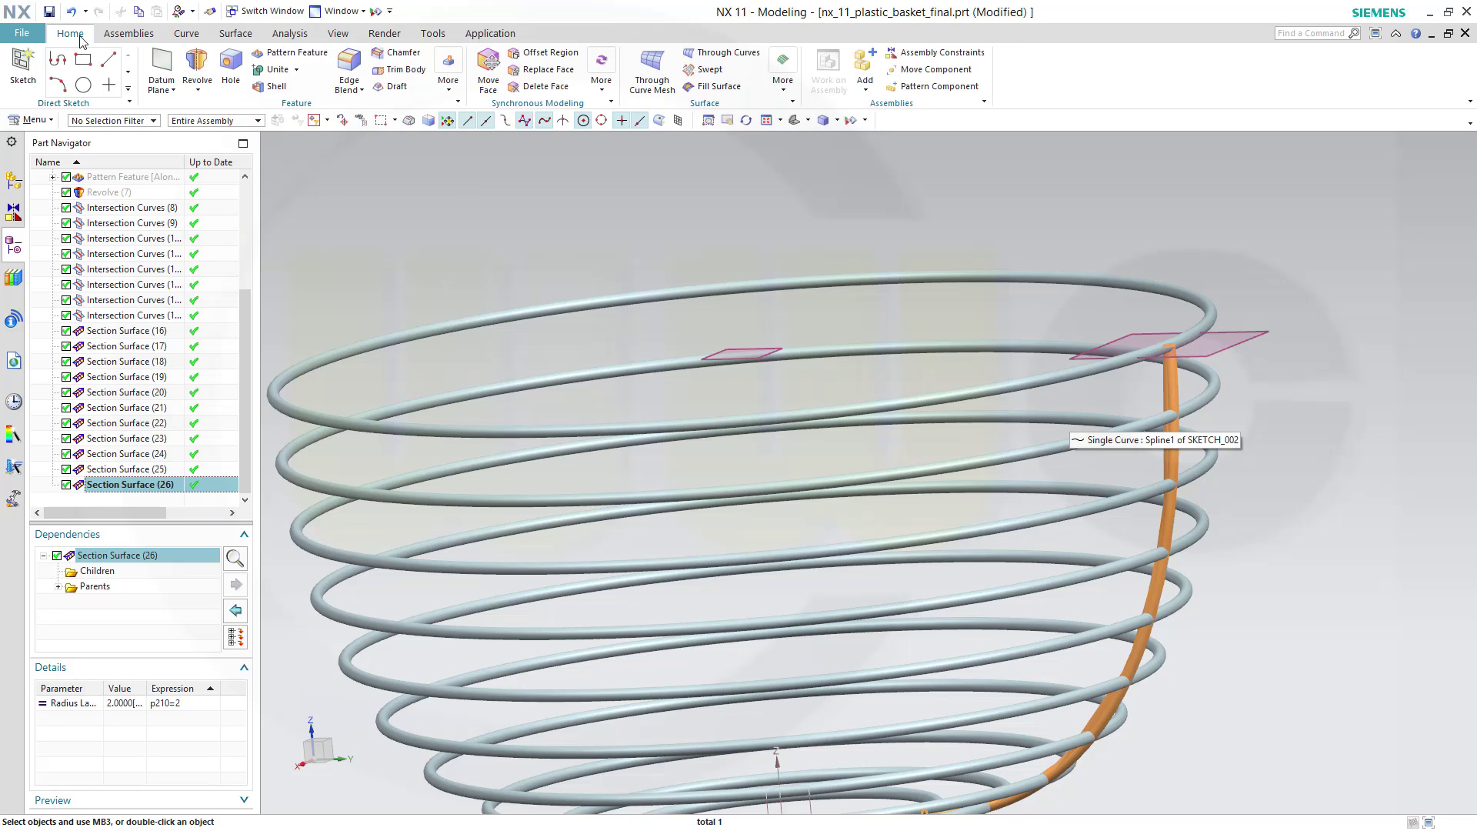
{"action": "left_click", "coordinate": [296, 53]}
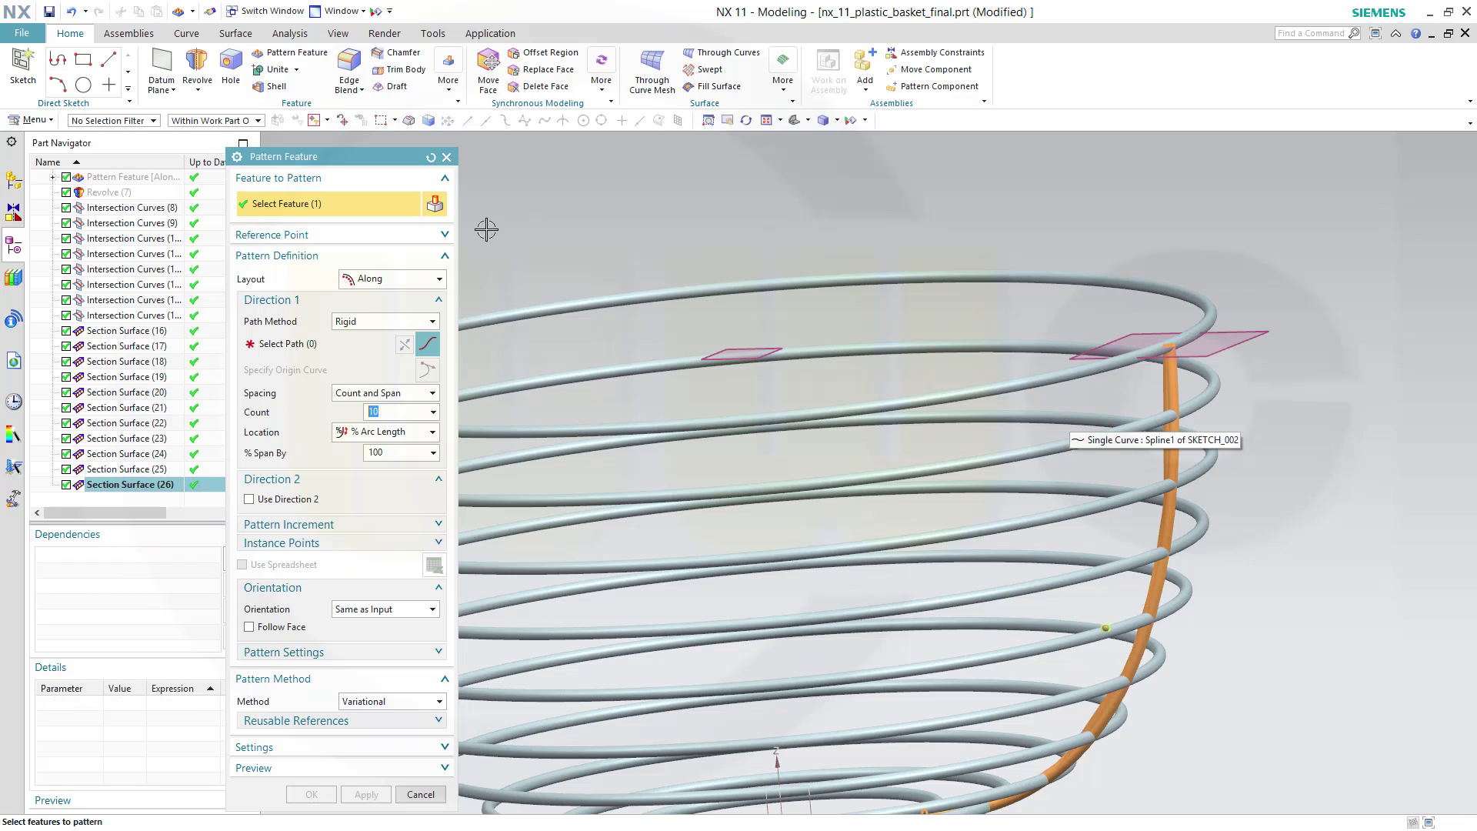
{"action": "left_click", "coordinate": [418, 279]}
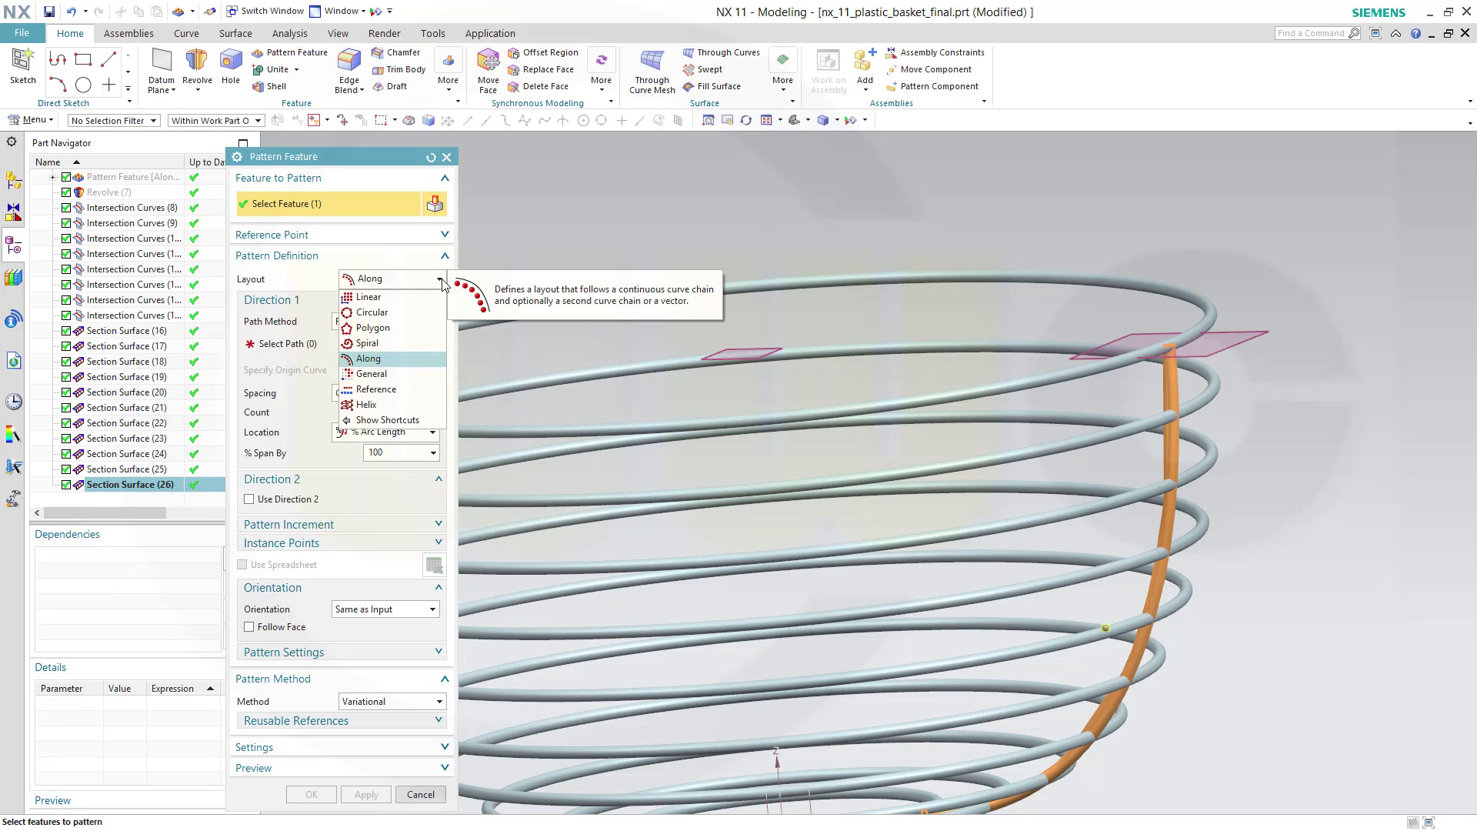
{"action": "left_click", "coordinate": [377, 316]}
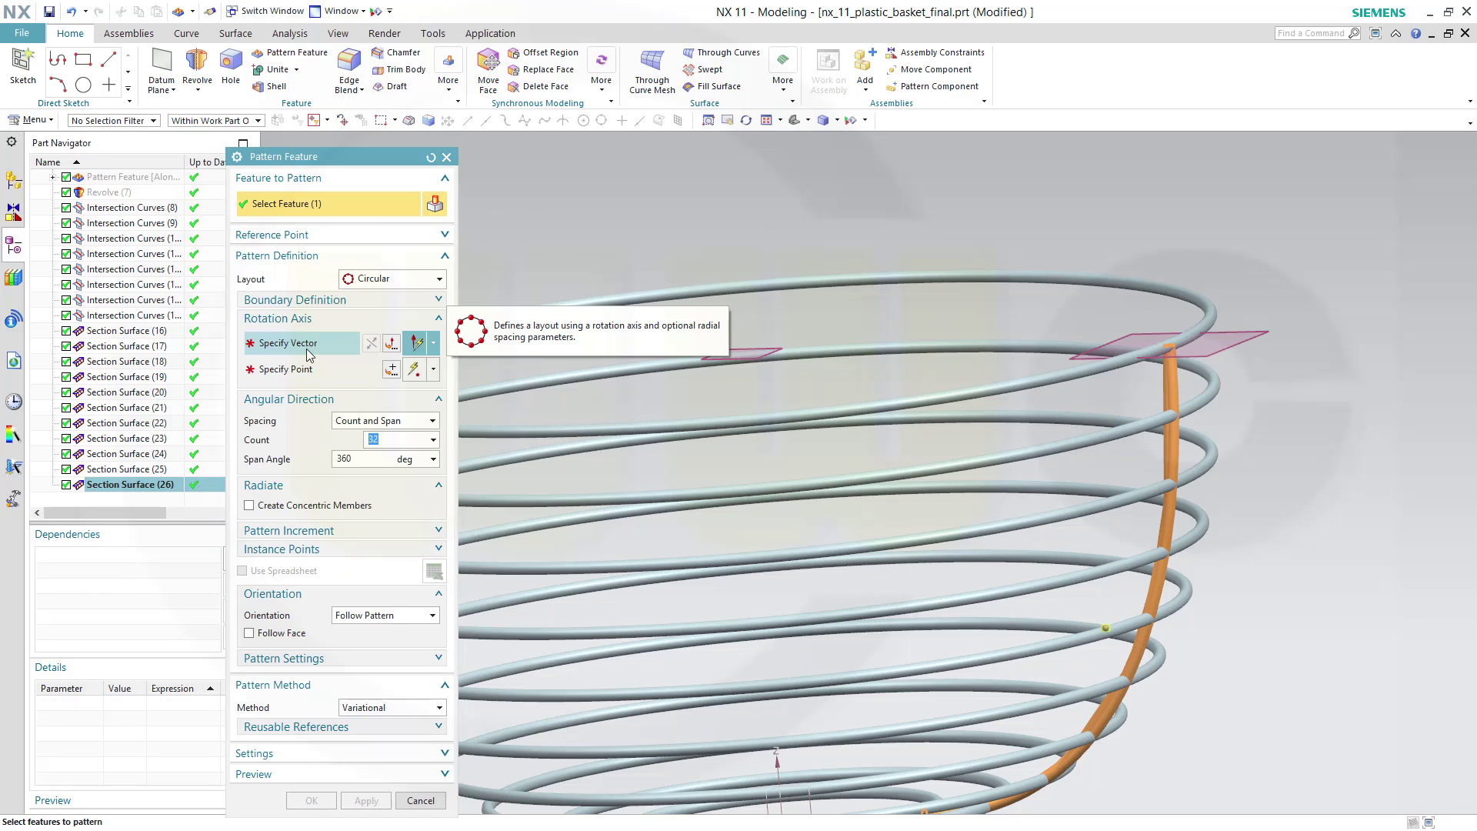
Pattern the side rib around the datum Z axis with a count of 48 over 360 degrees, output as a pattern feature.
{"action": "left_click", "coordinate": [308, 345]}
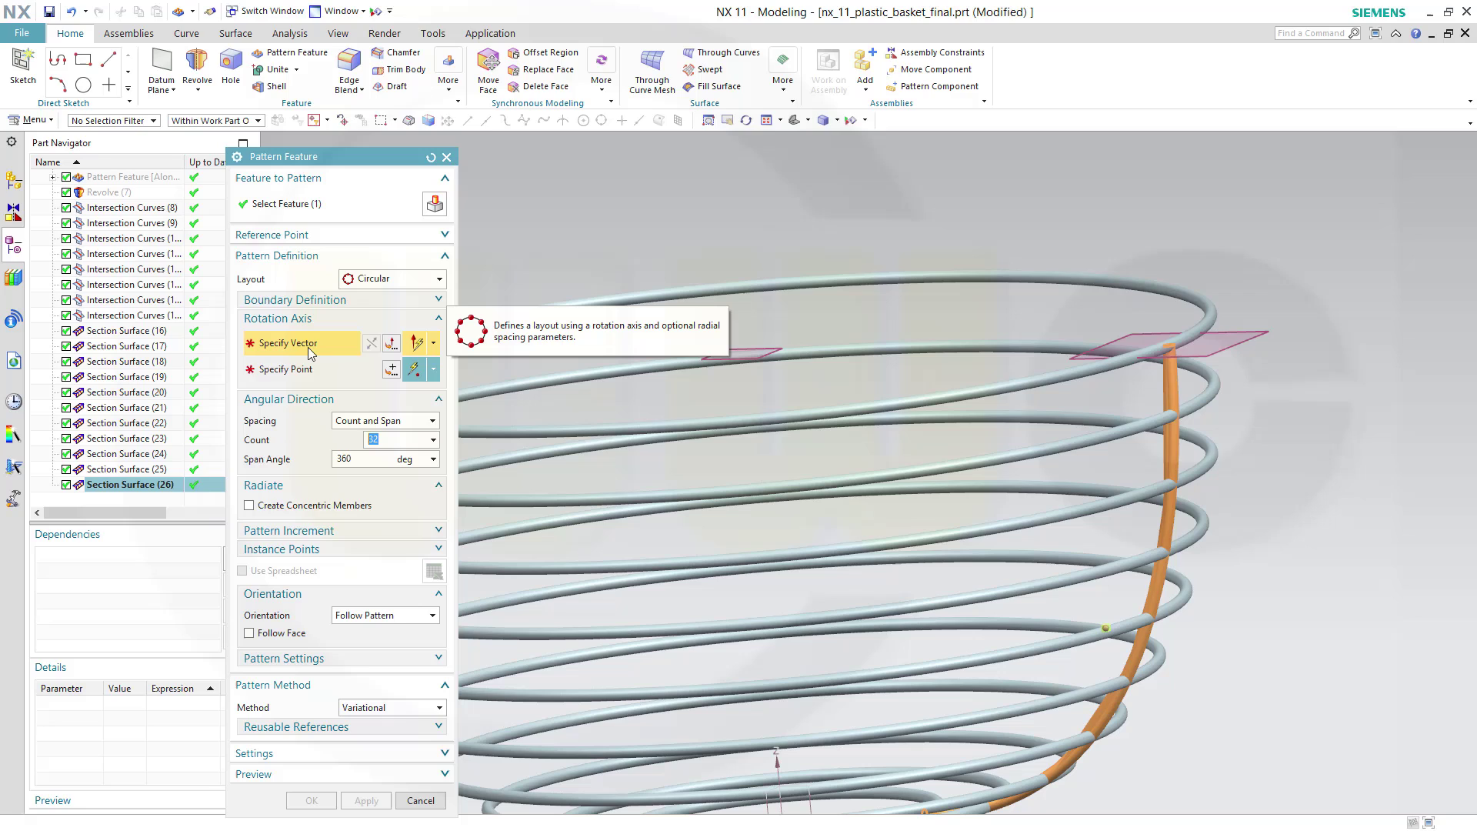
{"action": "left_click", "coordinate": [775, 750]}
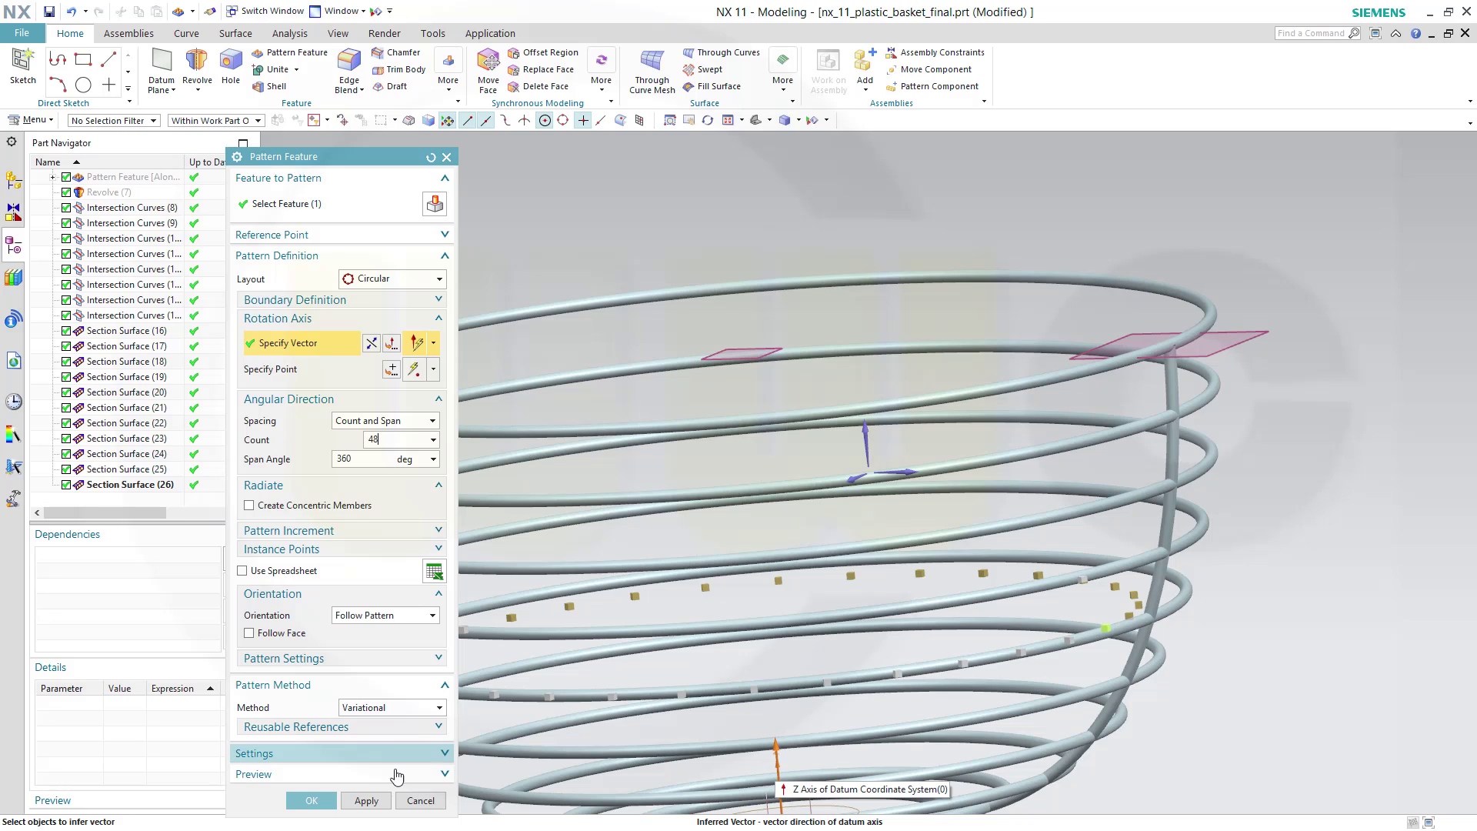
{"action": "left_click", "coordinate": [439, 755]}
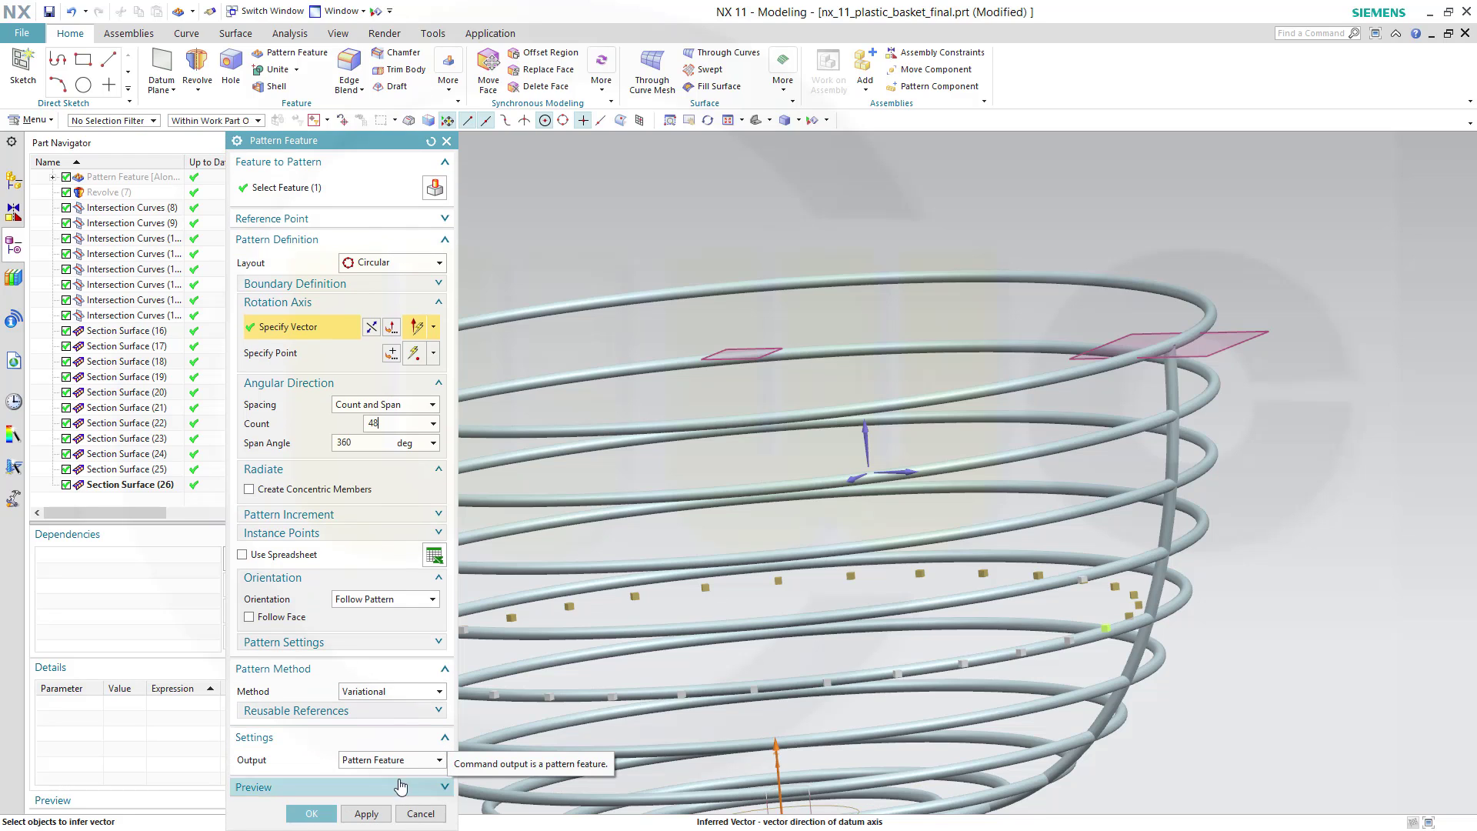
{"action": "left_click", "coordinate": [445, 761]}
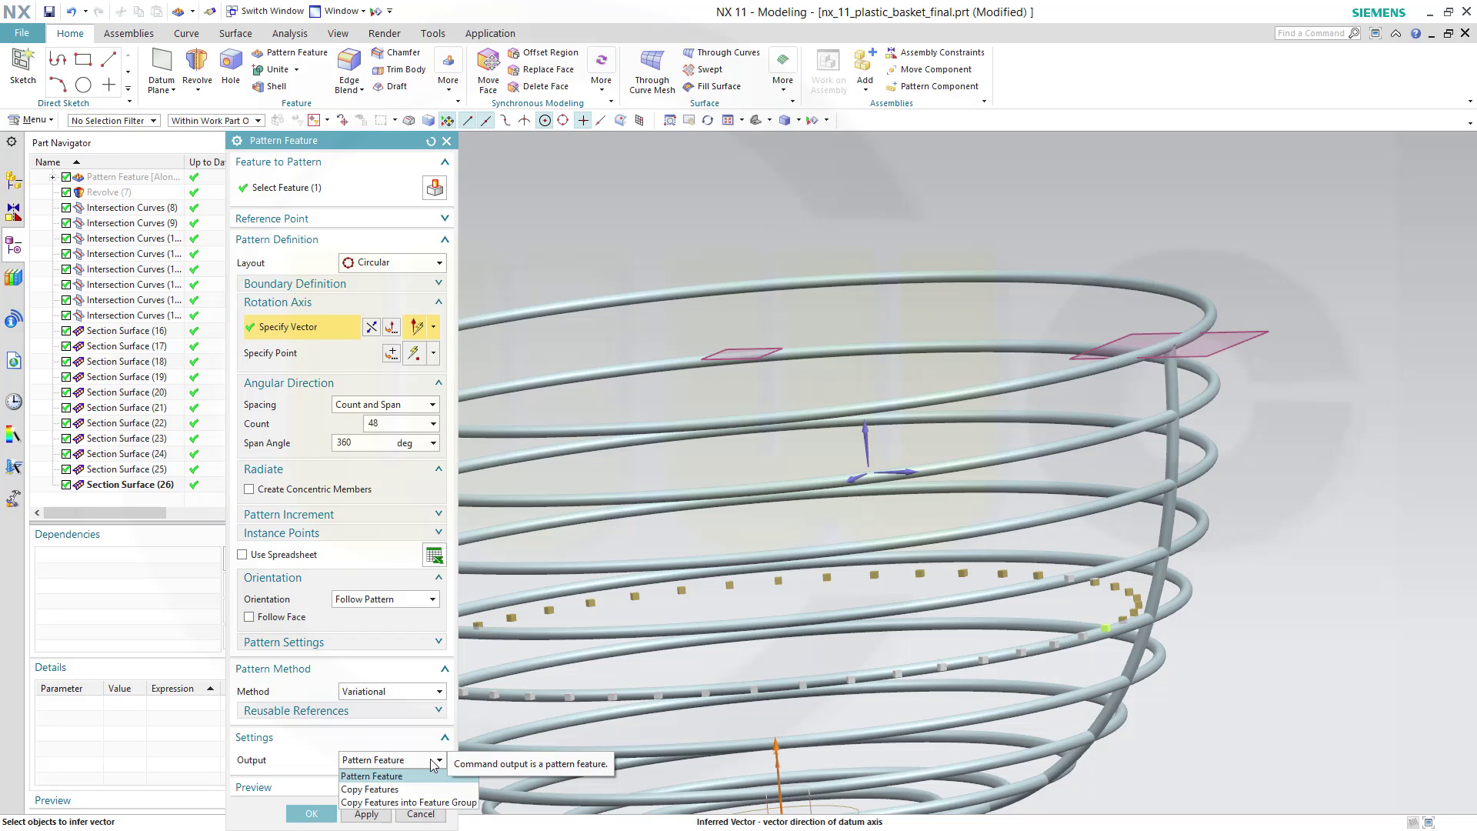
{"action": "left_click", "coordinate": [441, 760]}
{"action": "left_click", "coordinate": [311, 812]}
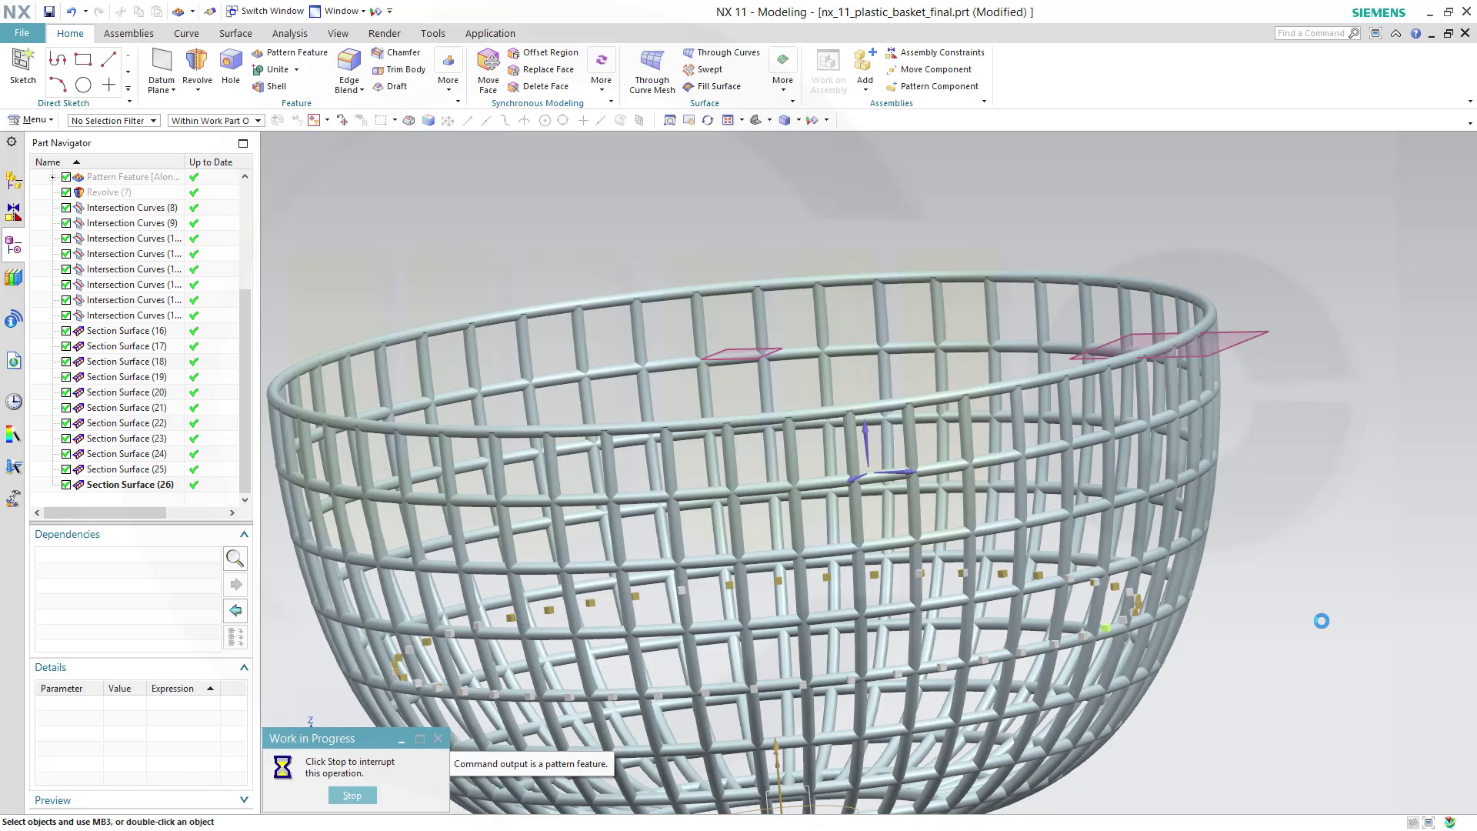
Examine the patterned ribs and the list of solid bodies with timestamp order turned off, and restore timestamp order.
{"action": "middle_click_drag", "start_coordinate": [656, 601], "coordinate": [623, 639]}
{"action": "scroll", "coordinate": [611, 653], "scroll_direction": "up", "scroll_amount": 3}
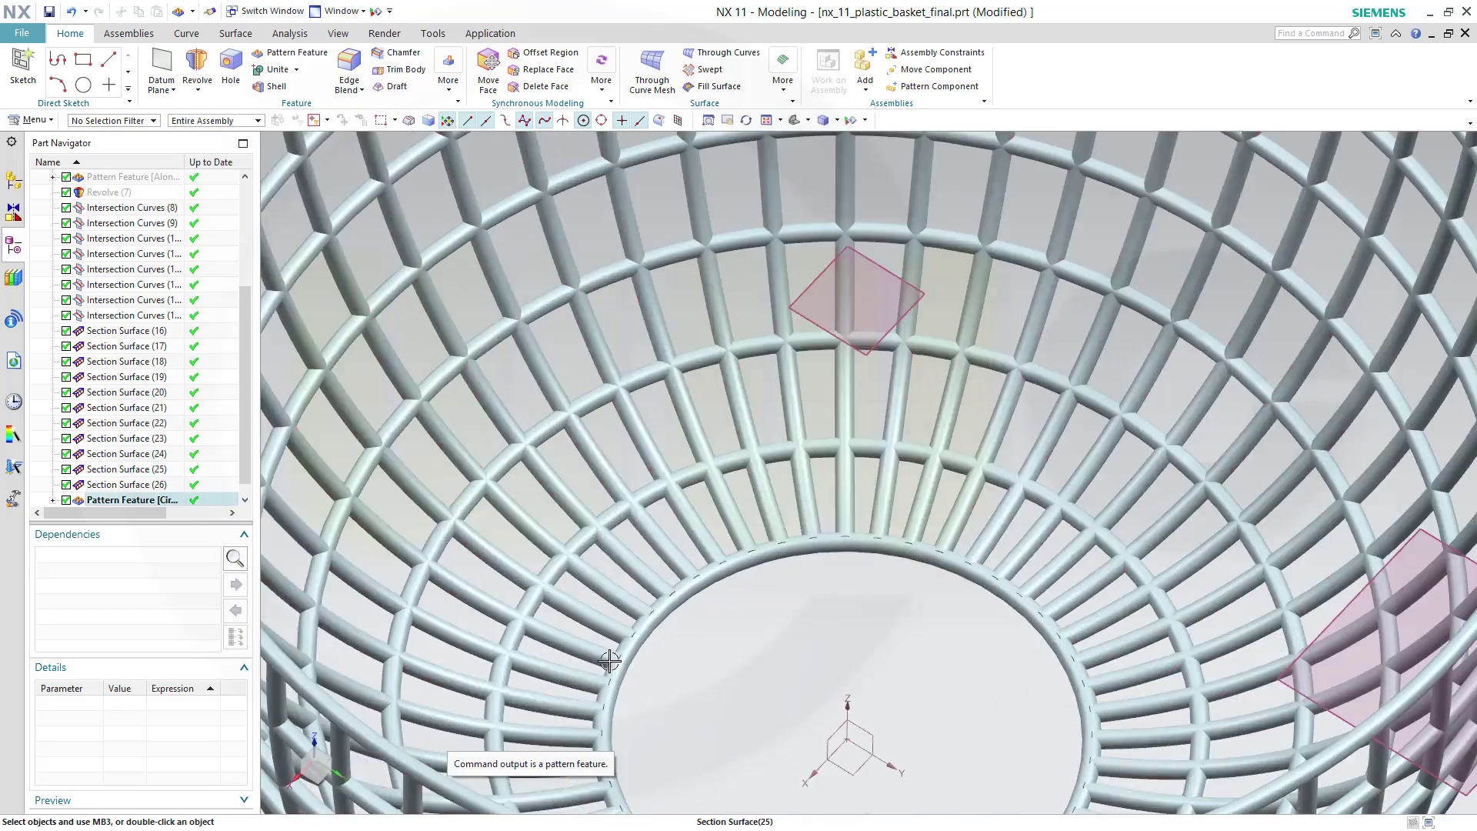
{"action": "scroll", "coordinate": [611, 653], "scroll_direction": "down", "scroll_amount": 3}
{"action": "middle_click_drag", "start_coordinate": [516, 704], "coordinate": [542, 666]}
{"action": "middle_click_drag", "start_coordinate": [657, 608], "coordinate": [715, 273]}
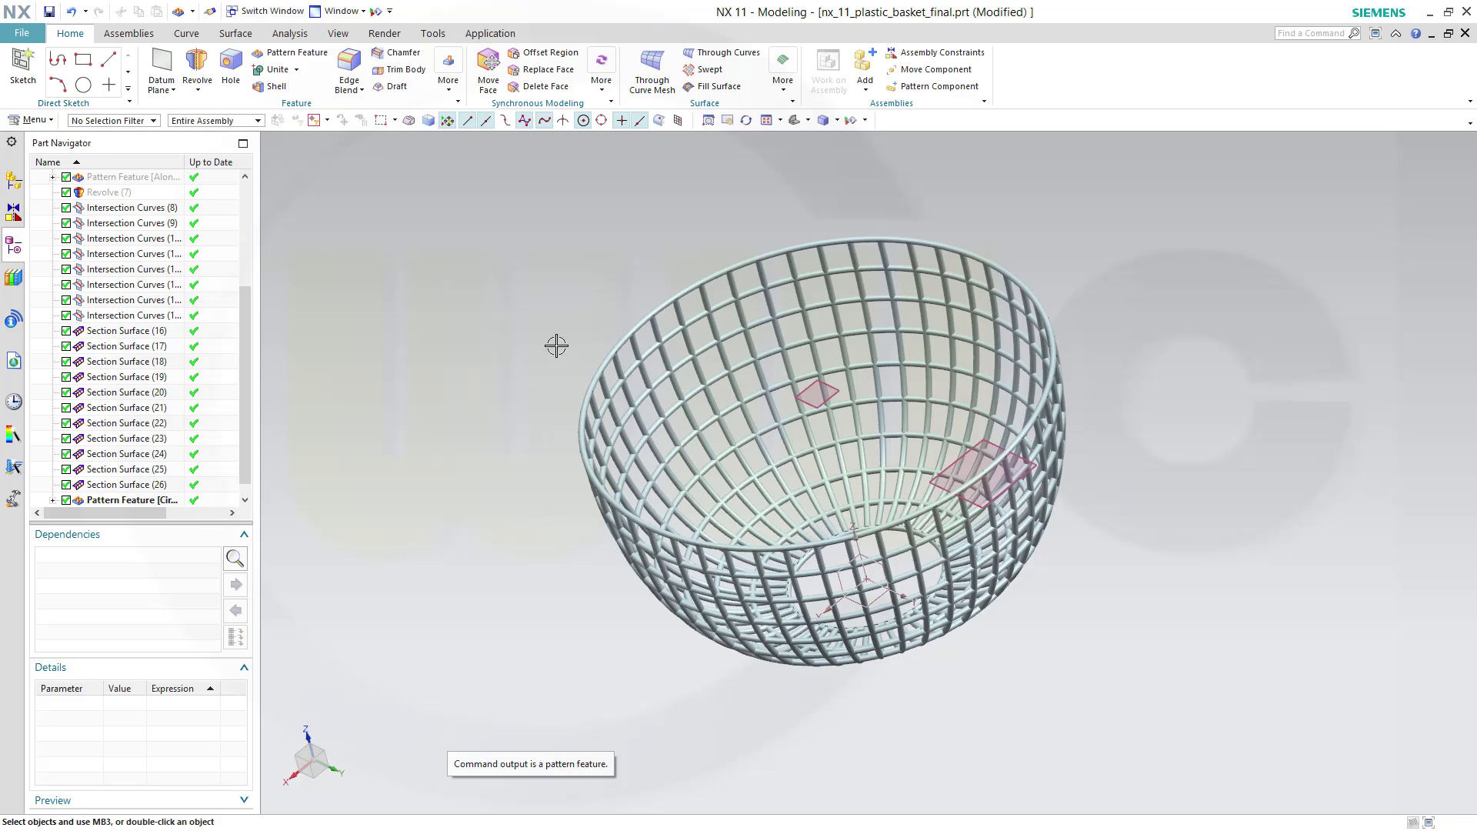
{"action": "right_click", "coordinate": [127, 164]}
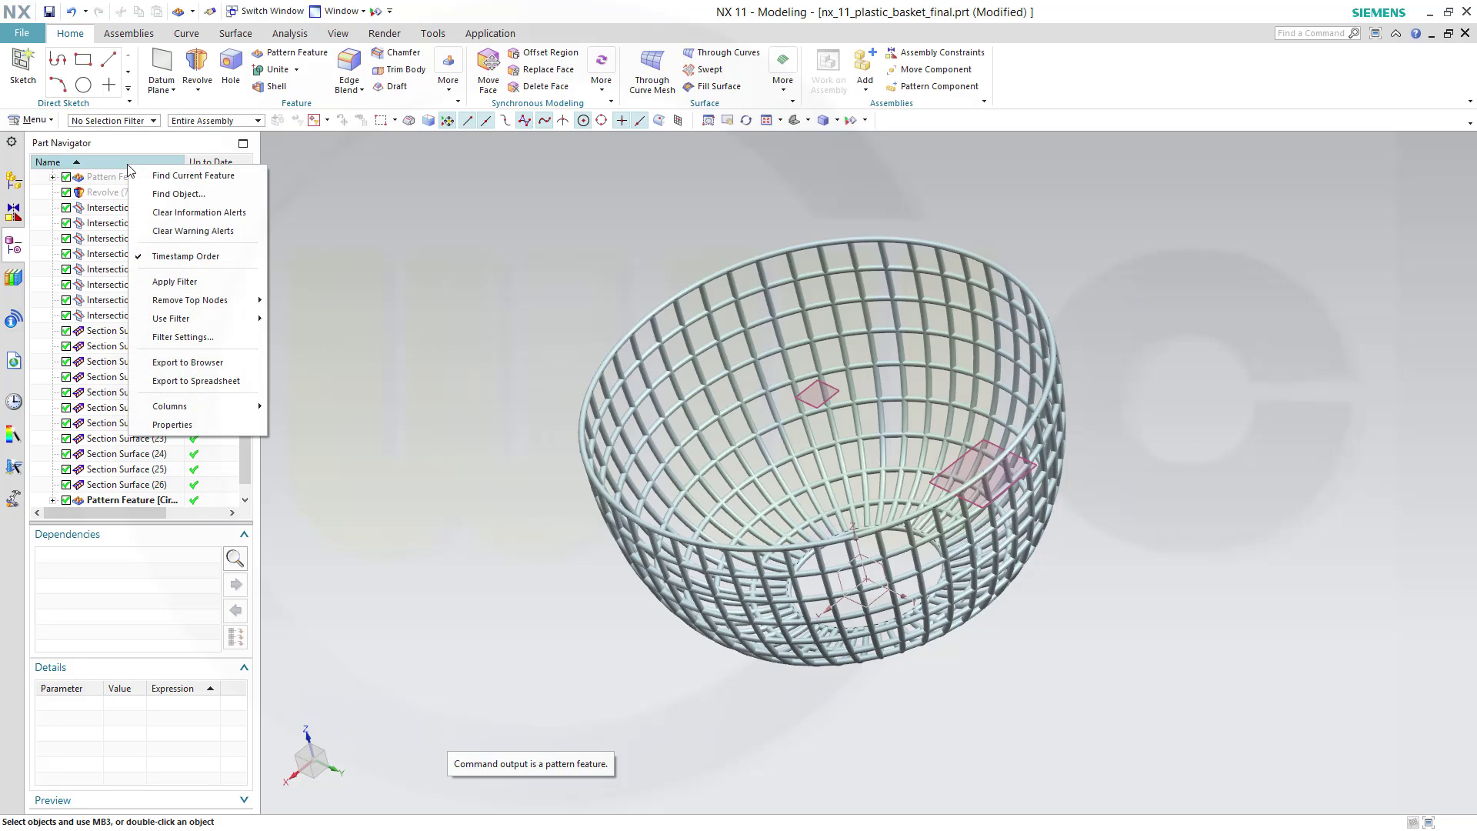
{"action": "left_click", "coordinate": [182, 258]}
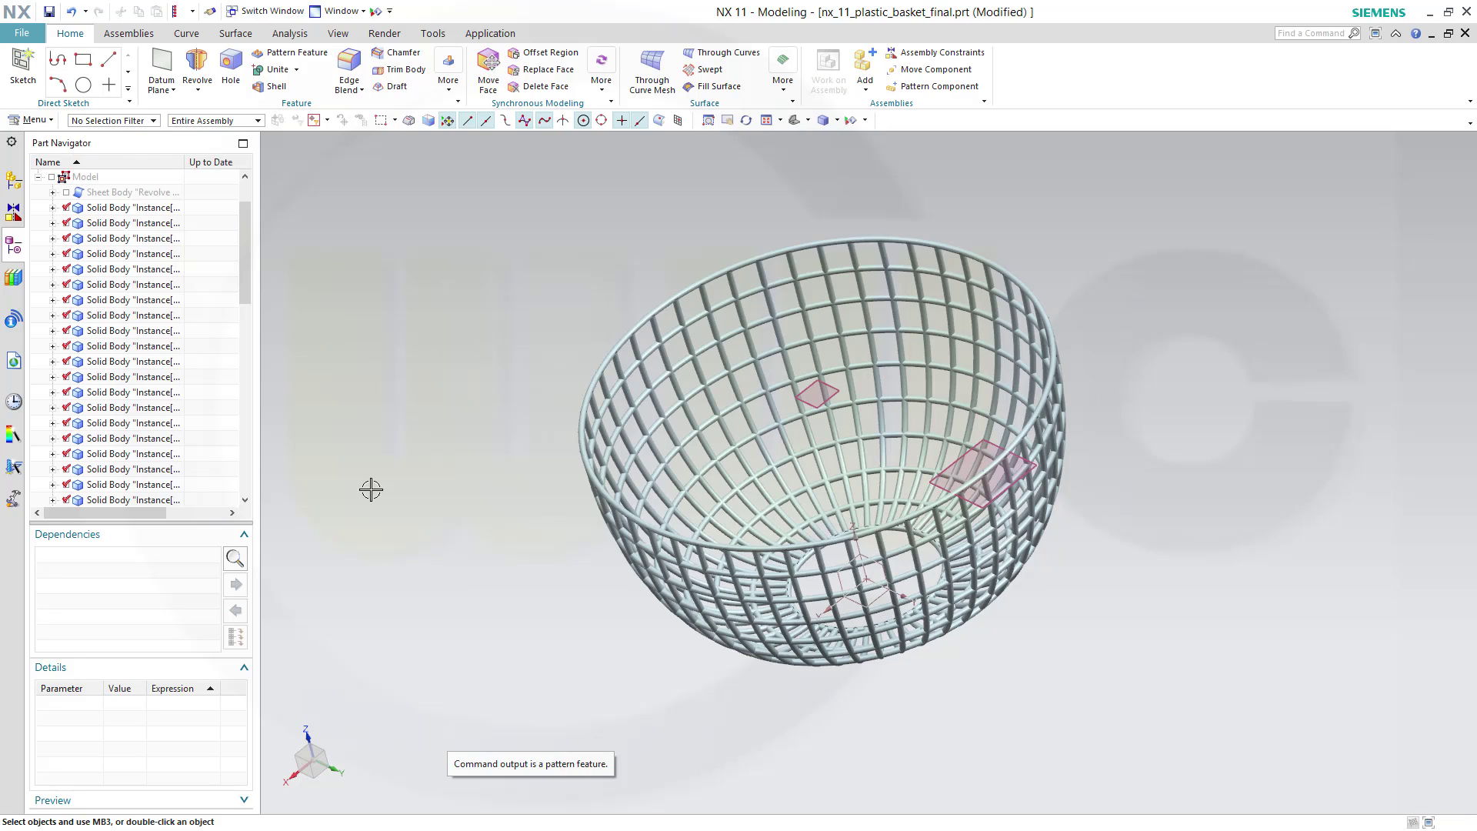
{"action": "scroll", "coordinate": [243, 284], "scroll_direction": "down", "scroll_amount": 7}
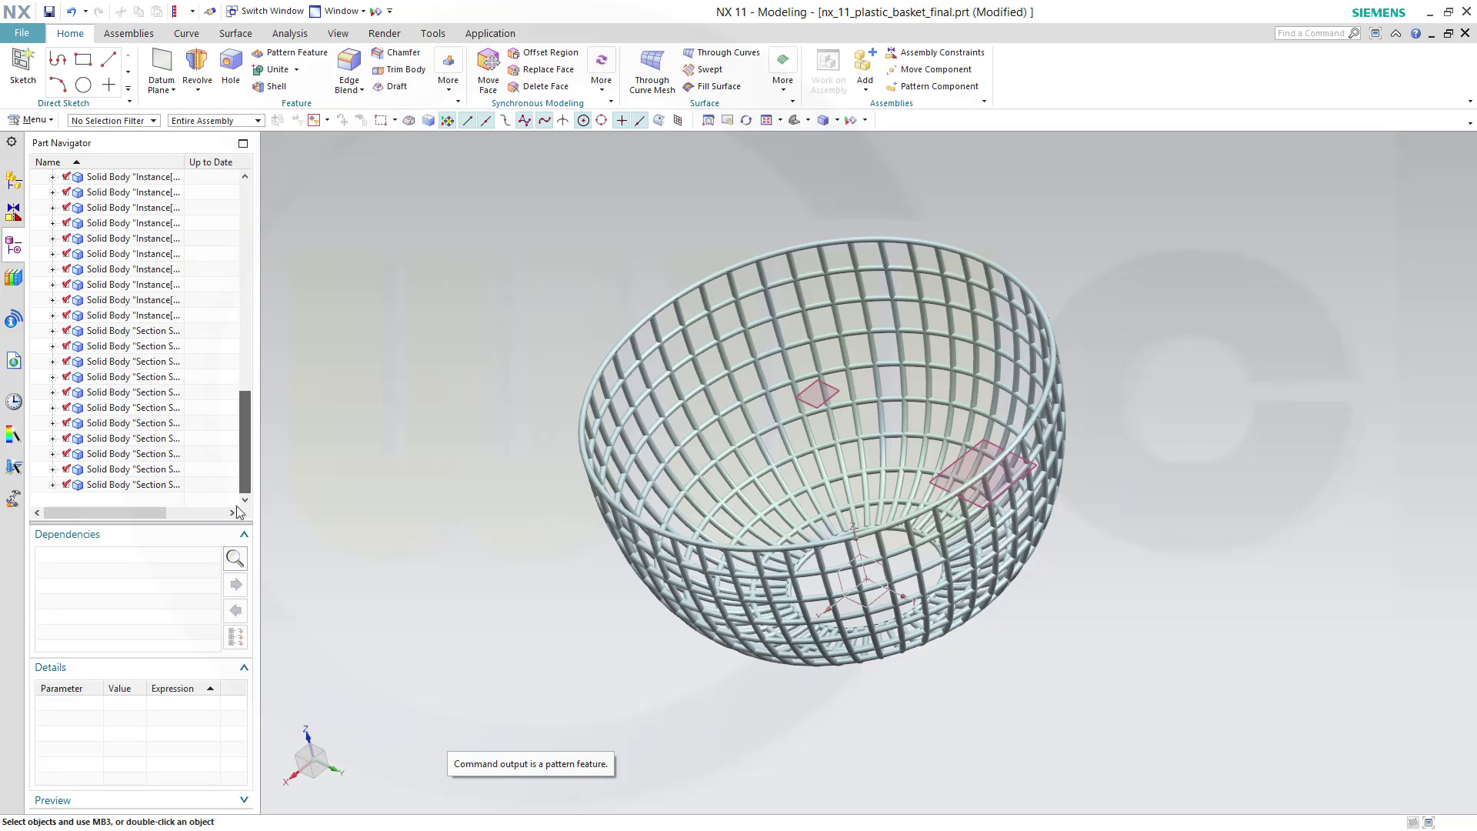
{"action": "scroll", "coordinate": [229, 358], "scroll_direction": "up", "scroll_amount": 7}
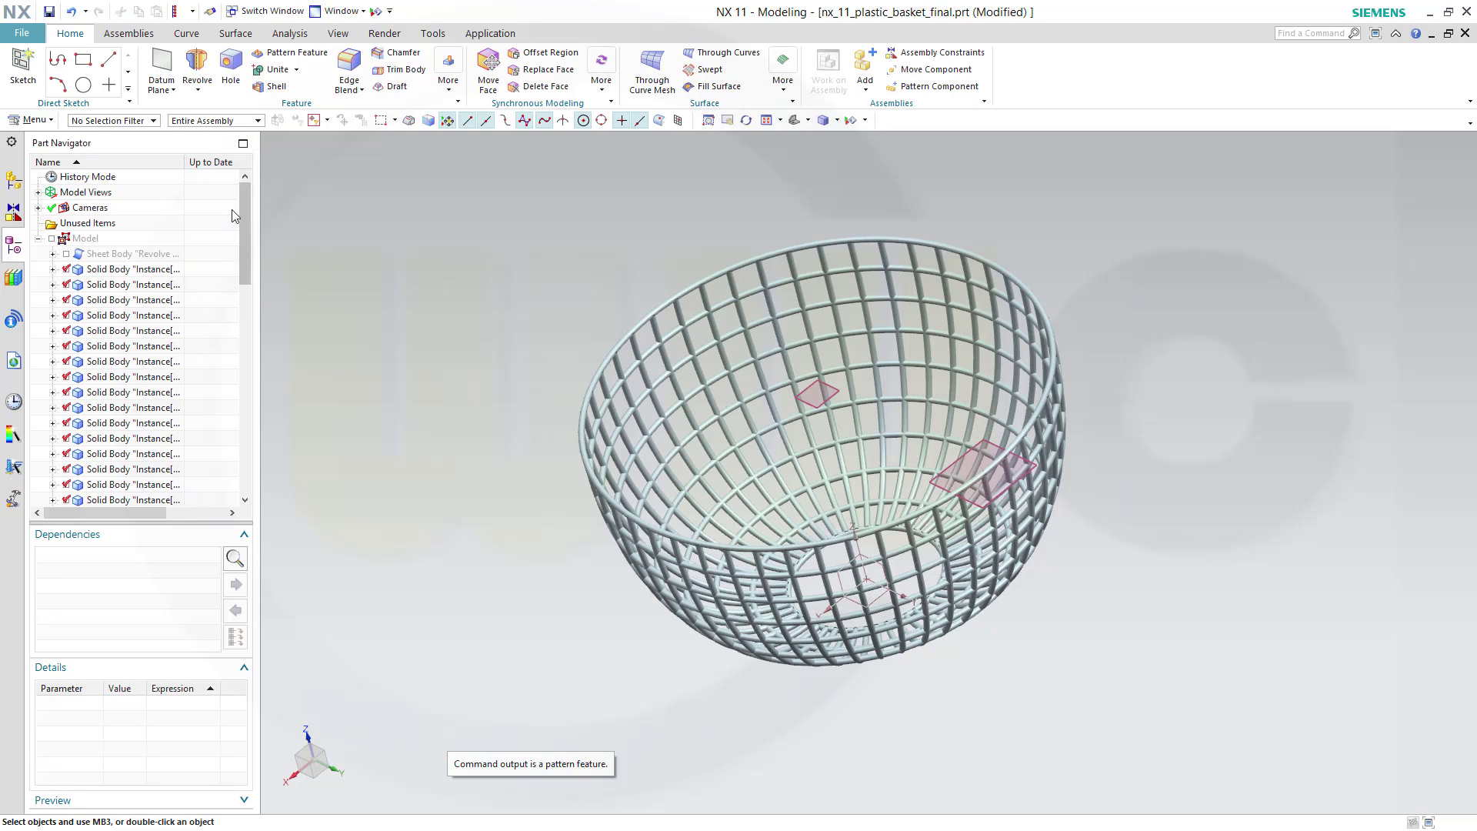
{"action": "right_click", "coordinate": [139, 164]}
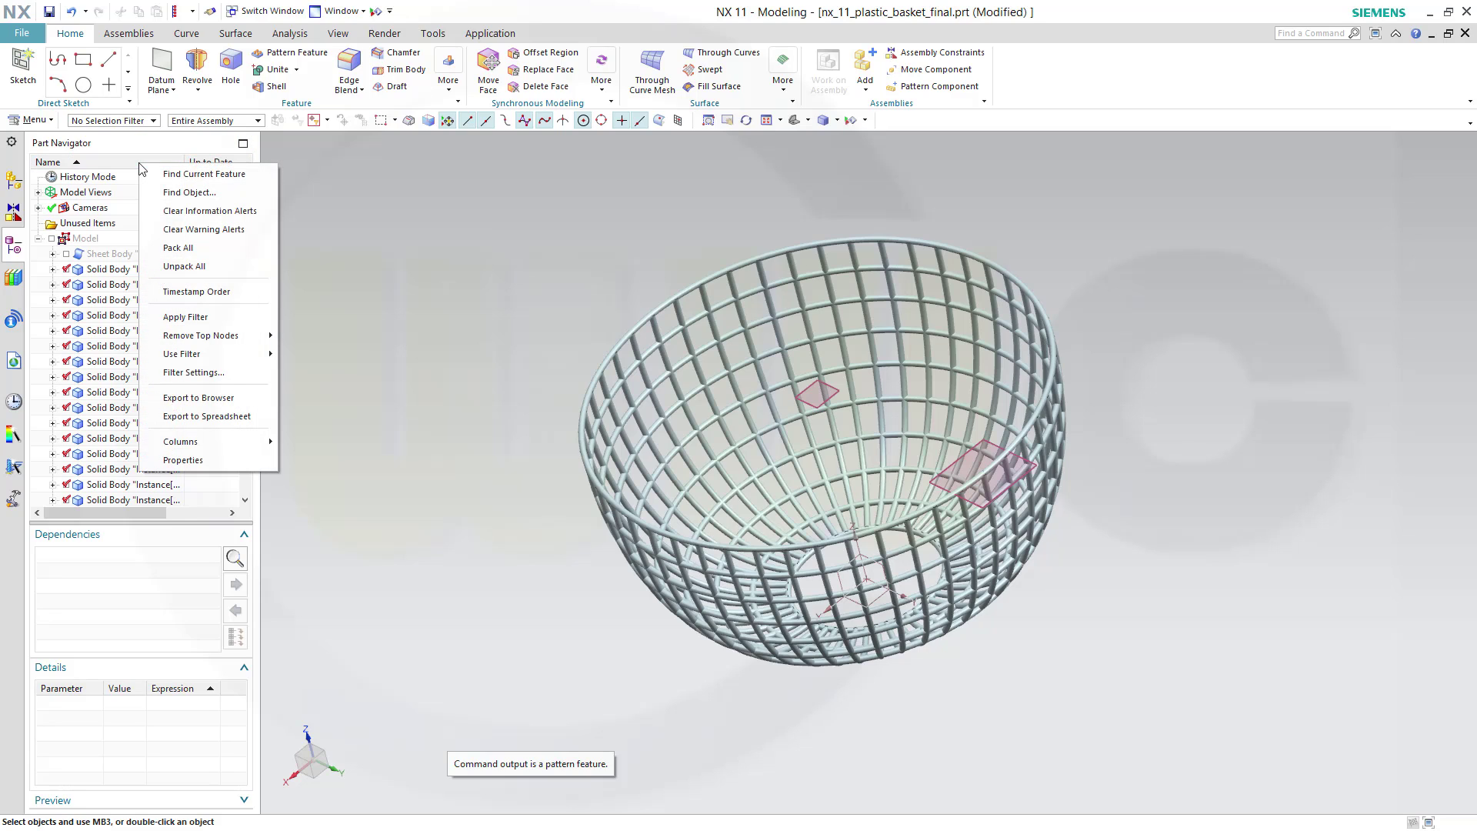
{"action": "left_click", "coordinate": [196, 292]}
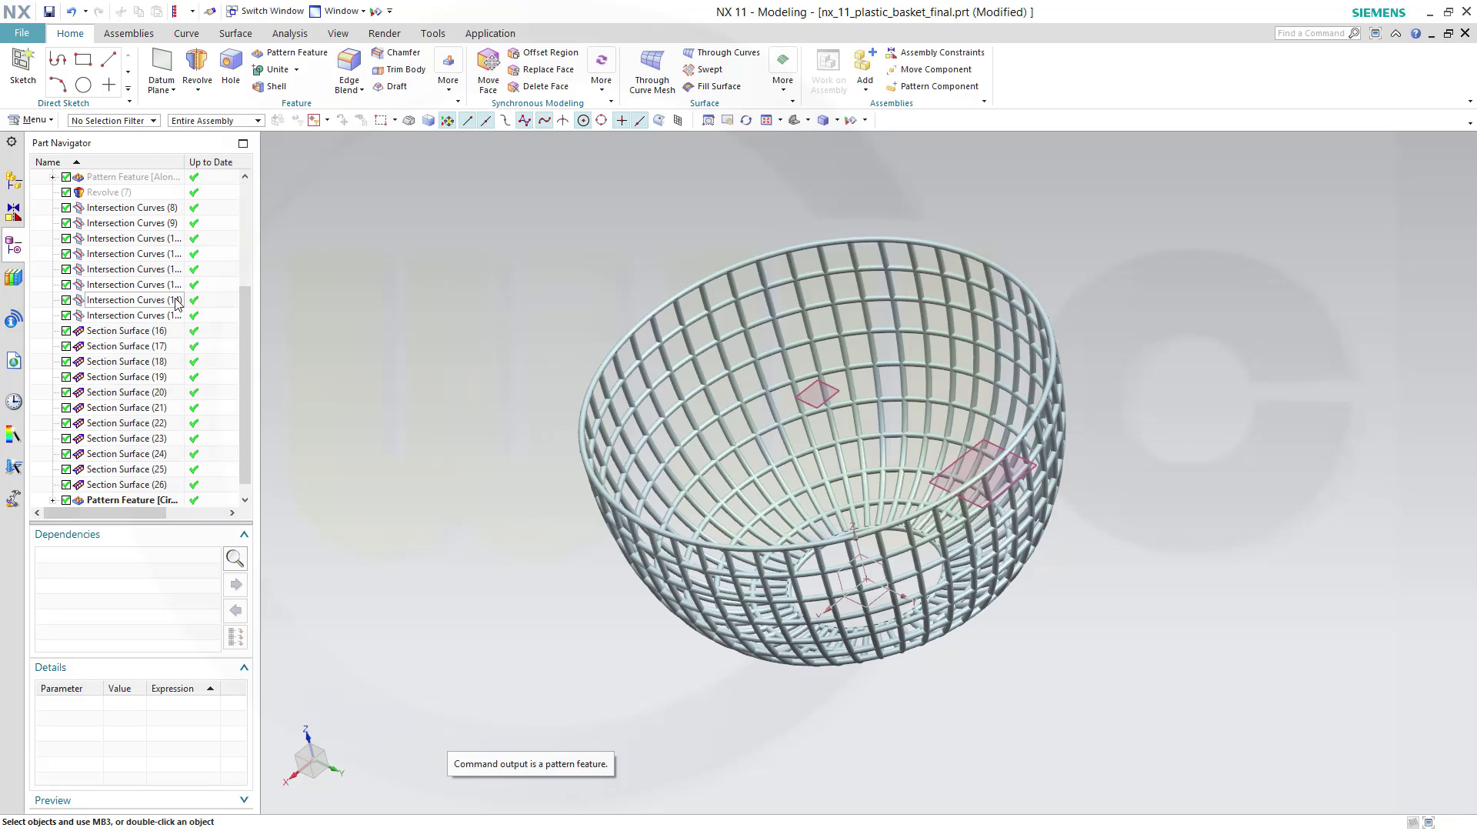
Show the revolved surface and thicken it with offsets of 1 mm and -1 mm and the Boolean set to None.
{"action": "right_click", "coordinate": [99, 194]}
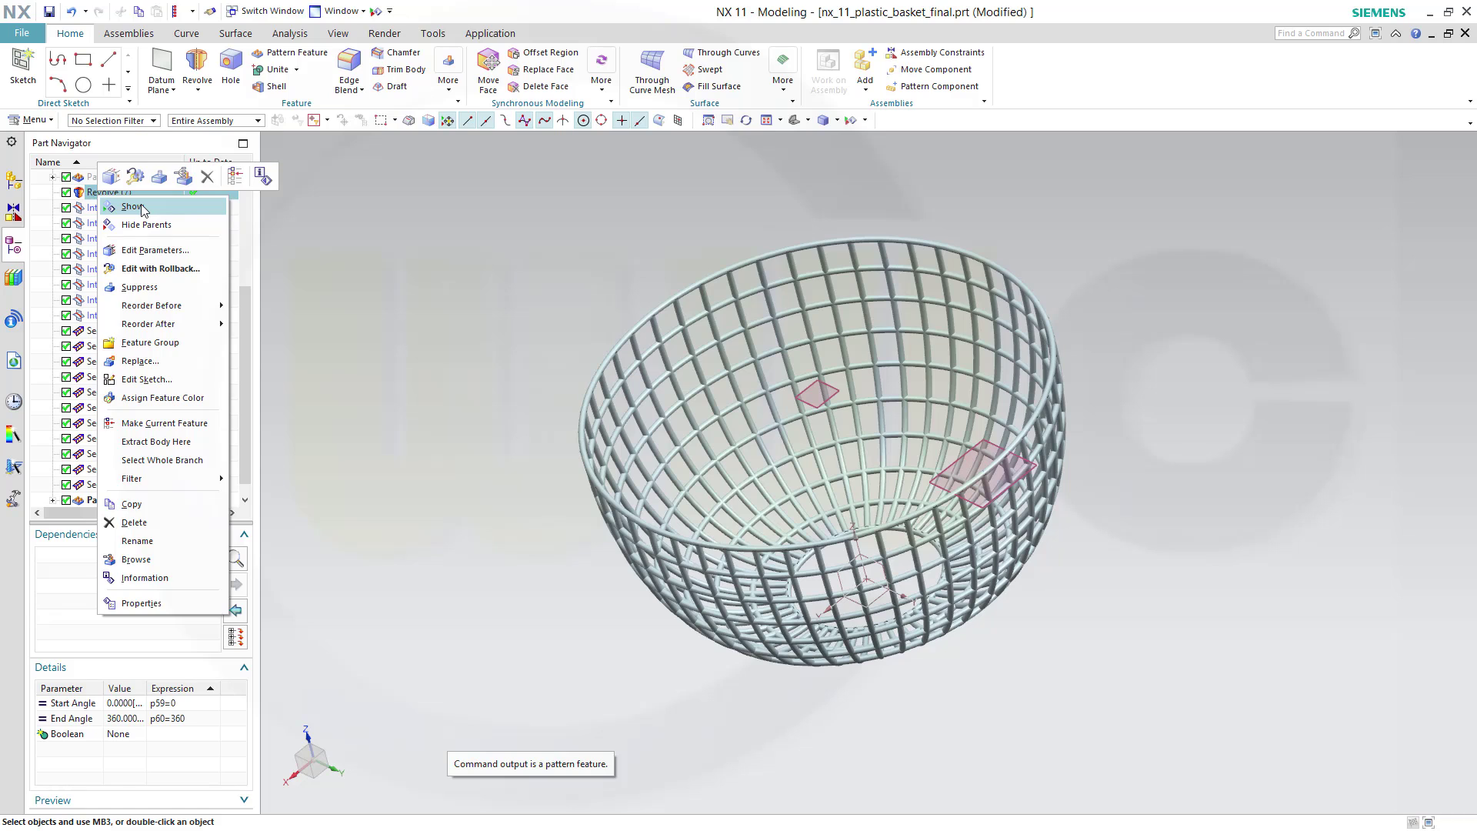
{"action": "left_click", "coordinate": [132, 207]}
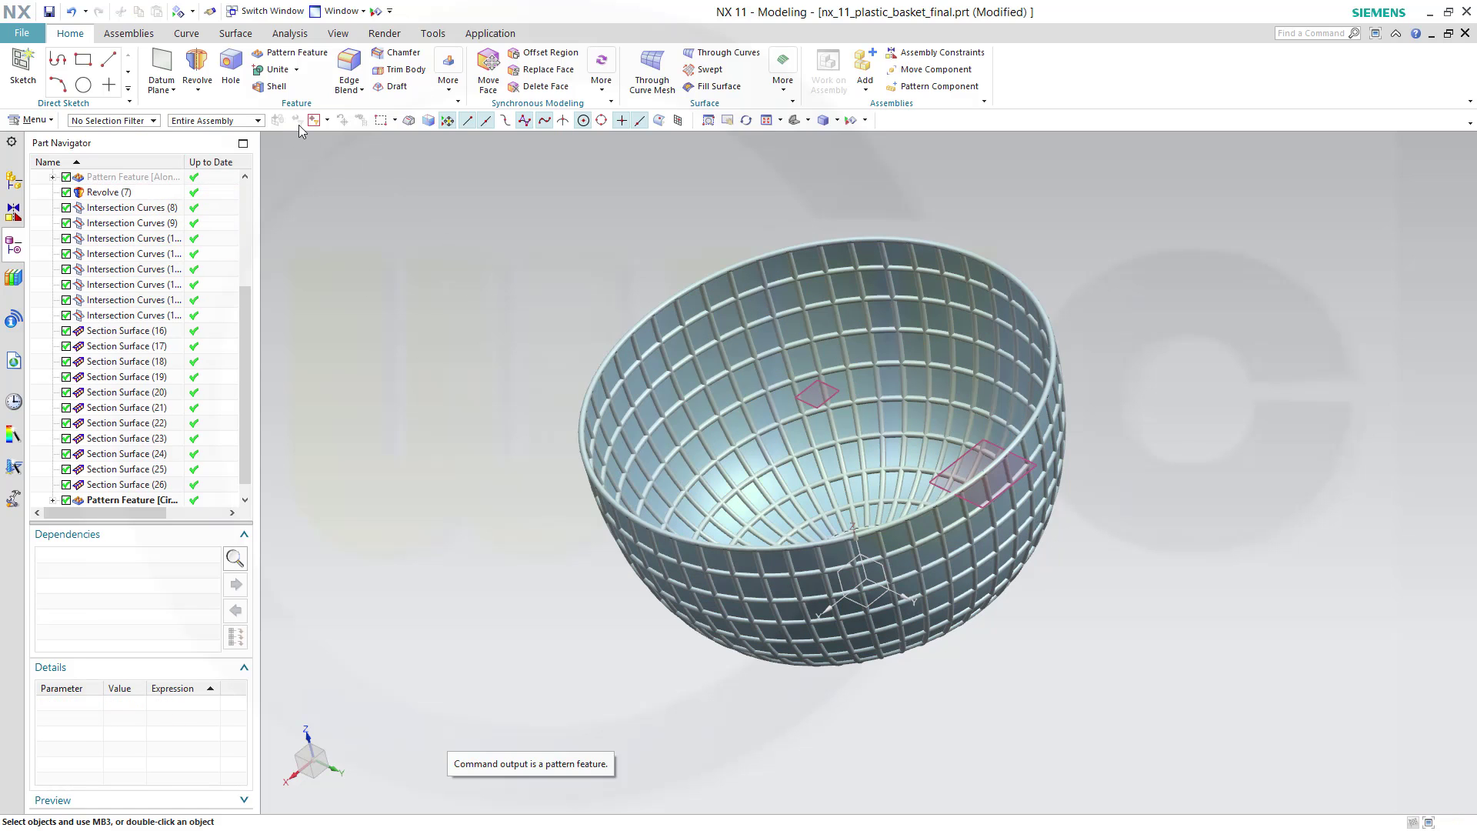
{"action": "left_click", "coordinate": [449, 86]}
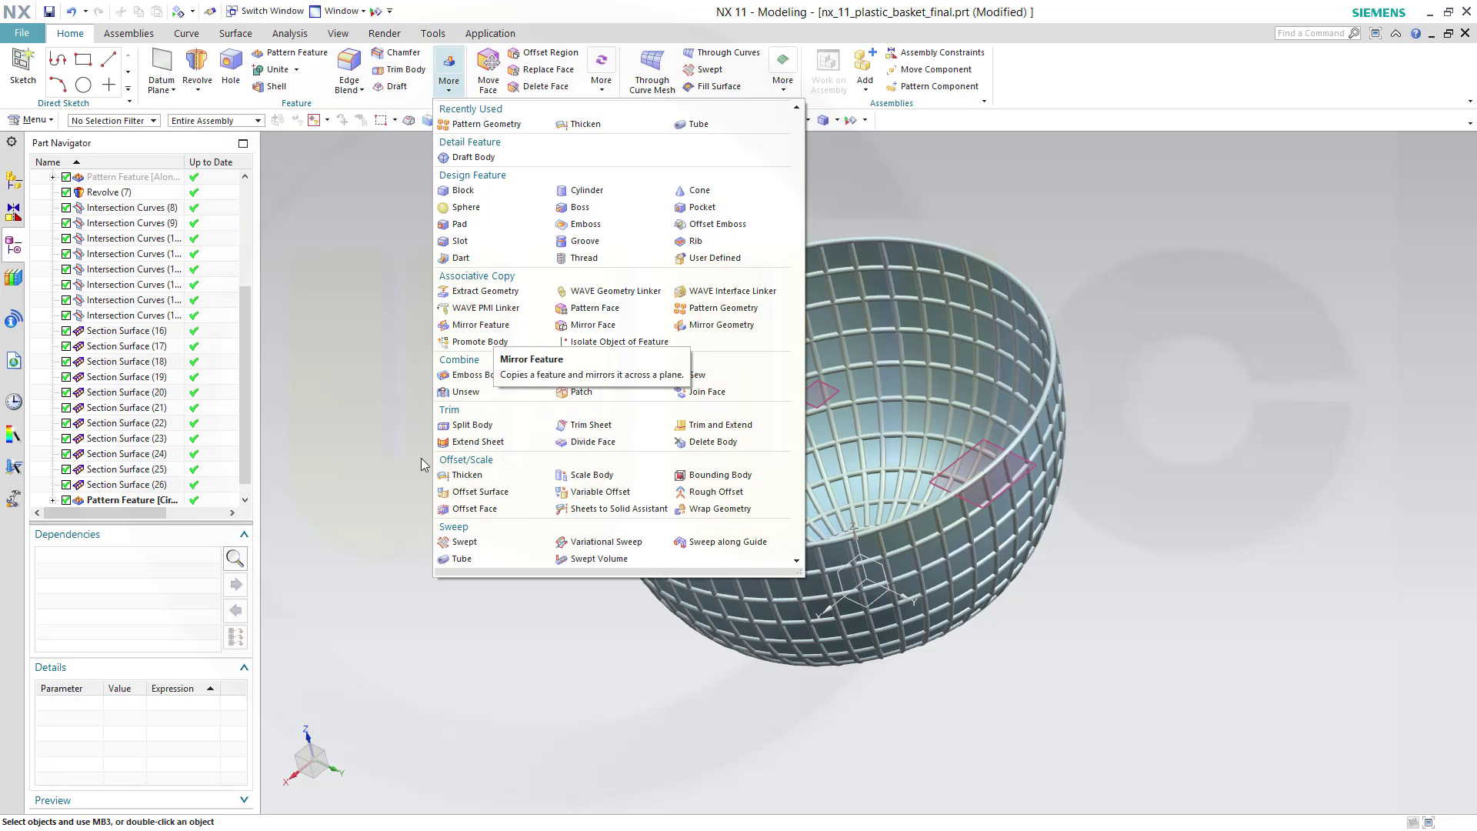
{"action": "left_click", "coordinate": [464, 477]}
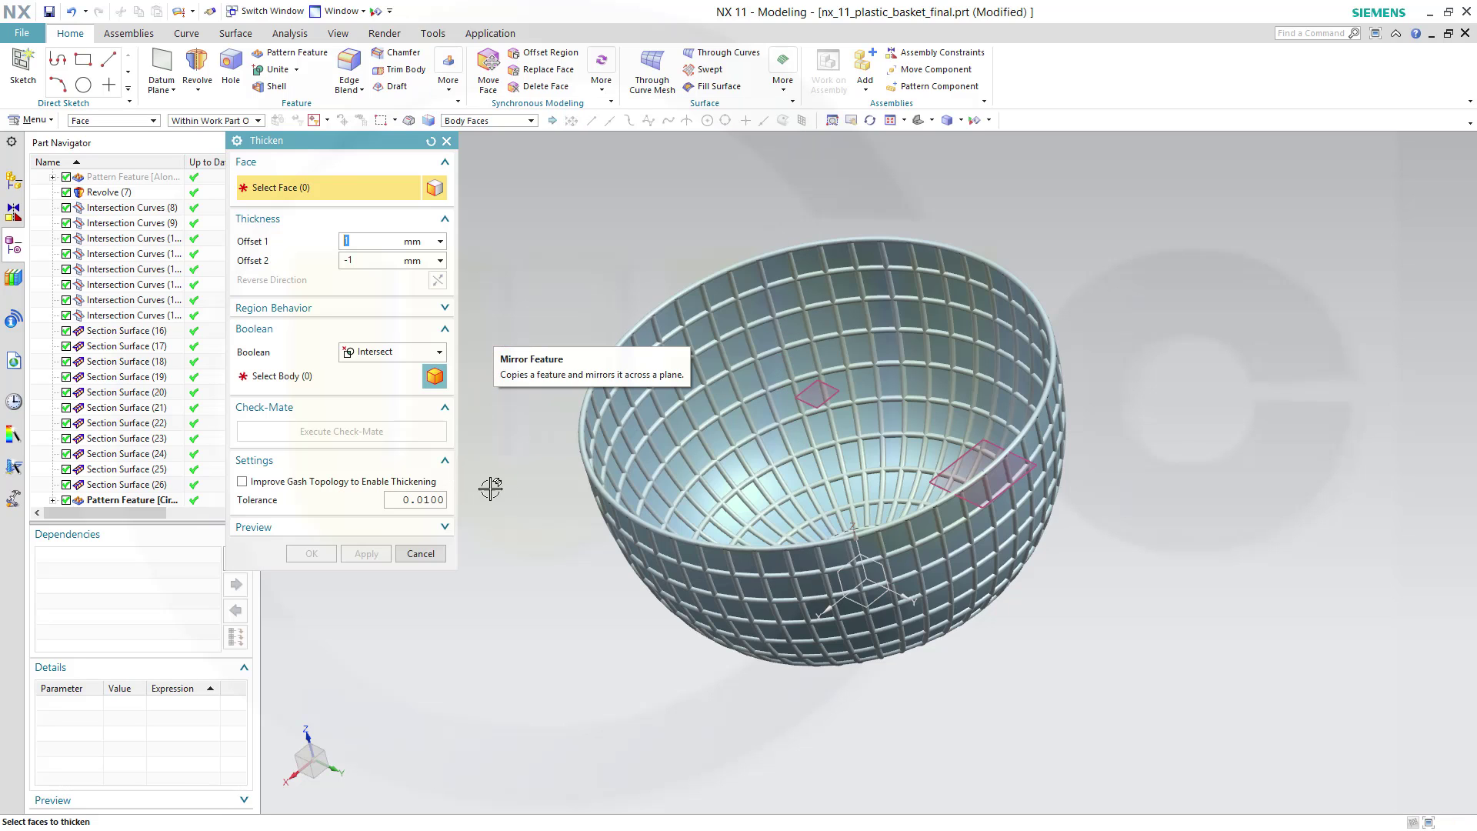
{"action": "left_click", "coordinate": [662, 445]}
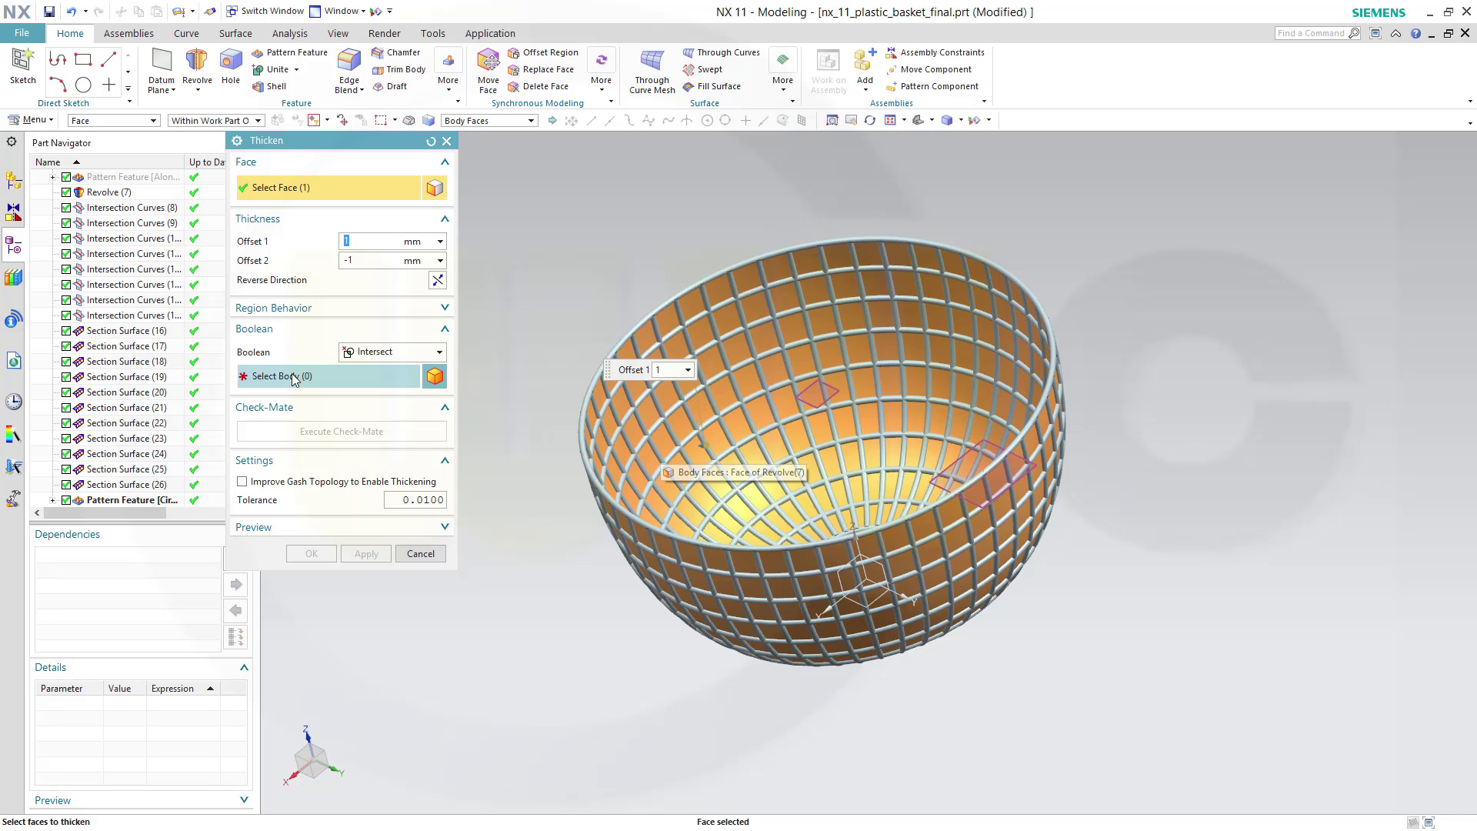
{"action": "left_click", "coordinate": [439, 352]}
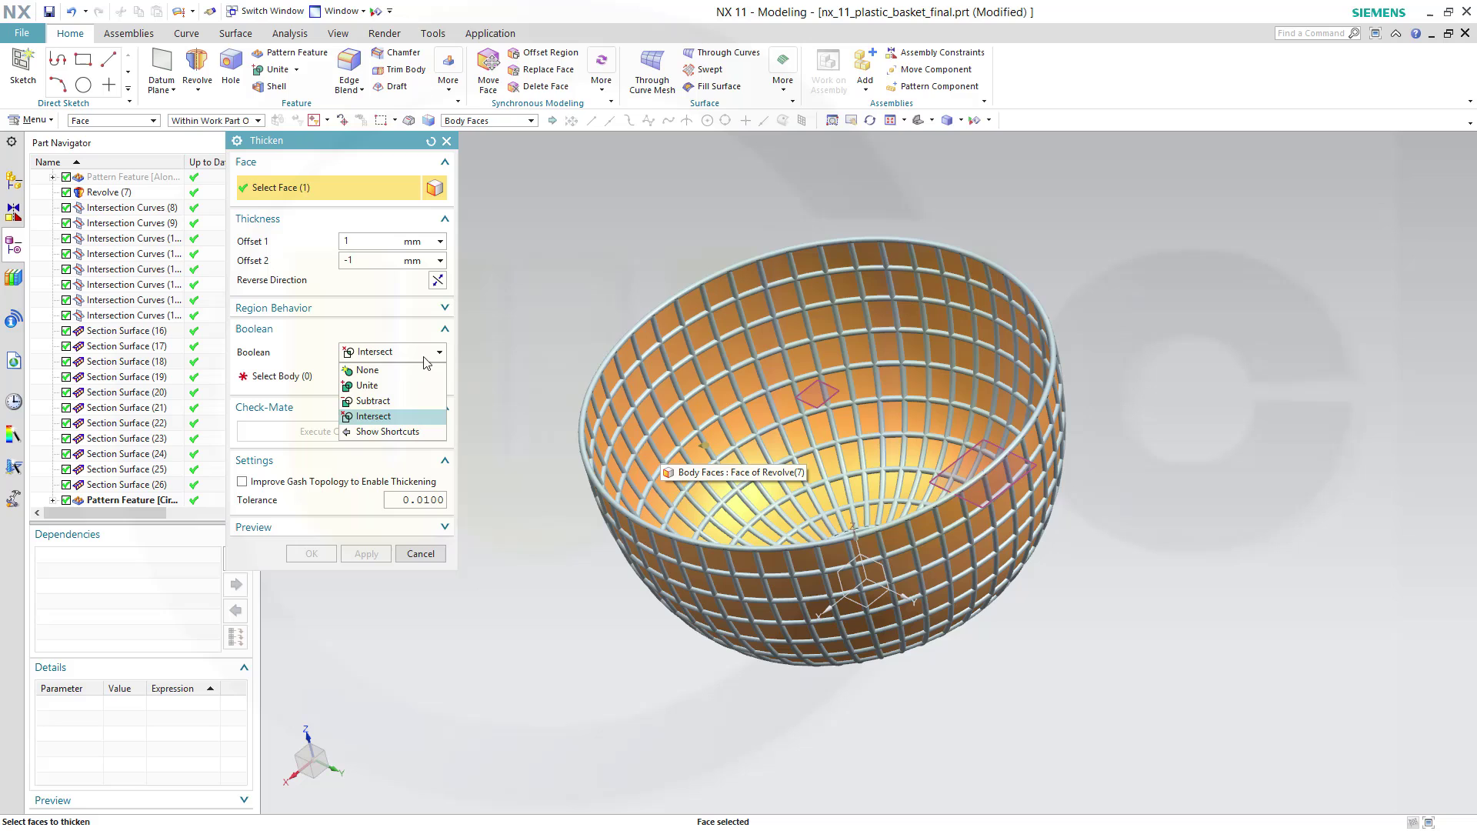
{"action": "left_click", "coordinate": [384, 369]}
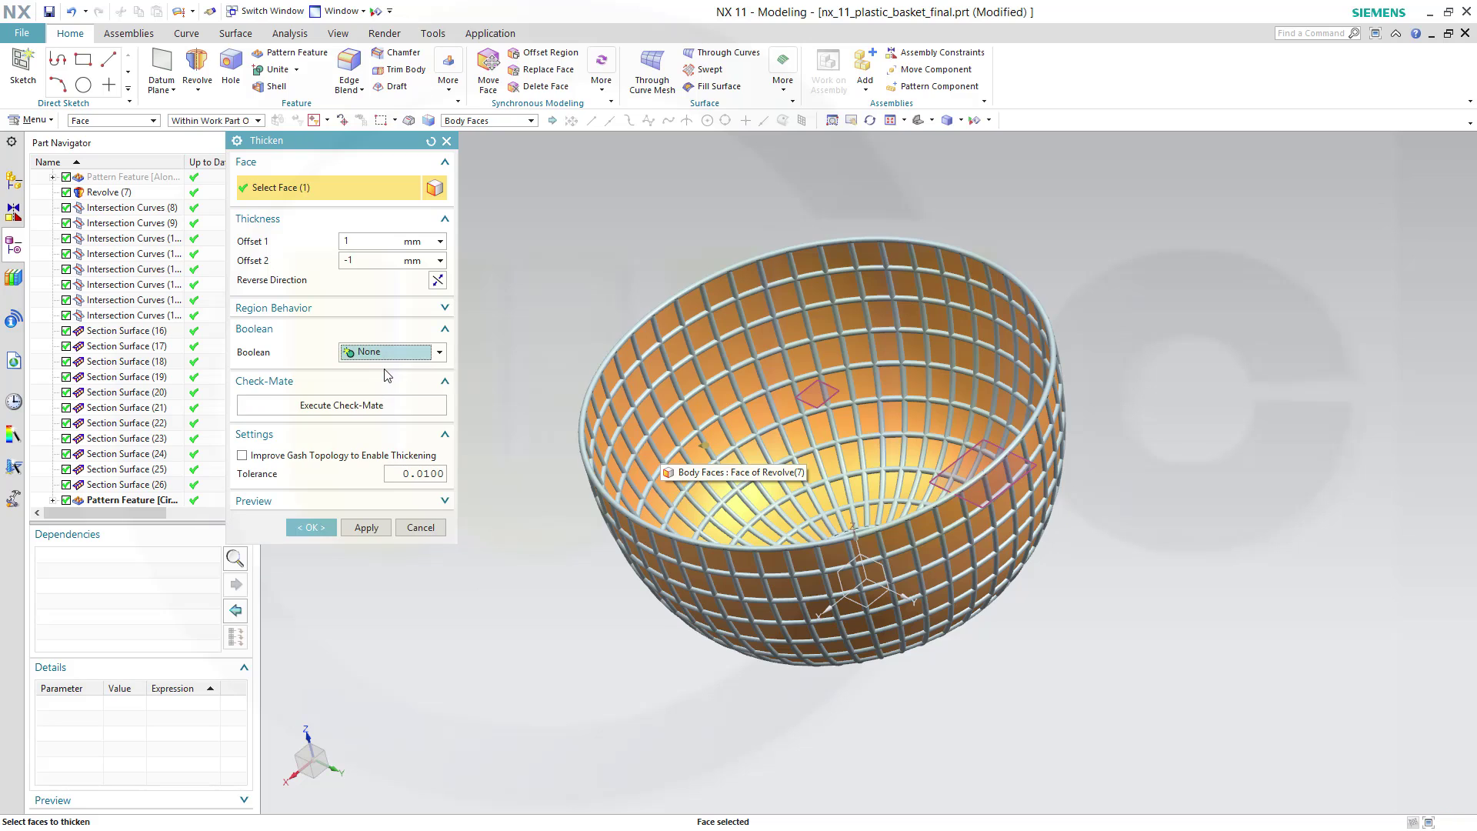
{"action": "left_click", "coordinate": [311, 529]}
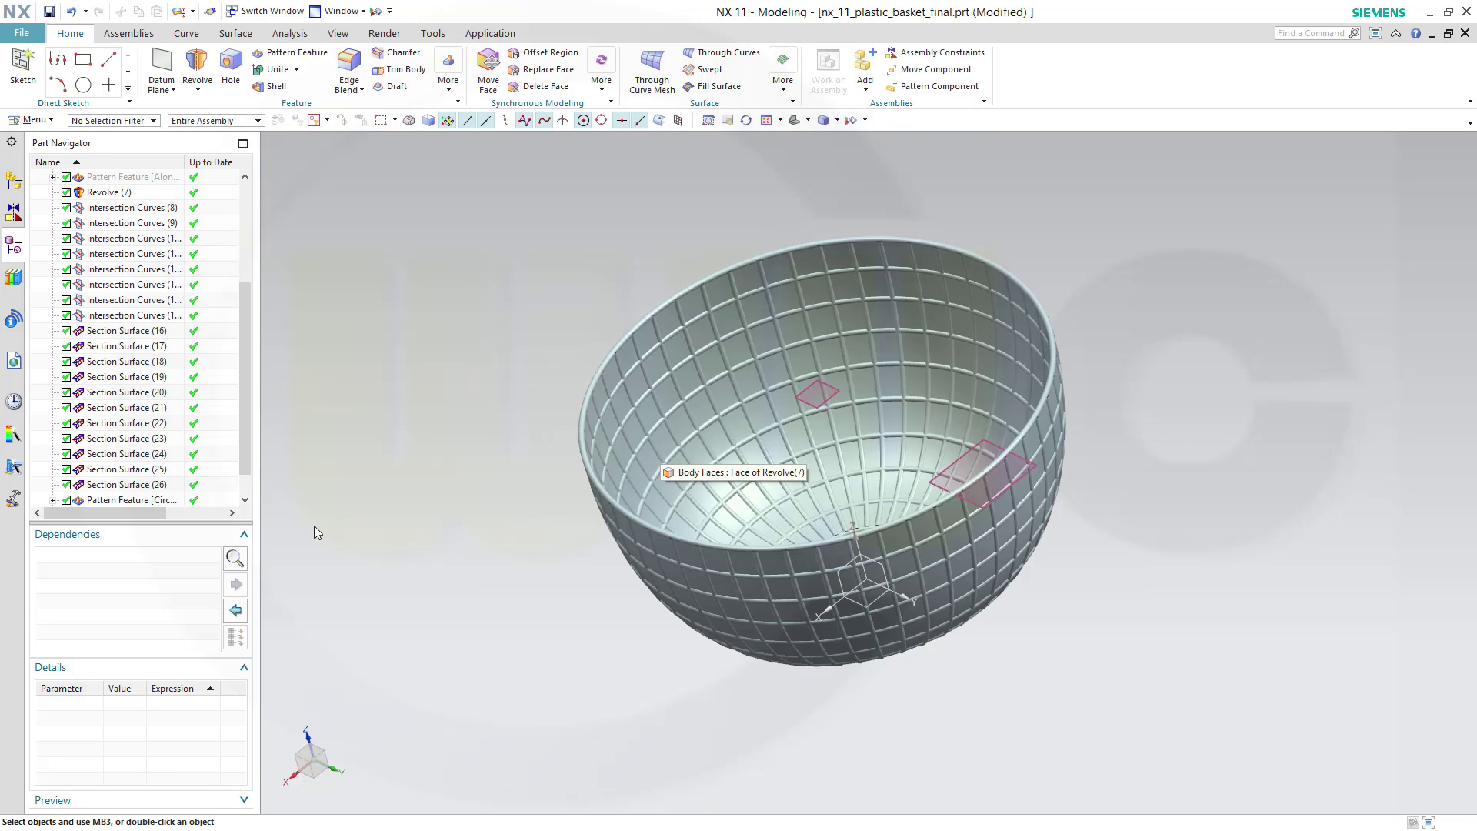
Inspect the thickened basket wall against the ribs and rings, and hide the thickened body.
{"action": "middle_click_drag", "start_coordinate": [837, 502], "coordinate": [813, 248]}
{"action": "scroll", "coordinate": [872, 362], "scroll_direction": "up", "scroll_amount": 3}
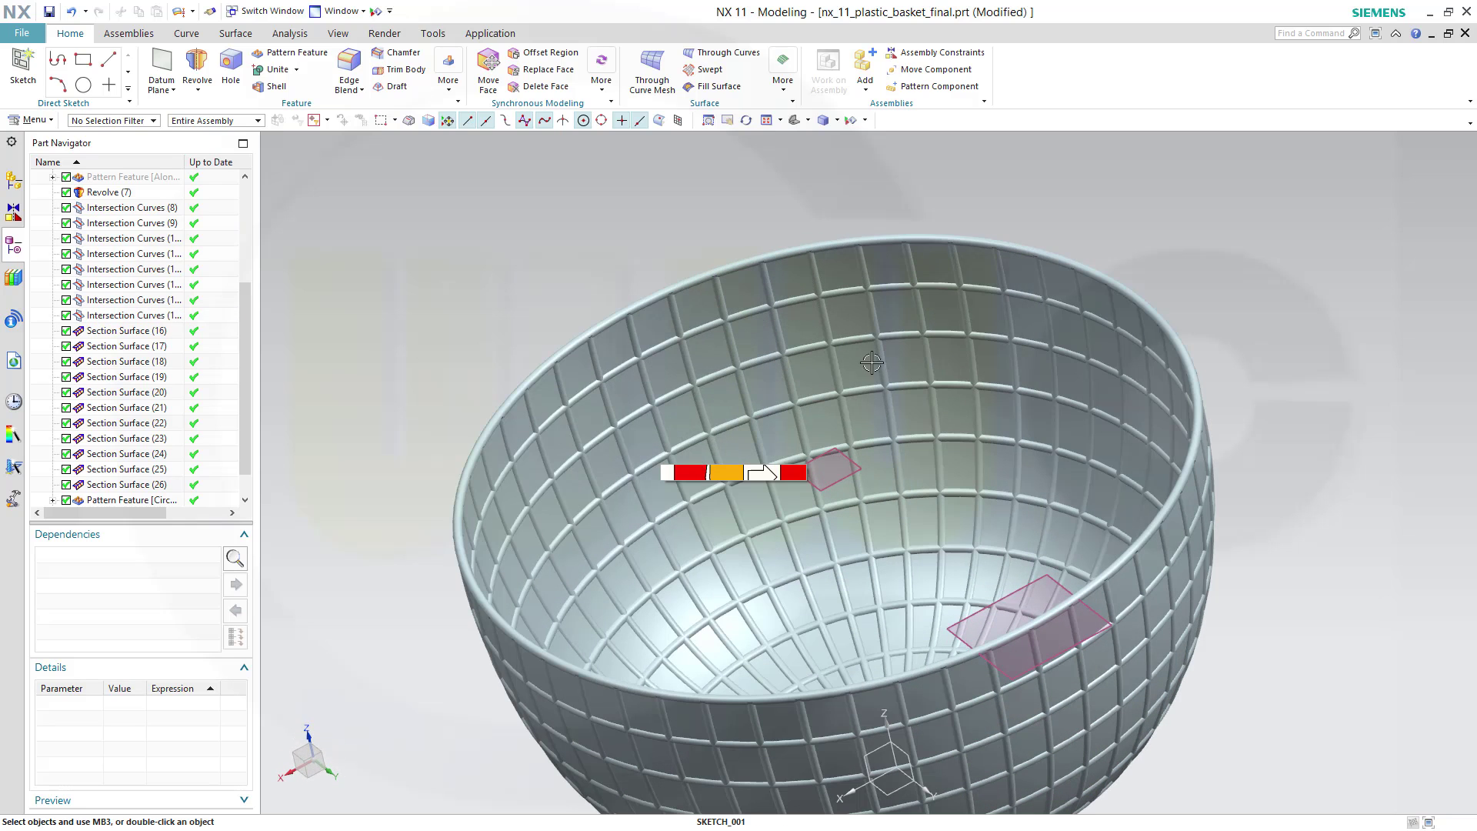
{"action": "middle_click_drag", "start_coordinate": [1335, 597], "coordinate": [1338, 573]}
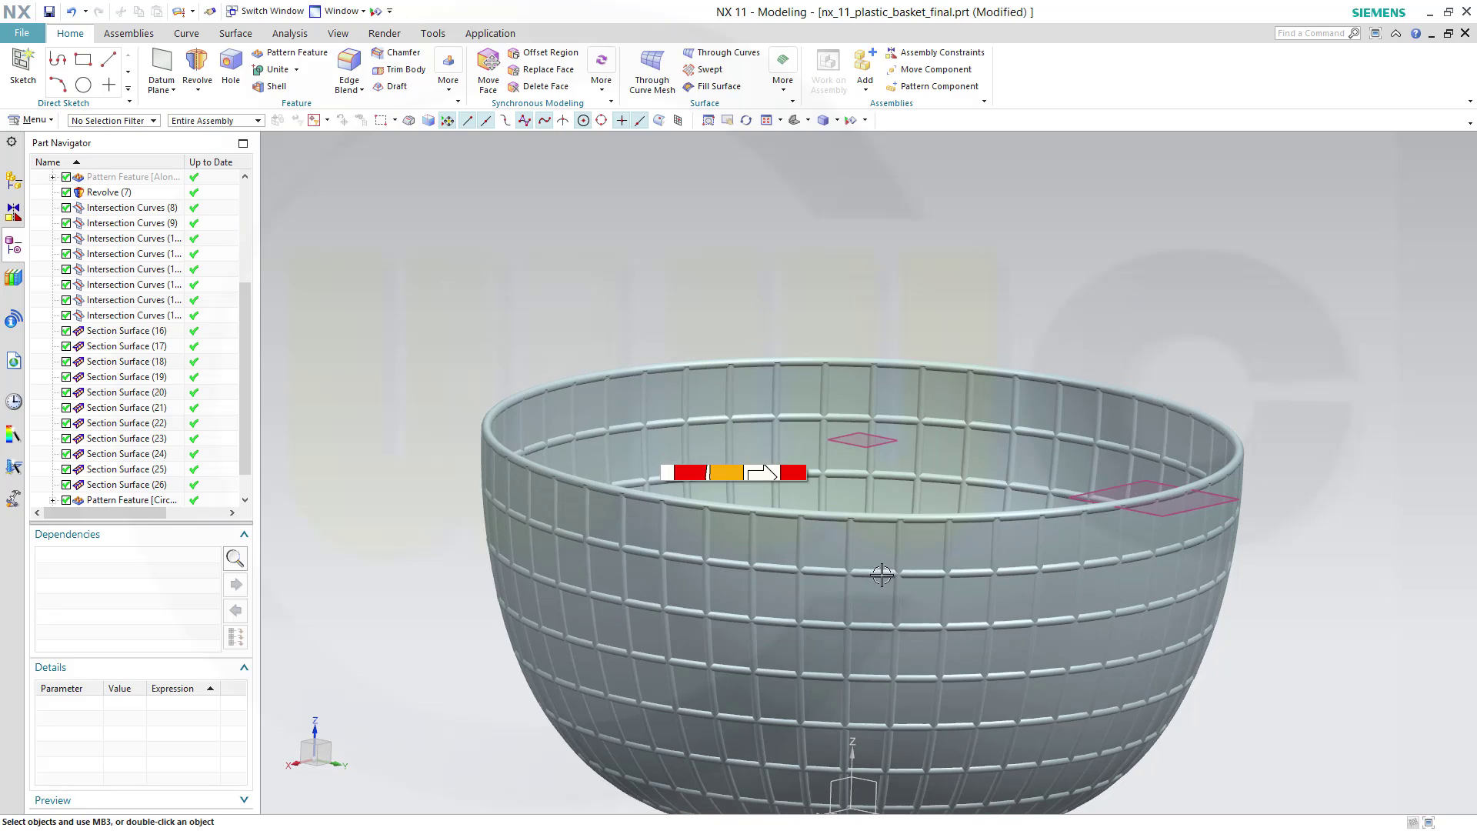
{"action": "middle_click_drag", "start_coordinate": [711, 557], "coordinate": [689, 718]}
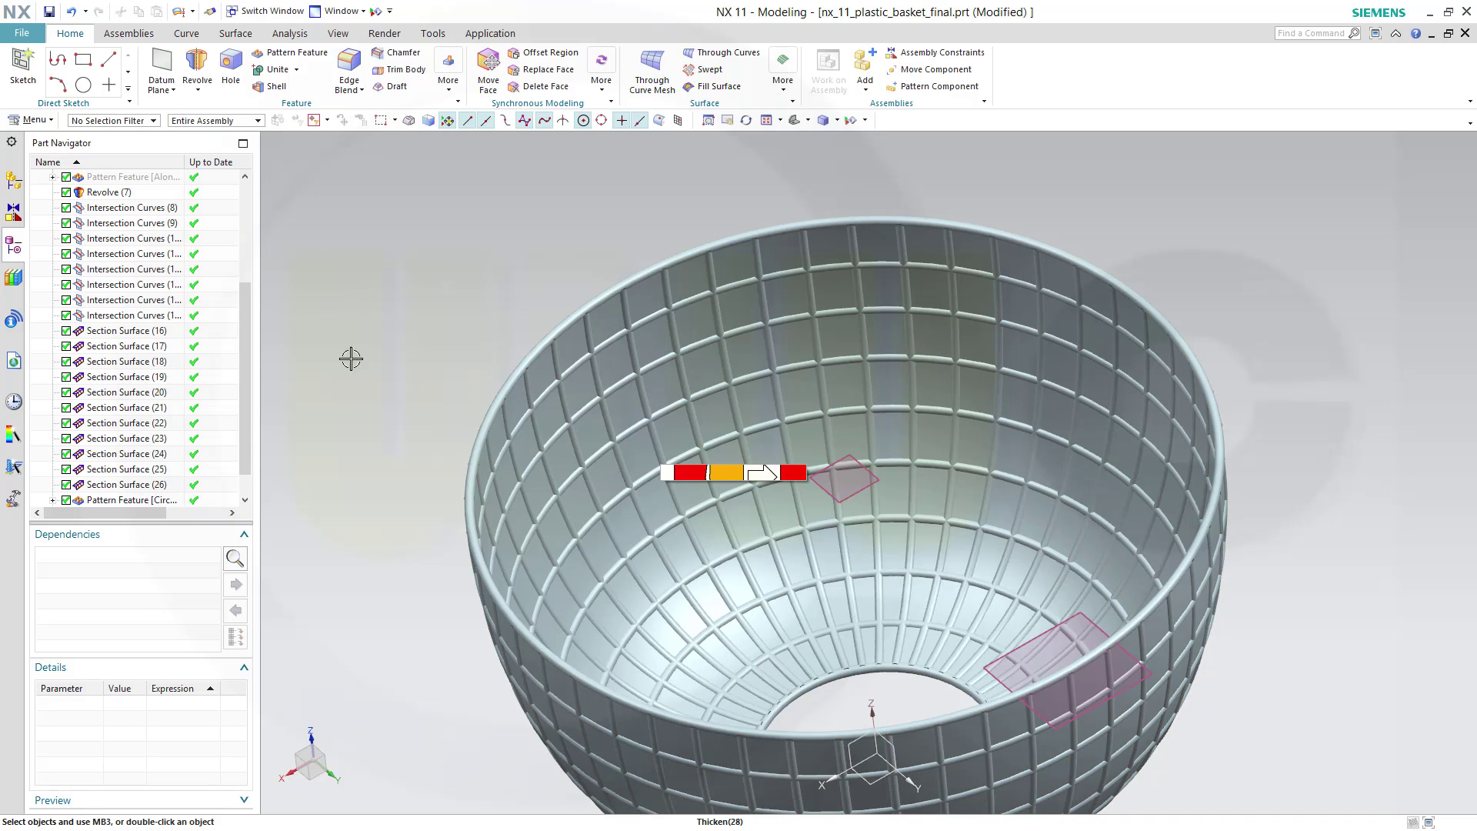
{"action": "scroll", "coordinate": [248, 354], "scroll_direction": "down", "scroll_amount": 1}
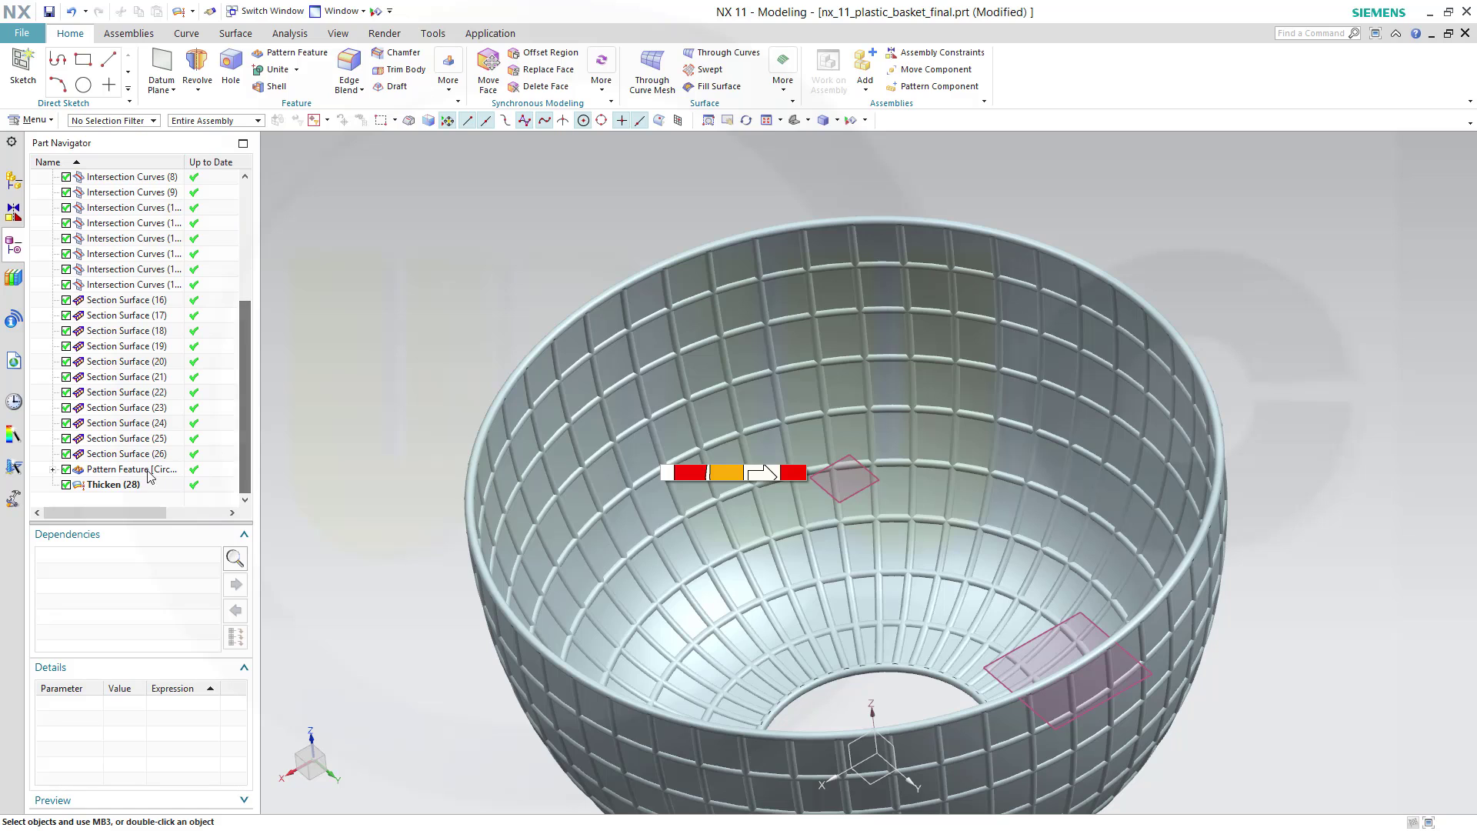
{"action": "right_click", "coordinate": [107, 486]}
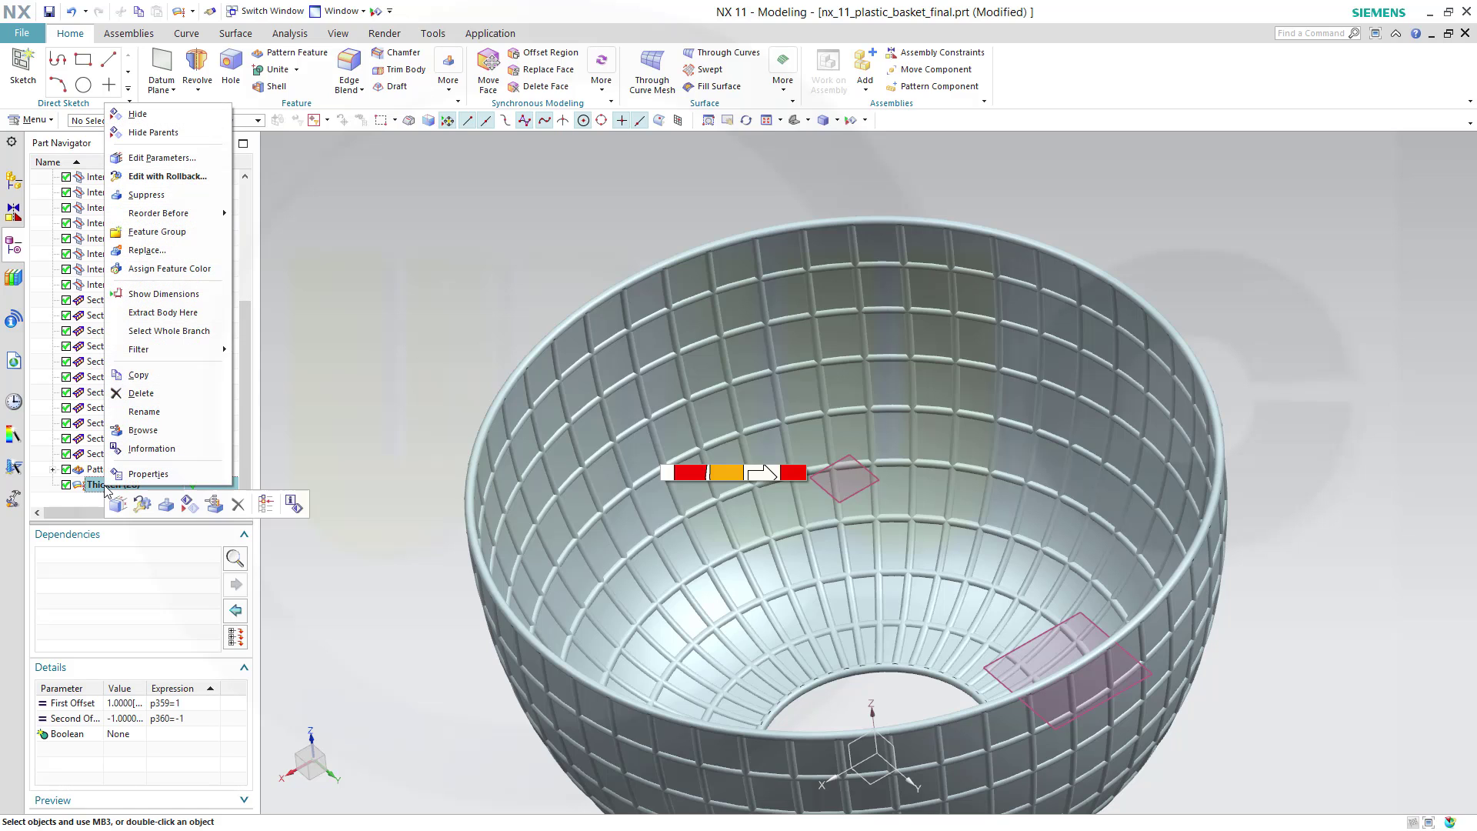
{"action": "left_click", "coordinate": [127, 132]}
{"action": "scroll", "coordinate": [110, 256], "scroll_direction": "up", "scroll_amount": 2}
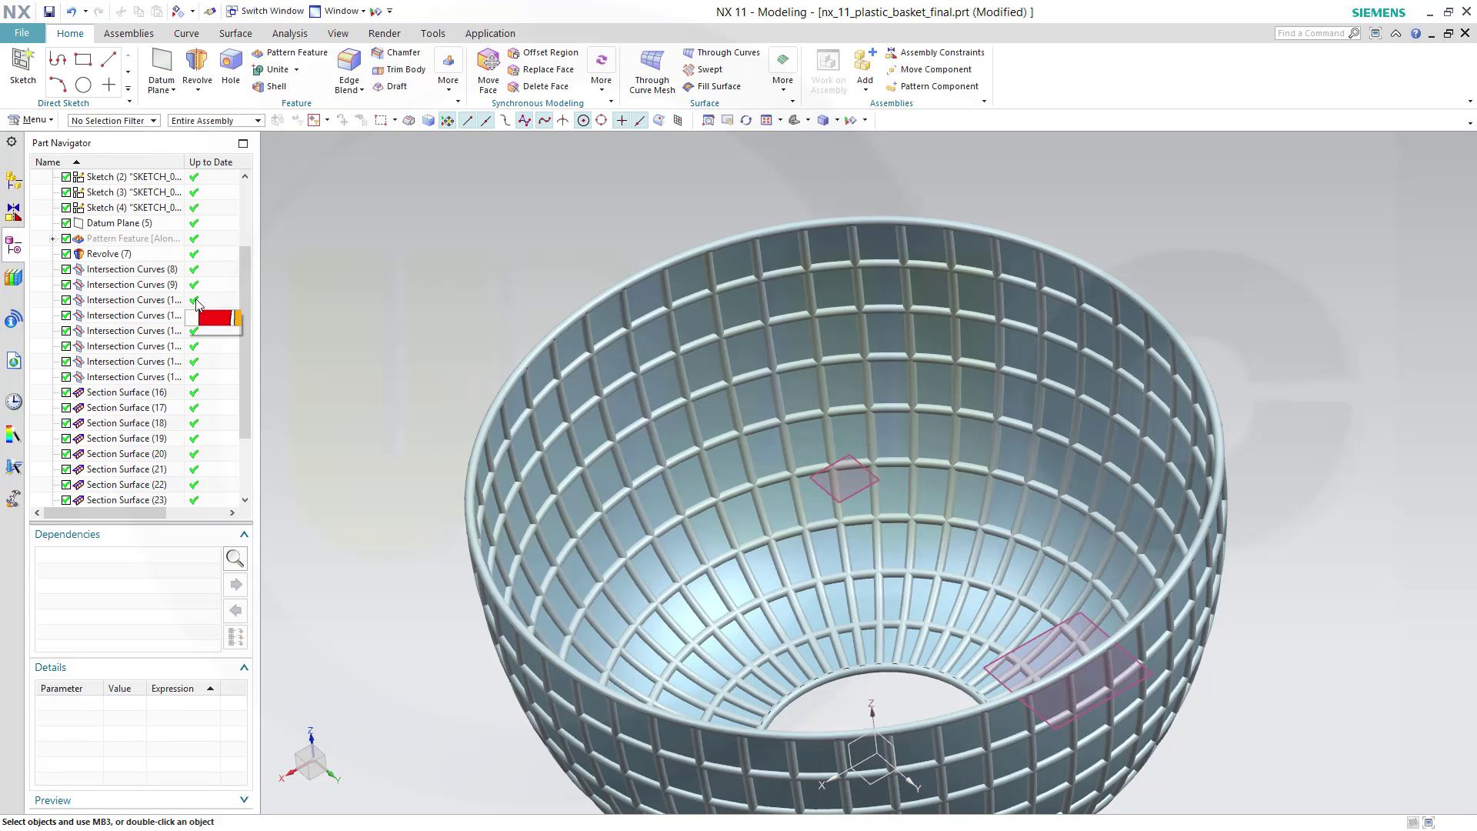
Hide the revolved surface so that only the ring and rib bodies of the basket are displayed.
{"action": "right_click", "coordinate": [110, 256]}
{"action": "left_click", "coordinate": [136, 263]}
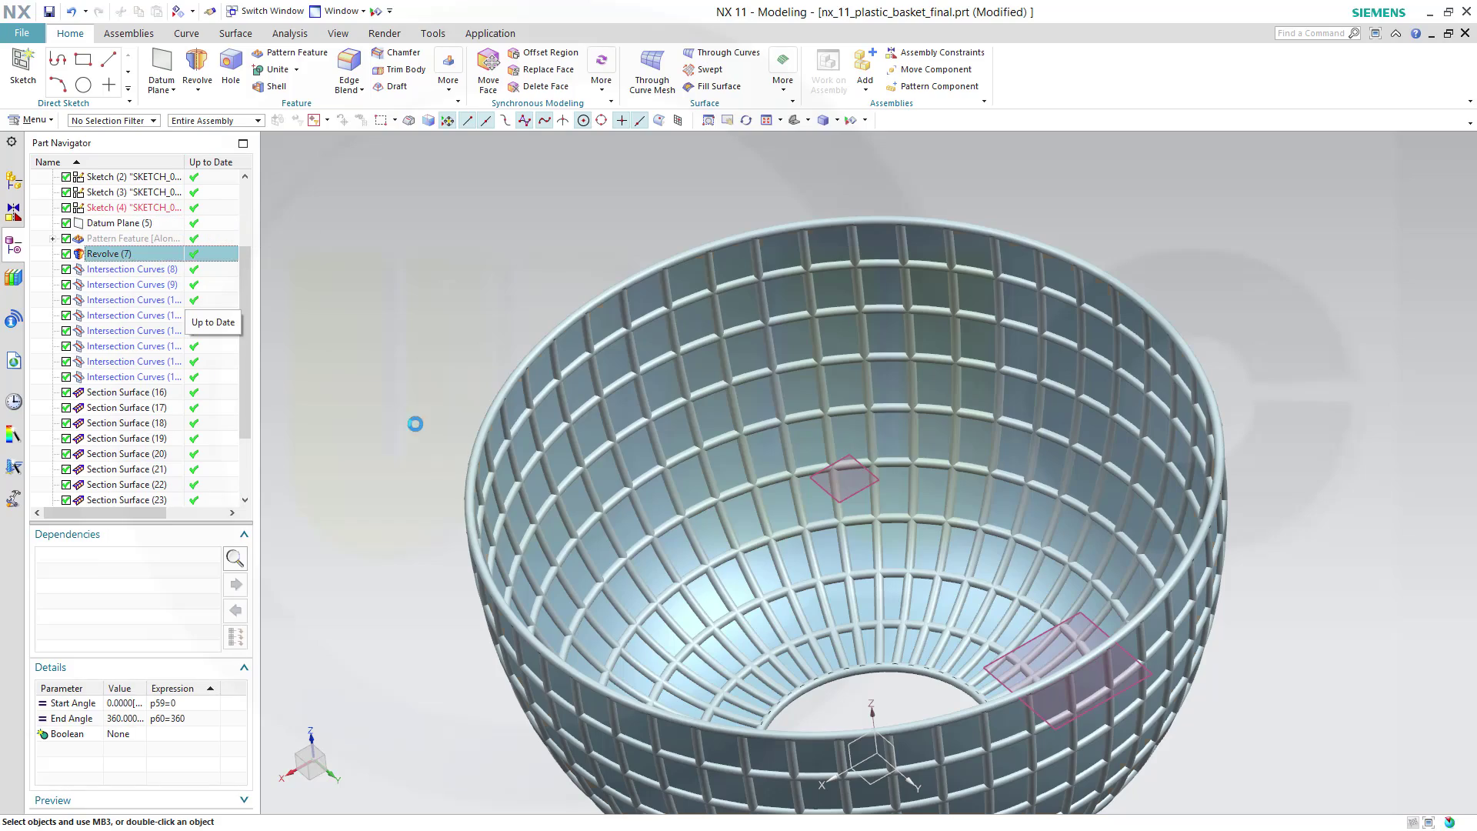
{"action": "middle_click_drag", "start_coordinate": [854, 612], "coordinate": [971, 794]}
{"action": "scroll", "coordinate": [986, 740], "scroll_direction": "up", "scroll_amount": 3}
{"action": "scroll", "coordinate": [986, 741], "scroll_direction": "down", "scroll_amount": 5}
{"action": "scroll", "coordinate": [987, 757], "scroll_direction": "down", "scroll_amount": 2}
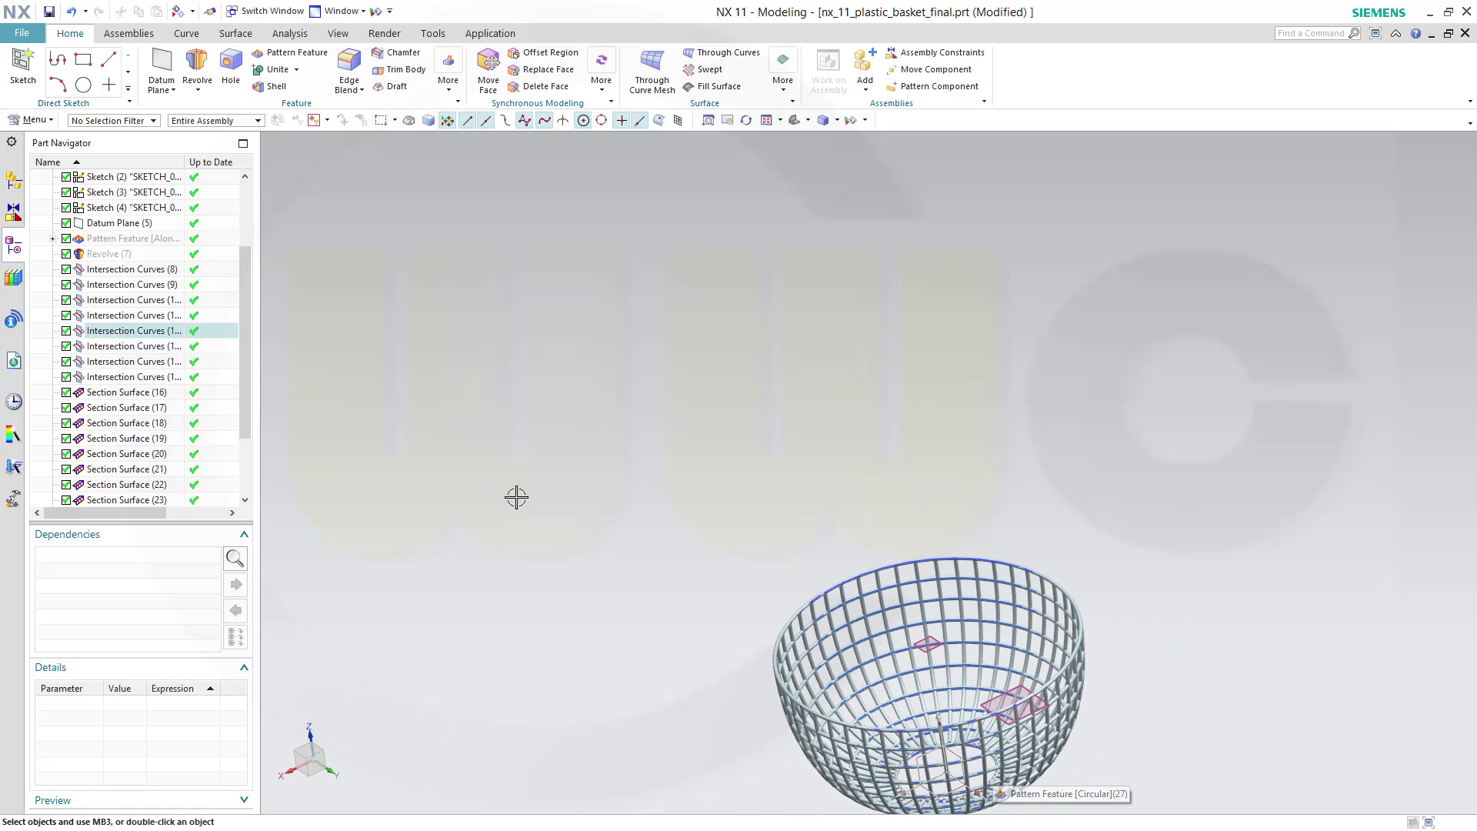
Unite the small ring around the bottom opening, as target, with all the other ring and rib bodies.
{"action": "left_click", "coordinate": [276, 71]}
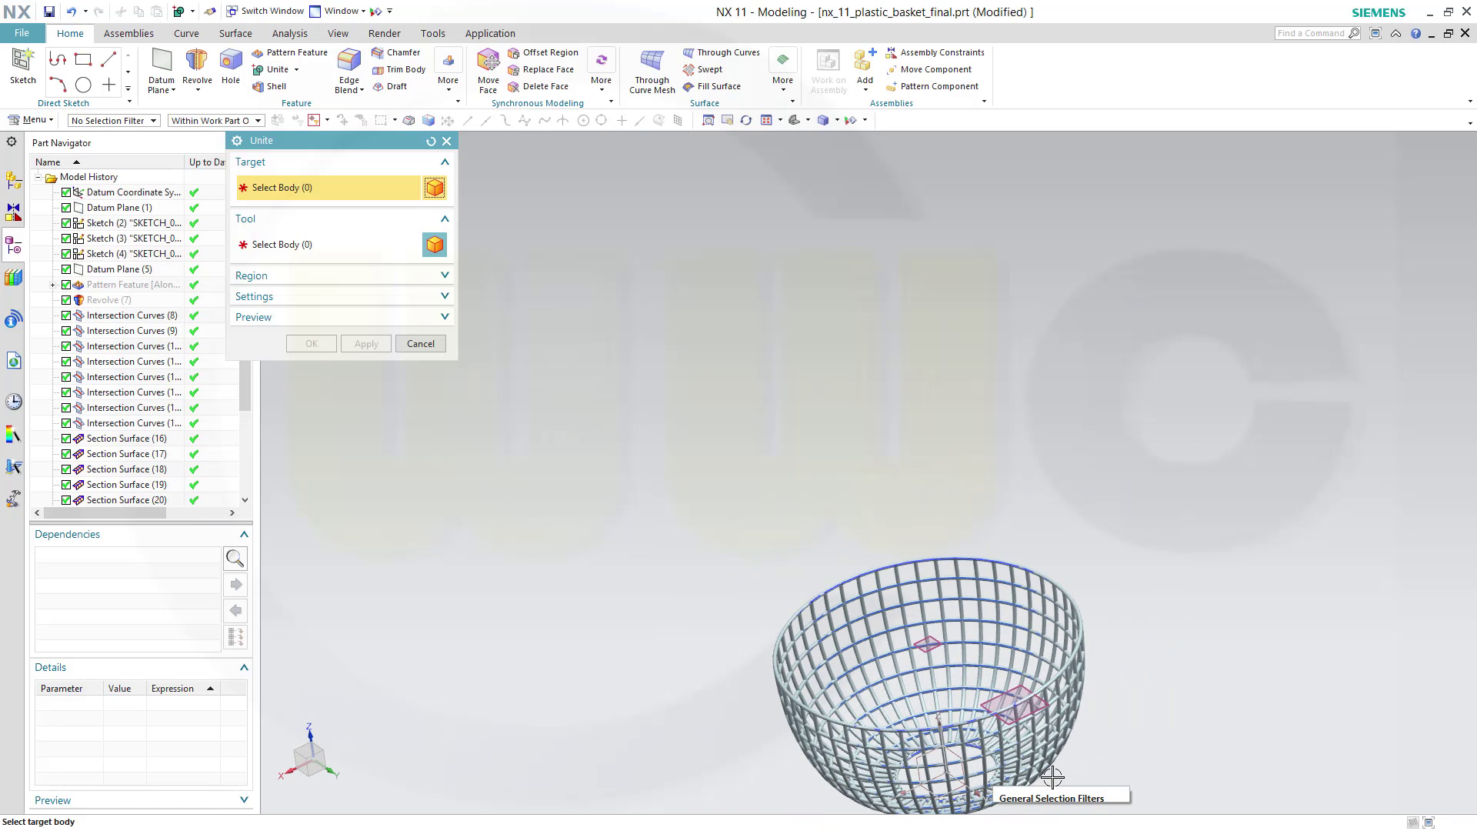
{"action": "scroll", "coordinate": [1022, 777], "scroll_direction": "down", "scroll_amount": 2}
{"action": "scroll", "coordinate": [1008, 776], "scroll_direction": "up", "scroll_amount": 3}
{"action": "scroll", "coordinate": [915, 753], "scroll_direction": "up", "scroll_amount": 2}
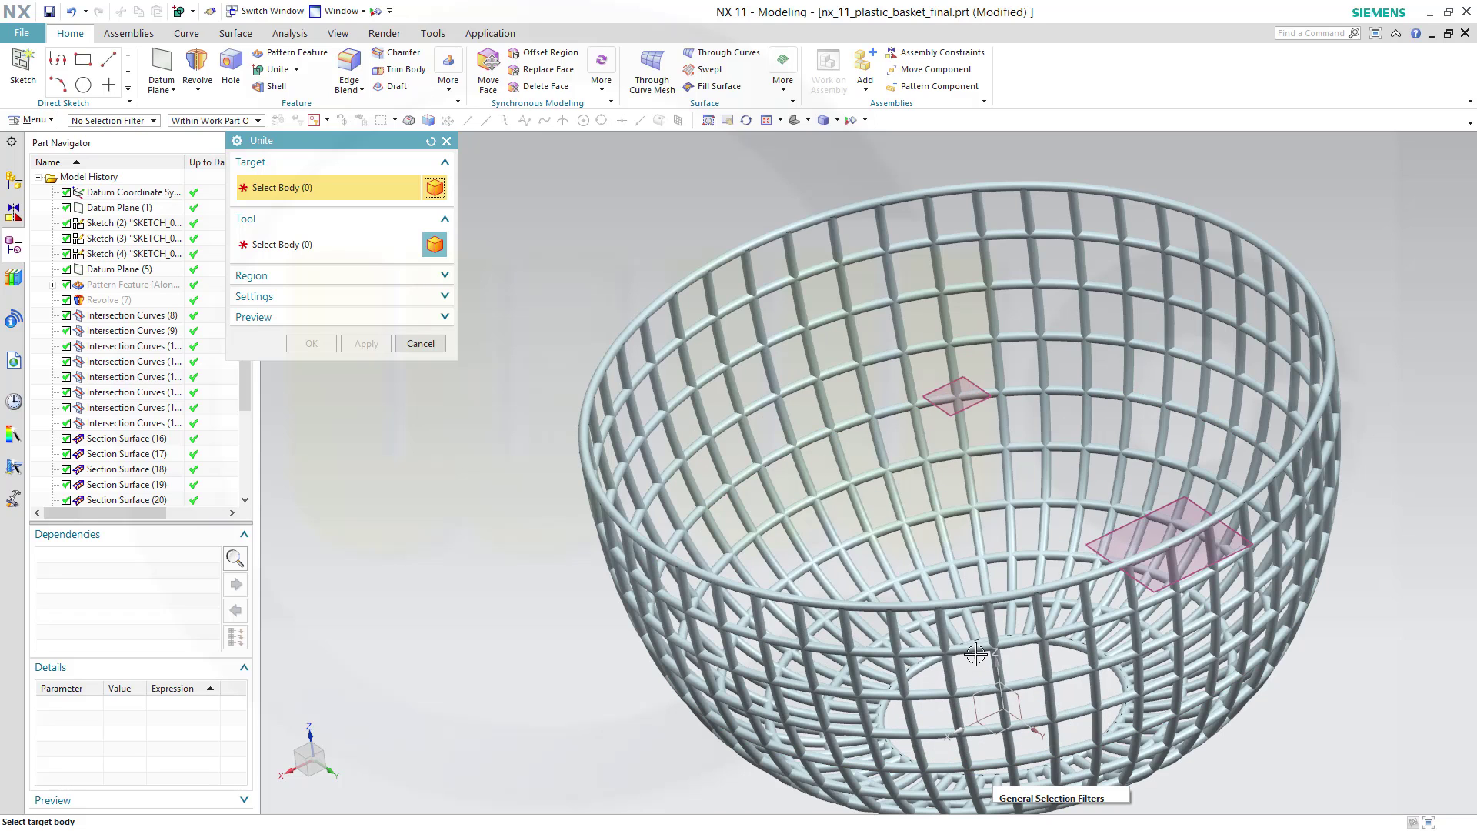
{"action": "left_click", "coordinate": [924, 672]}
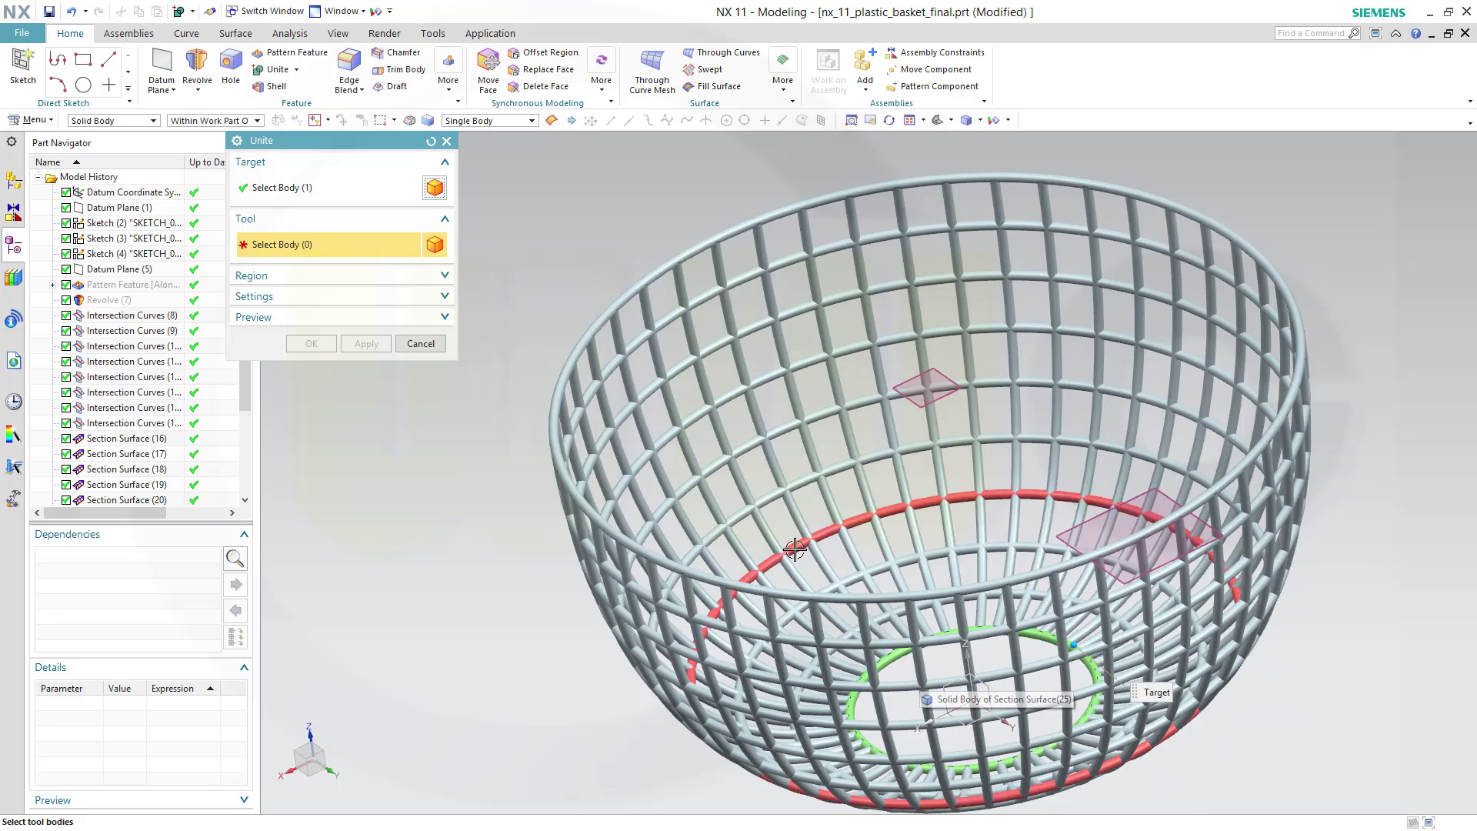
{"action": "scroll", "coordinate": [795, 549], "scroll_direction": "down", "scroll_amount": 2}
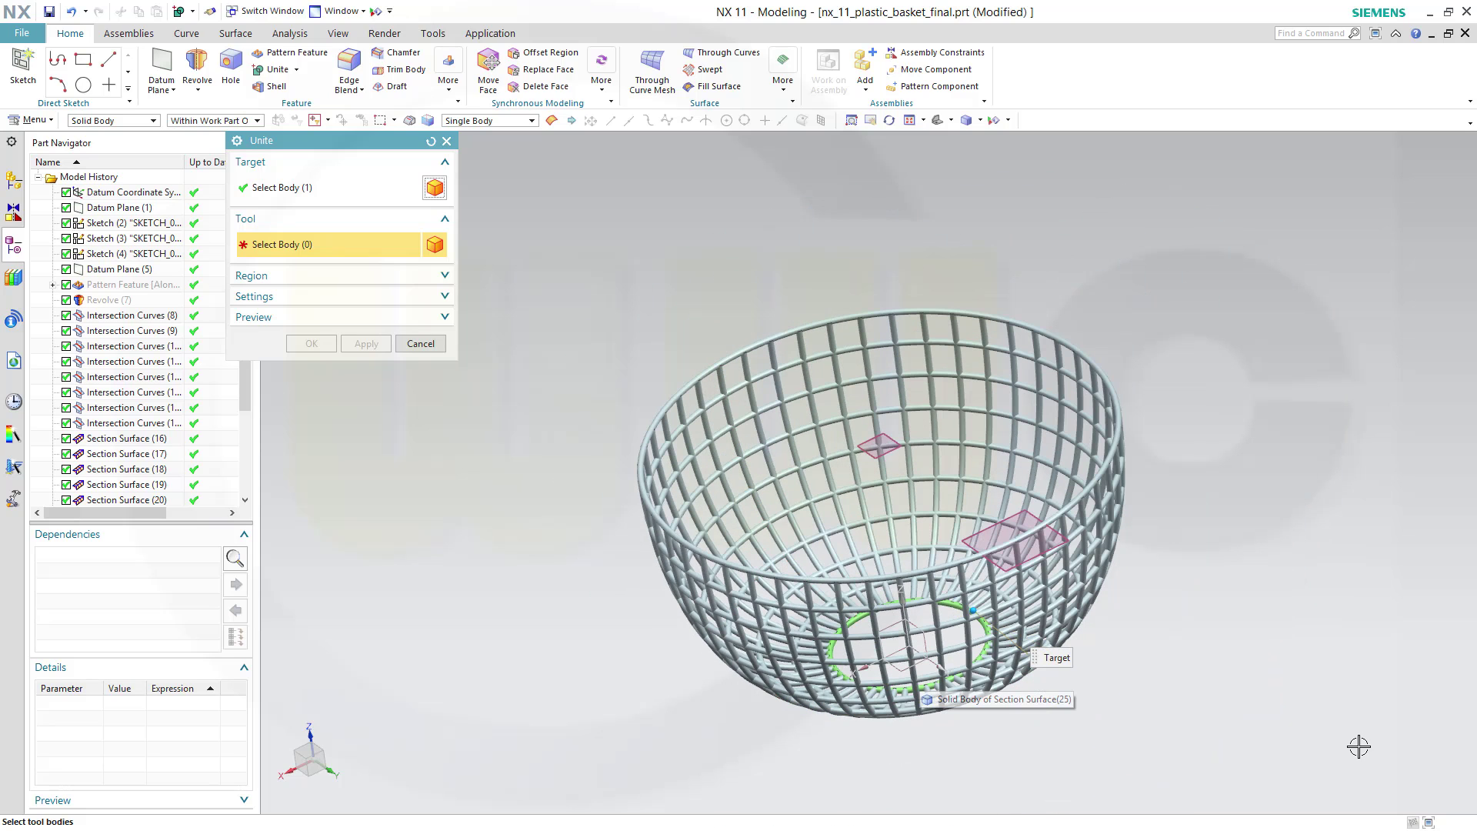
{"action": "left_click_drag", "start_coordinate": [1358, 745], "coordinate": [543, 264]}
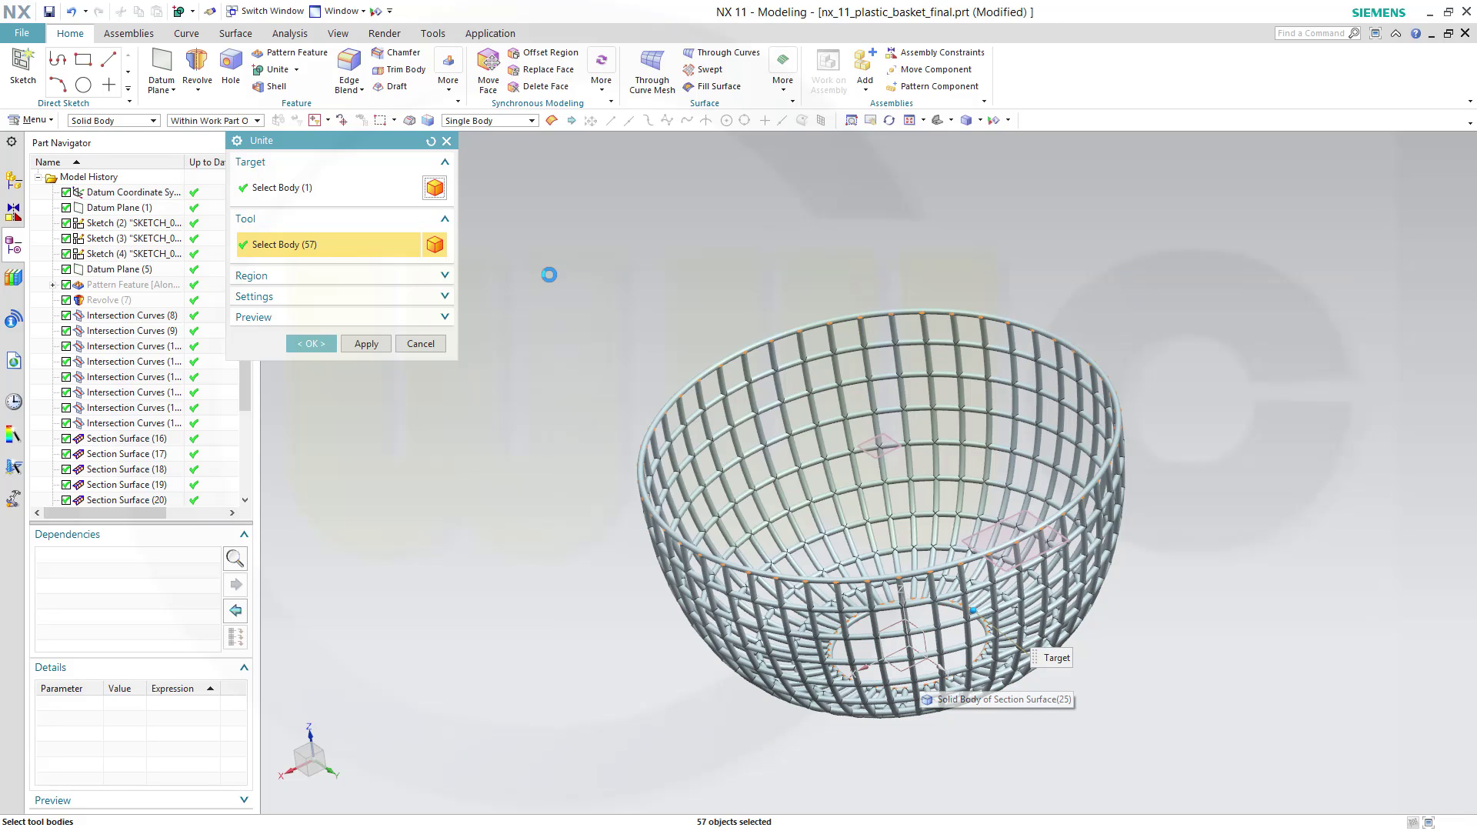
{"action": "left_click", "coordinate": [315, 346]}
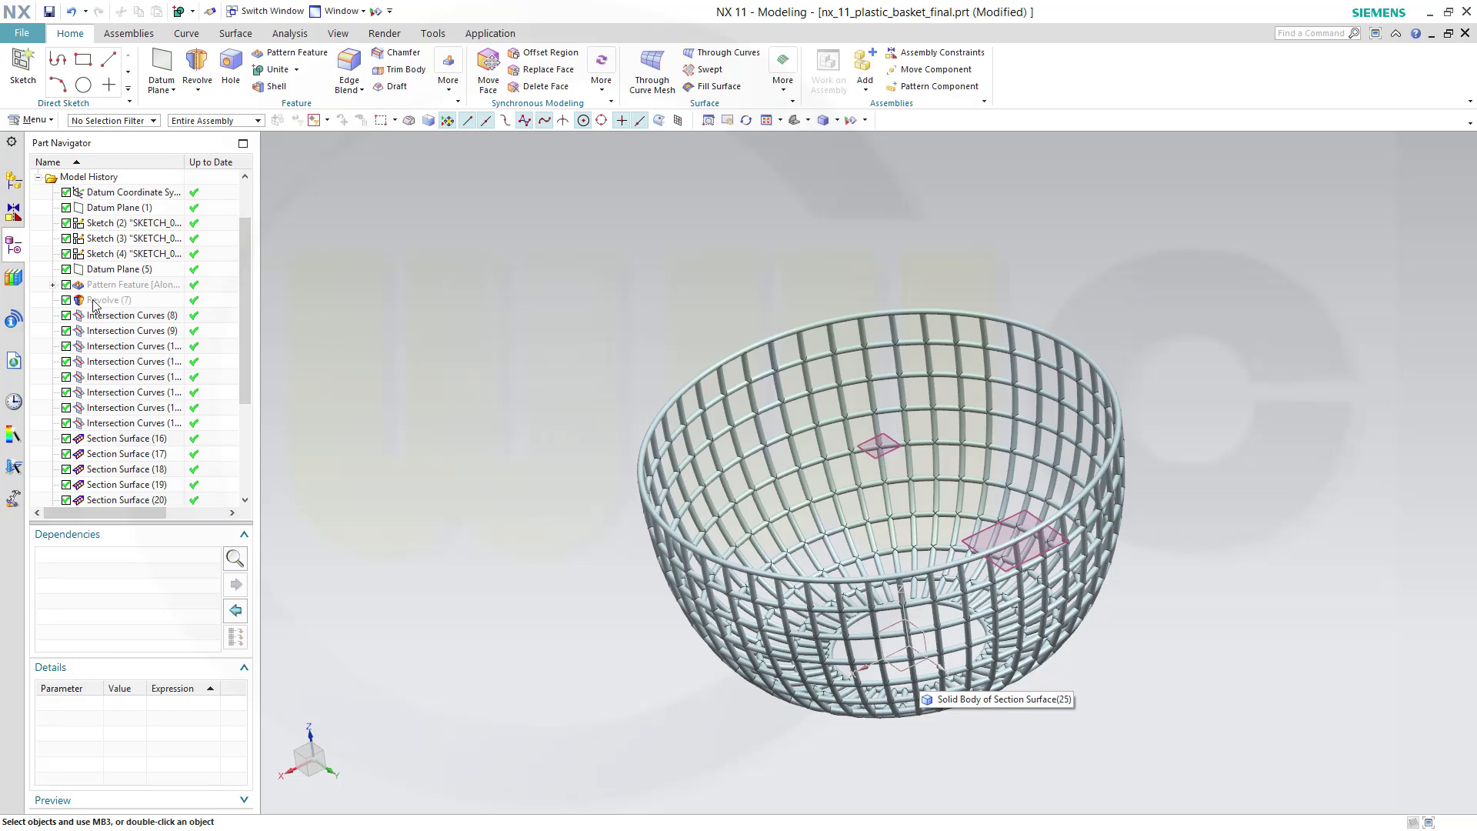
Intersect the hidden thickened wall, as target, with the united rib and ring body as tool, and show the resulting body.
{"action": "left_click_drag", "start_coordinate": [242, 317], "coordinate": [242, 407]}
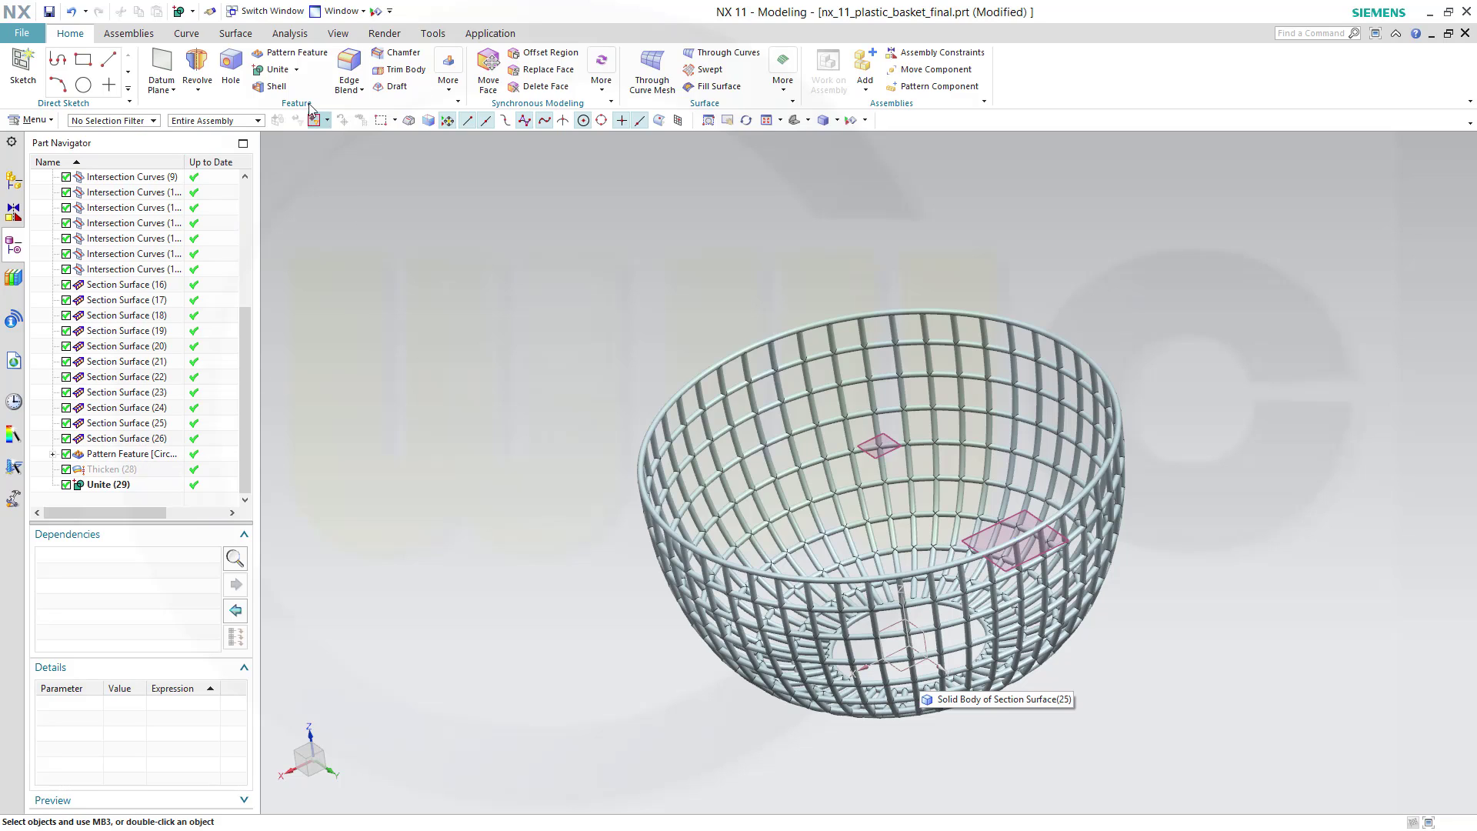
{"action": "left_click", "coordinate": [296, 71]}
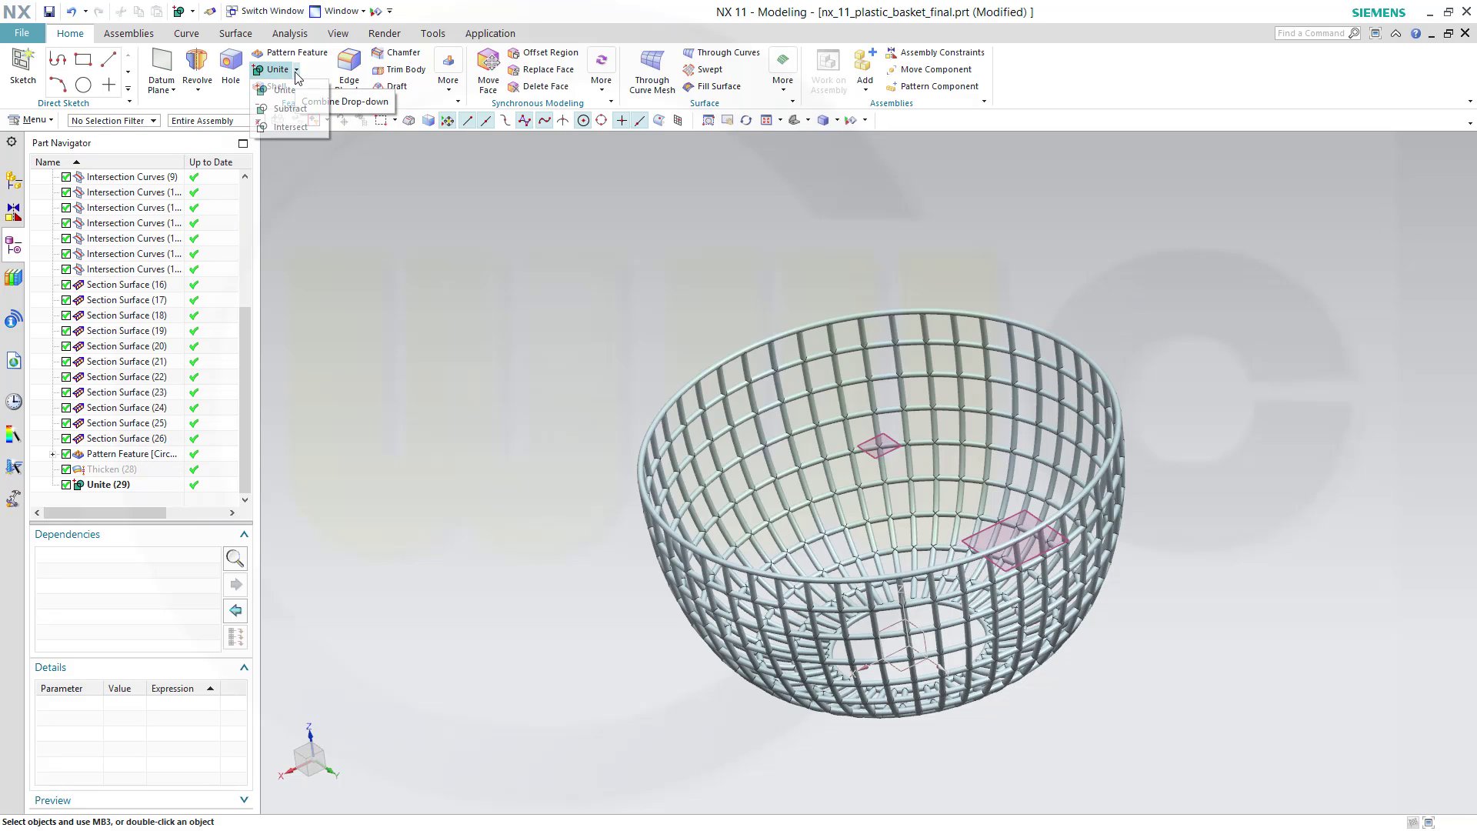
{"action": "left_click", "coordinate": [286, 128]}
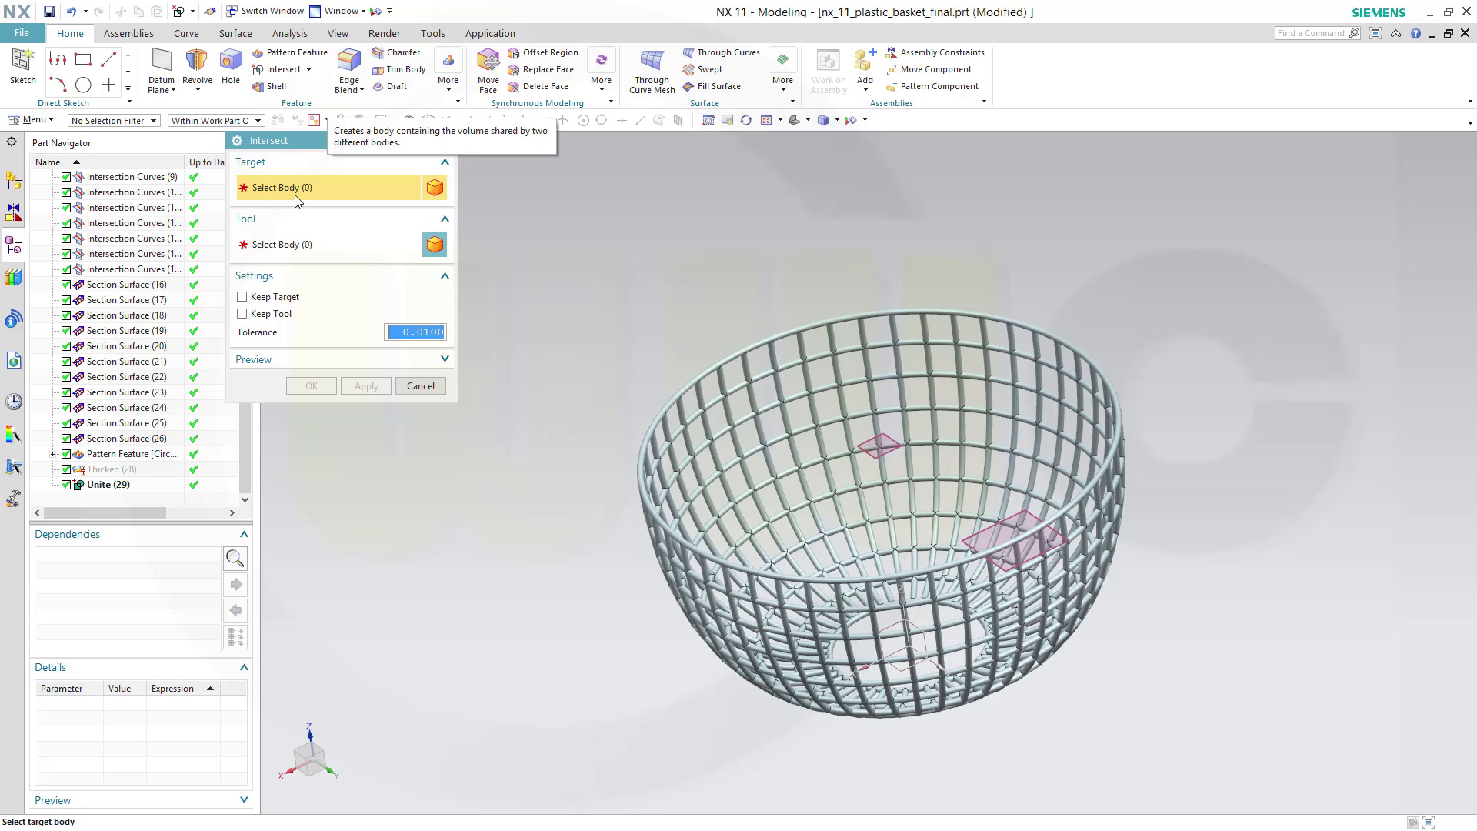
{"action": "left_click", "coordinate": [117, 468]}
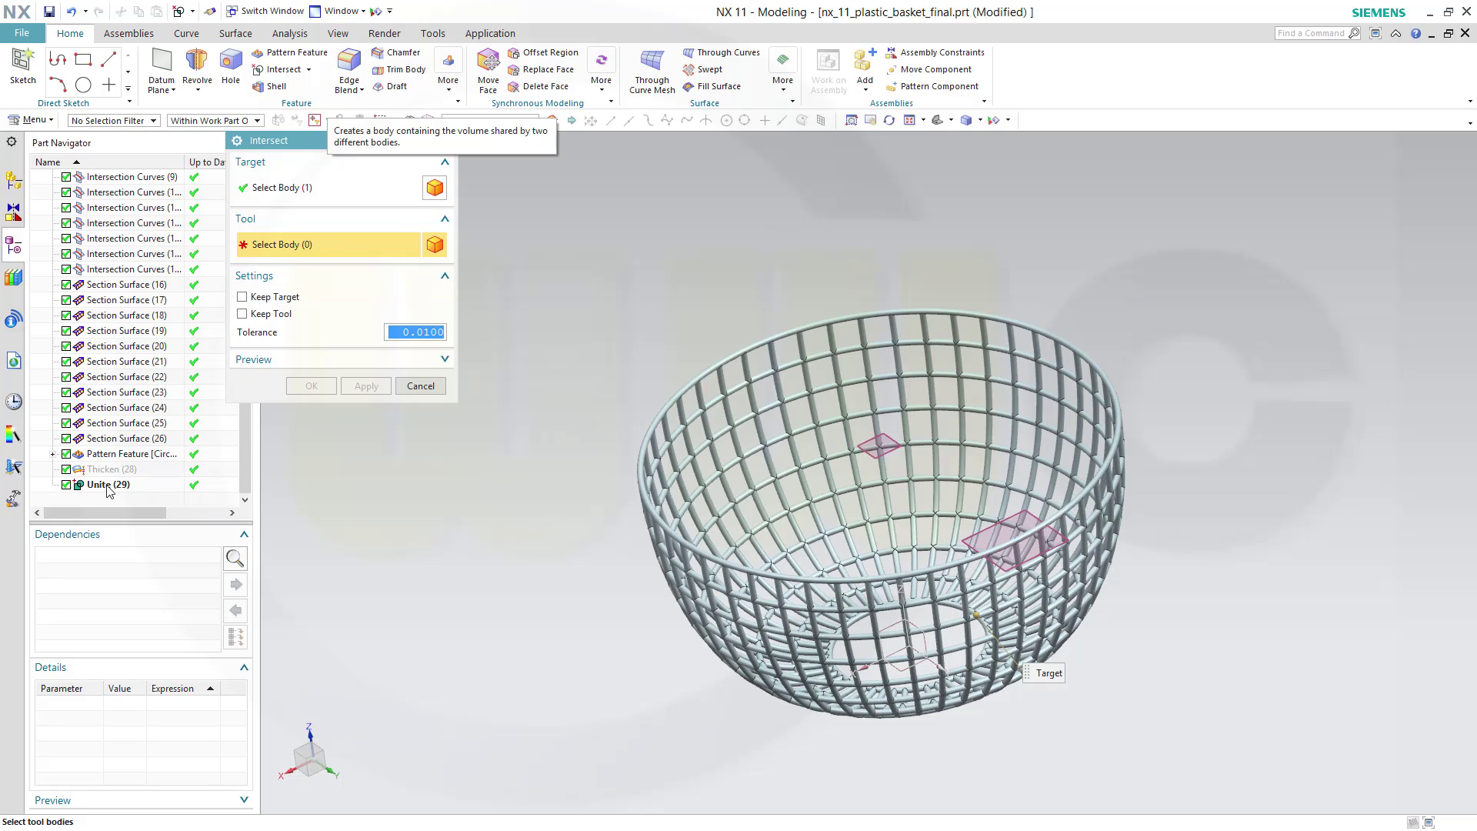
{"action": "left_click", "coordinate": [105, 484]}
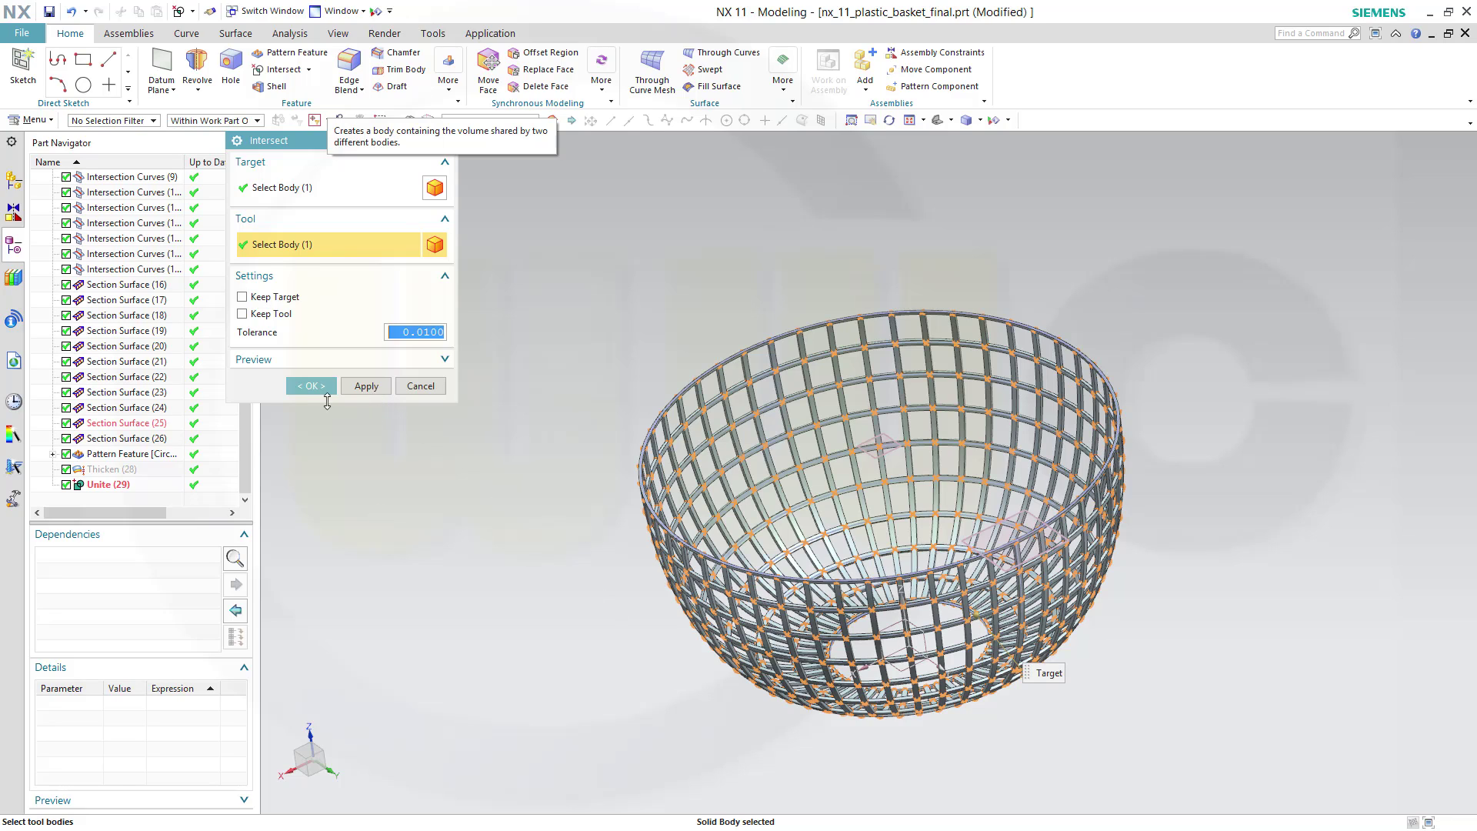
{"action": "left_click", "coordinate": [312, 392]}
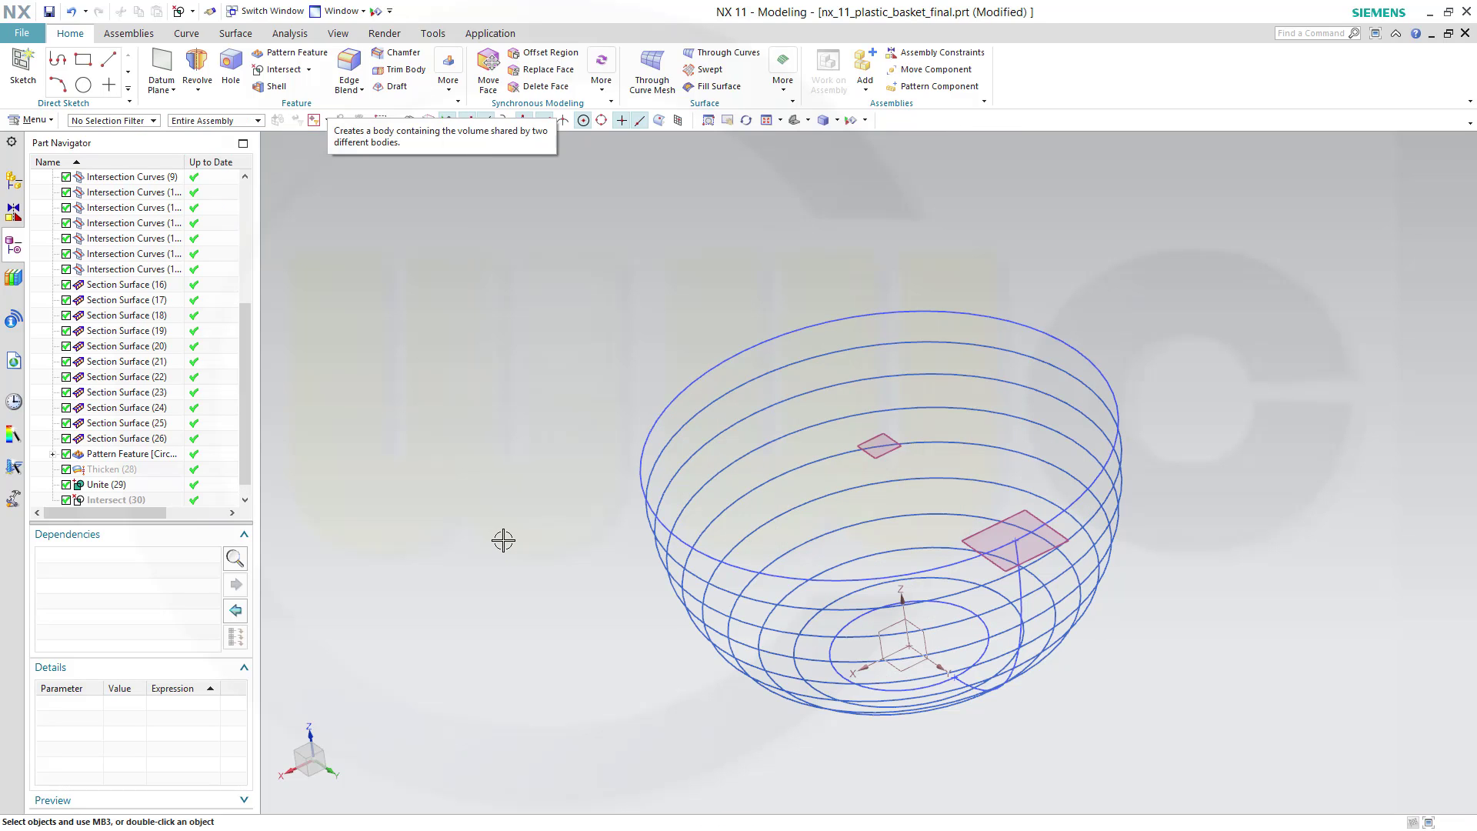
{"action": "right_click", "coordinate": [112, 501]}
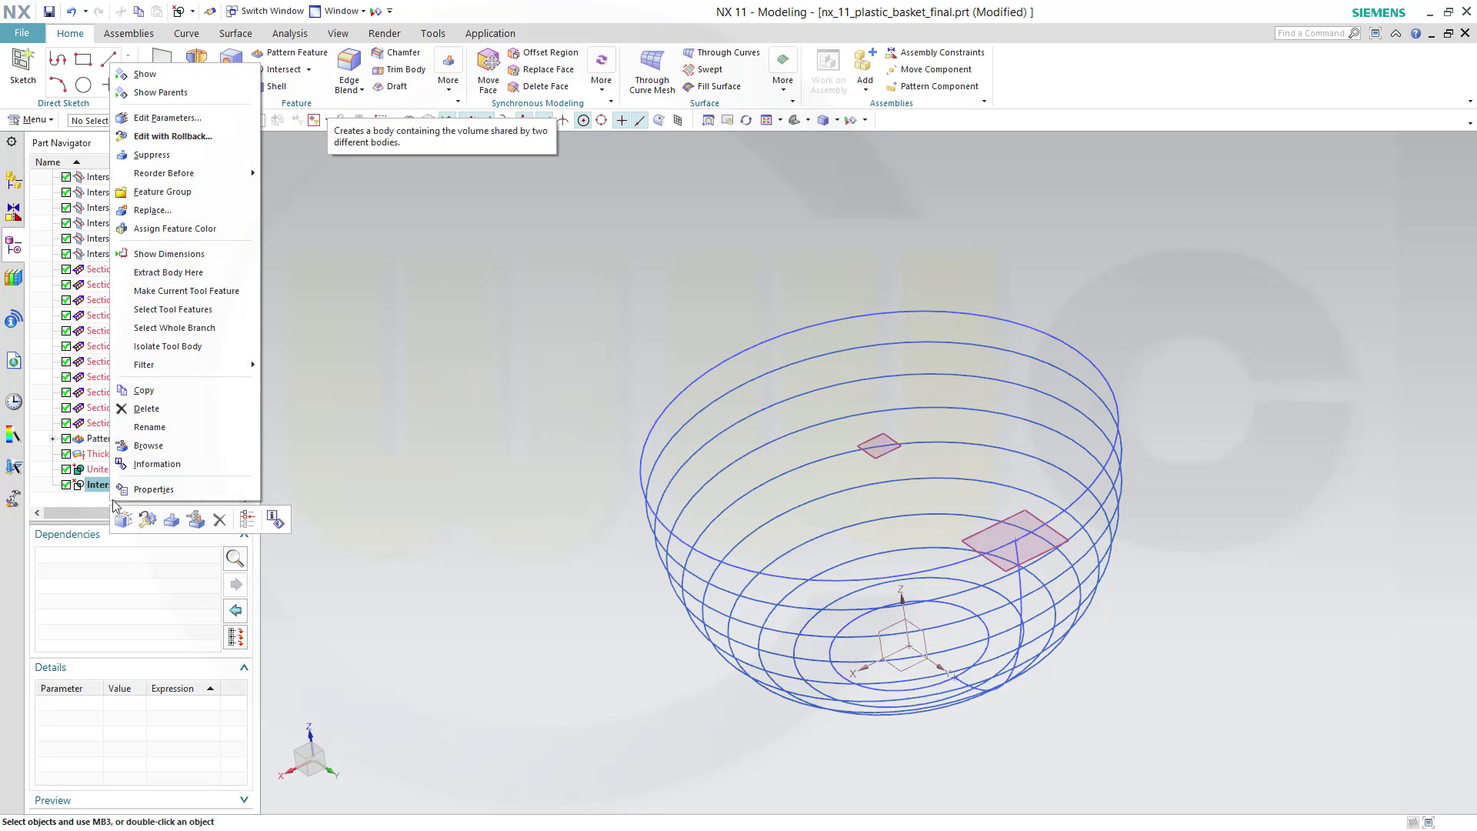
{"action": "left_click", "coordinate": [144, 74]}
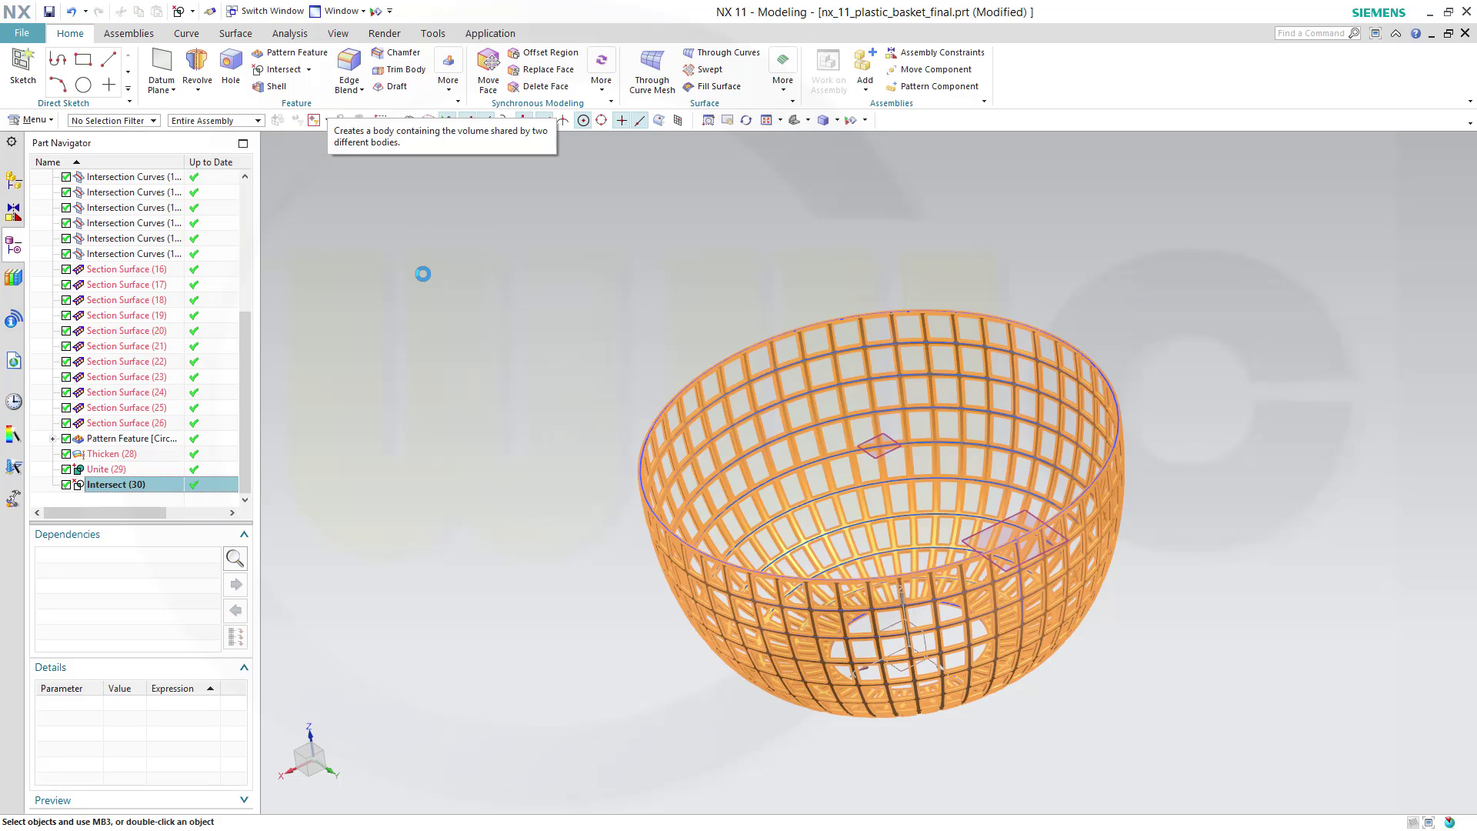
Hide all points, datum planes, coordinate systems, curves and sketches, and inspect the finished basket.
{"action": "left_click", "coordinate": [377, 11]}
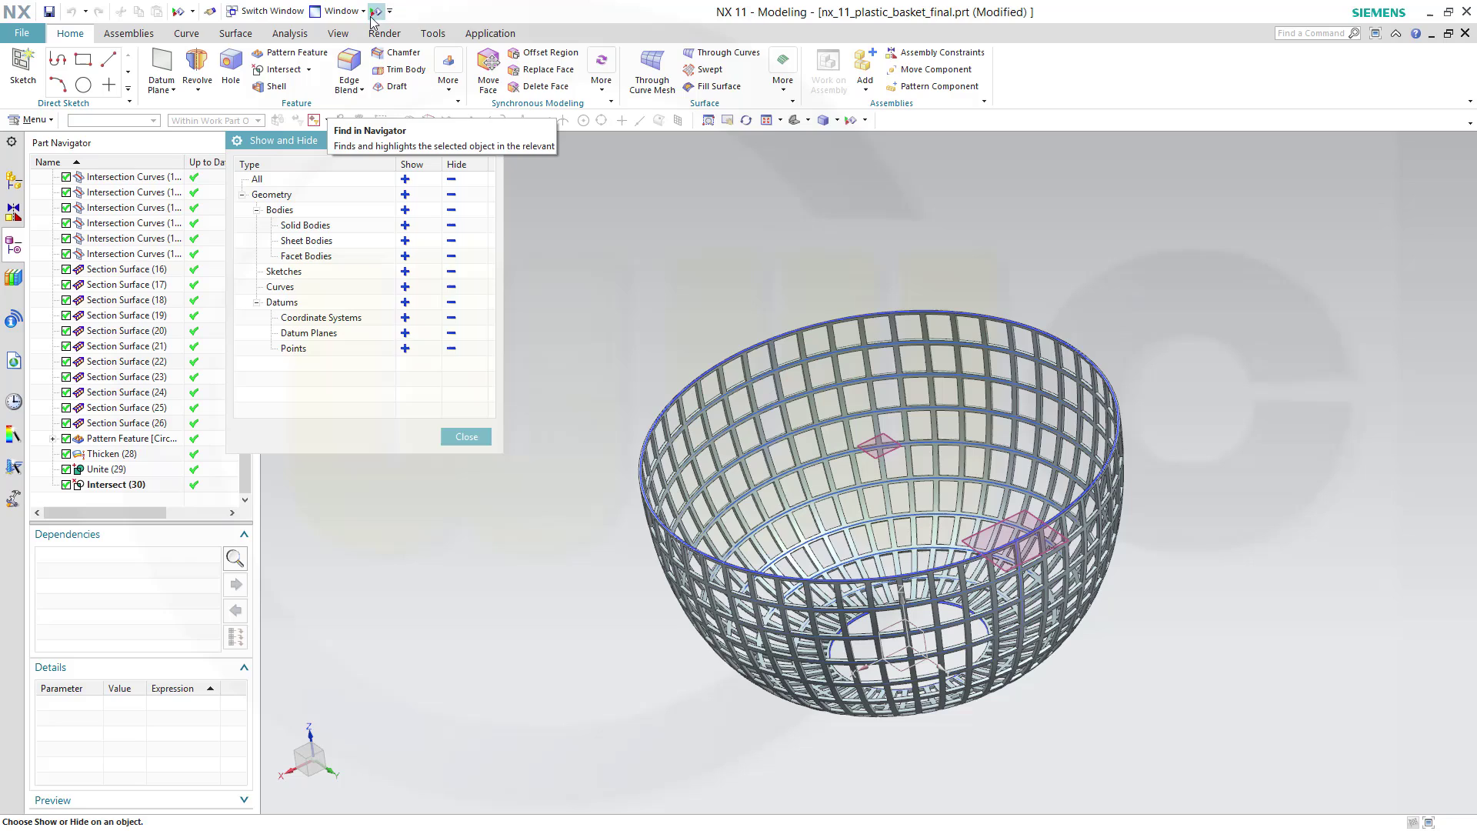
{"action": "left_click", "coordinate": [451, 349]}
{"action": "left_click", "coordinate": [452, 333]}
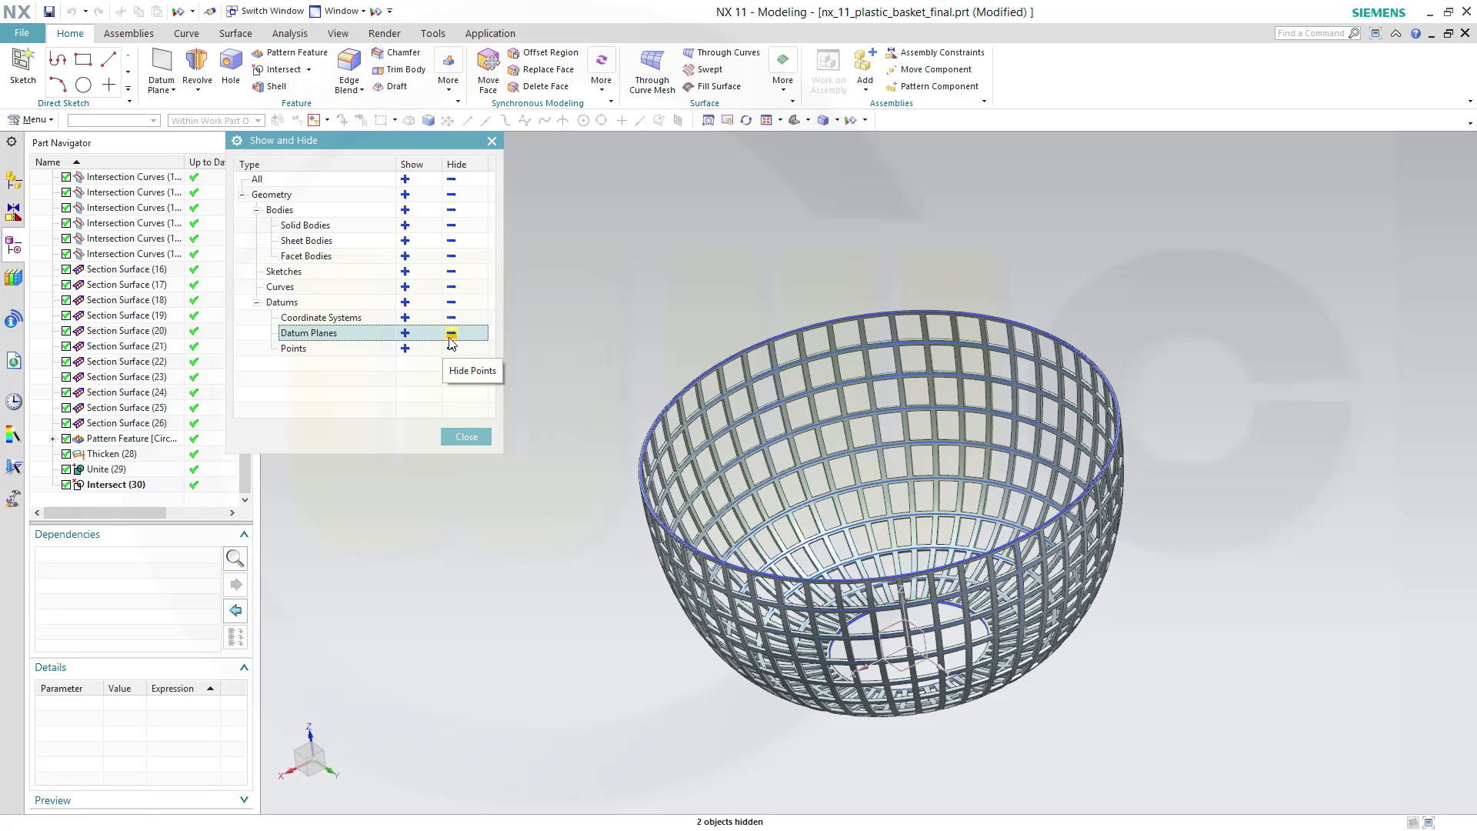
{"action": "left_click", "coordinate": [451, 317]}
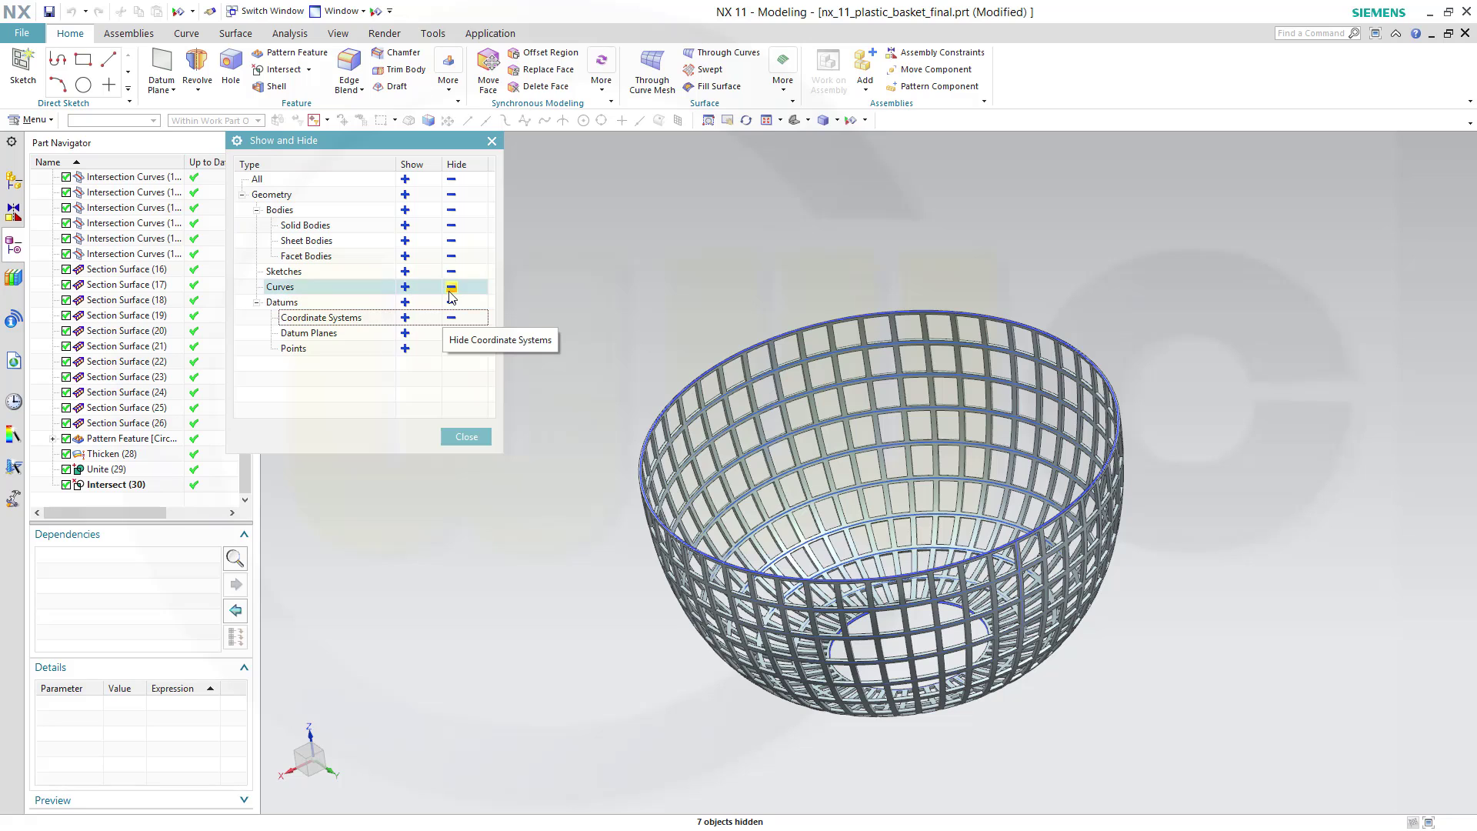
{"action": "left_click", "coordinate": [451, 289]}
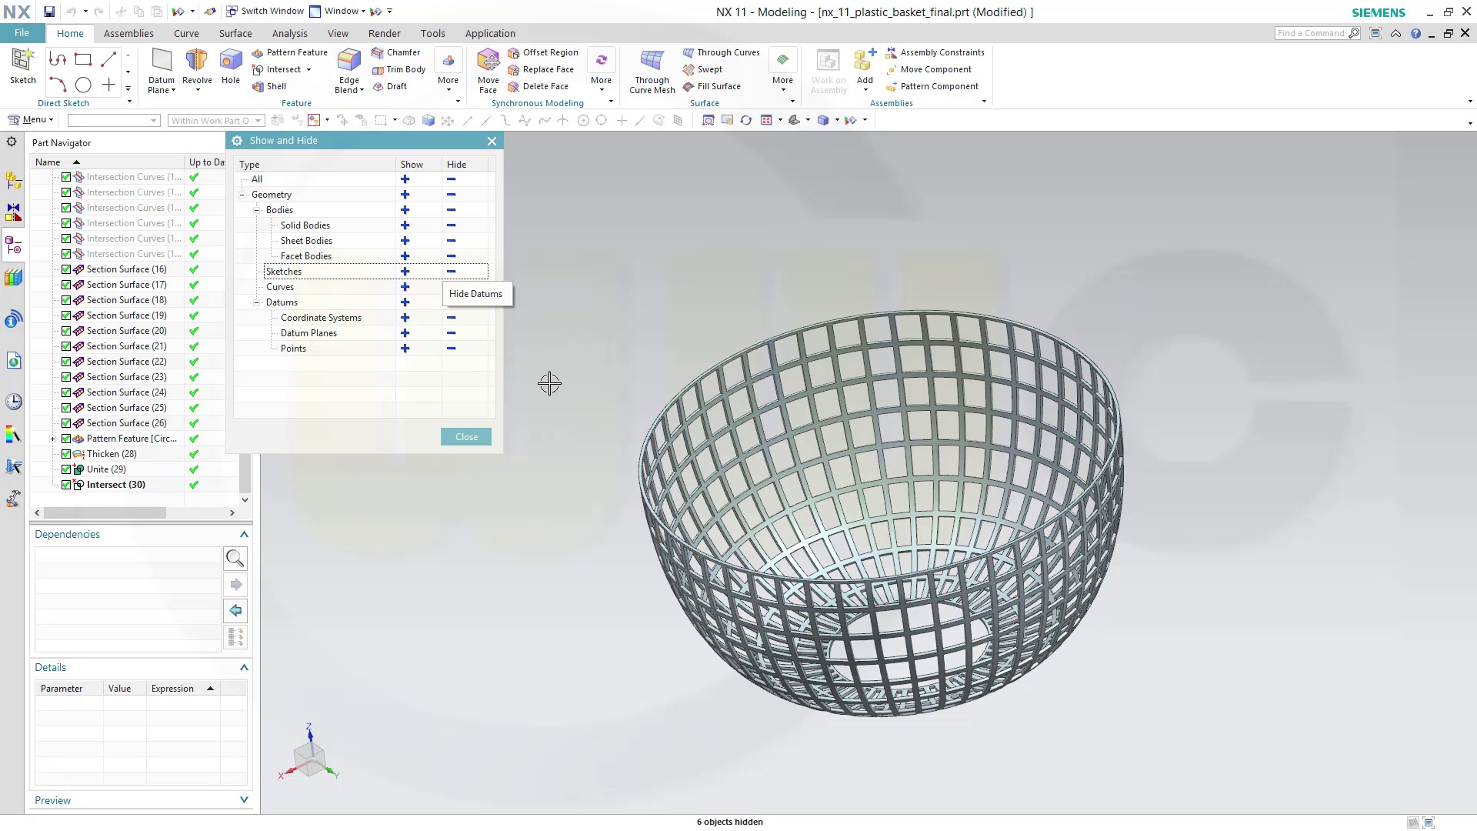
{"action": "left_click", "coordinate": [454, 438]}
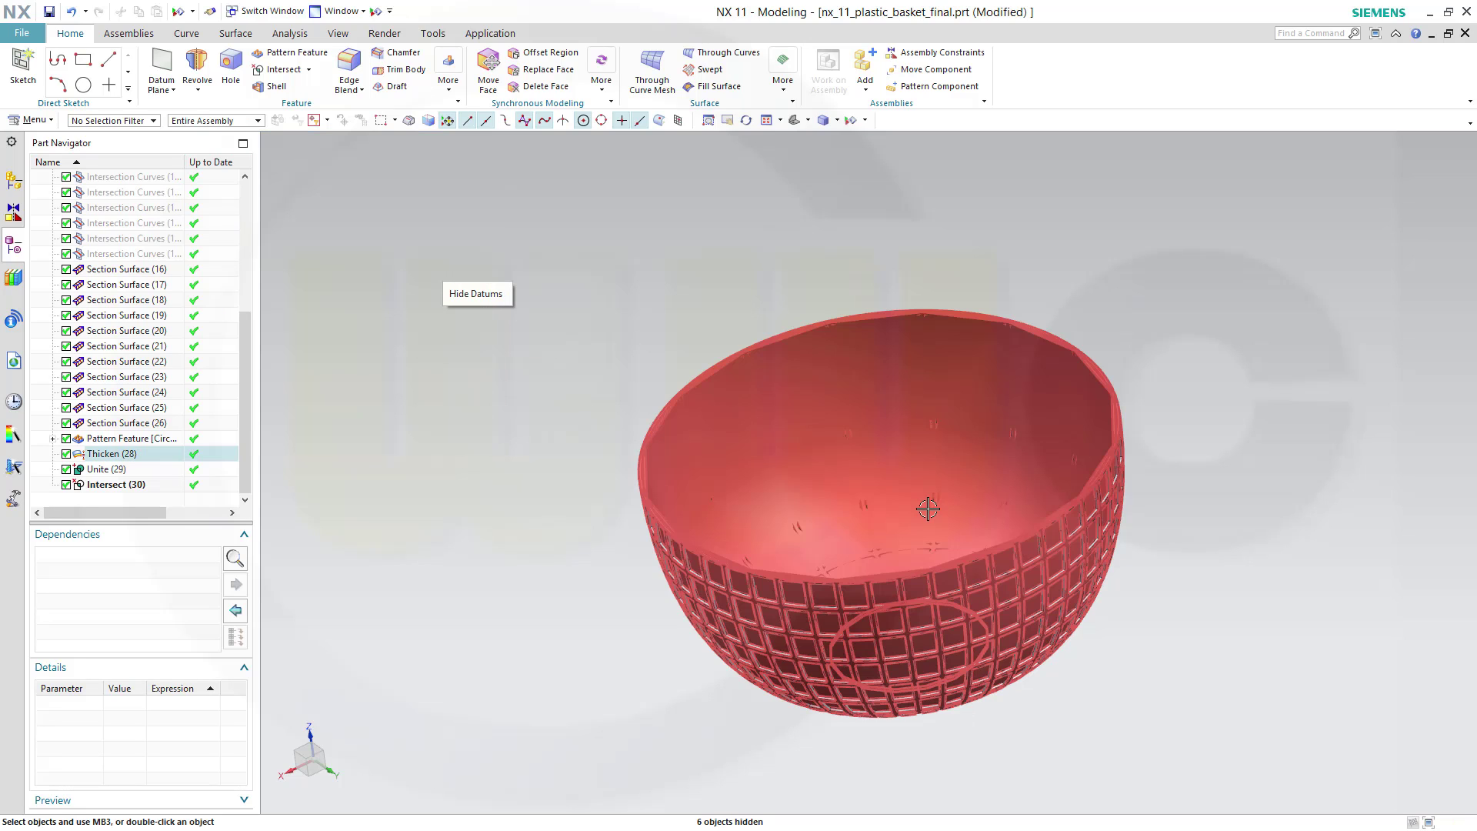
{"action": "middle_click_drag", "start_coordinate": [1121, 667], "coordinate": [1103, 601]}
{"action": "scroll", "coordinate": [1176, 664], "scroll_direction": "down", "scroll_amount": 2}
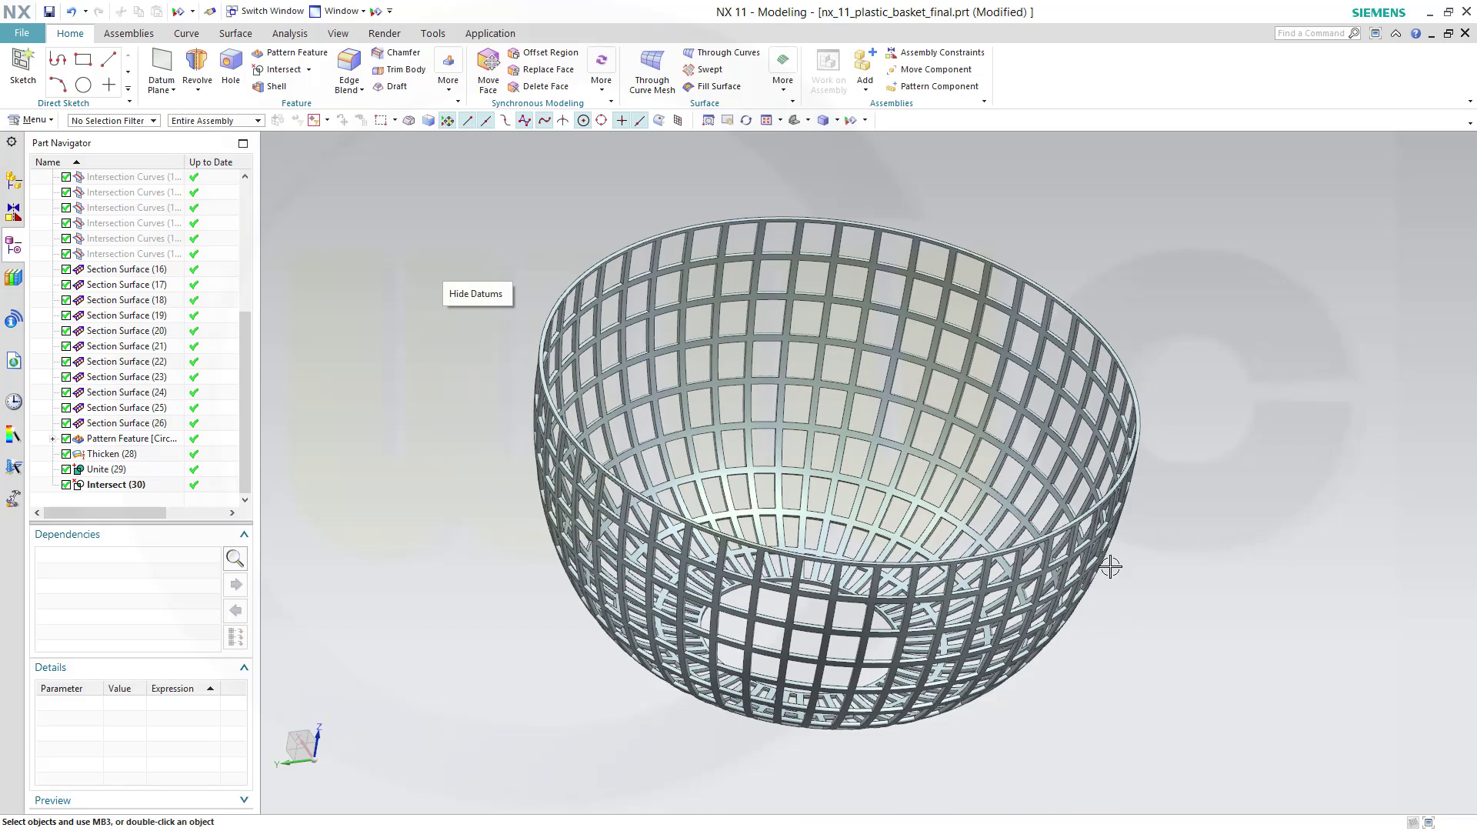